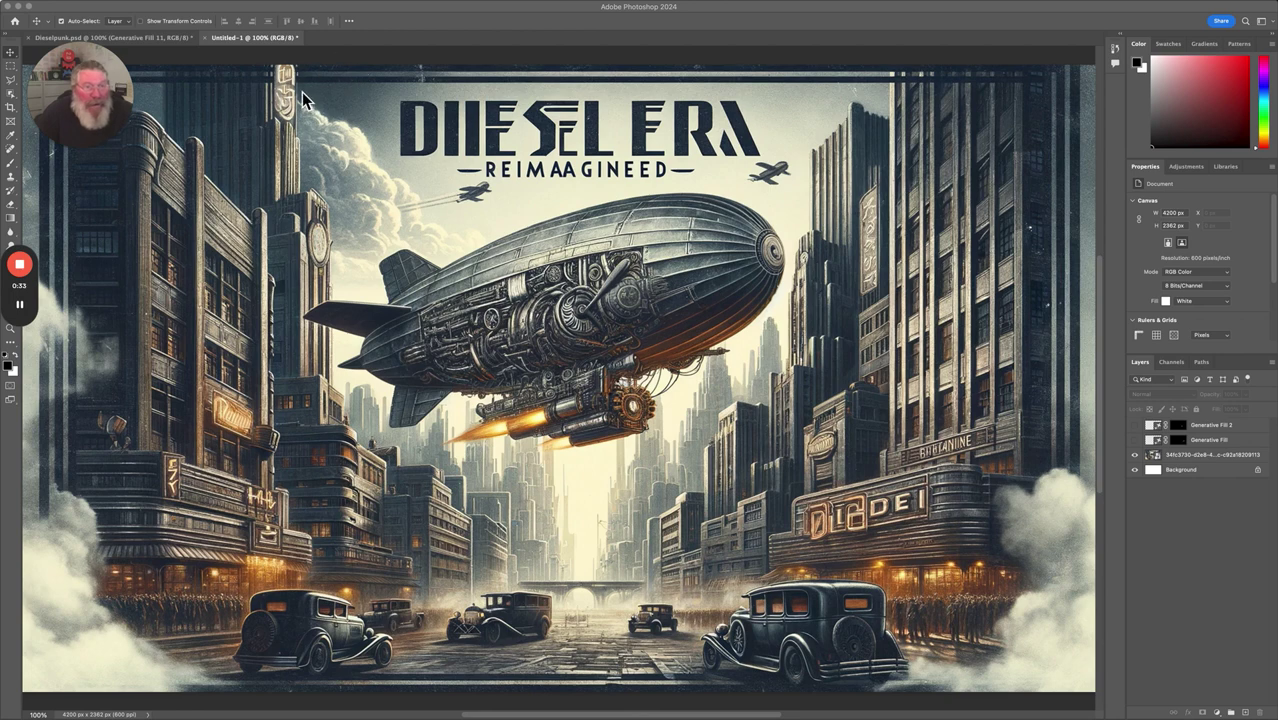
Compare the original Untitled-1 poster with the cleaned-up Dieselpunk.psd version
{"action": "left_click_drag", "start_coordinate": [121, 106], "coordinate": [122, 112]}
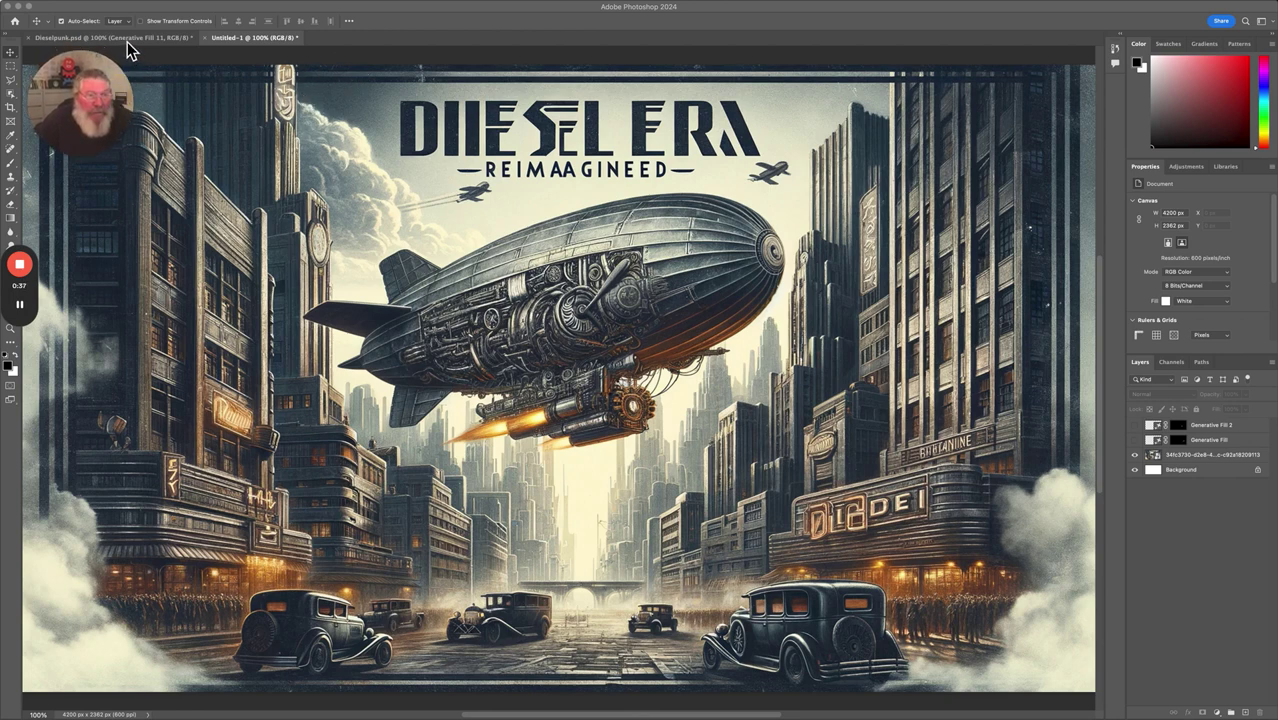
{"action": "left_click", "coordinate": [127, 38]}
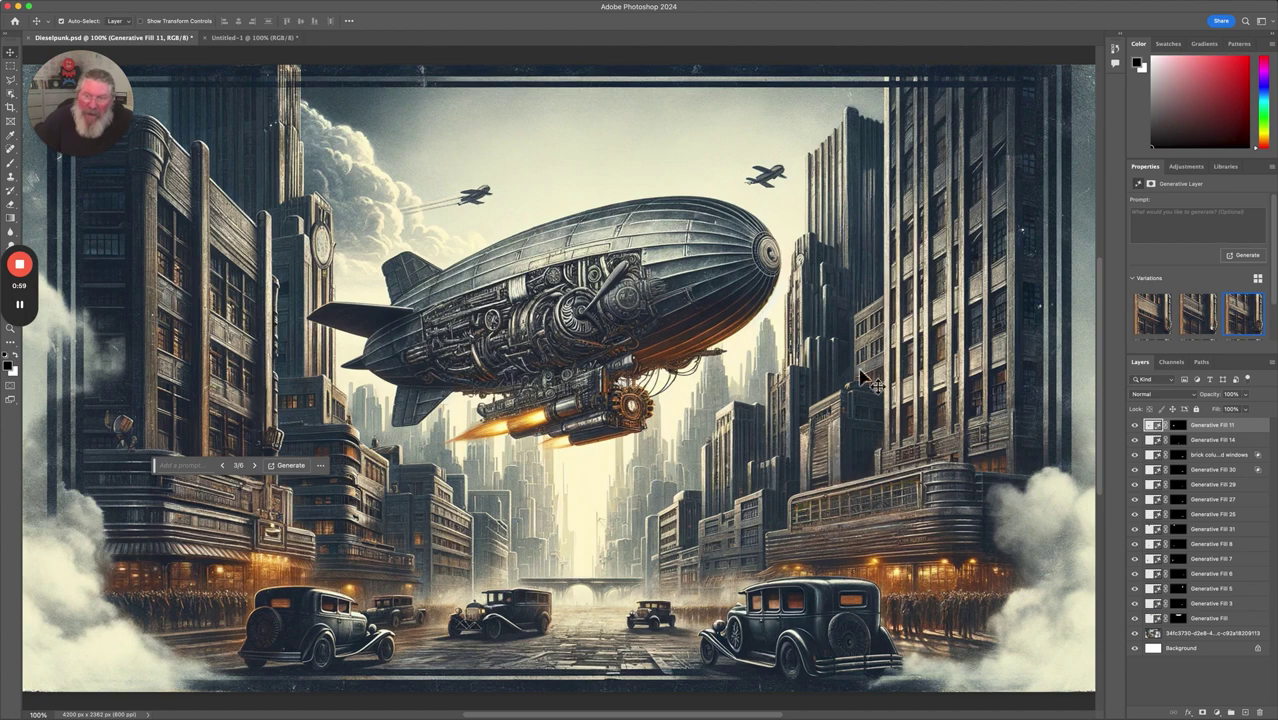
{"action": "left_click", "coordinate": [255, 37]}
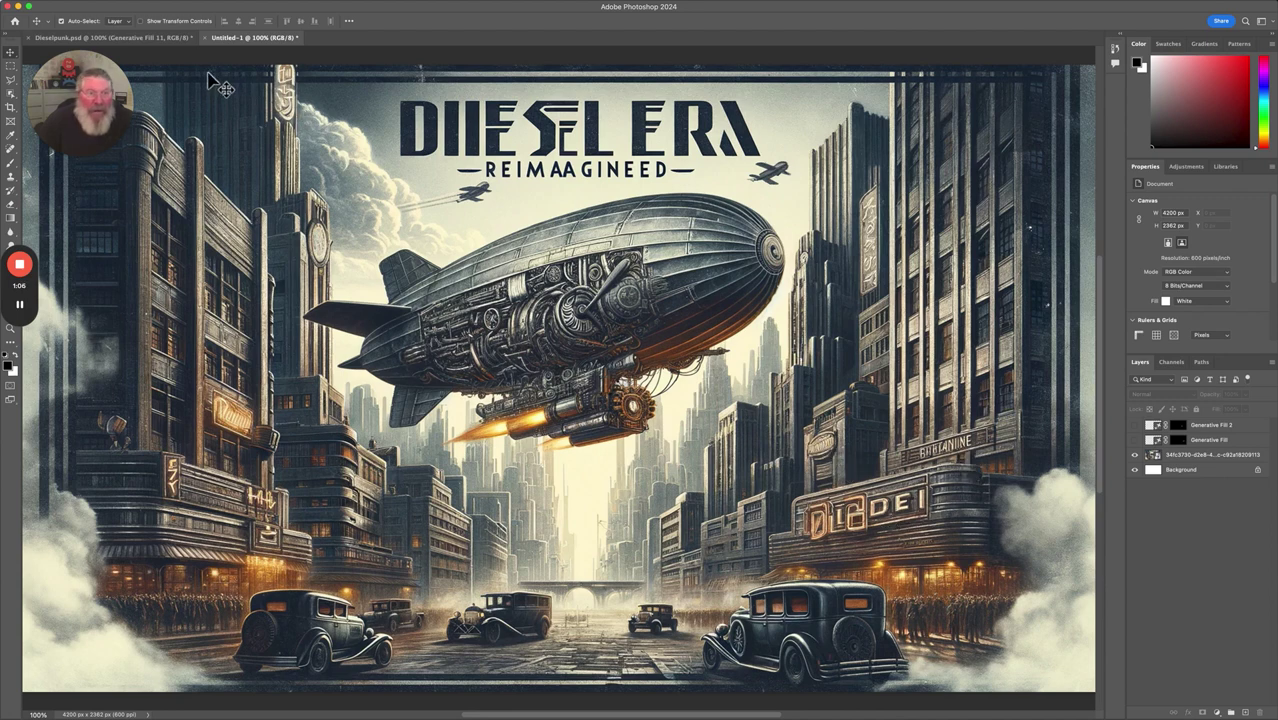
{"action": "left_click", "coordinate": [152, 41]}
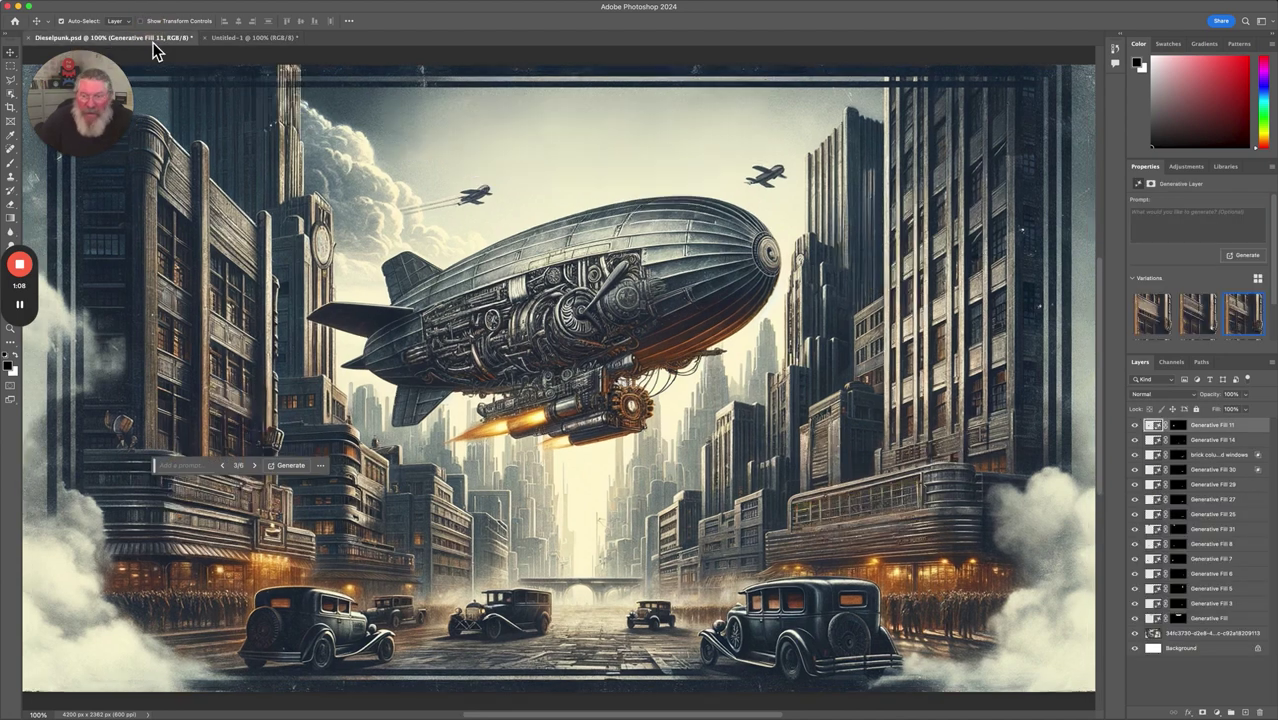
{"action": "left_click", "coordinate": [222, 40]}
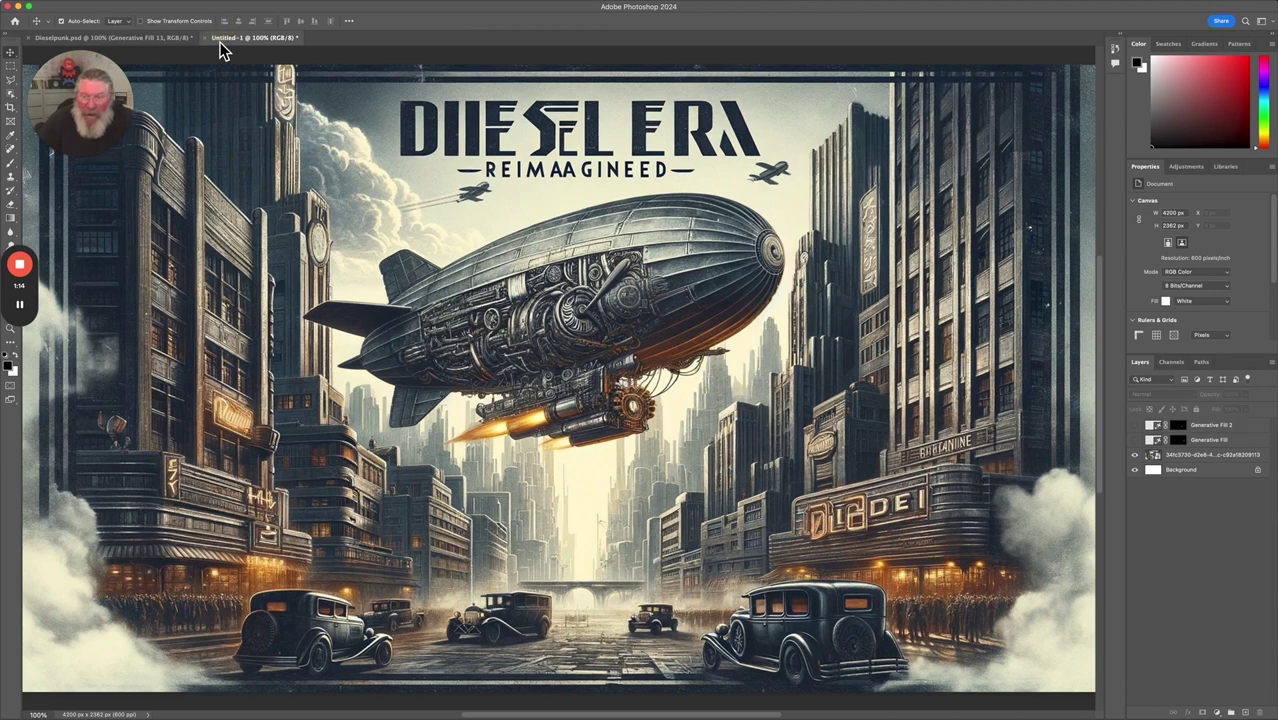
{"action": "left_click", "coordinate": [145, 38]}
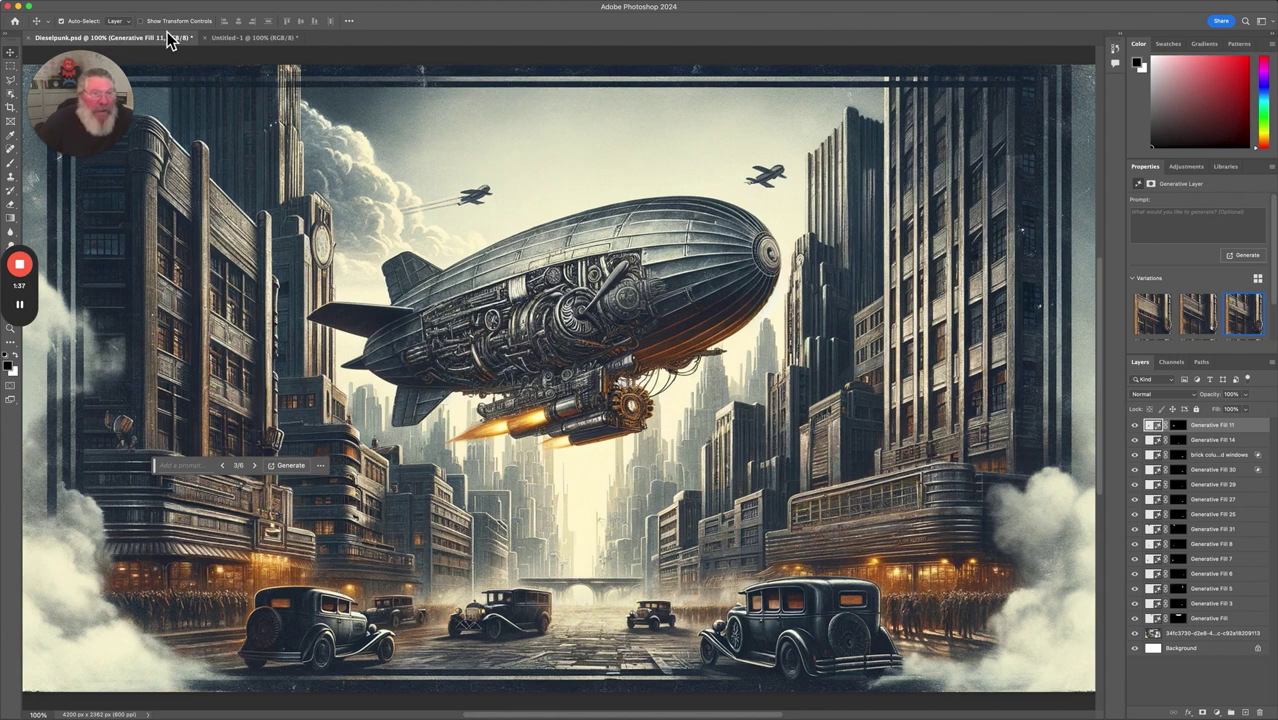
{"action": "left_click", "coordinate": [234, 41]}
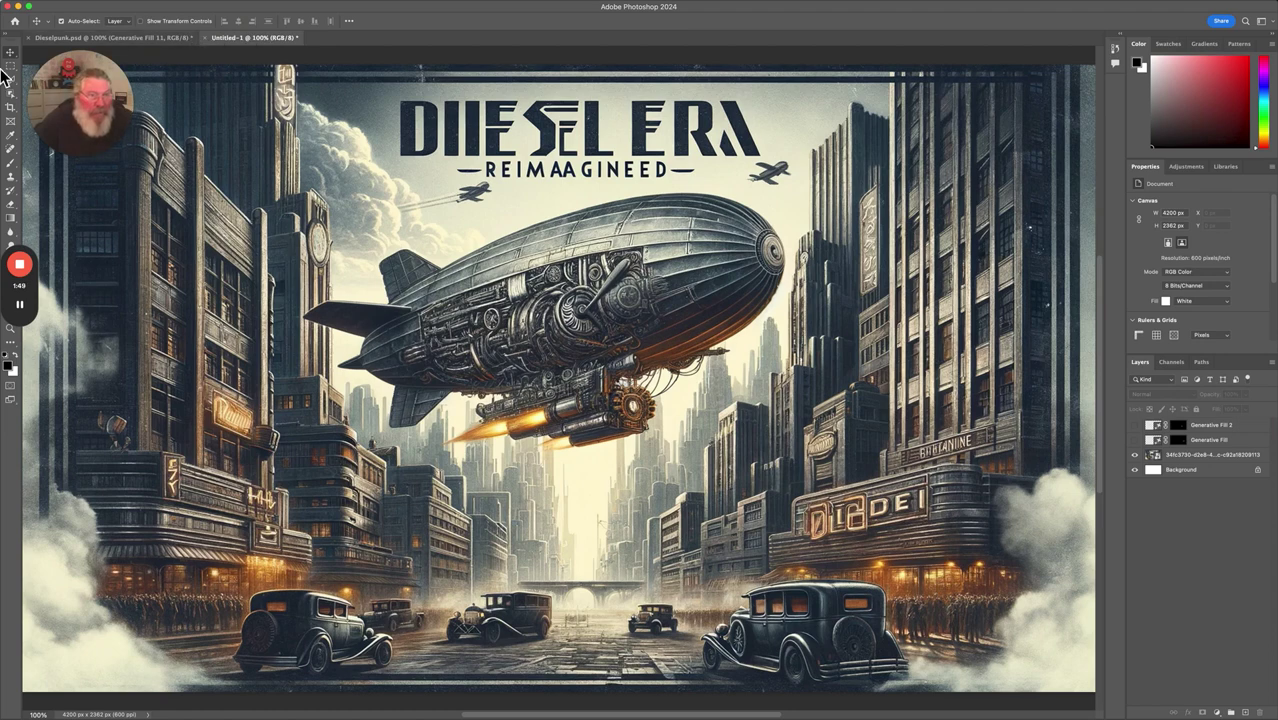
Select the large poster title with the Rectangular Marquee and add the REIMAAGINEED subtitle line below it to the selection
{"action": "left_click", "coordinate": [11, 66]}
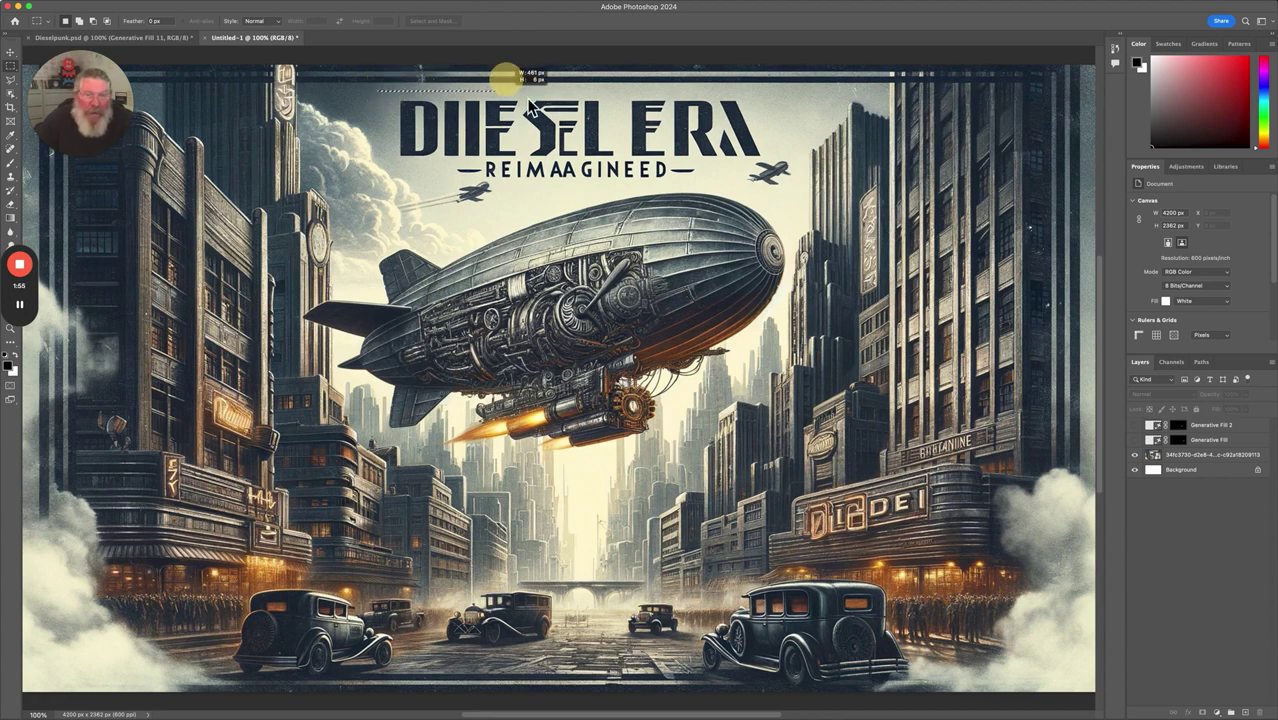
{"action": "left_click_drag", "start_coordinate": [771, 165], "coordinate": [778, 169]}
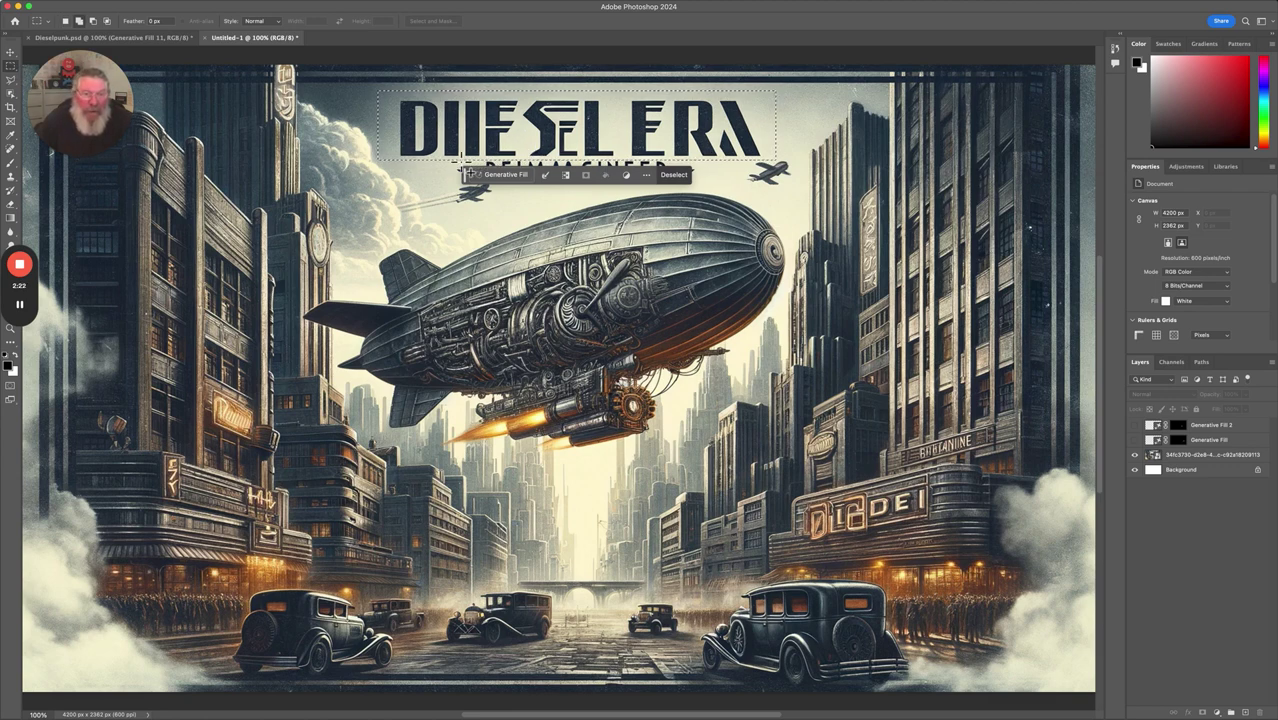
{"action": "left_click_drag", "start_coordinate": [447, 163], "coordinate": [452, 186]}
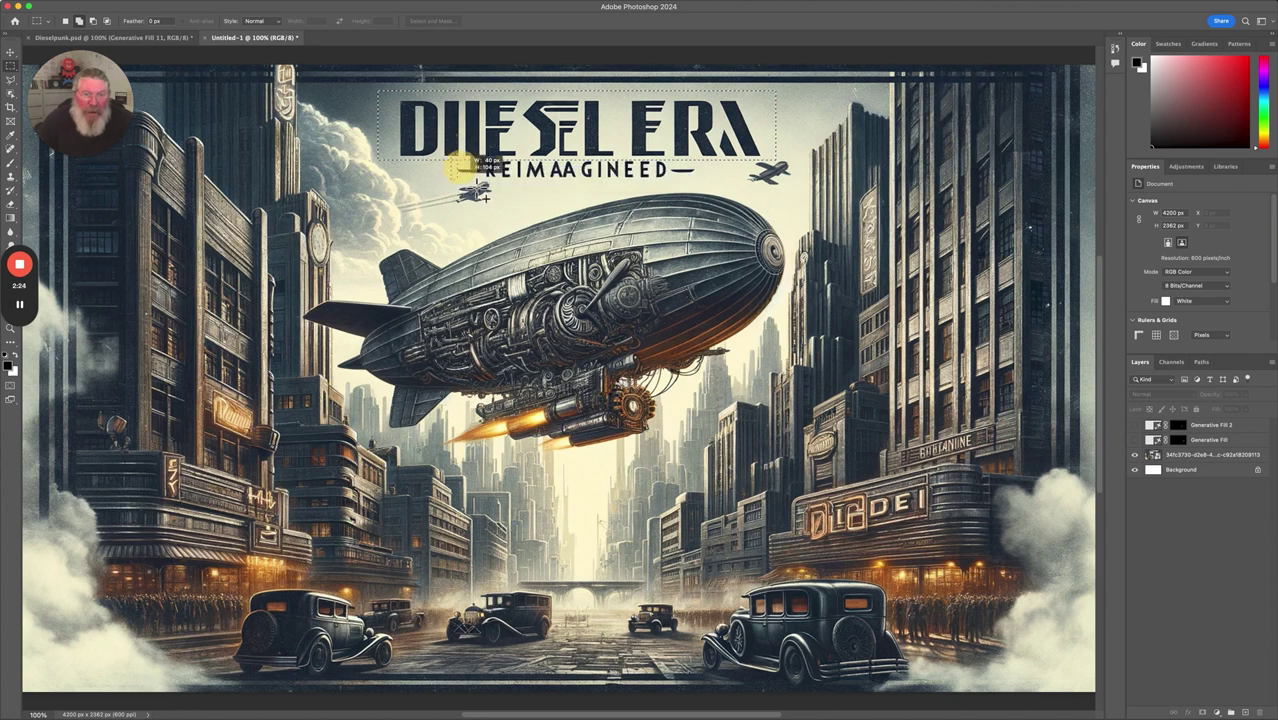
{"action": "left_click_drag", "start_coordinate": [548, 185], "coordinate": [715, 181]}
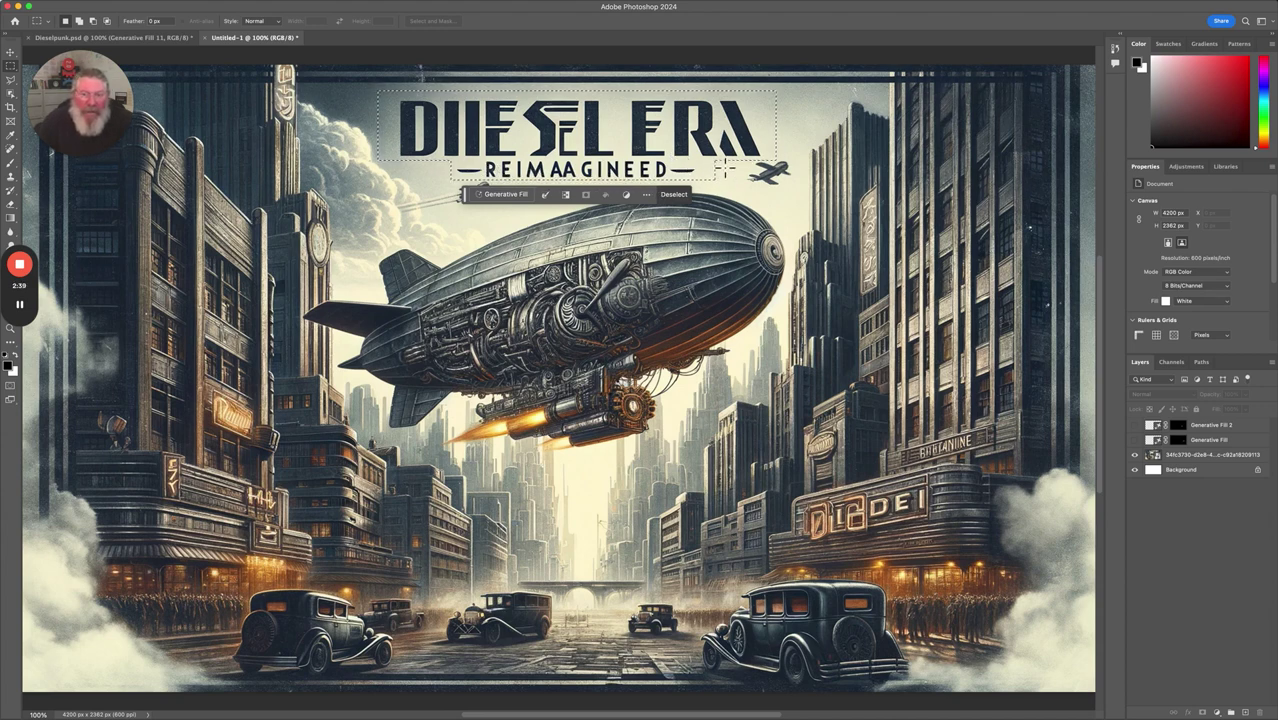
Remove the selected title text using Generative Fill with an empty prompt, and keep the third variation
{"action": "left_click", "coordinate": [502, 199]}
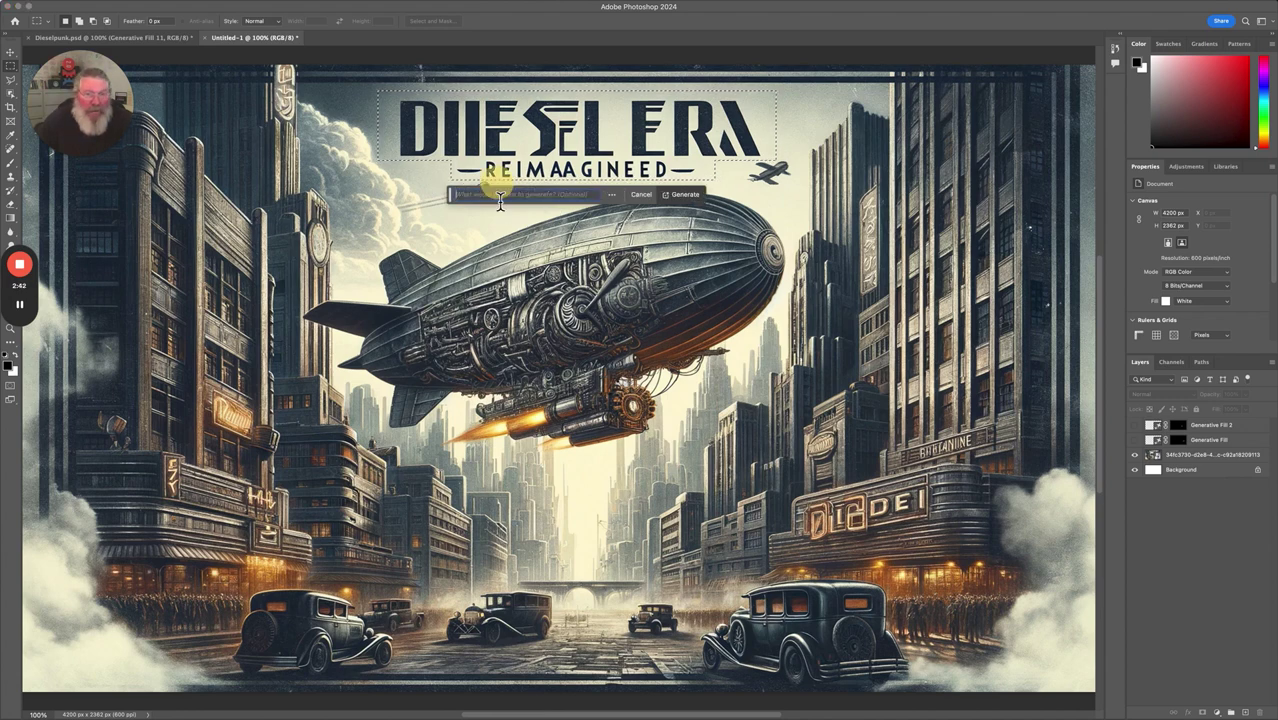
{"action": "left_click", "coordinate": [685, 198]}
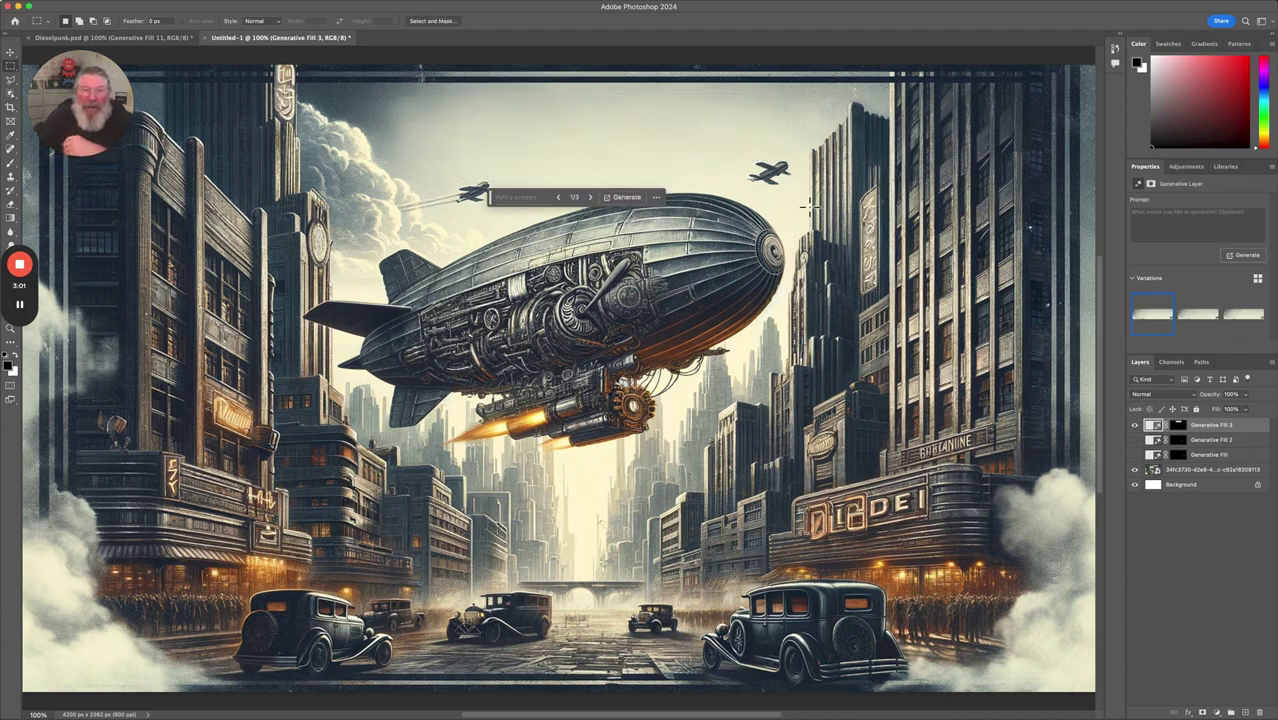
{"action": "left_click", "coordinate": [1206, 324]}
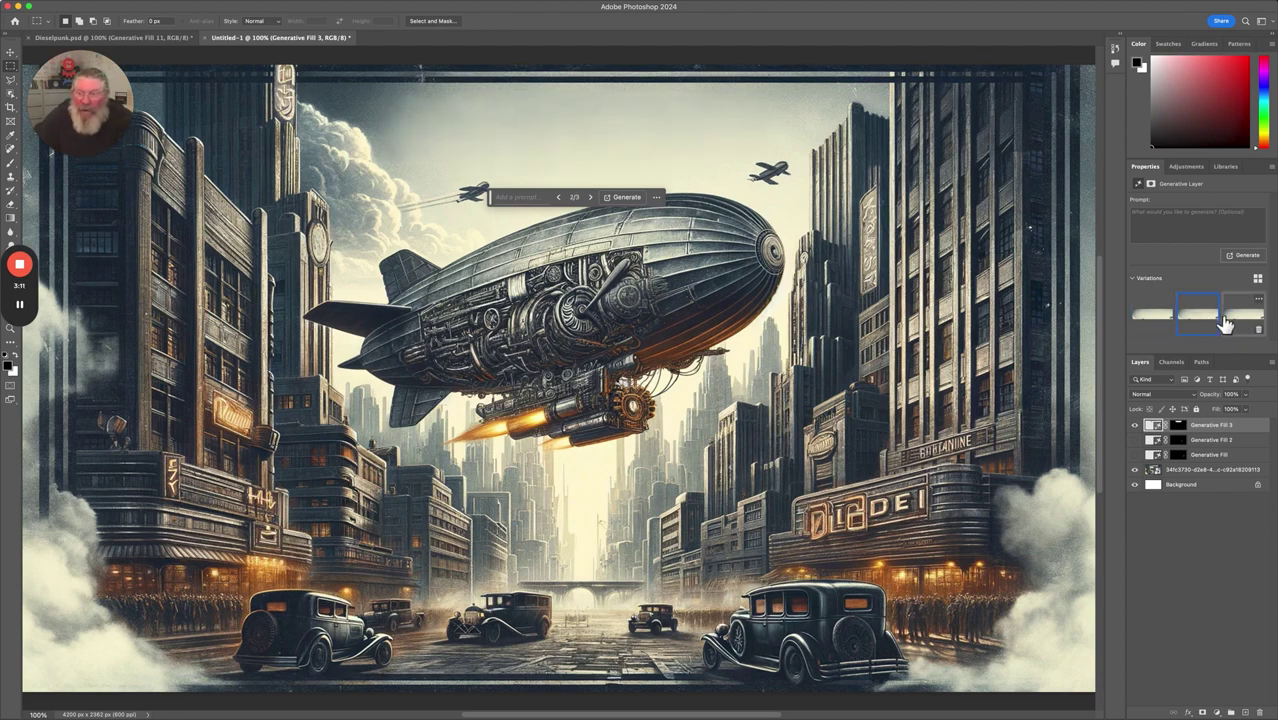
{"action": "left_click", "coordinate": [1251, 322]}
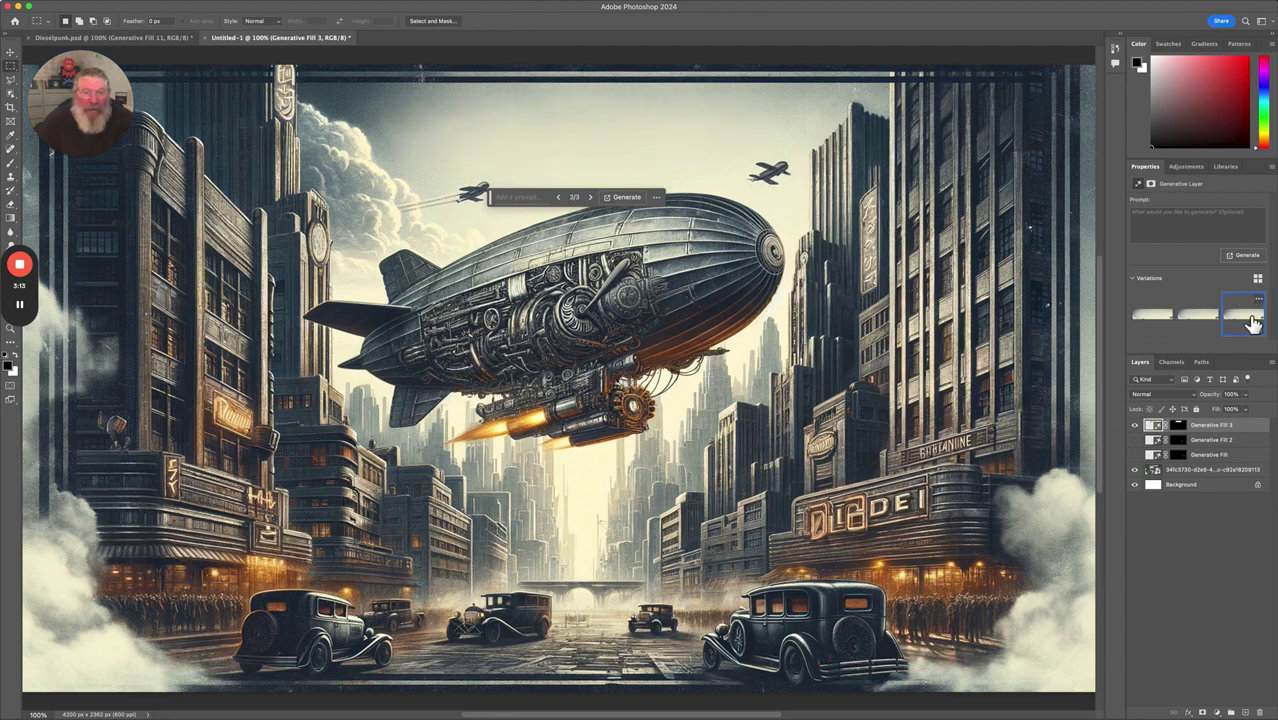
{"action": "left_click", "coordinate": [1164, 334]}
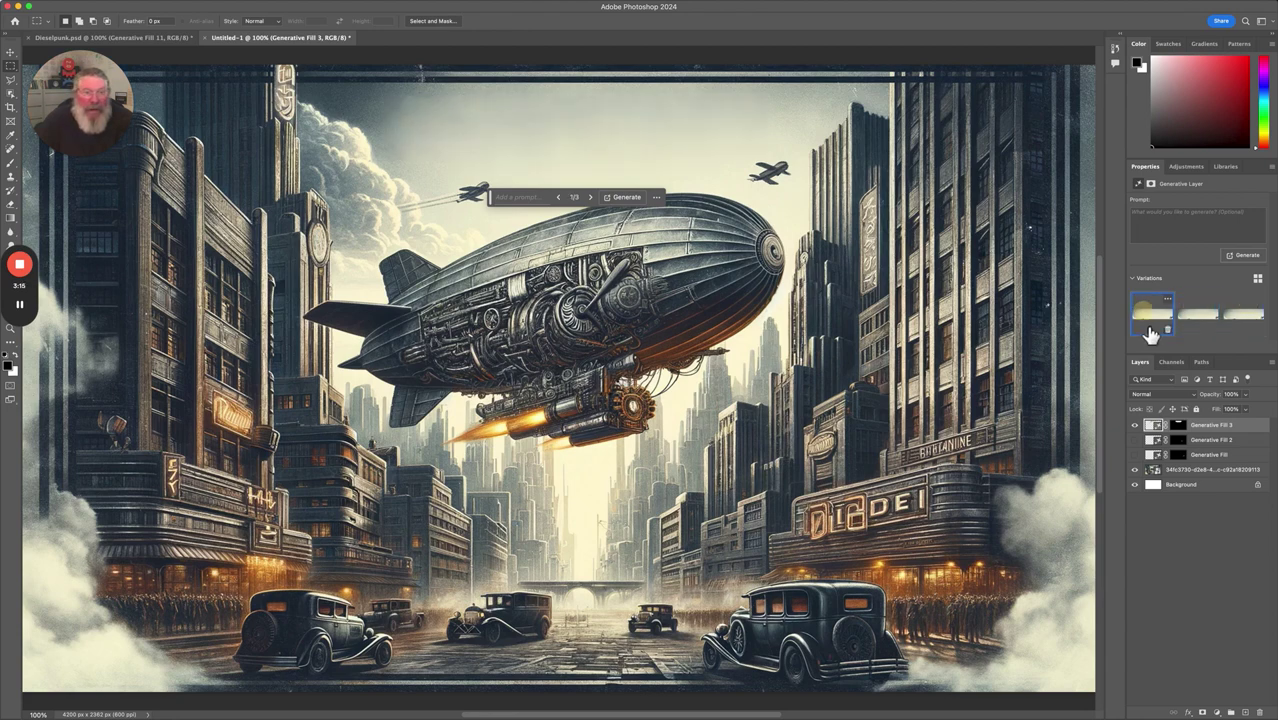
{"action": "left_click", "coordinate": [1240, 315]}
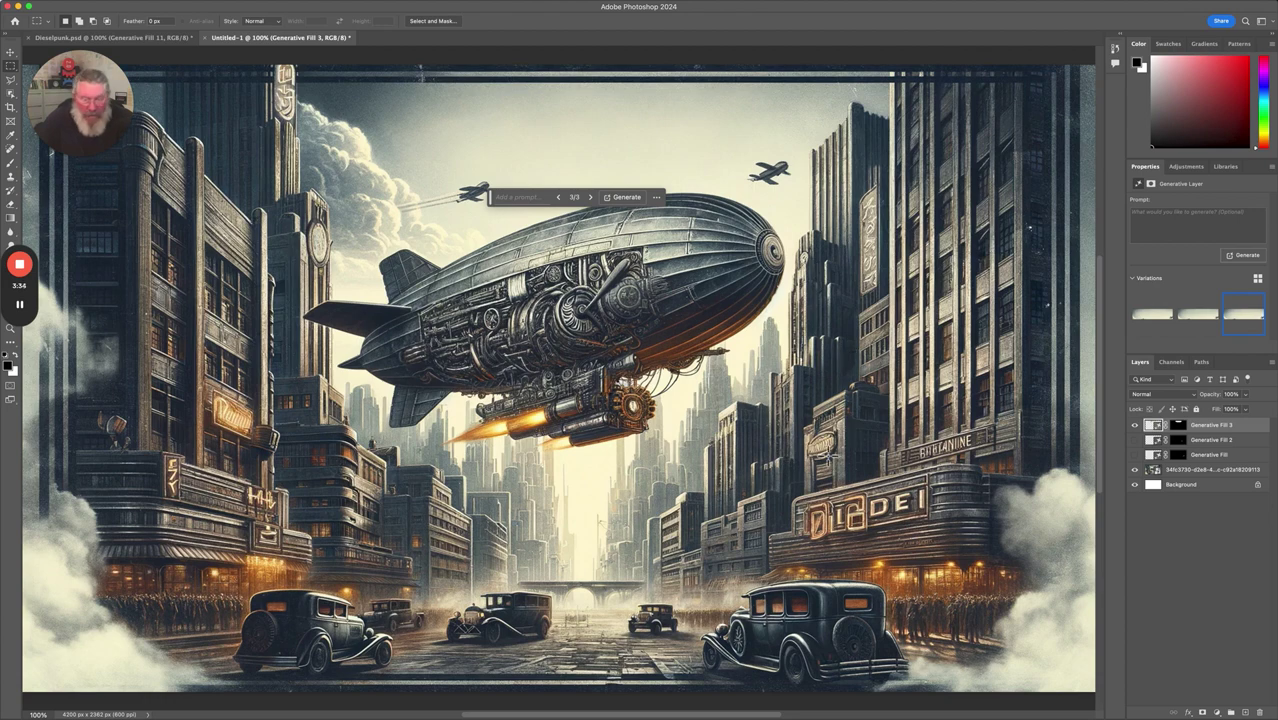
Compare the cleared sky with Dieselpunk.psd and check it before and after by toggling the Generative Fill 3 layer's visibility
{"action": "left_click", "coordinate": [156, 42]}
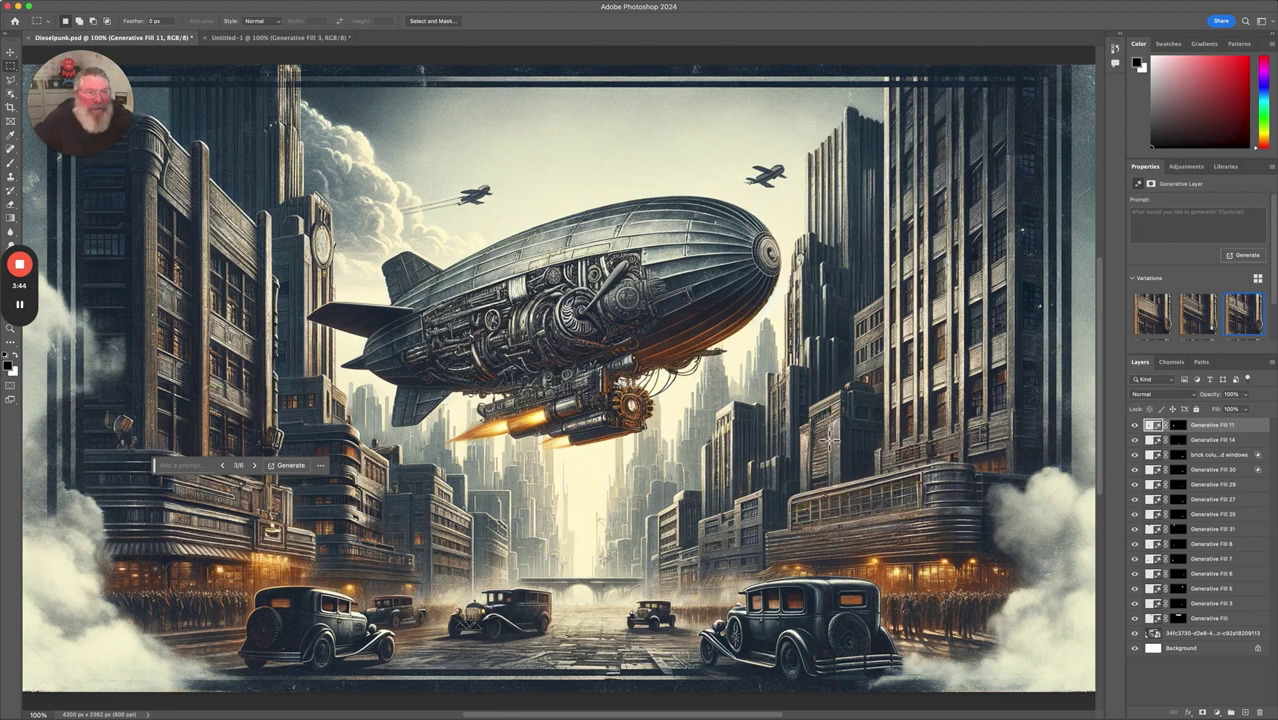
{"action": "left_click", "coordinate": [291, 38]}
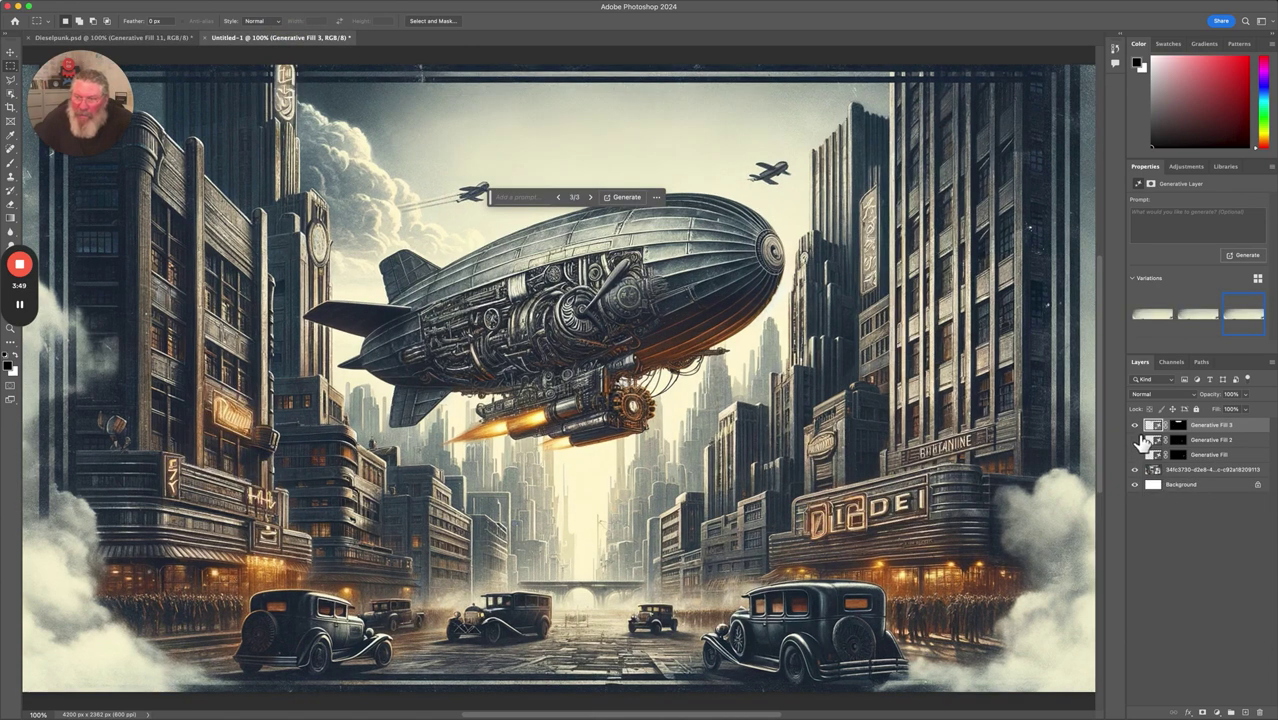
{"action": "left_click", "coordinate": [1140, 426]}
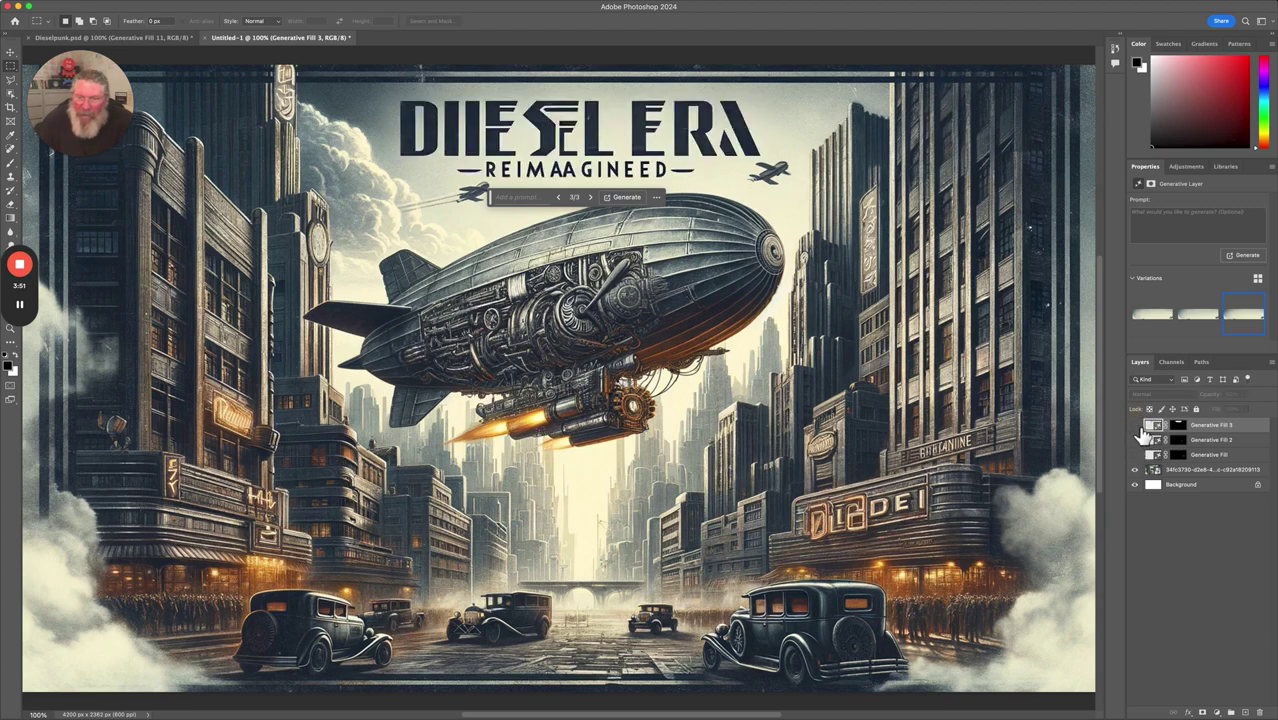
{"action": "left_click", "coordinate": [1140, 426]}
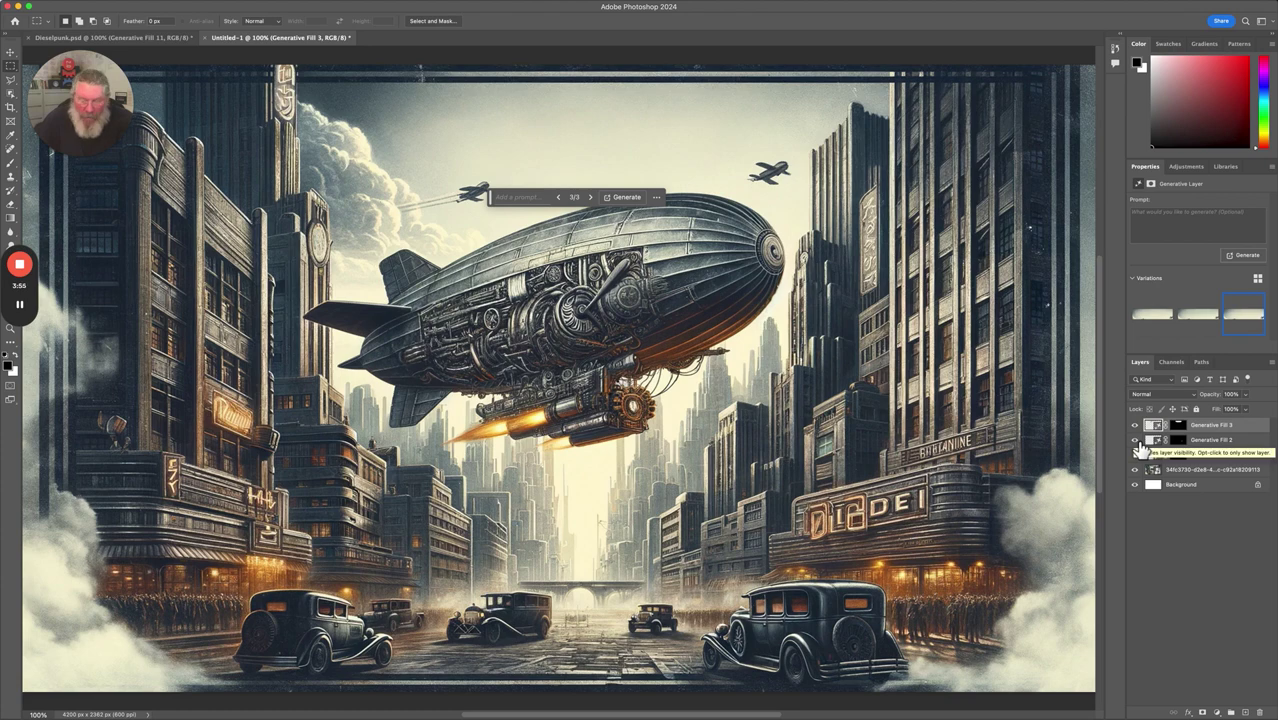
Inspect the oval sign's replacement at 200% by toggling the Generative Fill 2 layer's visibility
{"action": "key", "text": "super+plus"}
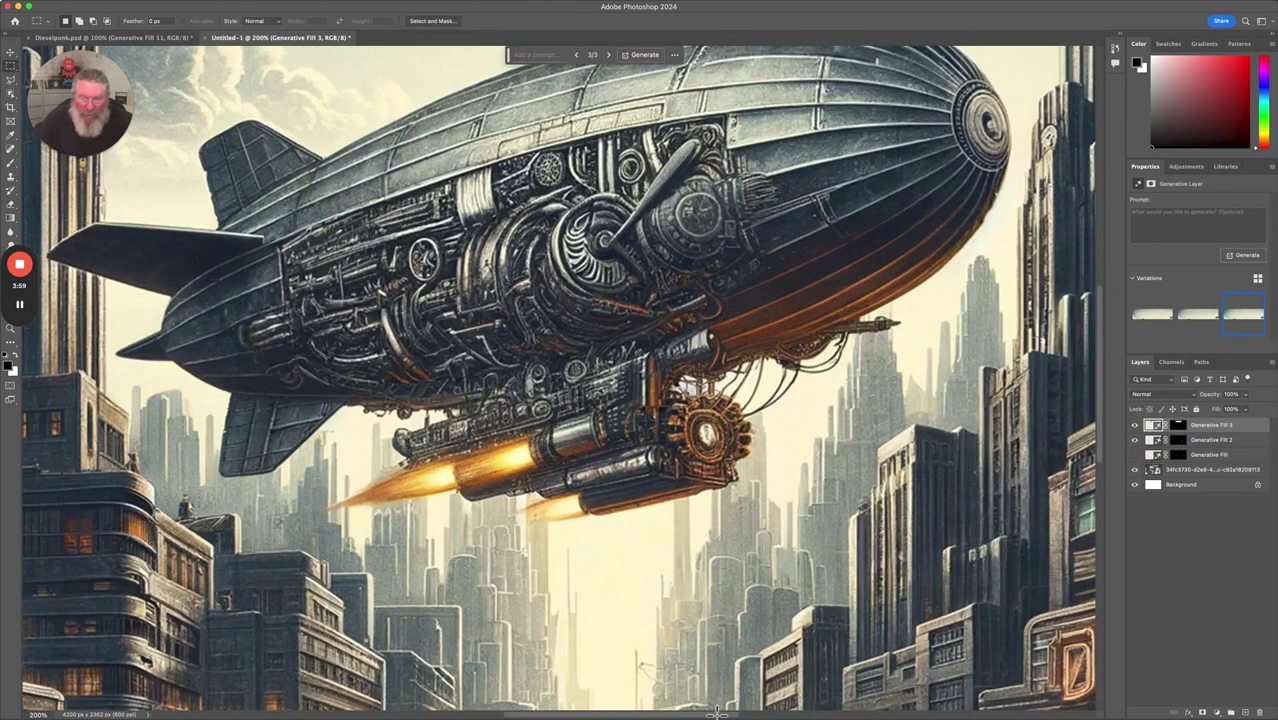
{"action": "left_click_drag", "start_coordinate": [709, 716], "coordinate": [790, 675]}
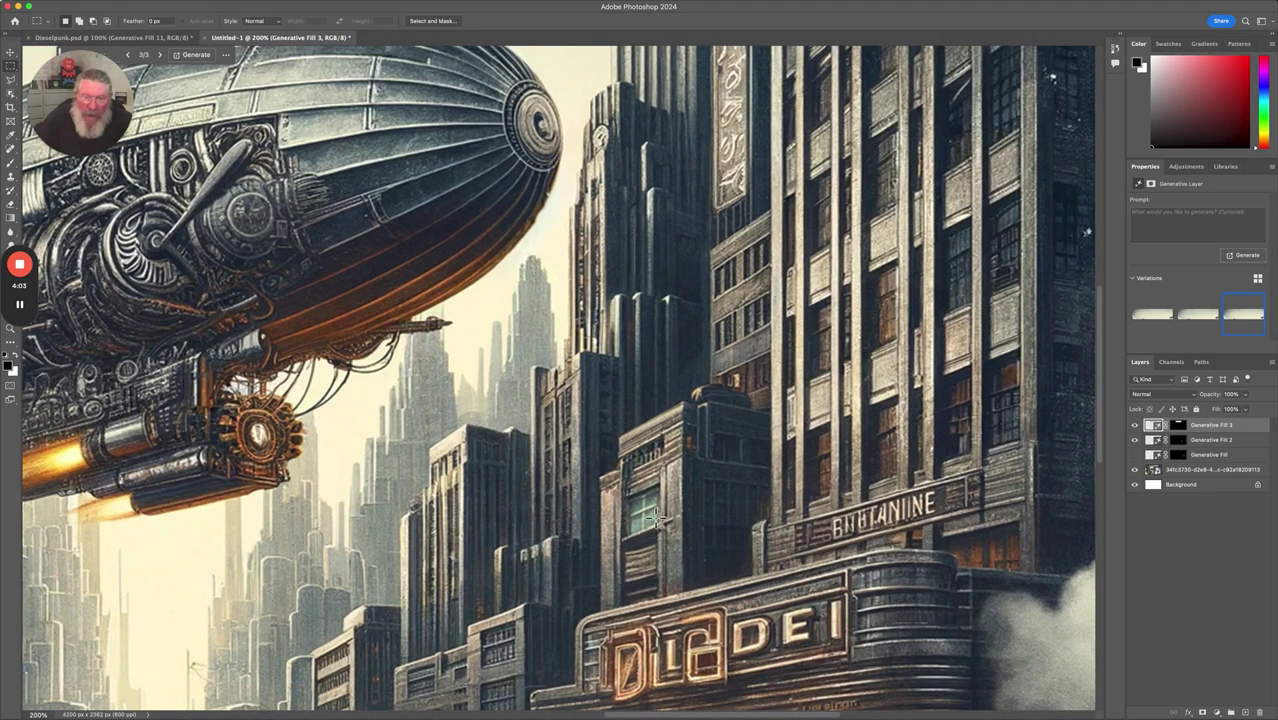
{"action": "left_click", "coordinate": [1137, 452]}
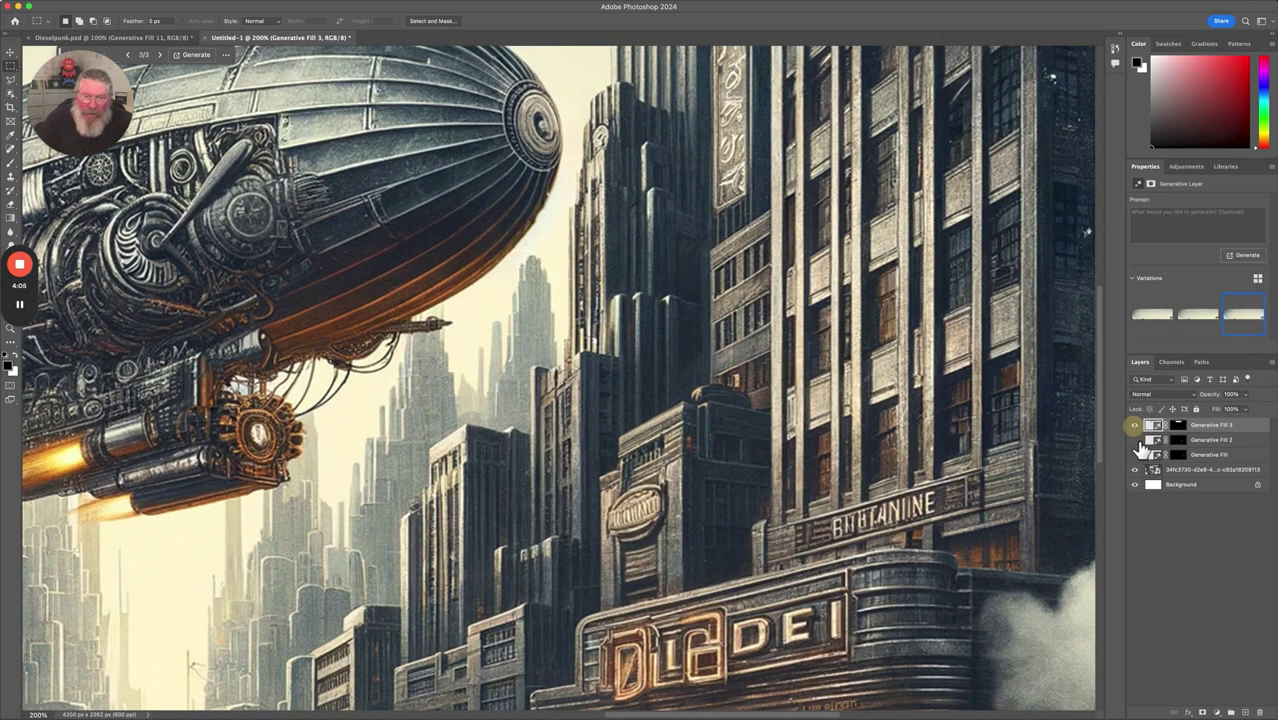
{"action": "left_click", "coordinate": [1137, 450]}
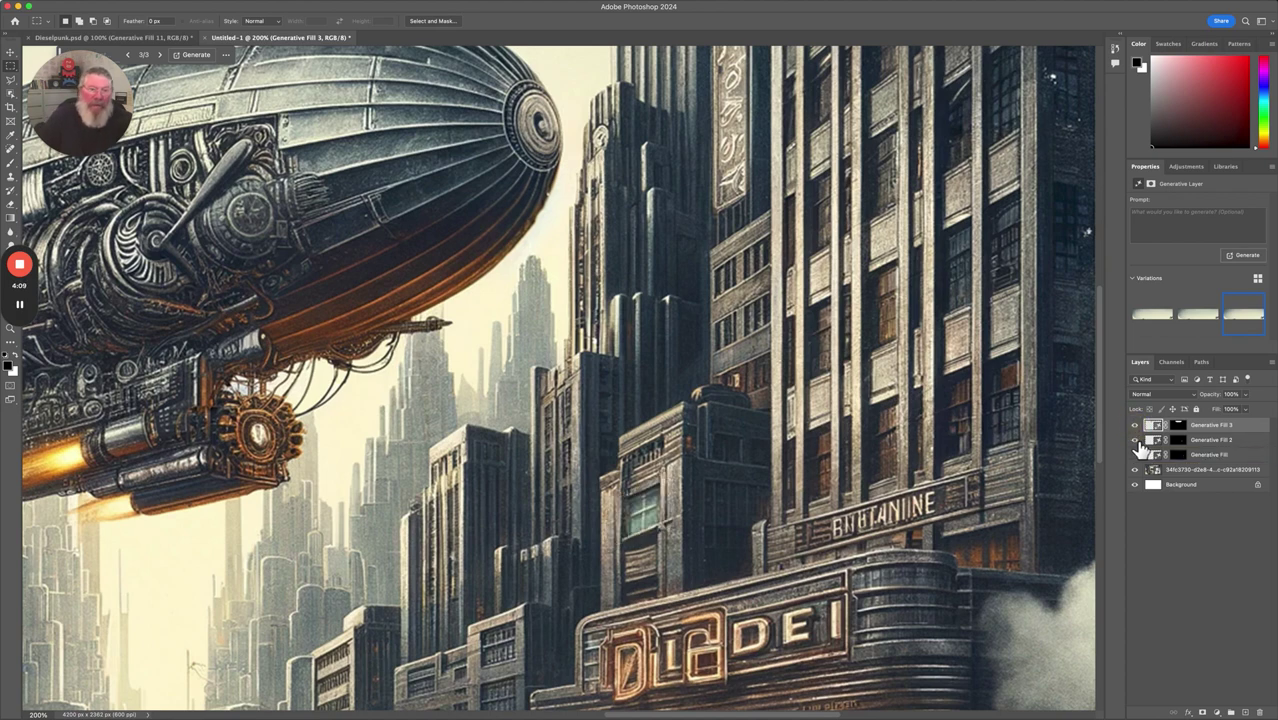
Compare the same building area in Dieselpunk.psd at 200%, and hide the Generative Fill 2 layer in Untitled-1
{"action": "left_click", "coordinate": [142, 41]}
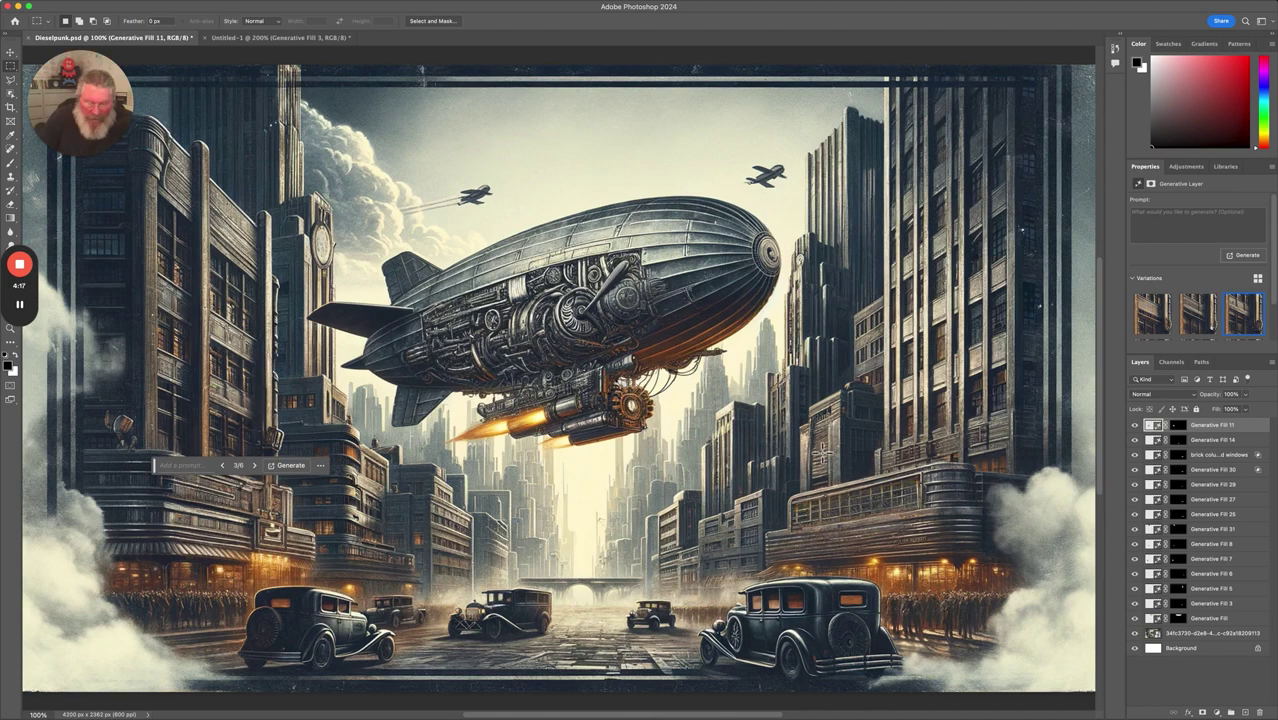
{"action": "key", "text": "super+equal"}
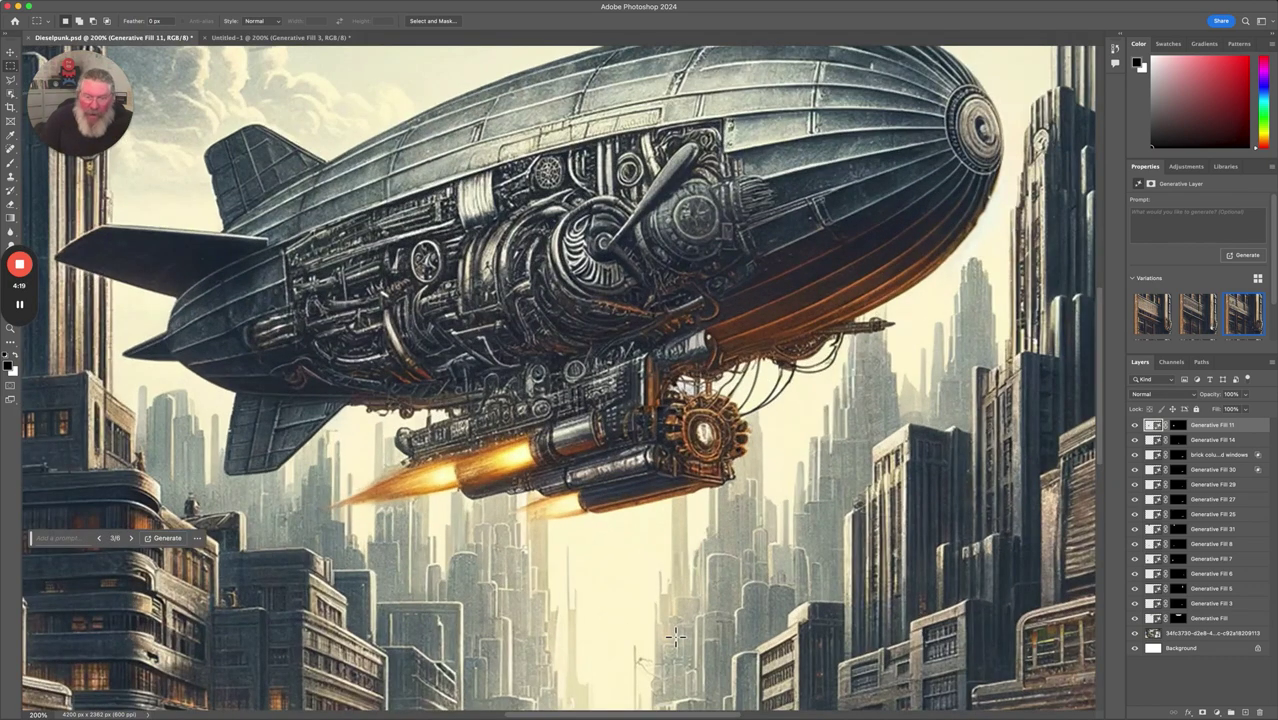
{"action": "left_click_drag", "start_coordinate": [654, 714], "coordinate": [740, 712]}
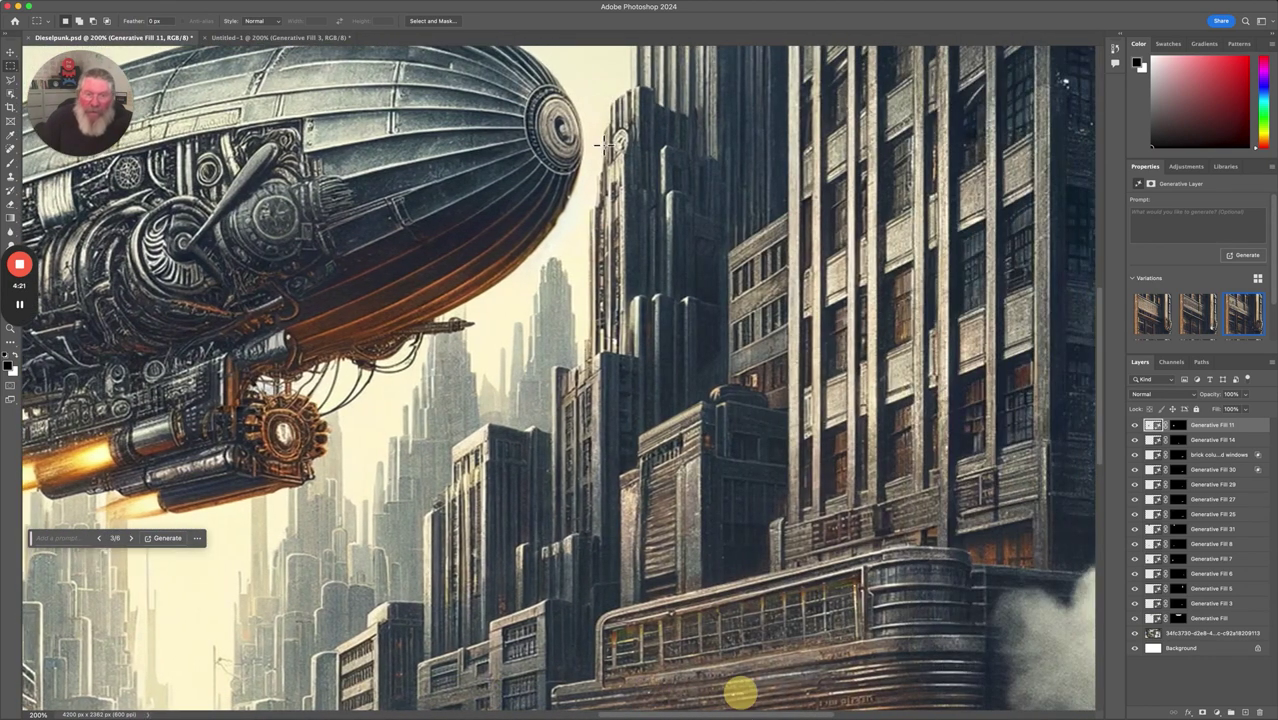
{"action": "left_click", "coordinate": [297, 39]}
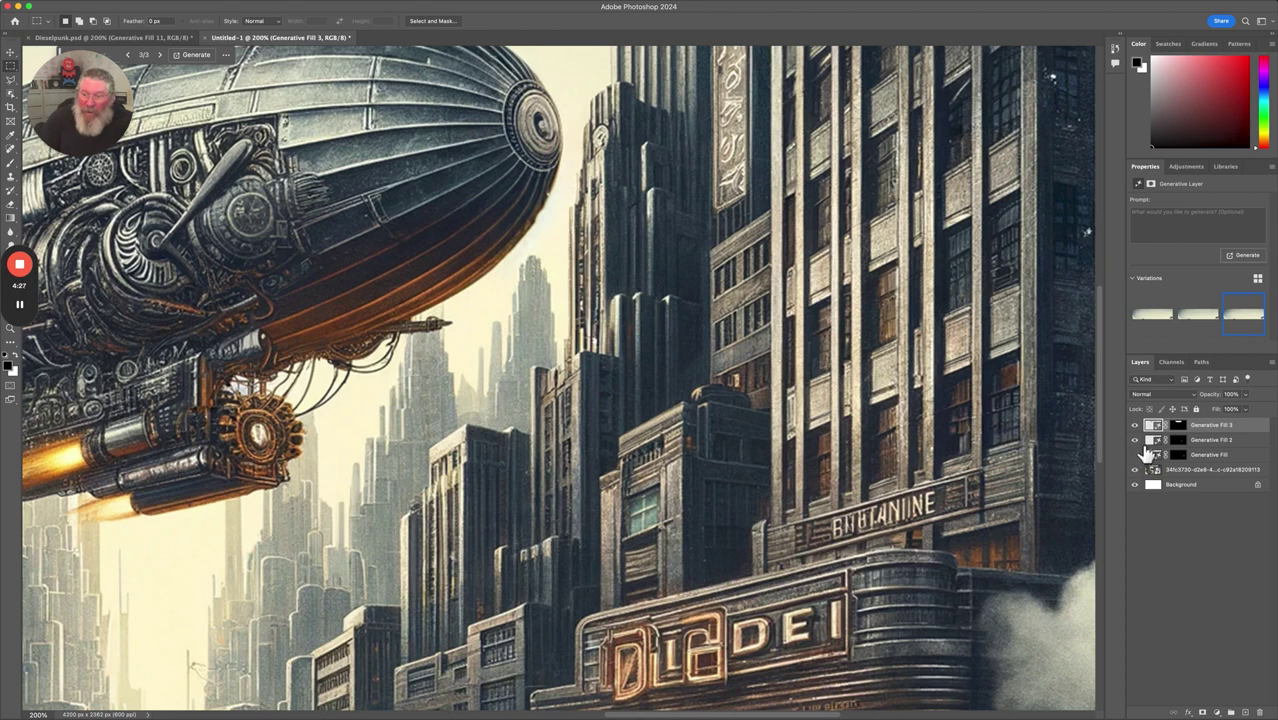
{"action": "left_click_drag", "start_coordinate": [1136, 455], "coordinate": [1136, 440]}
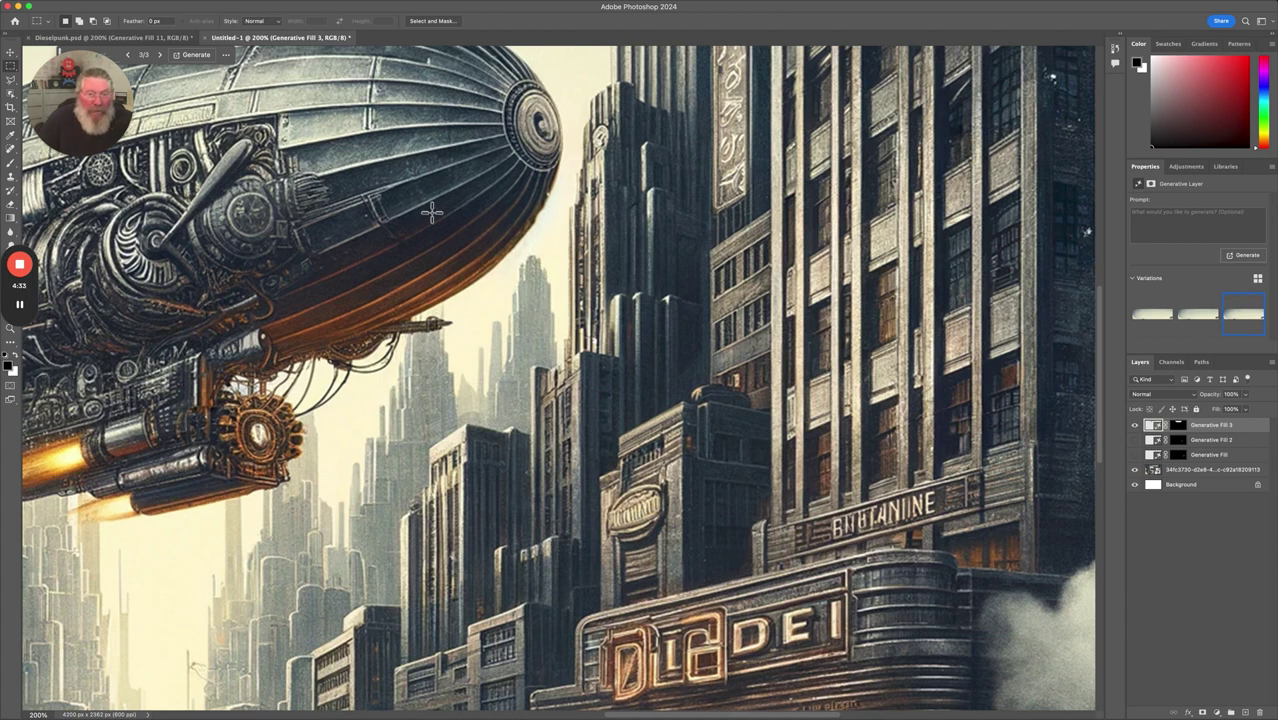
Outline the oval building sign closely with the freehand Lasso tool
{"action": "left_click", "coordinate": [18, 85]}
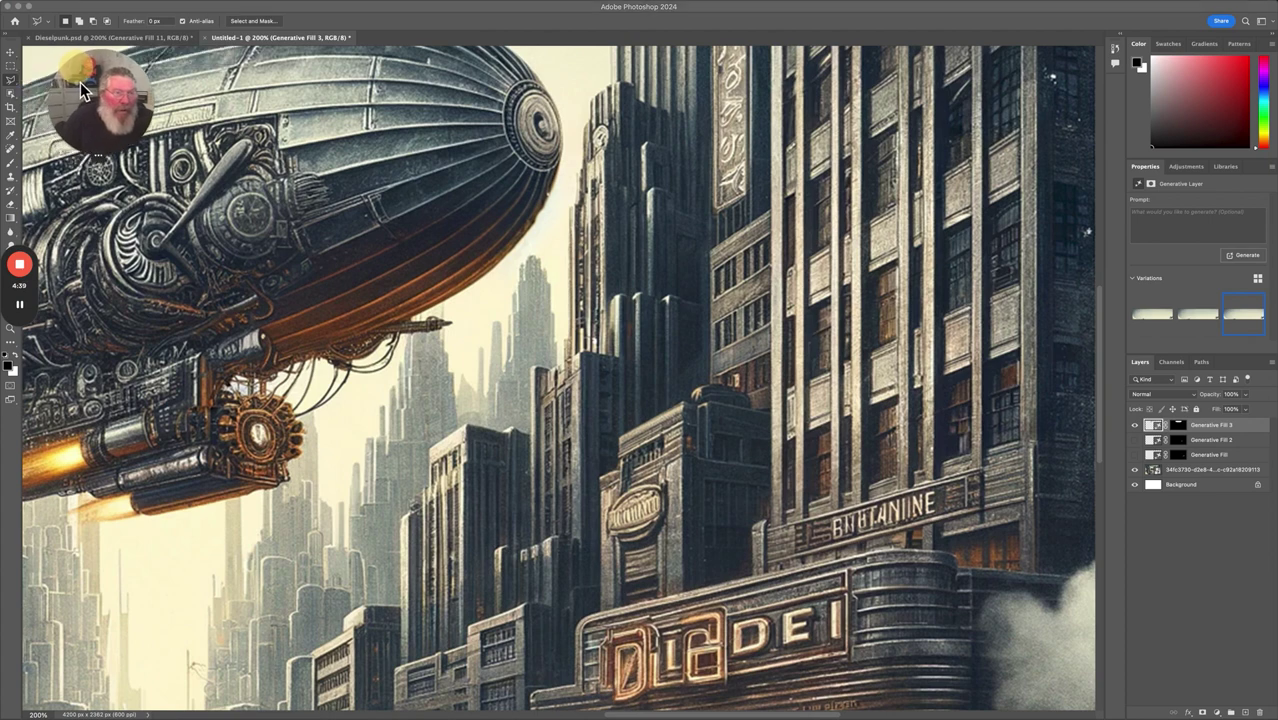
{"action": "right_click", "coordinate": [10, 79]}
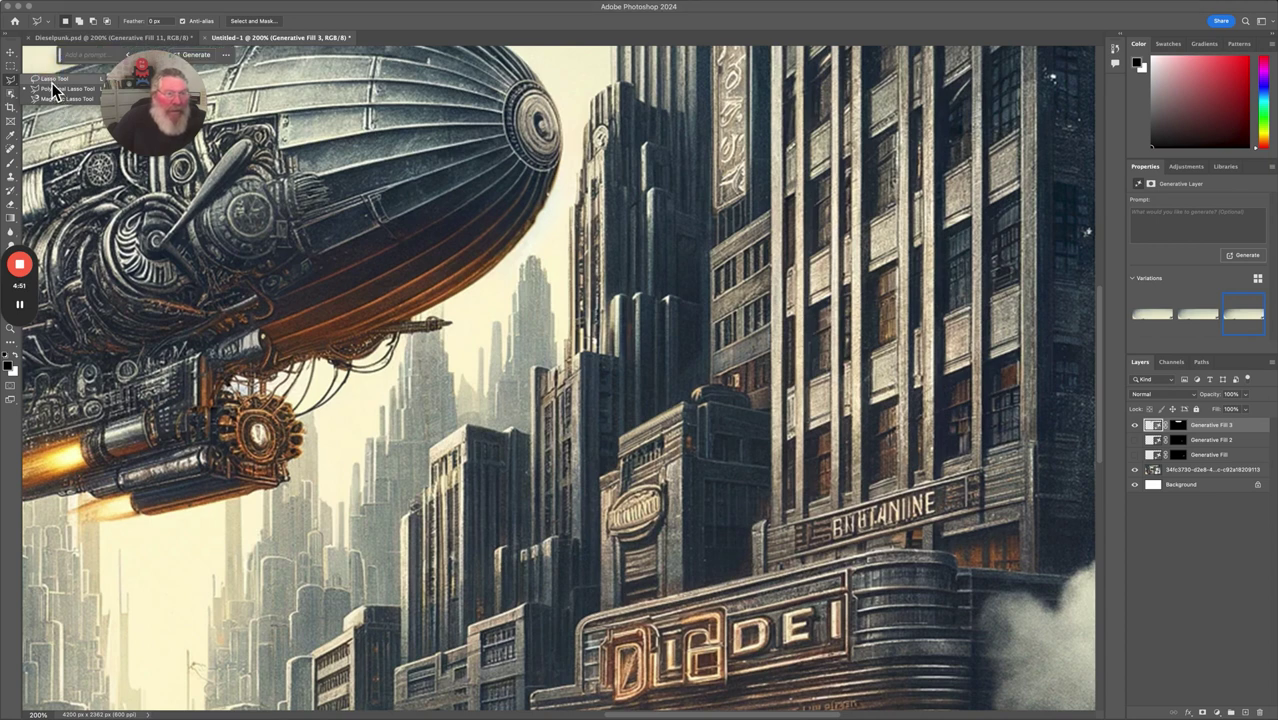
{"action": "left_click", "coordinate": [52, 80]}
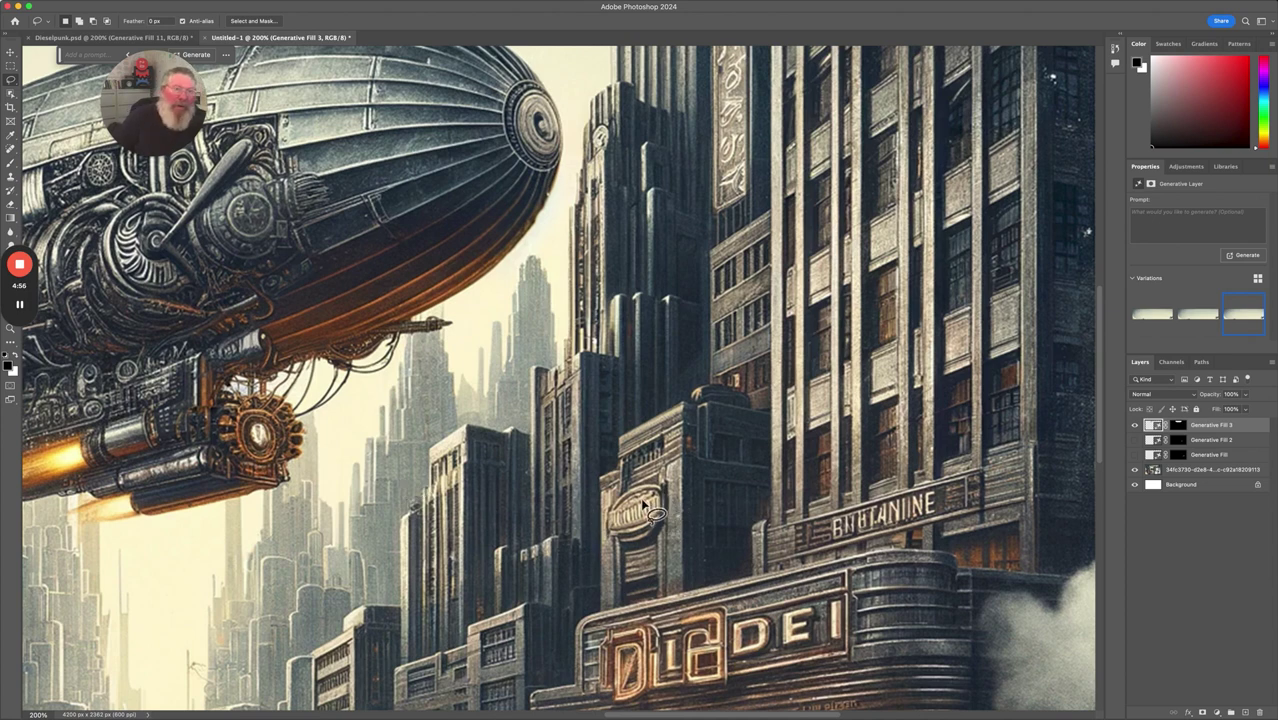
{"action": "mouse_move", "coordinate": [664, 512]}
{"action": "left_mouse_down"}
{"action": "mouse_move", "coordinate": [650, 505]}
{"action": "mouse_move", "coordinate": [624, 533]}
{"action": "mouse_move", "coordinate": [660, 533]}
{"action": "mouse_move", "coordinate": [676, 513]}
{"action": "mouse_move", "coordinate": [664, 508]}
{"action": "left_mouse_up"}
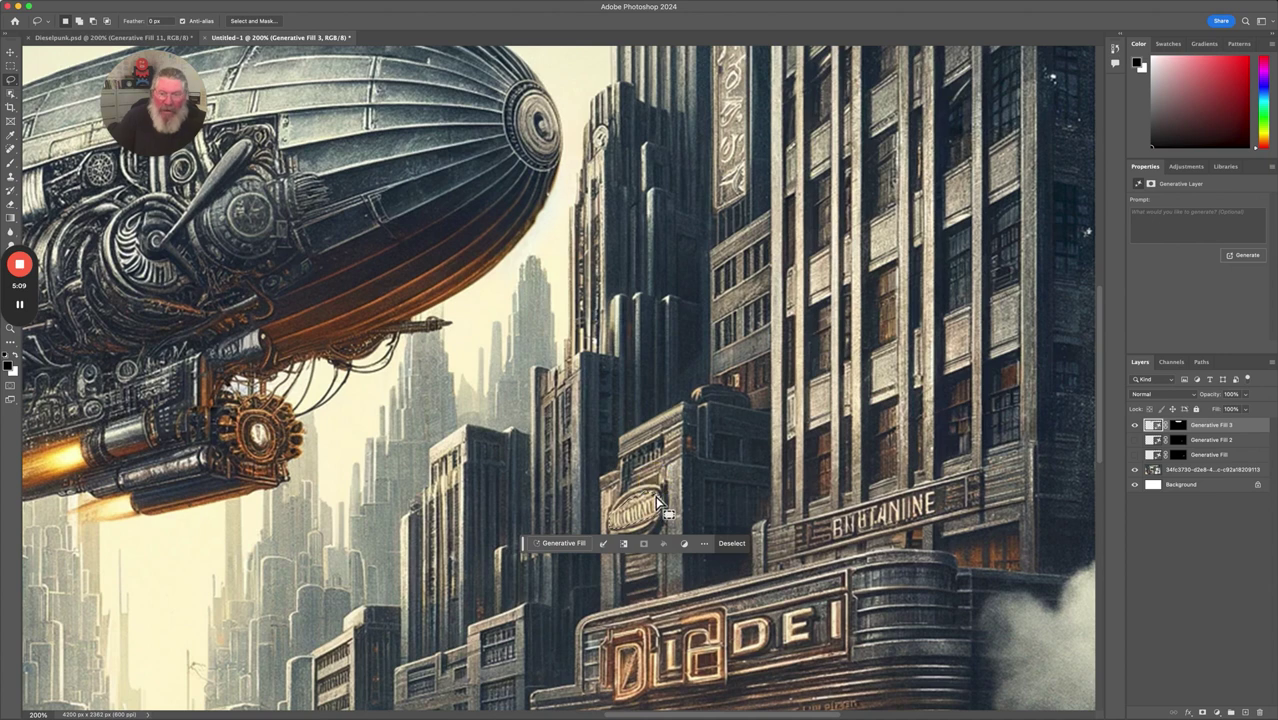
Try to remove the lettering from the lassoed oval sign using Generative Fill with an empty prompt
{"action": "left_click", "coordinate": [565, 545]}
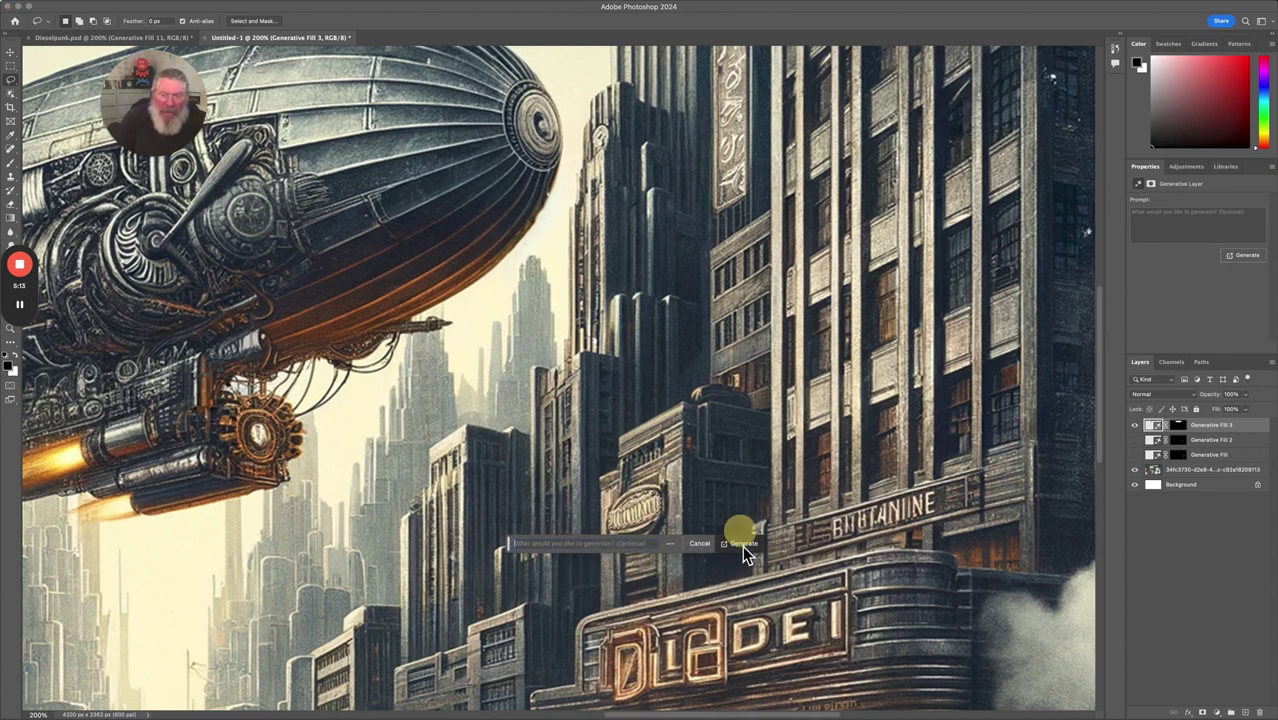
{"action": "left_click", "coordinate": [742, 545]}
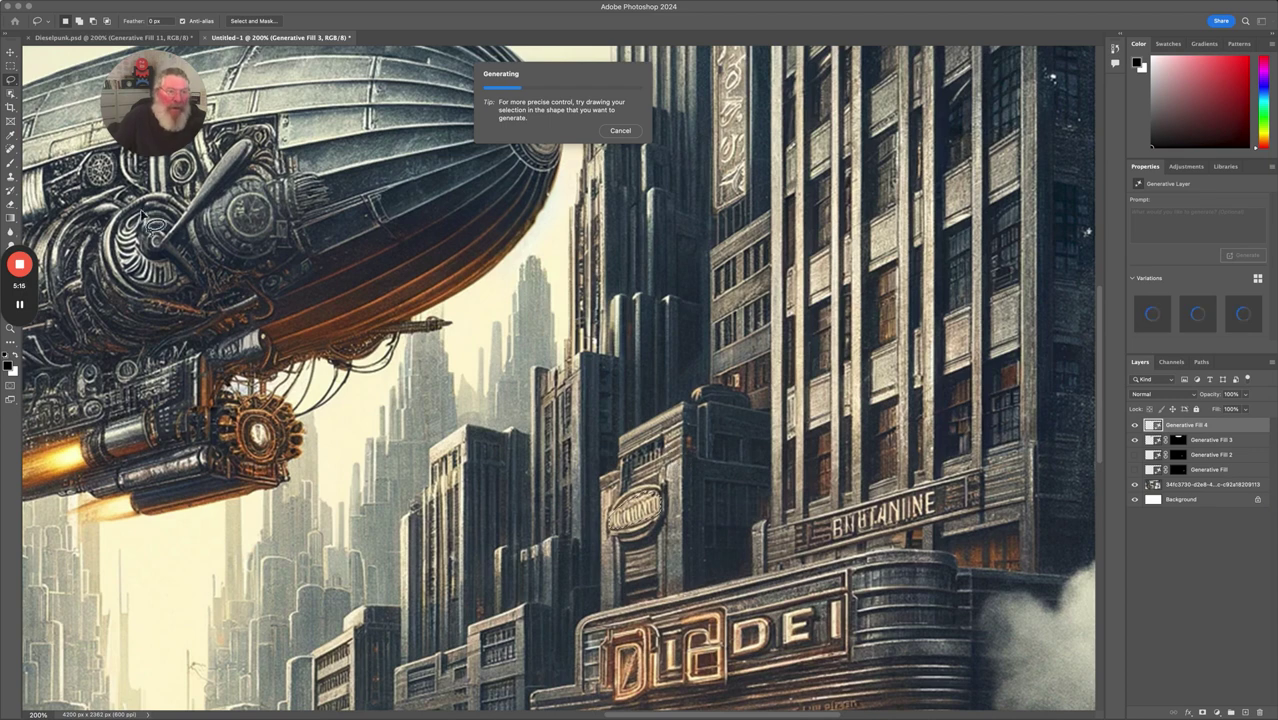
{"action": "mouse_move", "coordinate": [30, 313]}
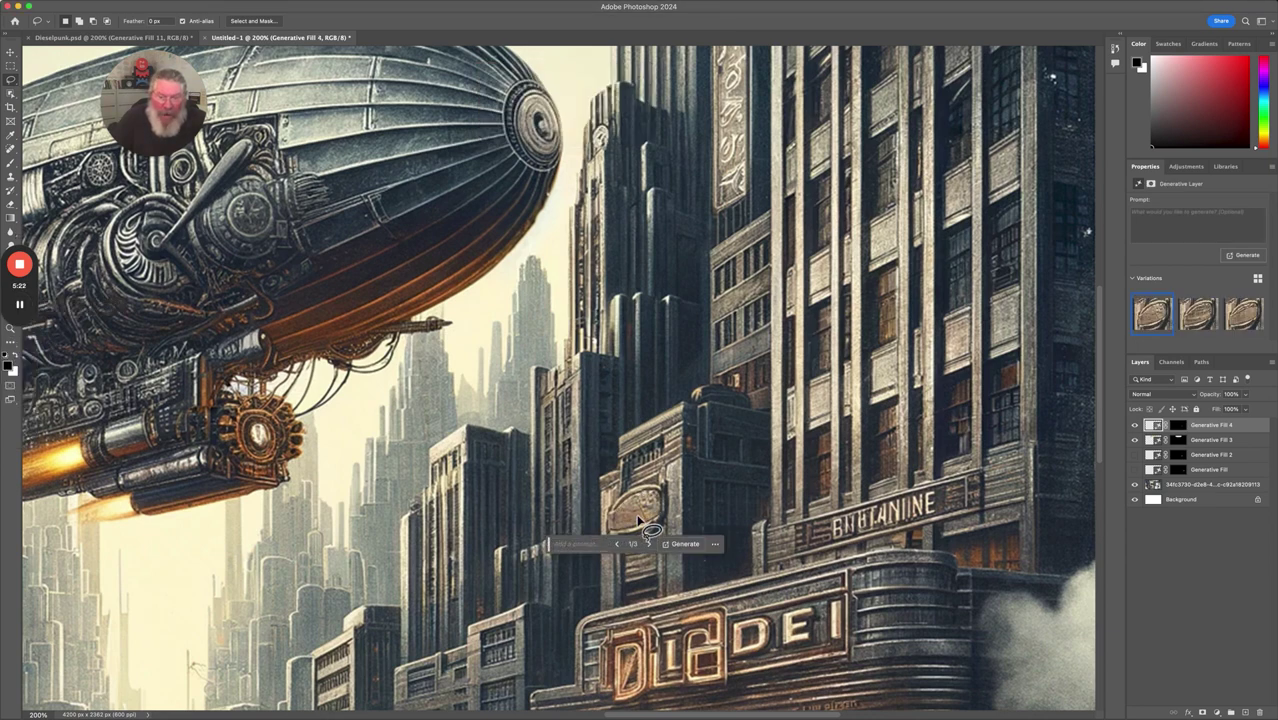
Review the second and third variations of the oval sign fill, and delete the Generative Fill 4 layer
{"action": "left_click", "coordinate": [649, 545]}
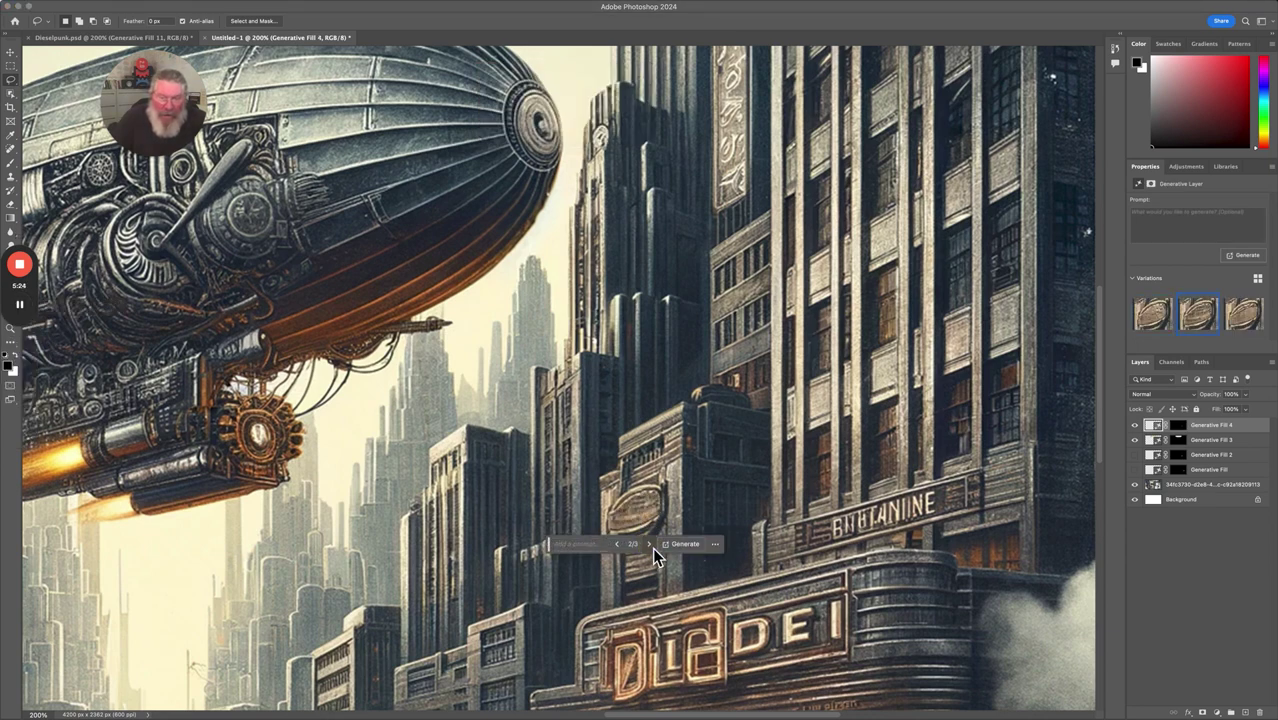
{"action": "left_click", "coordinate": [649, 545]}
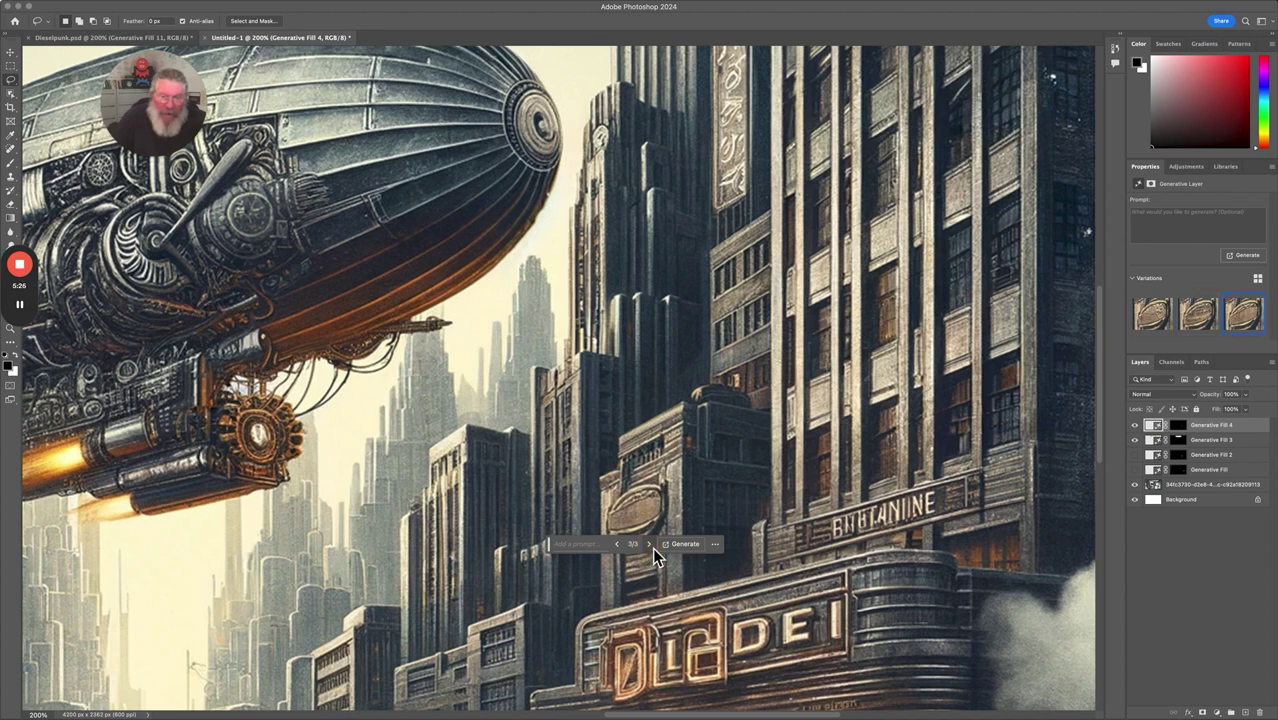
{"action": "left_click", "coordinate": [1260, 712]}
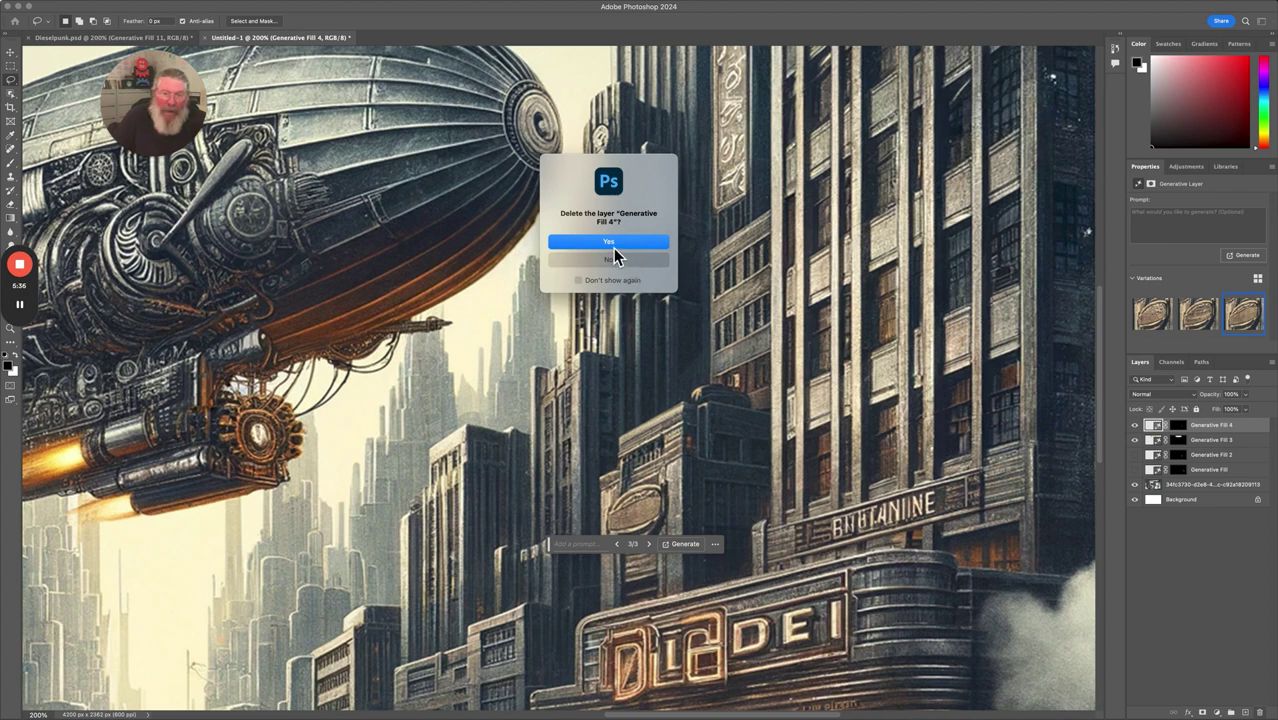
{"action": "left_click", "coordinate": [613, 246]}
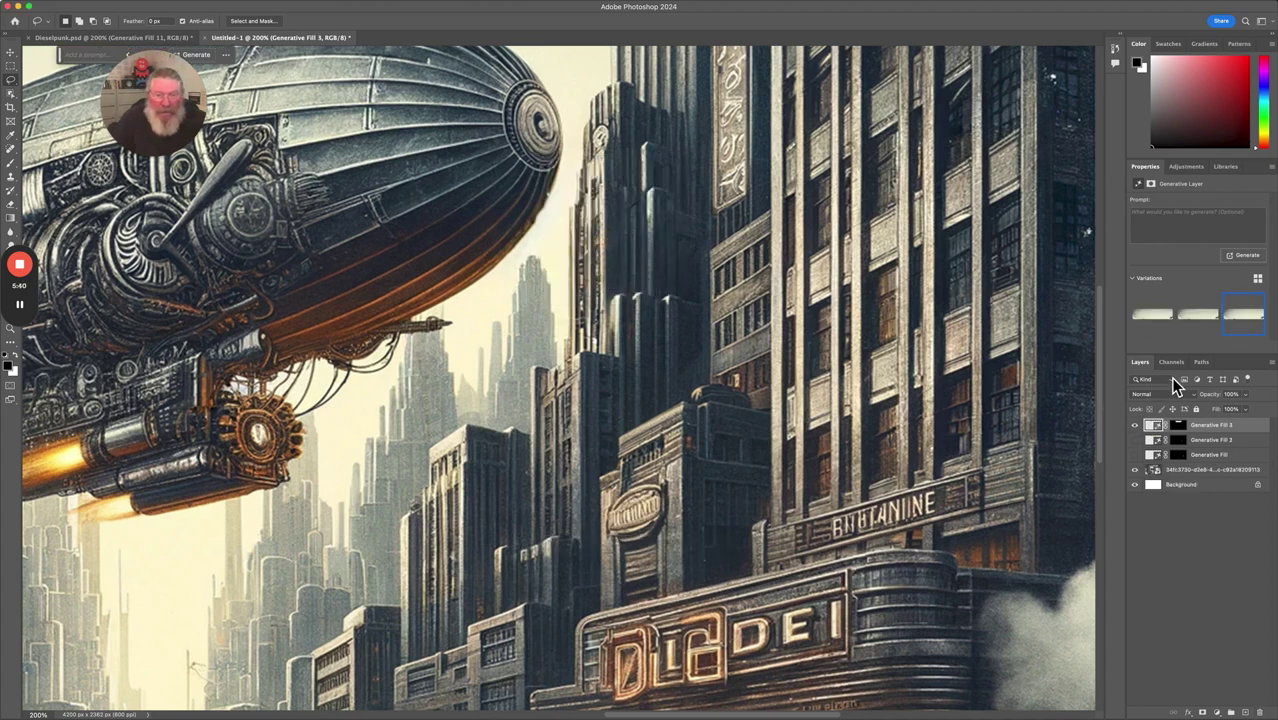
Select the oval sign together with the surrounding building front using the Polygonal Lasso tool
{"action": "left_click", "coordinate": [18, 86]}
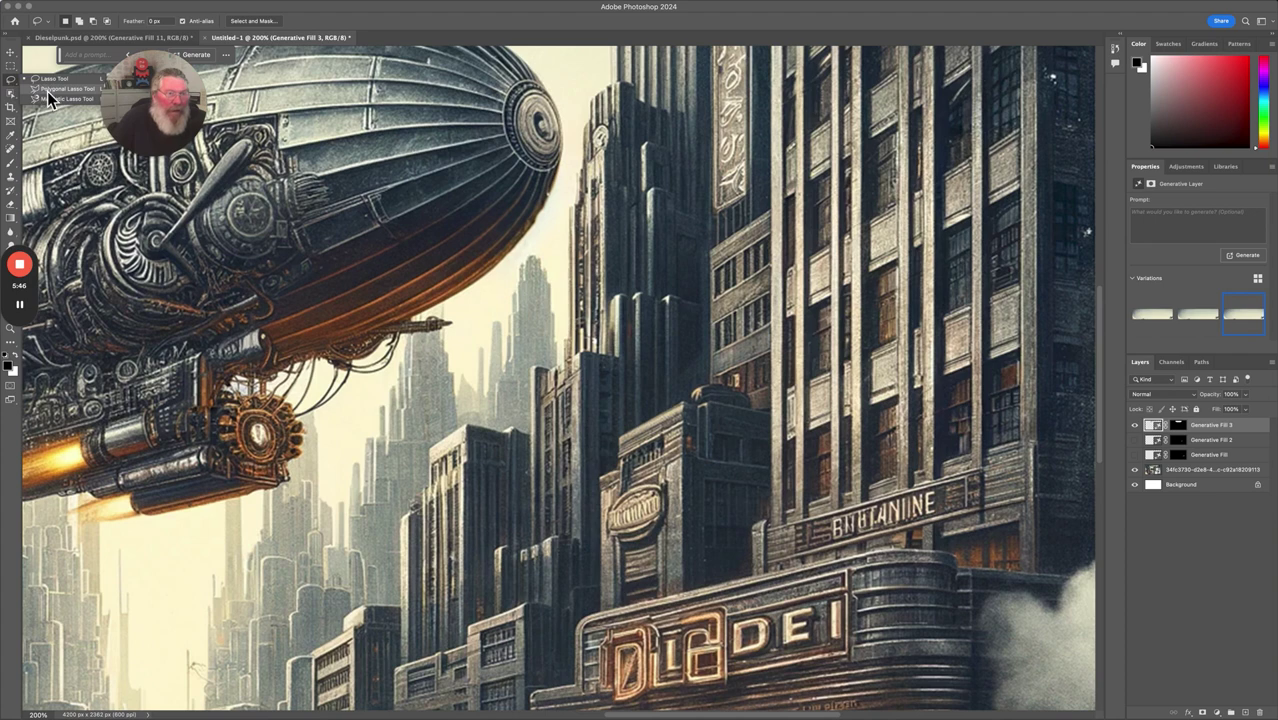
{"action": "left_click", "coordinate": [47, 97]}
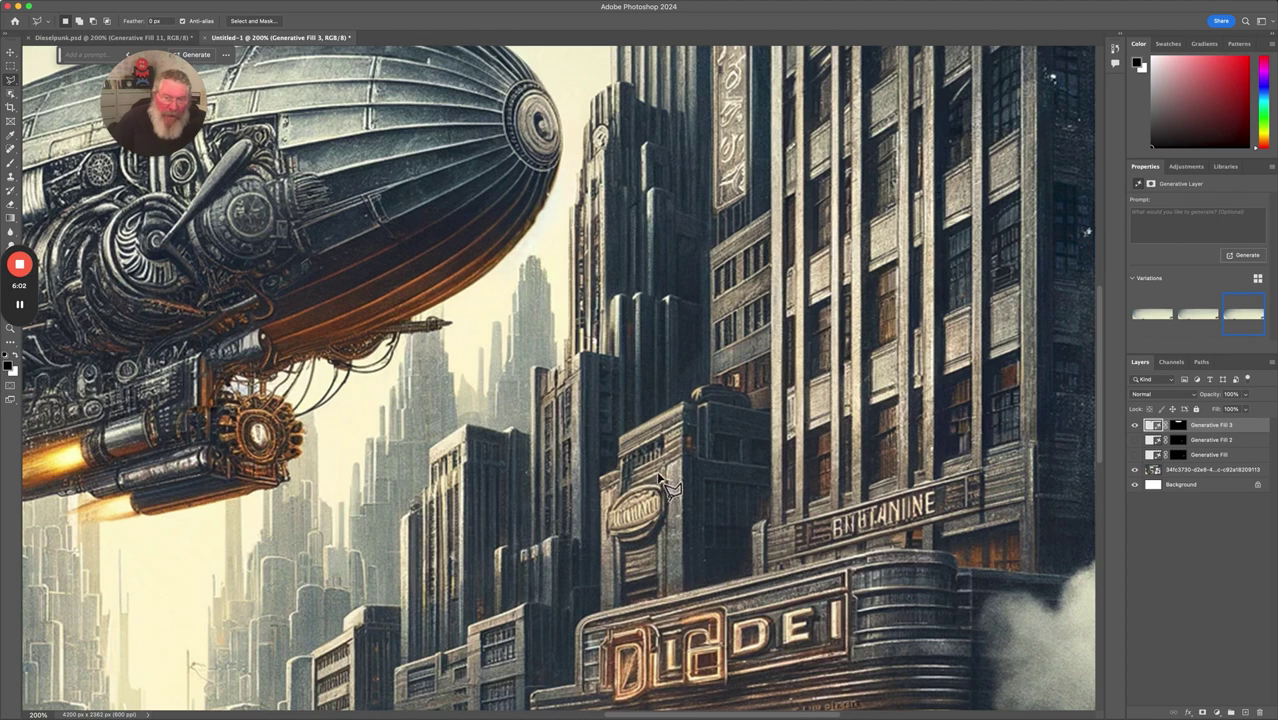
{"action": "left_click", "coordinate": [605, 500]}
{"action": "mouse_move", "coordinate": [605, 500]}
{"action": "left_mouse_down"}
{"action": "mouse_move", "coordinate": [628, 479]}
{"action": "mouse_move", "coordinate": [675, 470]}
{"action": "left_mouse_up"}
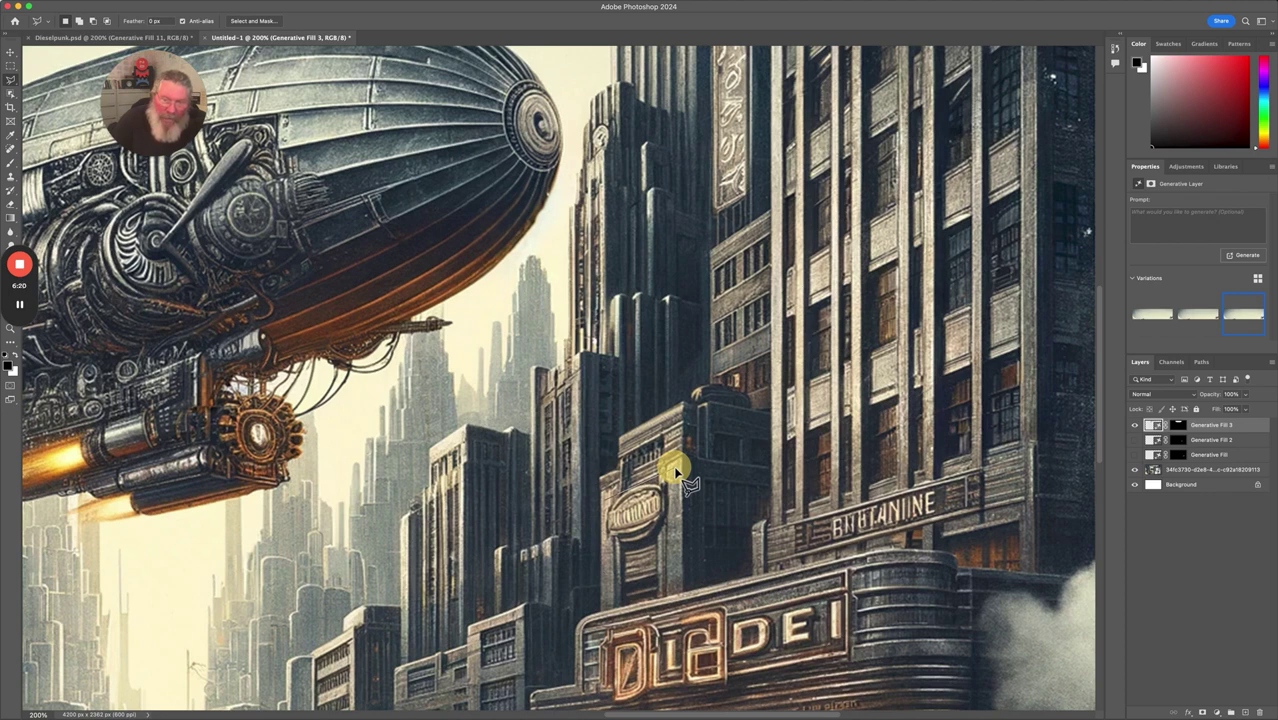
{"action": "left_click_drag", "start_coordinate": [675, 470], "coordinate": [675, 470]}
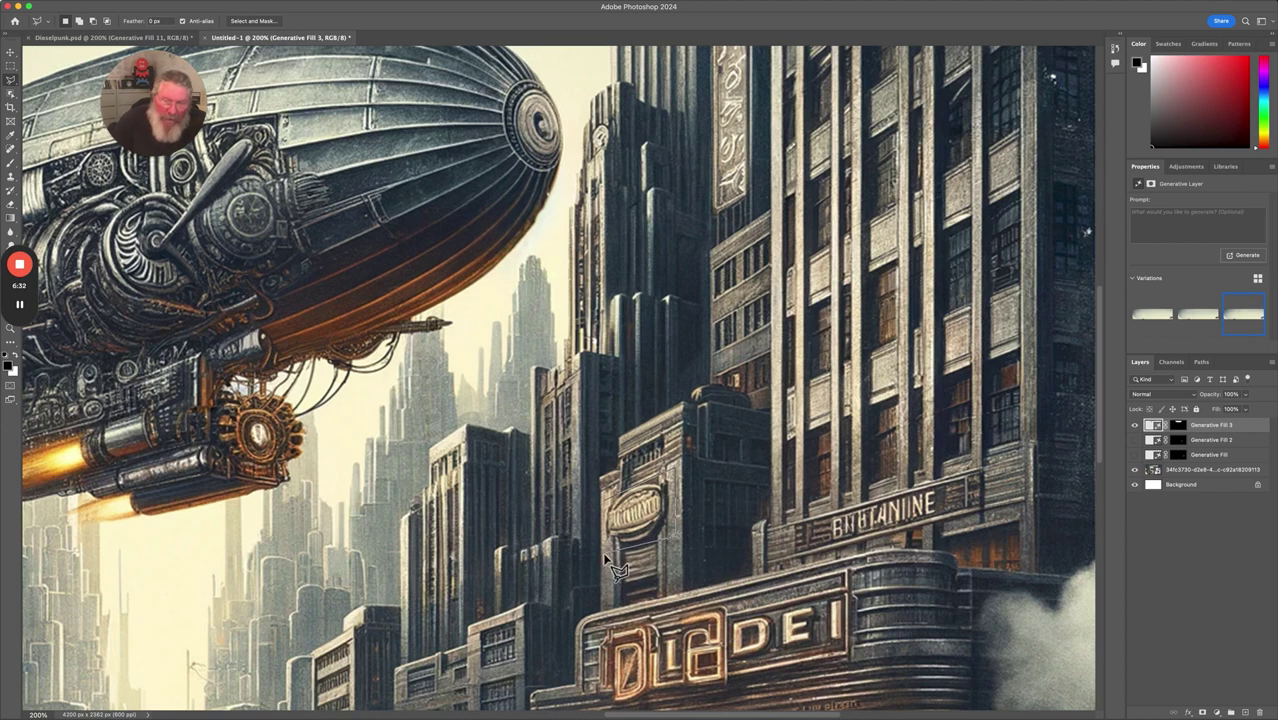
{"action": "left_click", "coordinate": [604, 500]}
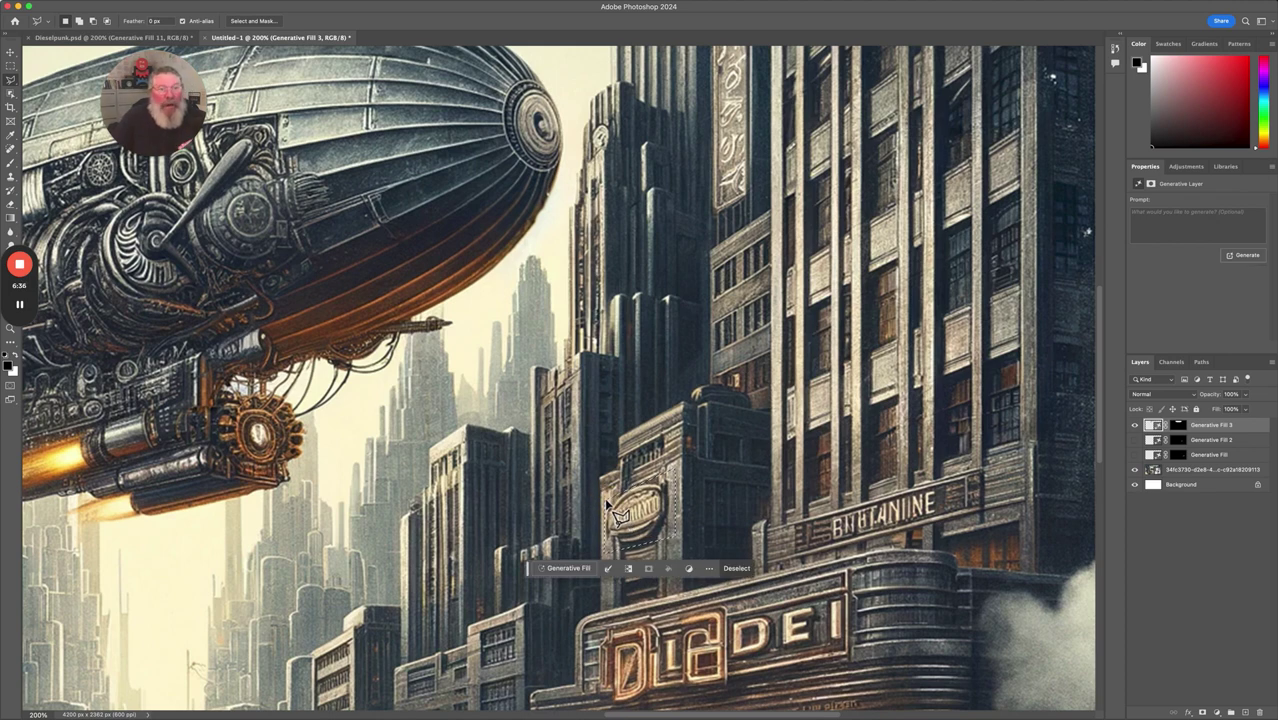
Replace the selected sign area using Generative Fill with an empty prompt, and compare the building with Dieselpunk.psd
{"action": "left_click", "coordinate": [569, 569]}
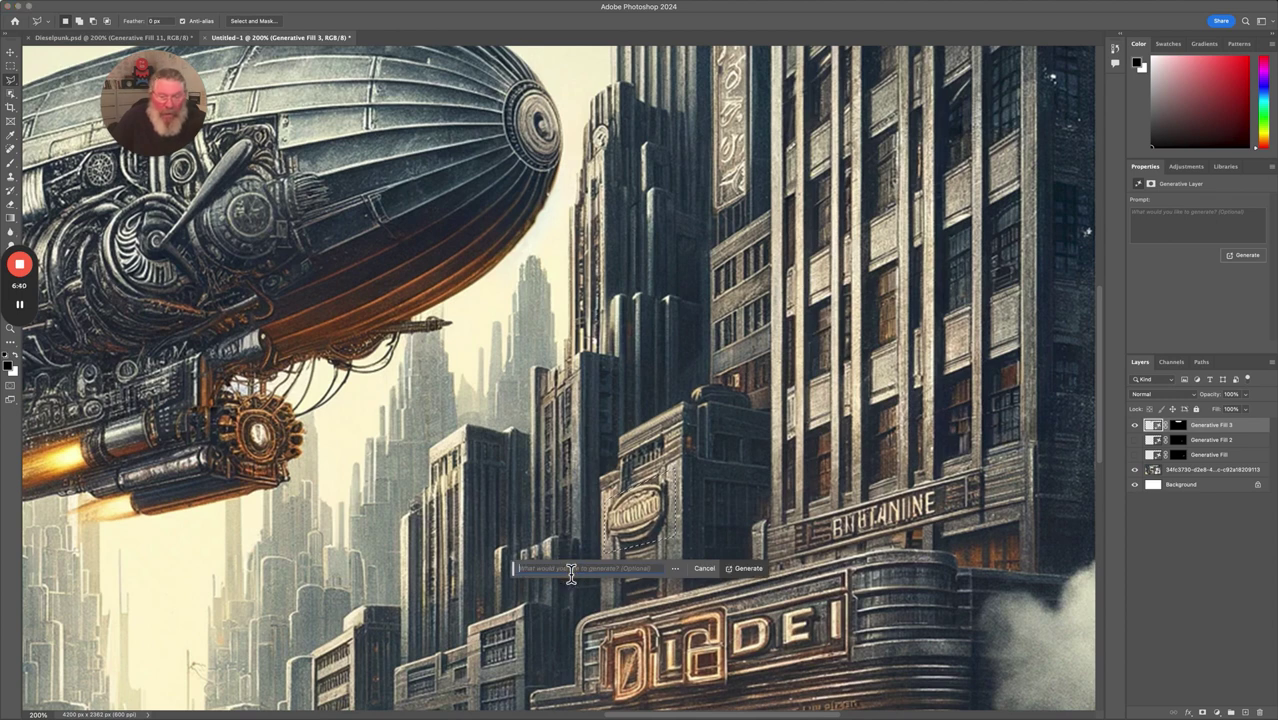
{"action": "left_click", "coordinate": [745, 569]}
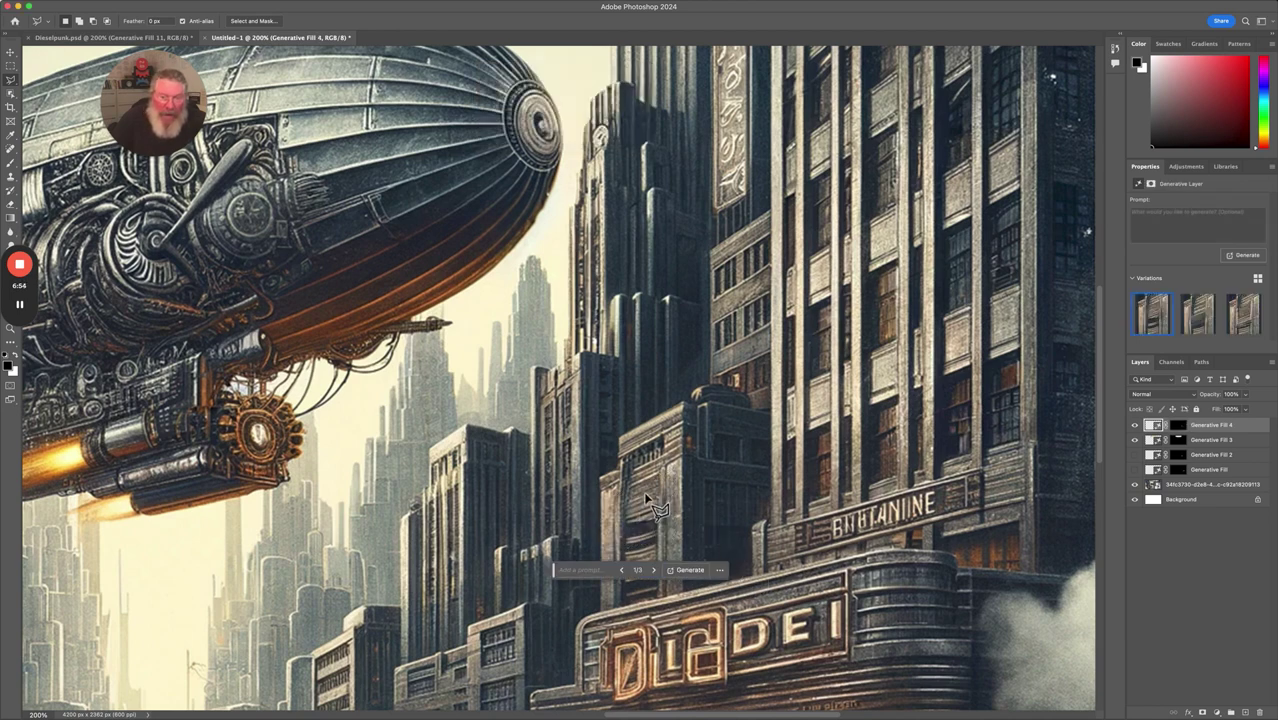
{"action": "left_click", "coordinate": [172, 39]}
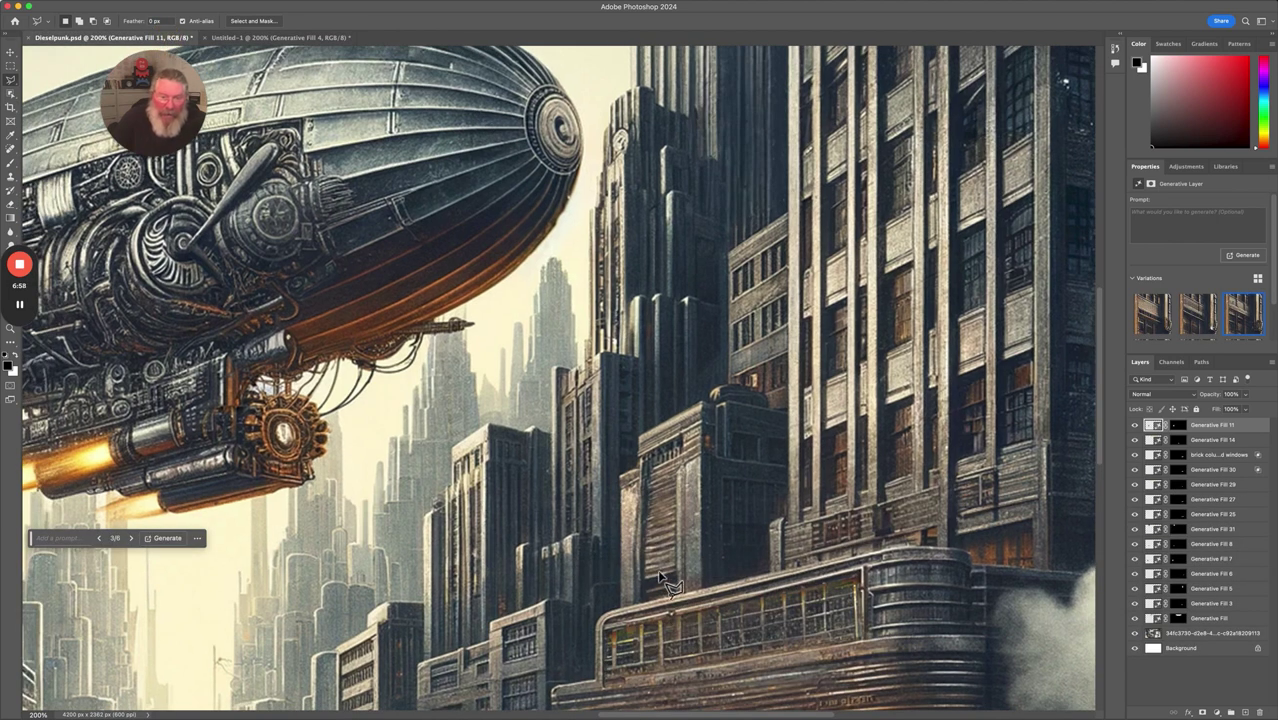
{"action": "left_click", "coordinate": [303, 40]}
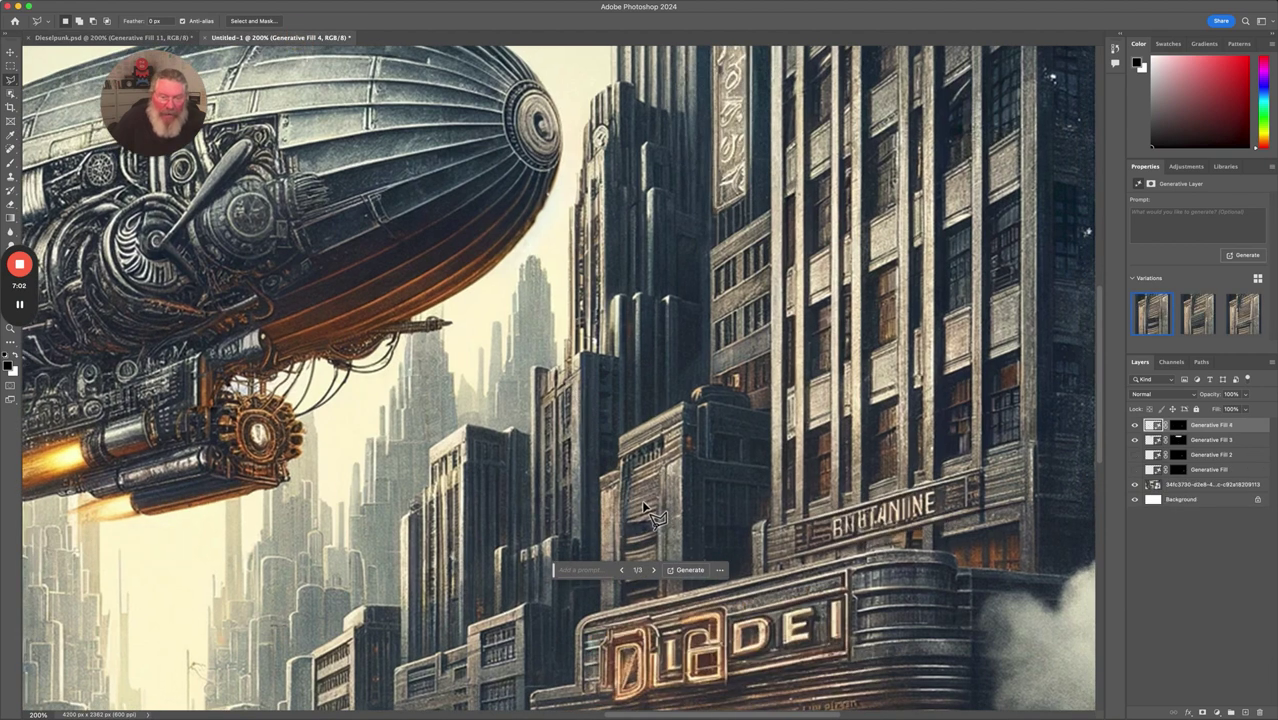
Review the fill's variations up to the third, and generate three more with the prompt left empty
{"action": "left_click", "coordinate": [656, 575]}
{"action": "left_click", "coordinate": [654, 572]}
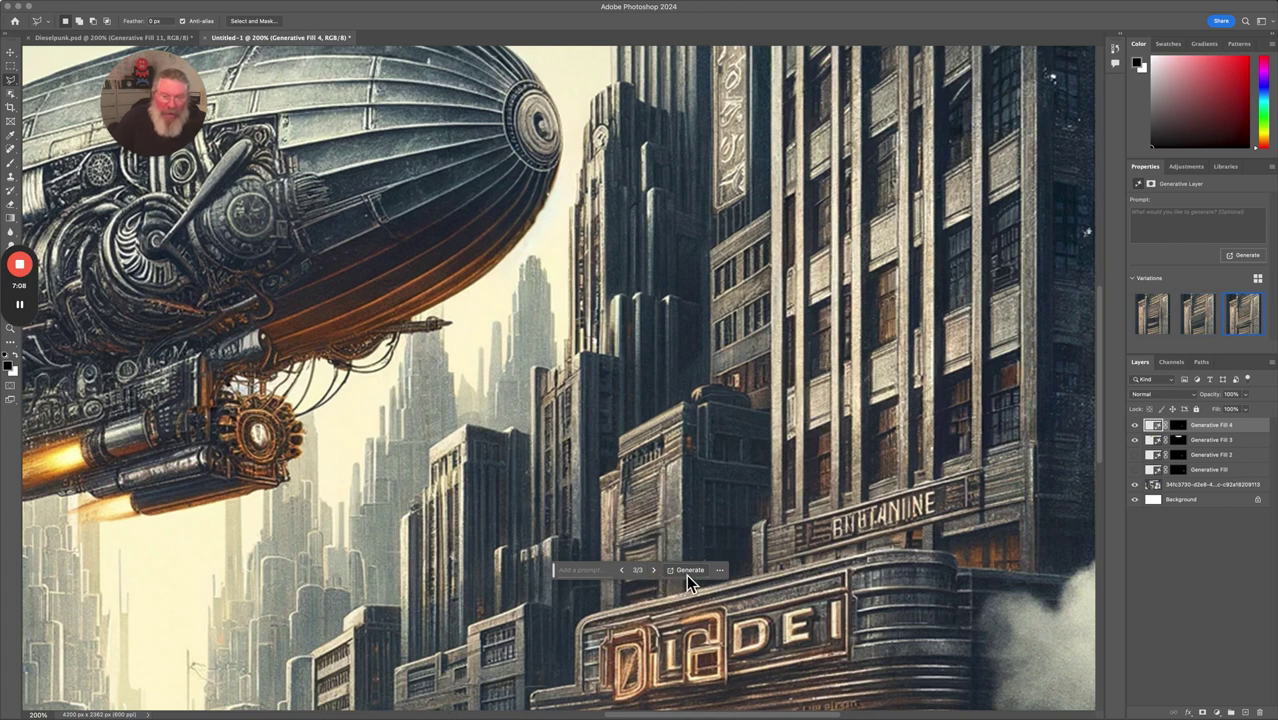
{"action": "left_click", "coordinate": [688, 570]}
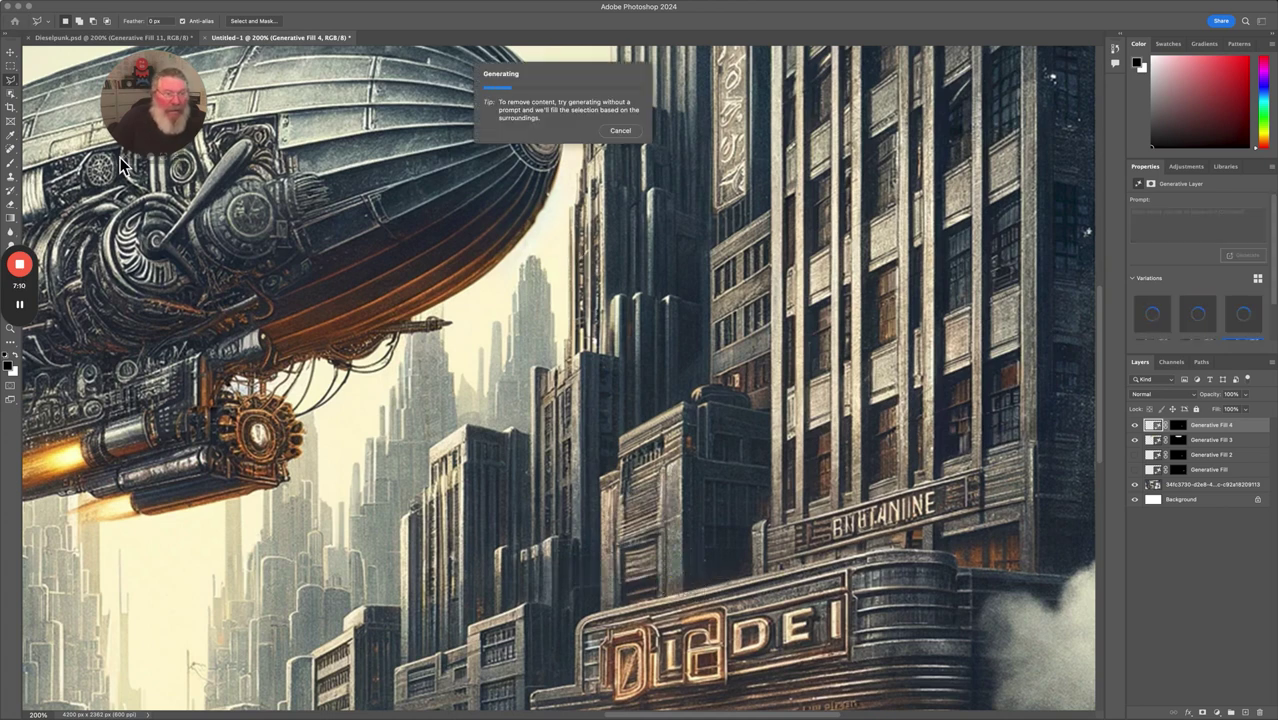
{"action": "mouse_move", "coordinate": [38, 320]}
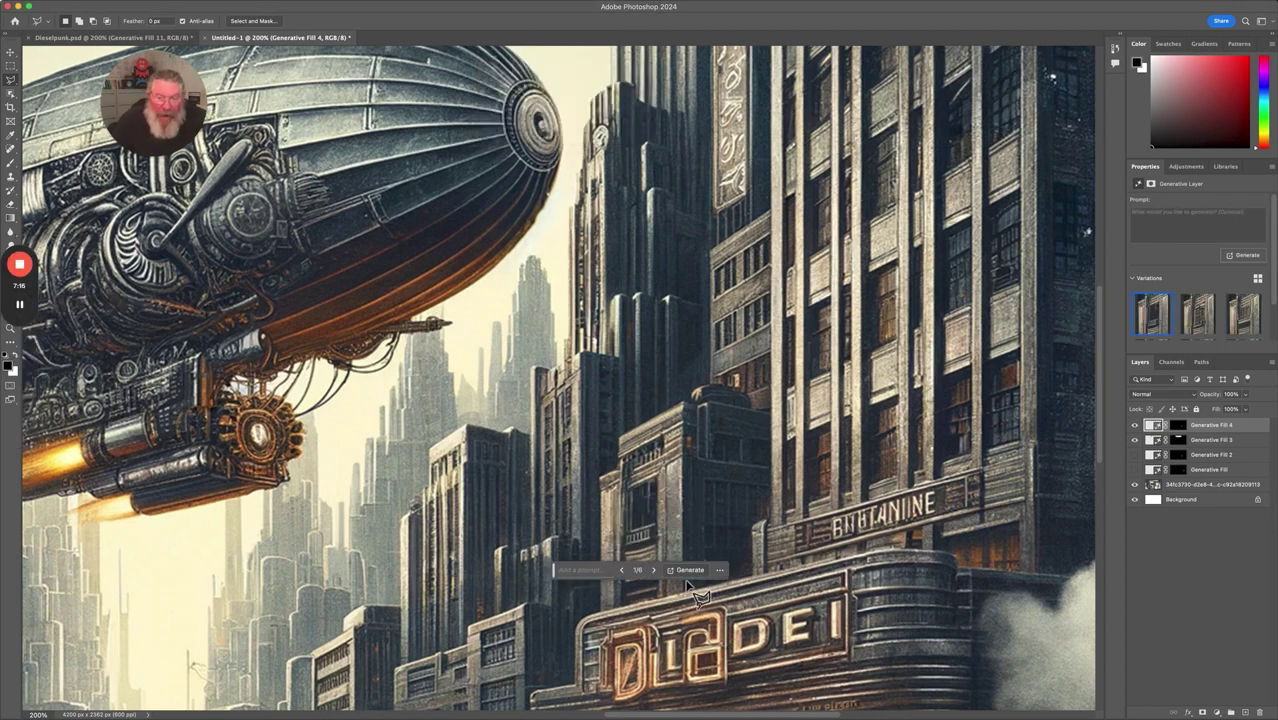
Review all six variations of the building front fill and keep the first one
{"action": "left_click", "coordinate": [654, 570]}
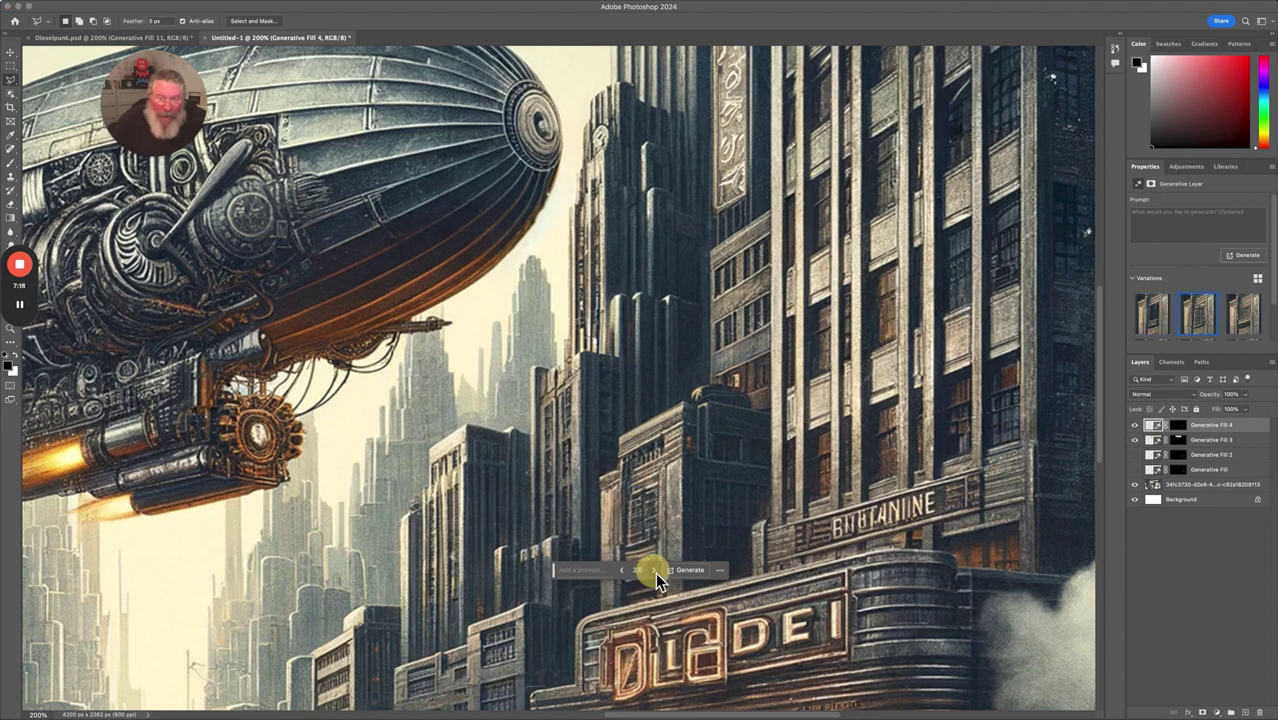
{"action": "left_click", "coordinate": [654, 570]}
{"action": "left_click", "coordinate": [654, 570]}
{"action": "left_click", "coordinate": [654, 570]}
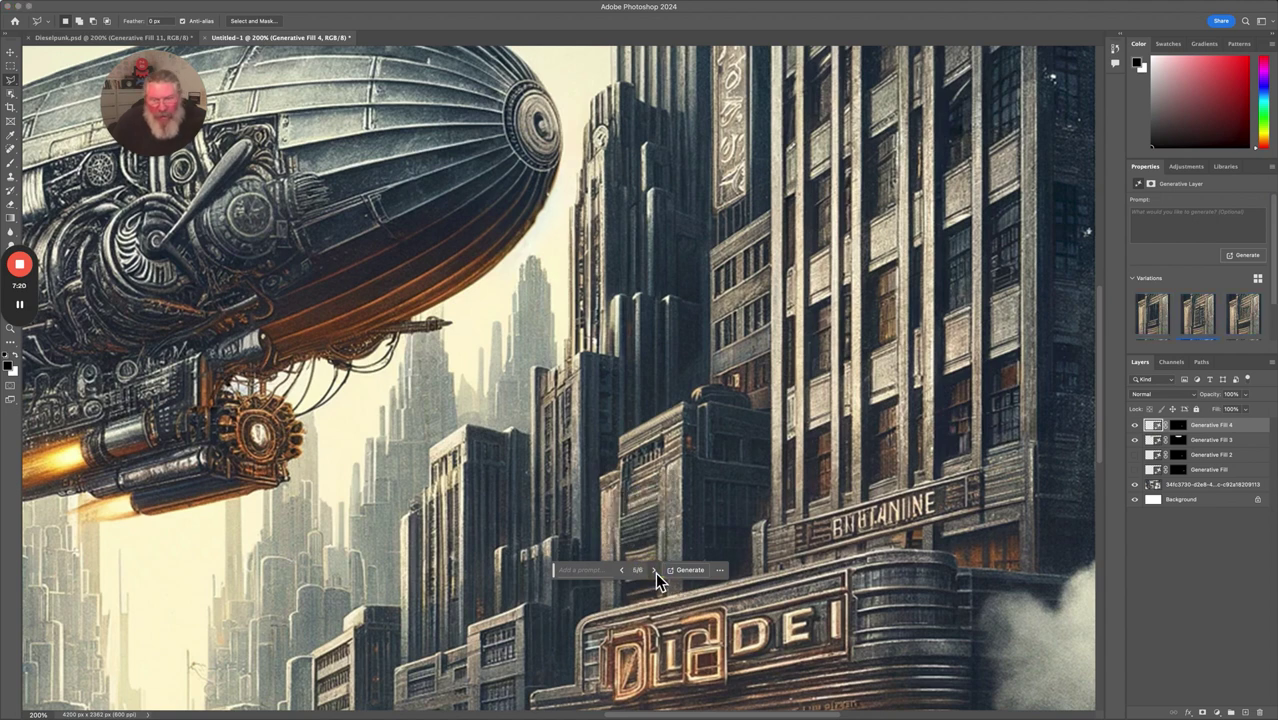
{"action": "left_click", "coordinate": [654, 570]}
{"action": "left_click", "coordinate": [654, 570]}
{"action": "left_click", "coordinate": [654, 570]}
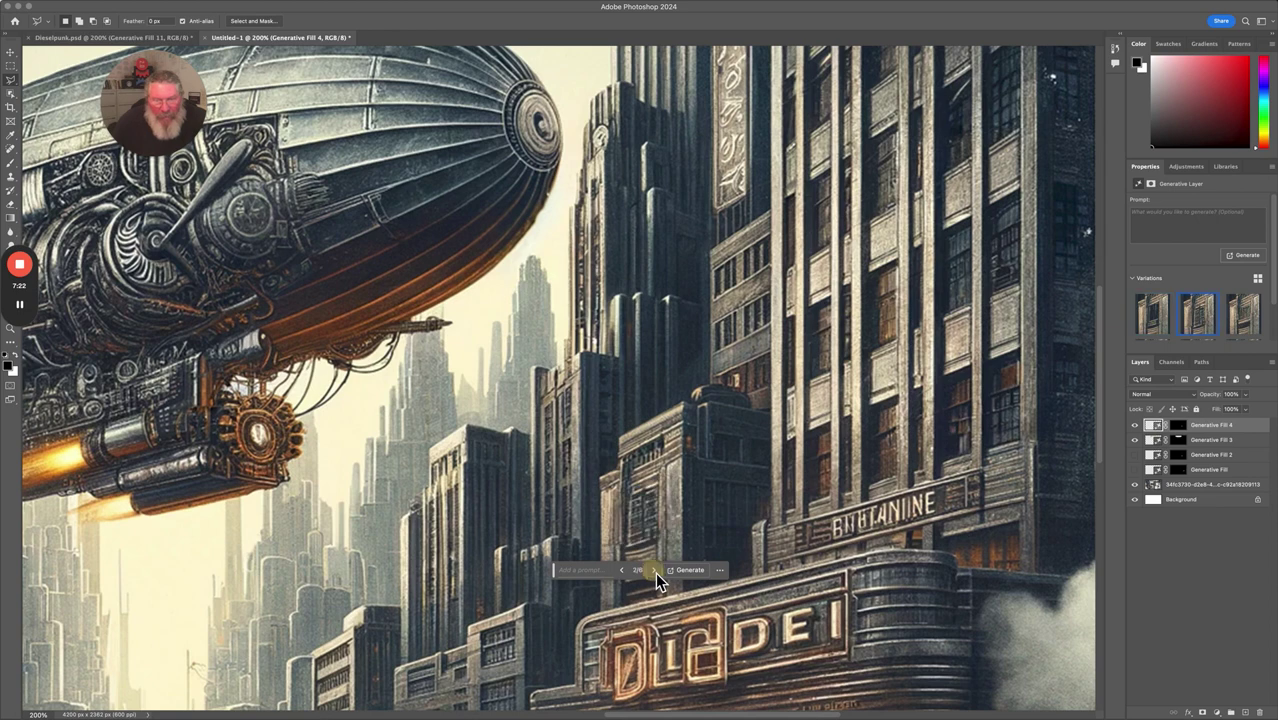
{"action": "left_click", "coordinate": [654, 570]}
{"action": "left_click", "coordinate": [655, 572]}
{"action": "left_click", "coordinate": [655, 572]}
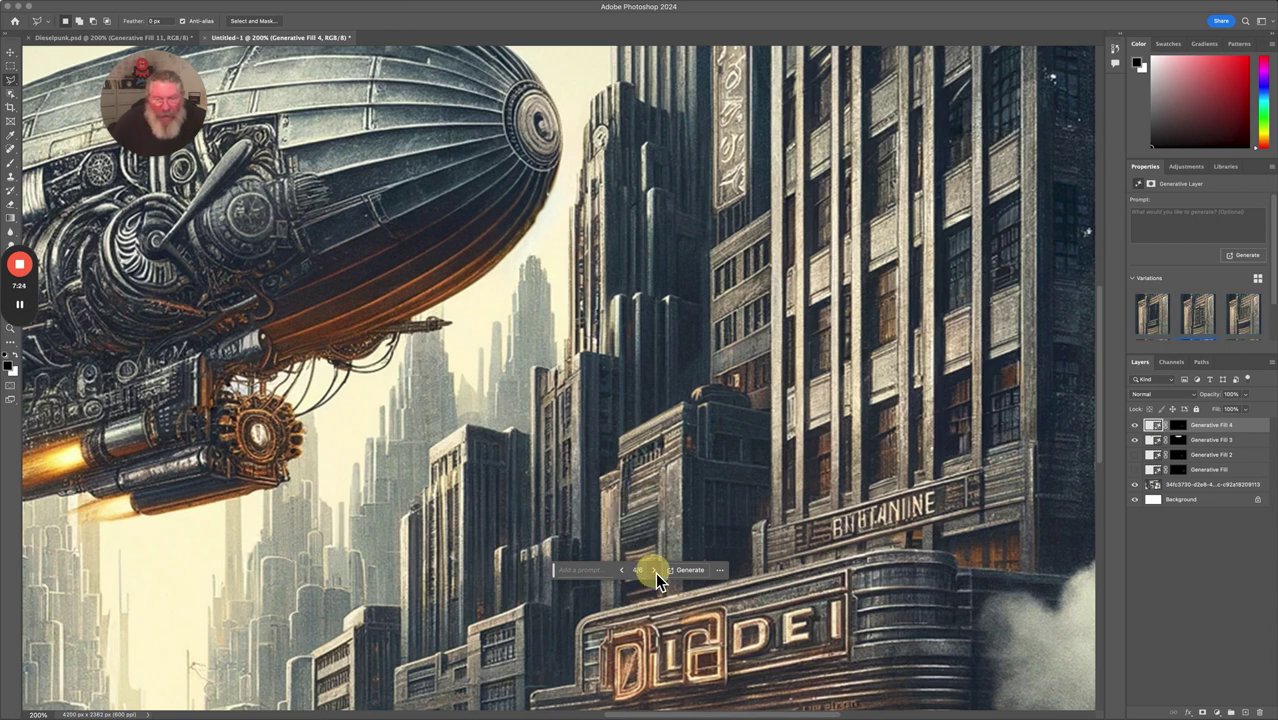
{"action": "left_click", "coordinate": [655, 572]}
{"action": "left_click", "coordinate": [655, 572]}
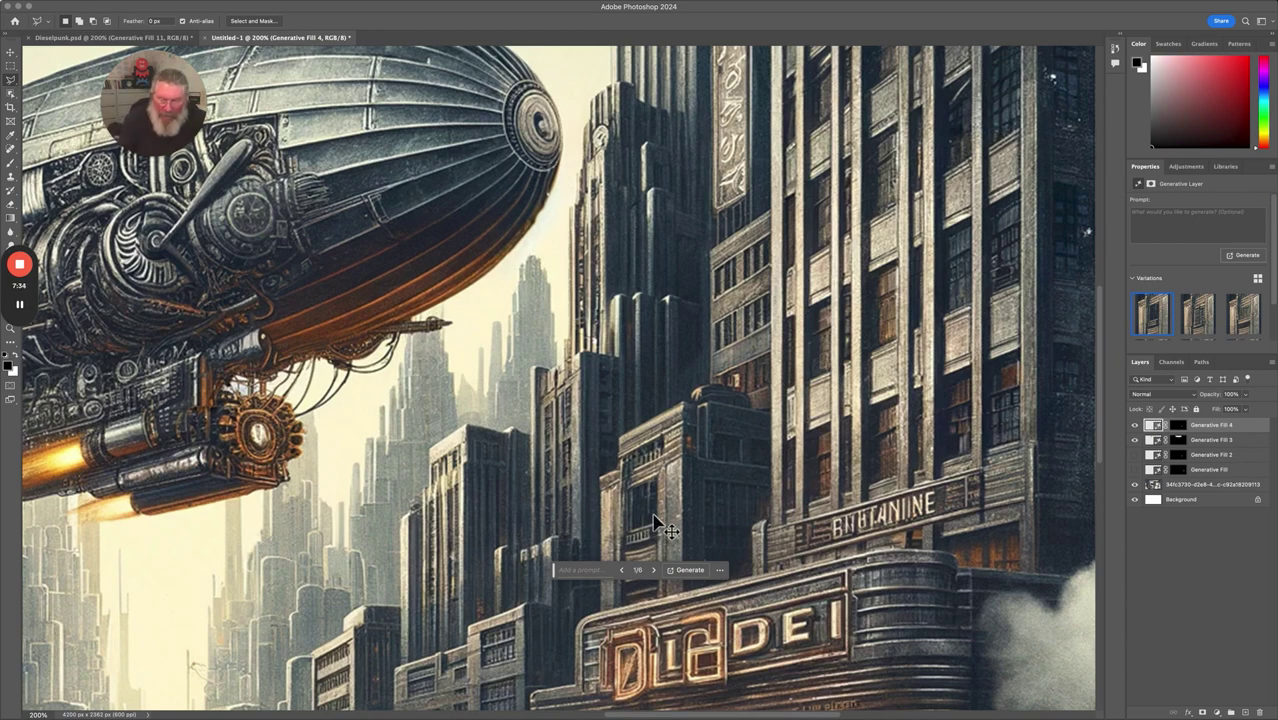
Examine how the sign's replacement blends into the building, both in the whole poster and at 300%
{"action": "scroll", "coordinate": [655, 520], "scroll_direction": "up", "scroll_amount": 1}
{"action": "scroll", "coordinate": [655, 520], "scroll_direction": "down", "scroll_amount": 3}
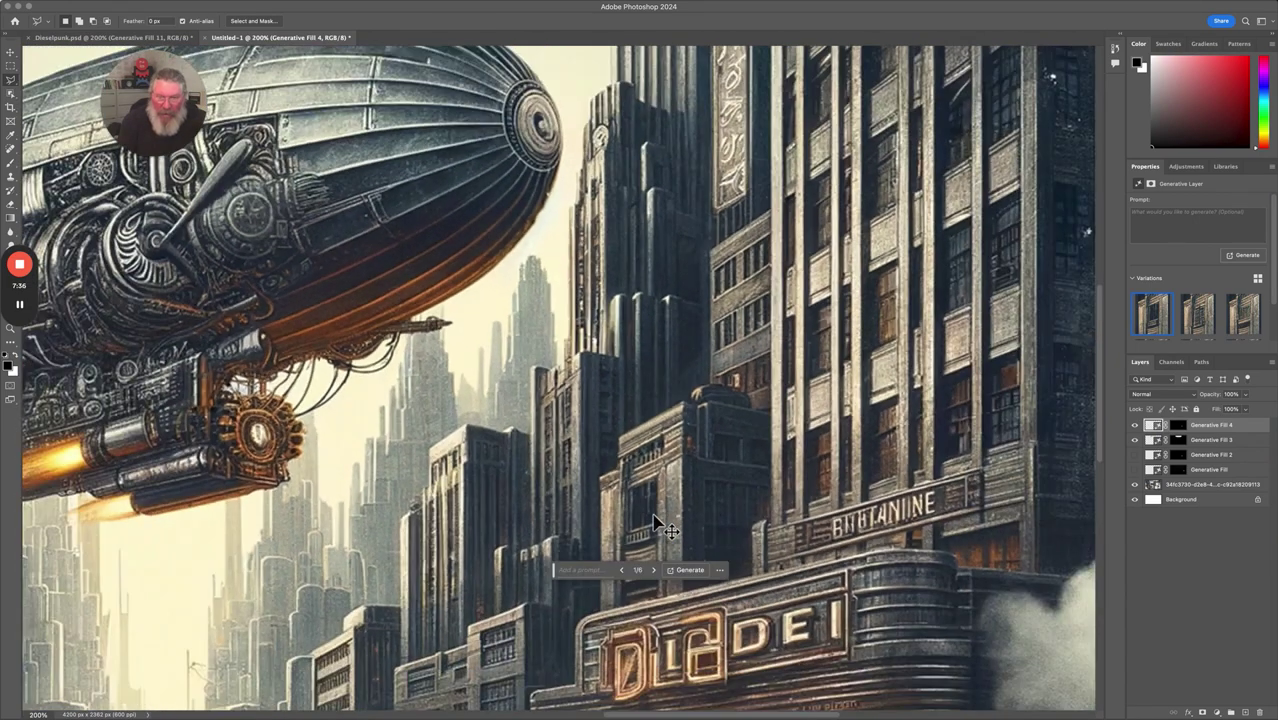
{"action": "scroll", "coordinate": [655, 520], "scroll_direction": "down", "scroll_amount": 1}
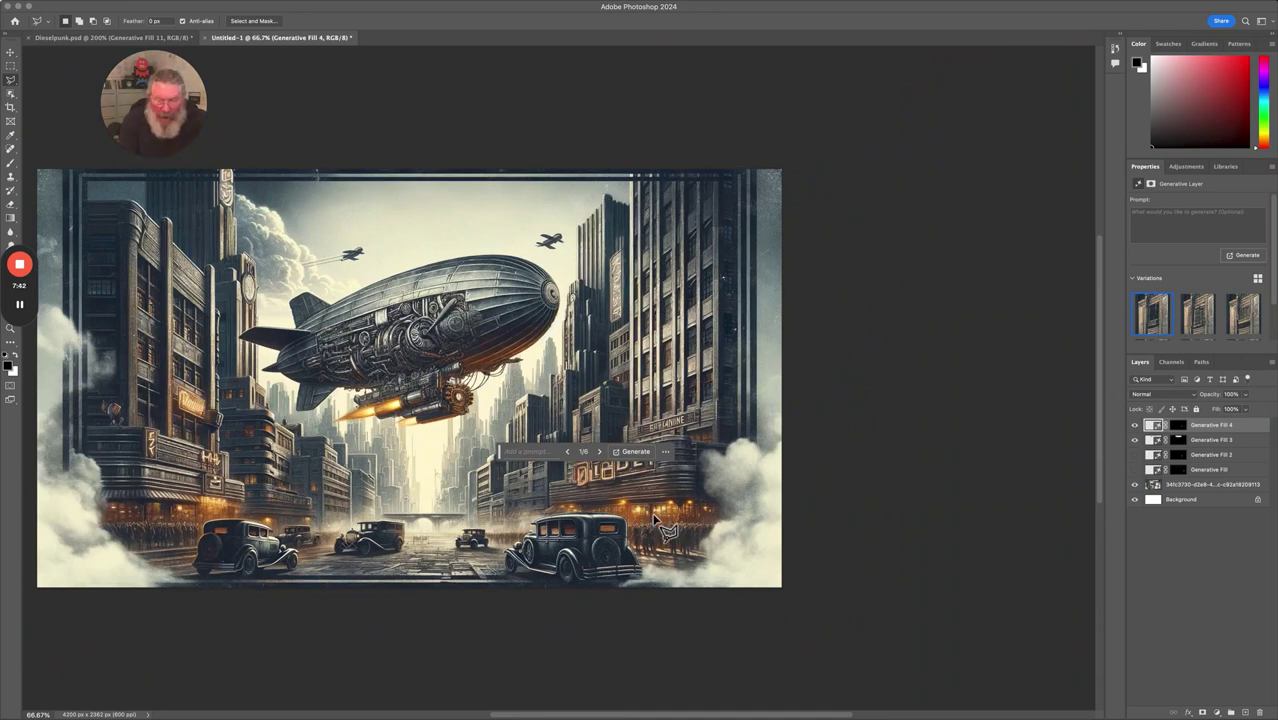
{"action": "key", "text": "super+equal"}
{"action": "key", "text": "super+equal"}
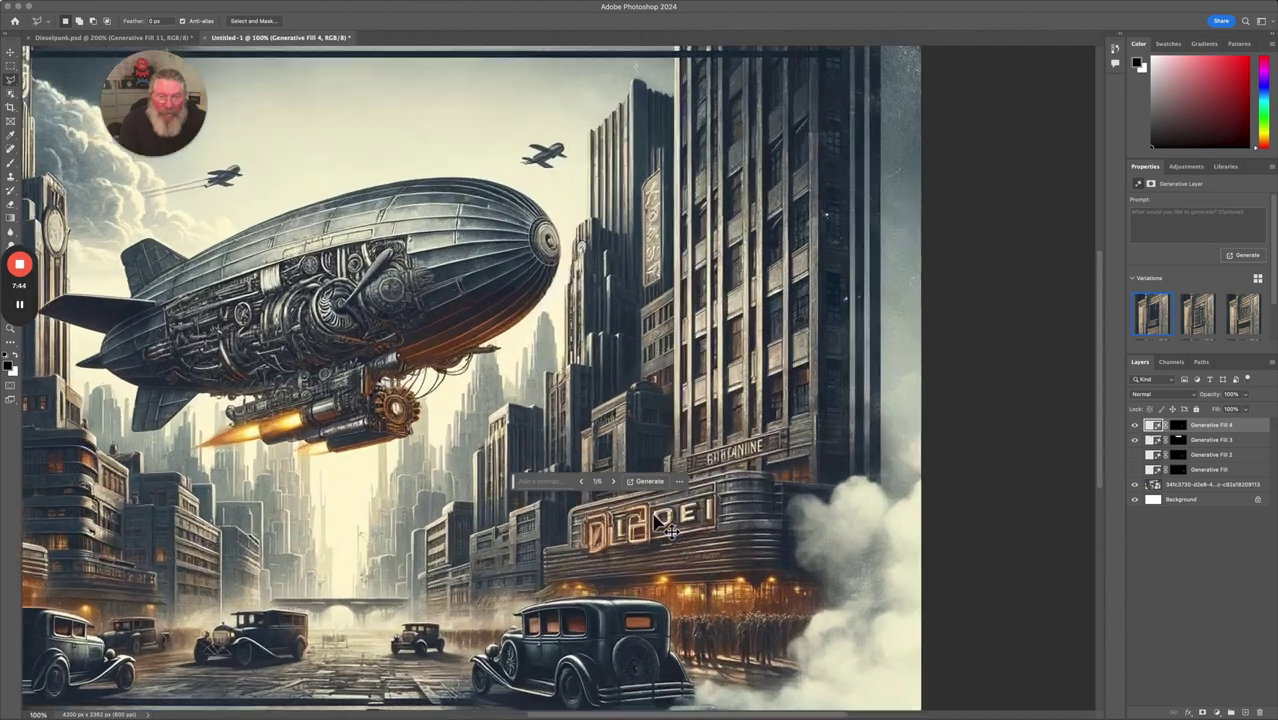
{"action": "key", "text": "super+equal"}
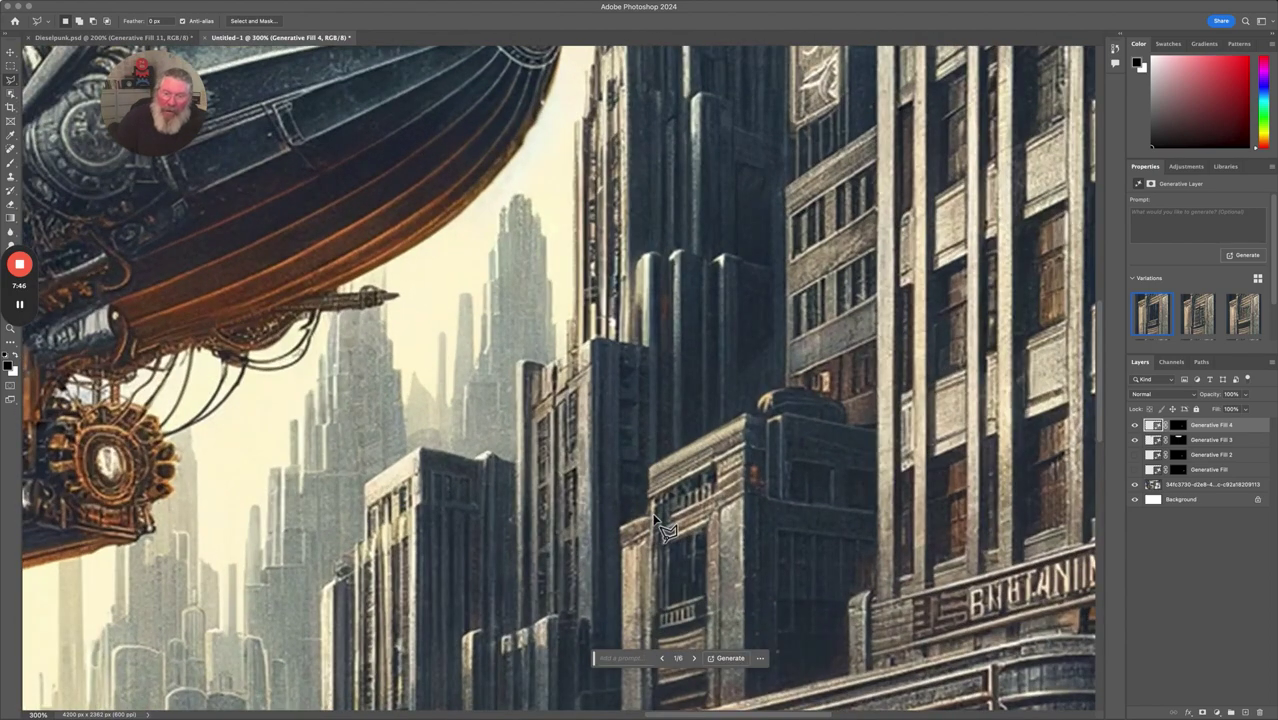
{"action": "key", "text": "super+minus"}
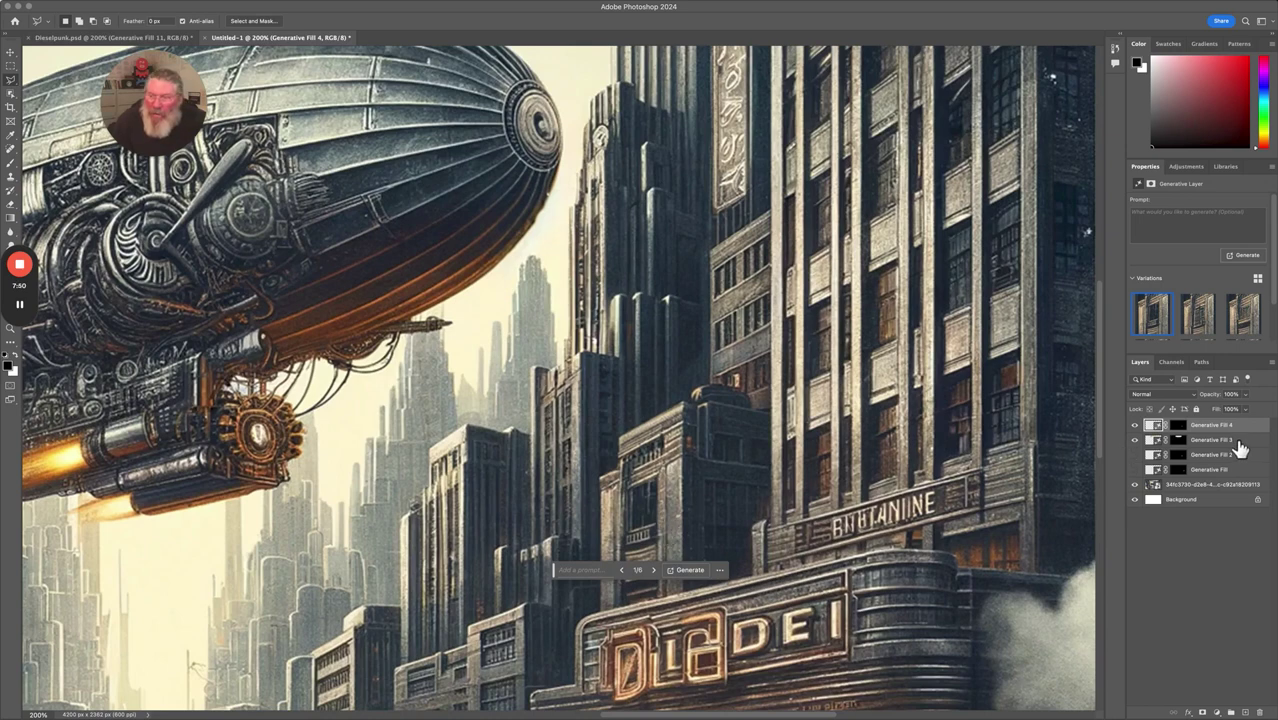
Compare the Generative Fill 4 and Generative Fill 2 results and check the prompt of Generative Fill 2, leaving only Generative Fill 4 shown
{"action": "left_click", "coordinate": [1136, 425]}
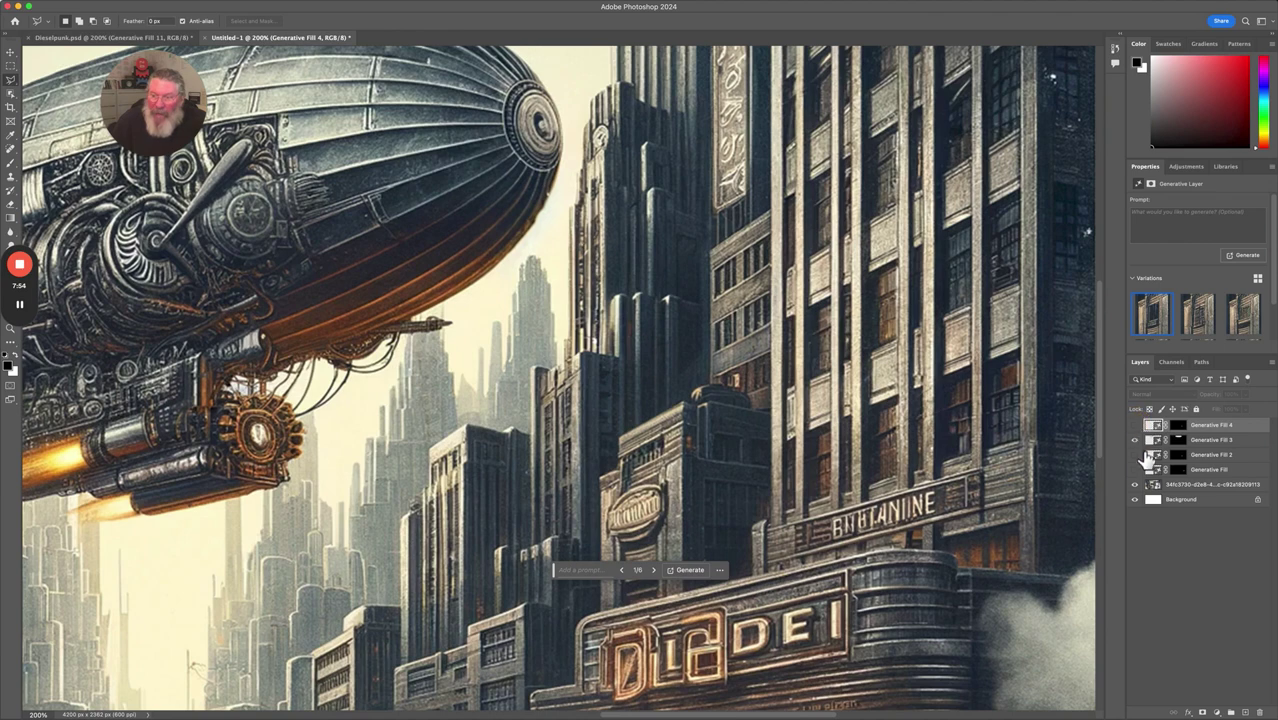
{"action": "left_click", "coordinate": [1136, 440]}
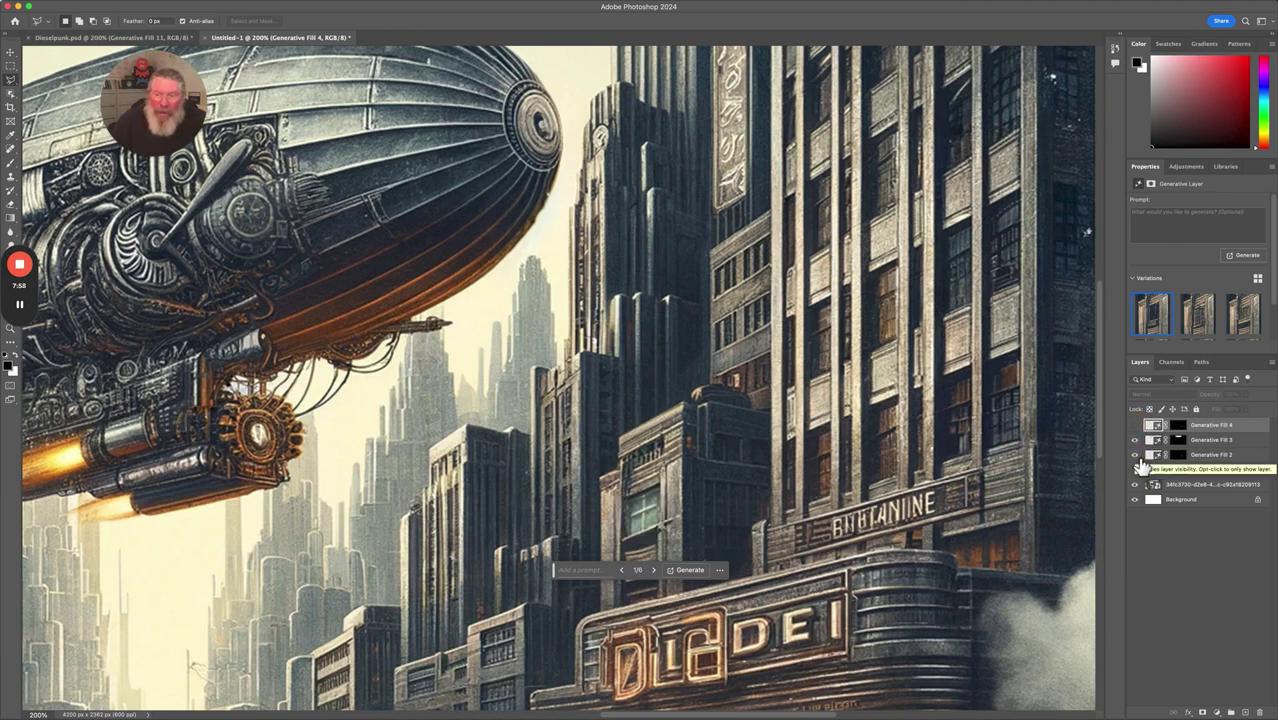
{"action": "left_click", "coordinate": [1137, 468]}
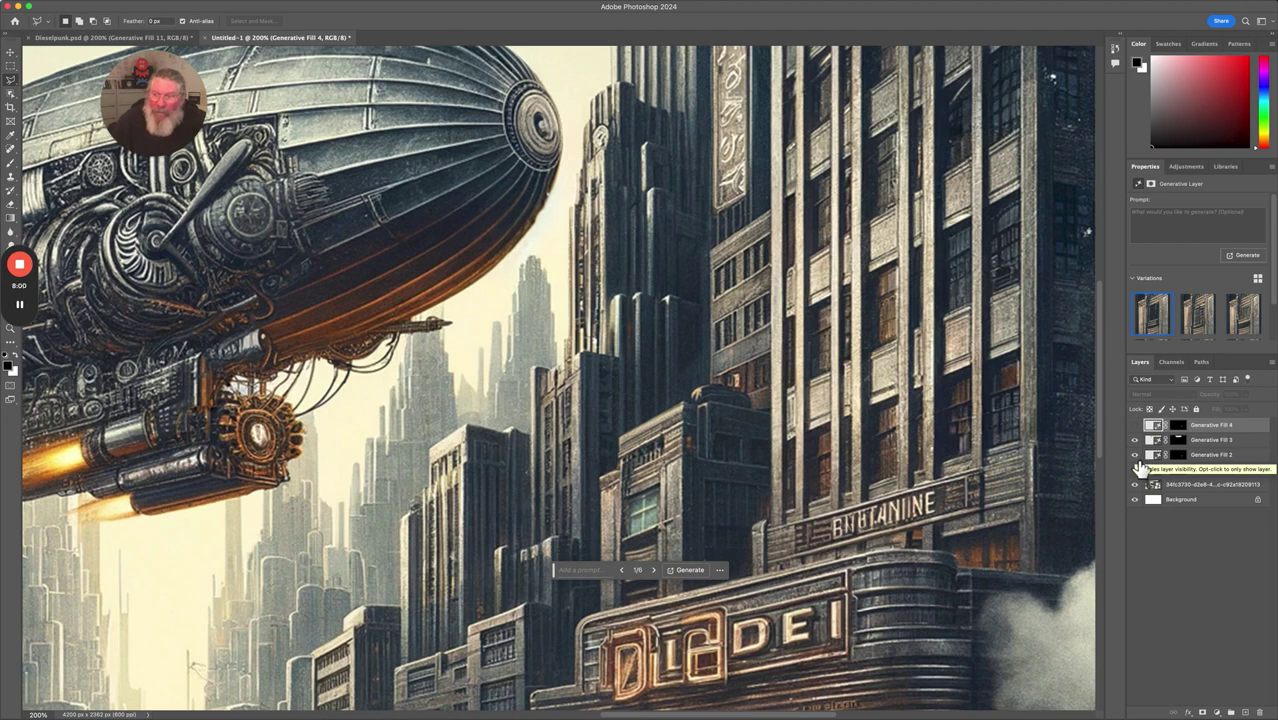
{"action": "left_click", "coordinate": [1205, 455]}
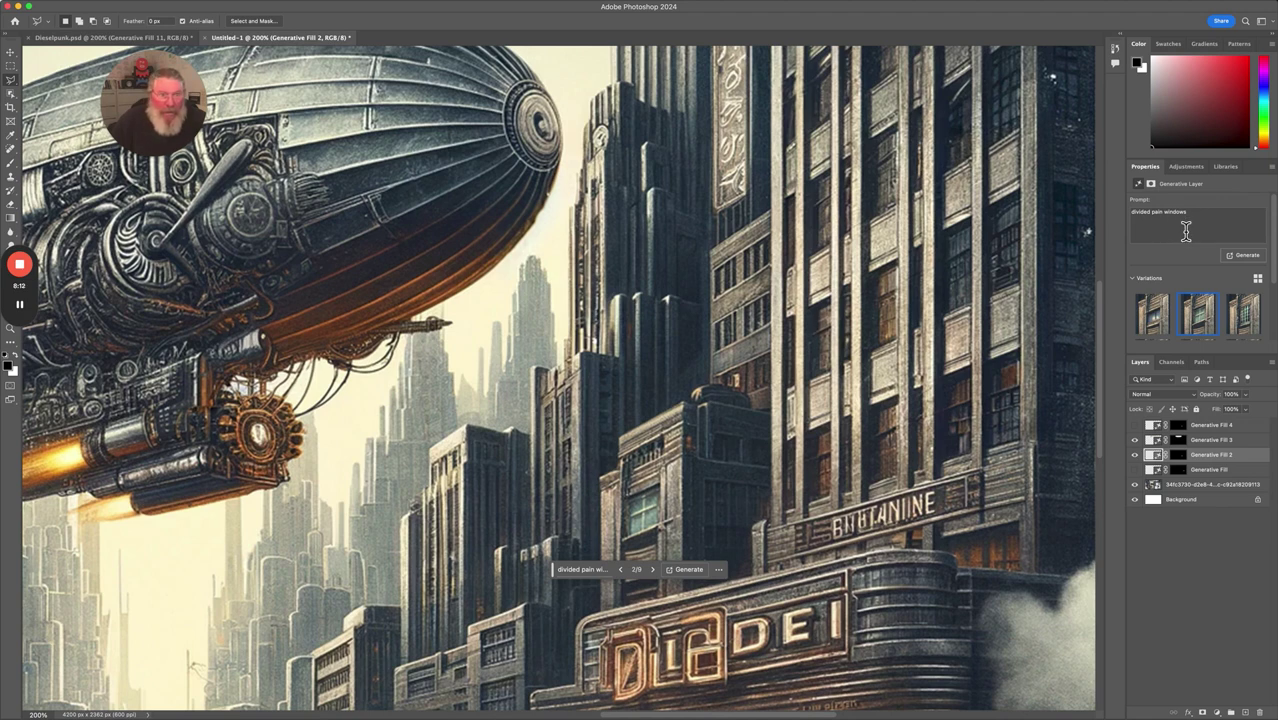
{"action": "left_click", "coordinate": [1211, 426]}
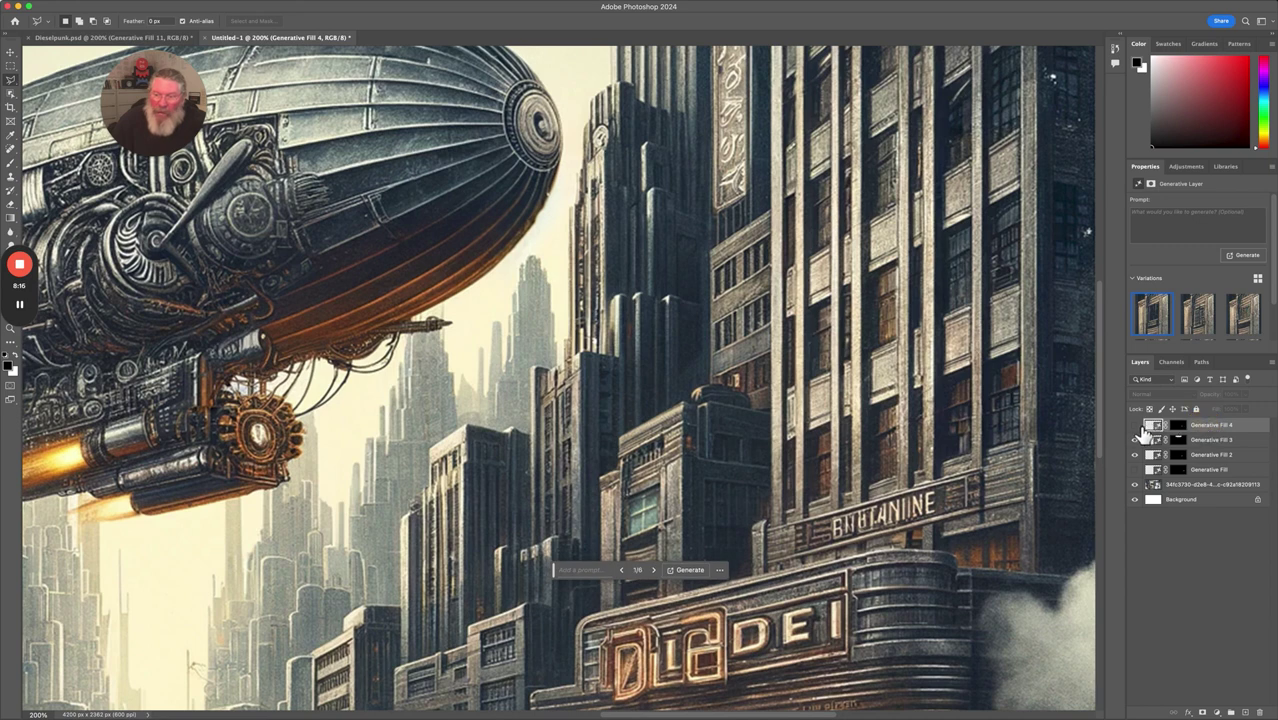
{"action": "left_click", "coordinate": [1136, 426]}
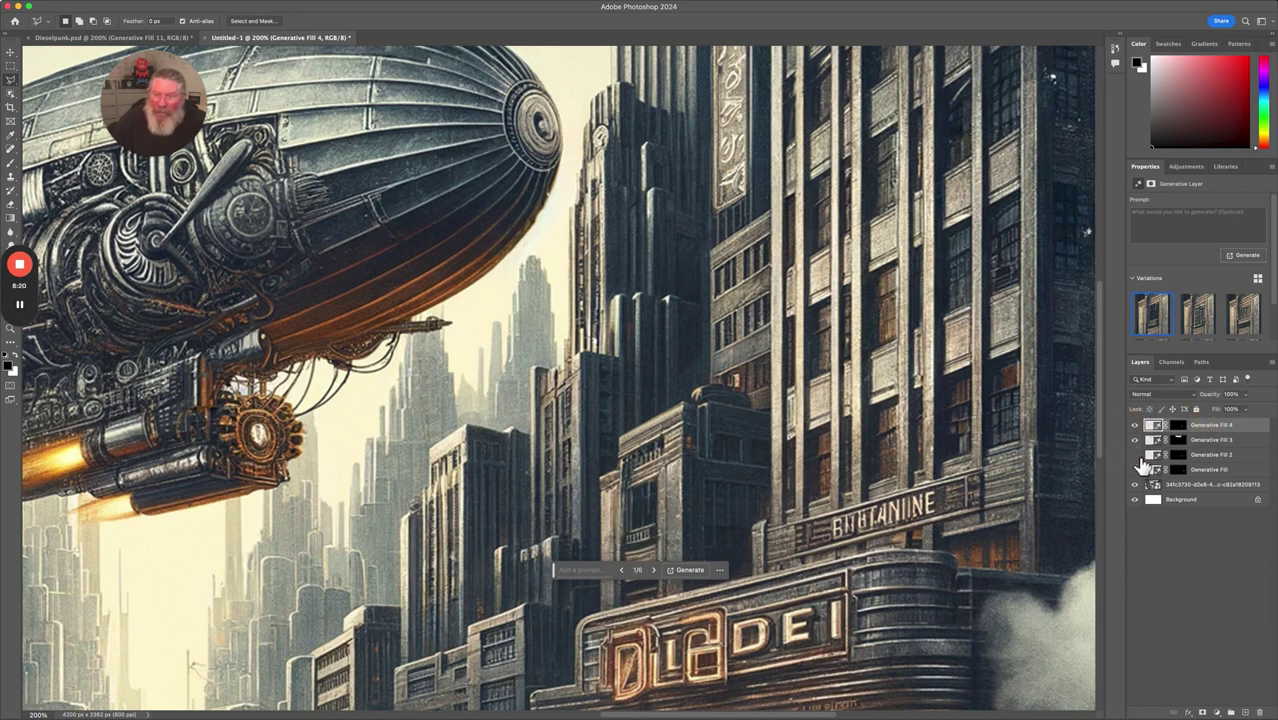
Generate new variations for the Generative Fill 4 layer with the prompt "divided pain windows"
{"action": "left_click", "coordinate": [586, 570]}
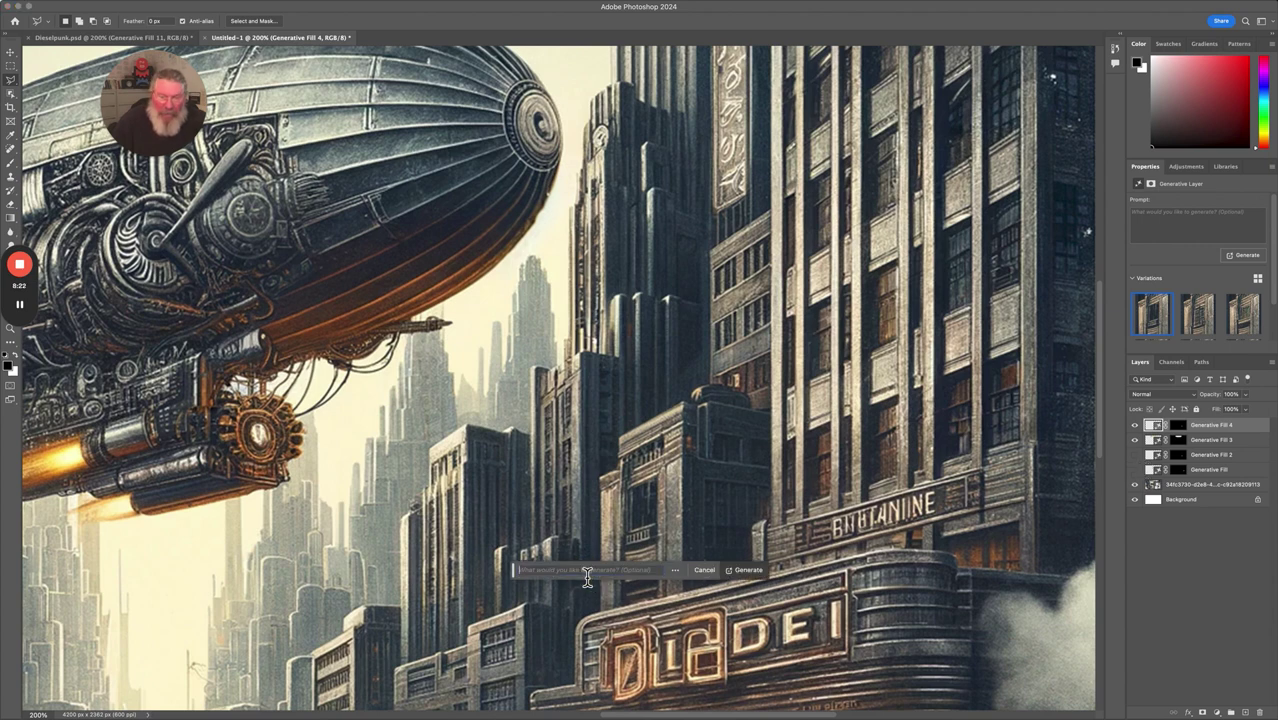
{"action": "left_click", "coordinate": [586, 570]}
{"action": "type", "text": "d"}
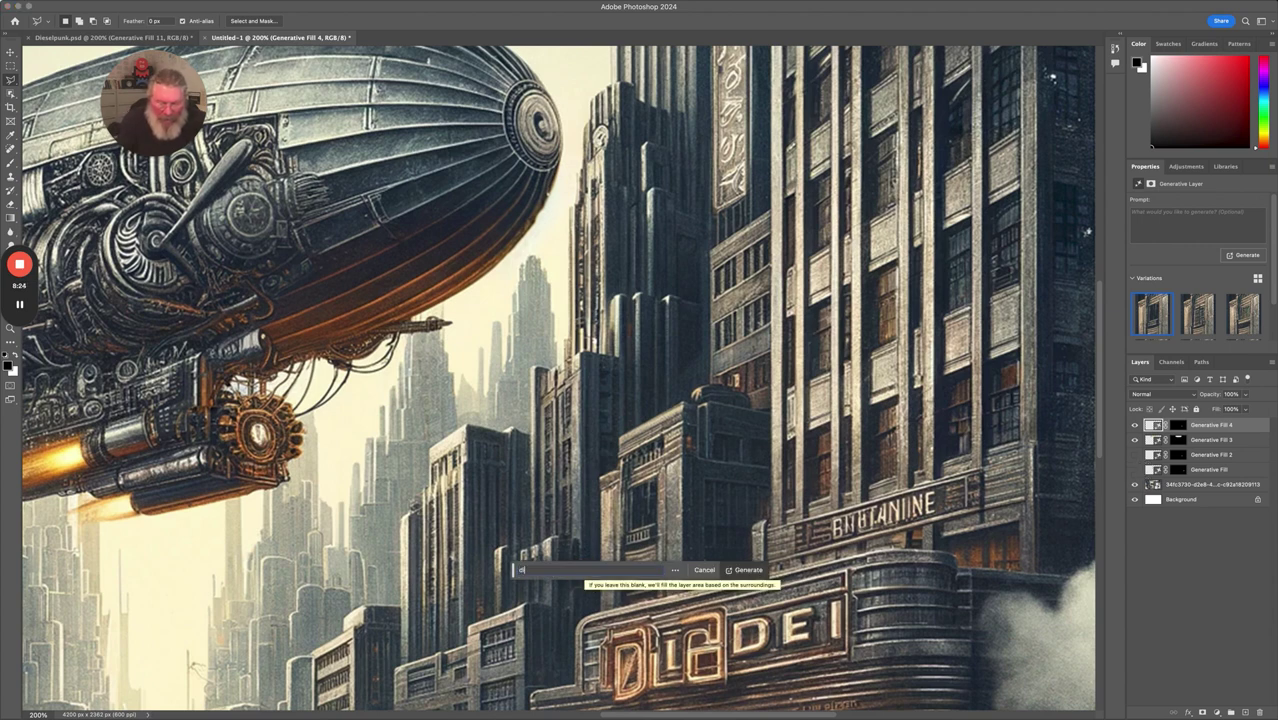
{"action": "type", "text": "ivided pa"}
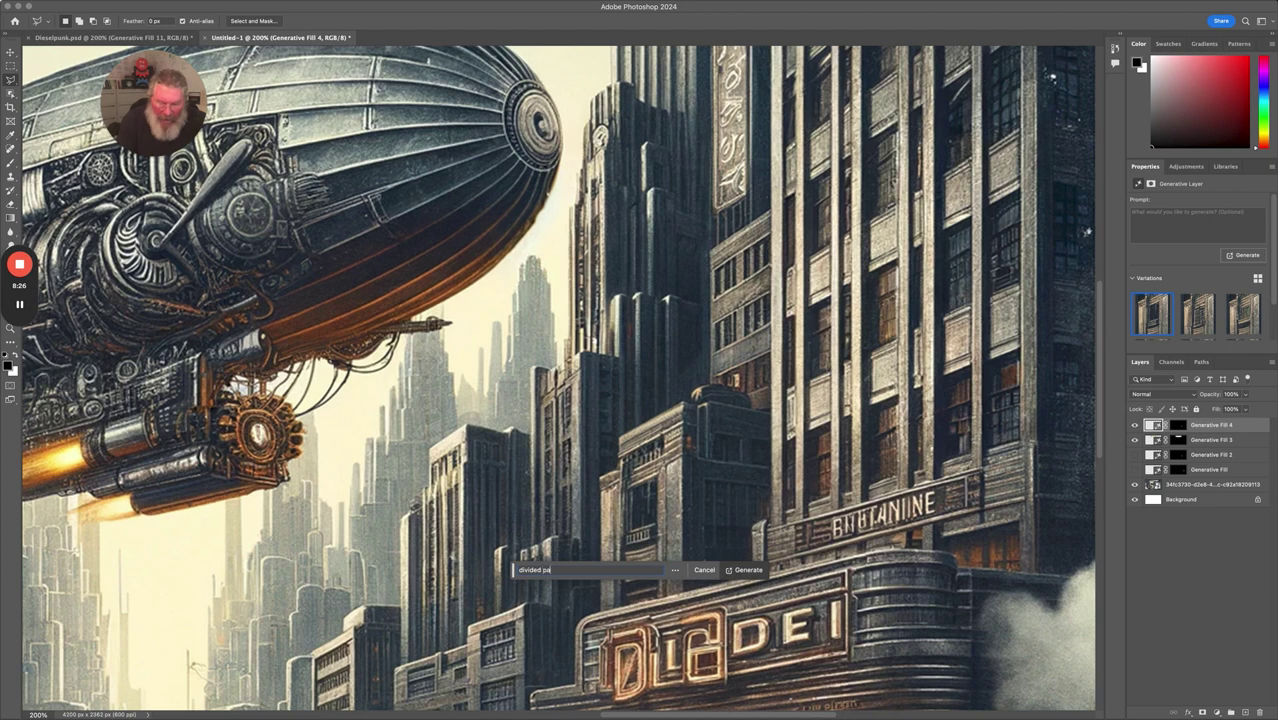
{"action": "type", "text": "in windows"}
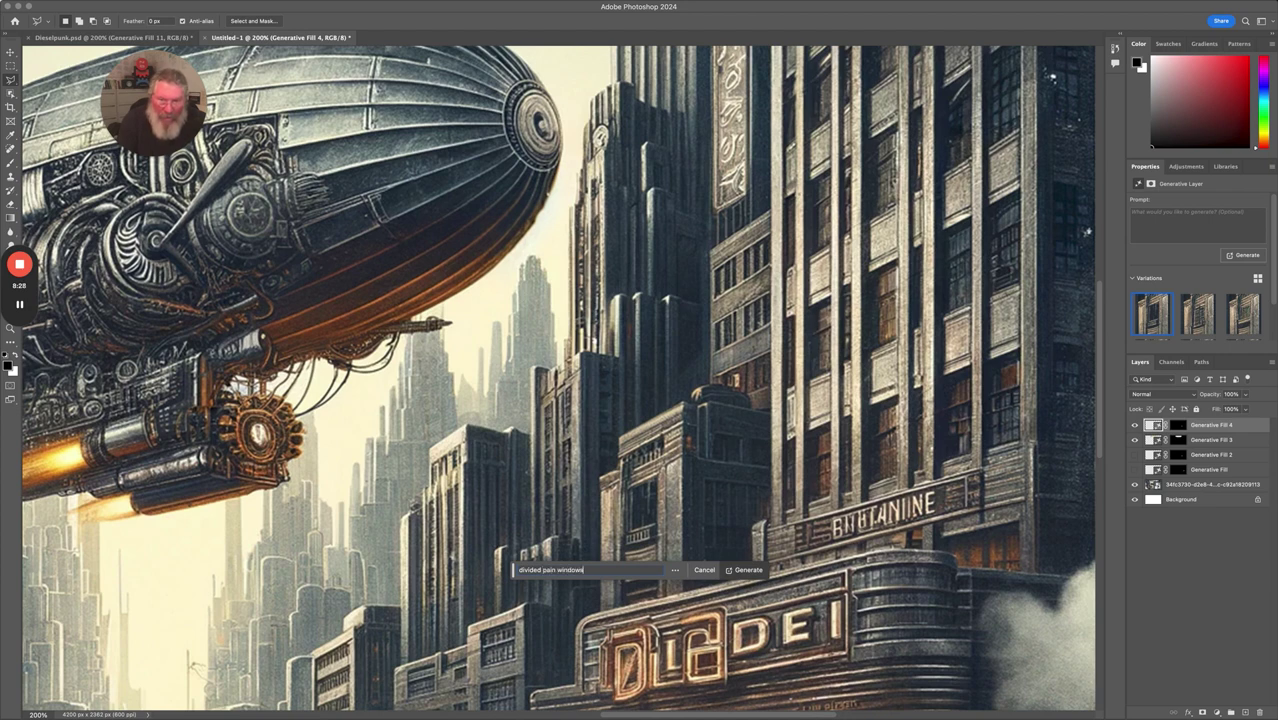
{"action": "key", "text": "Return"}
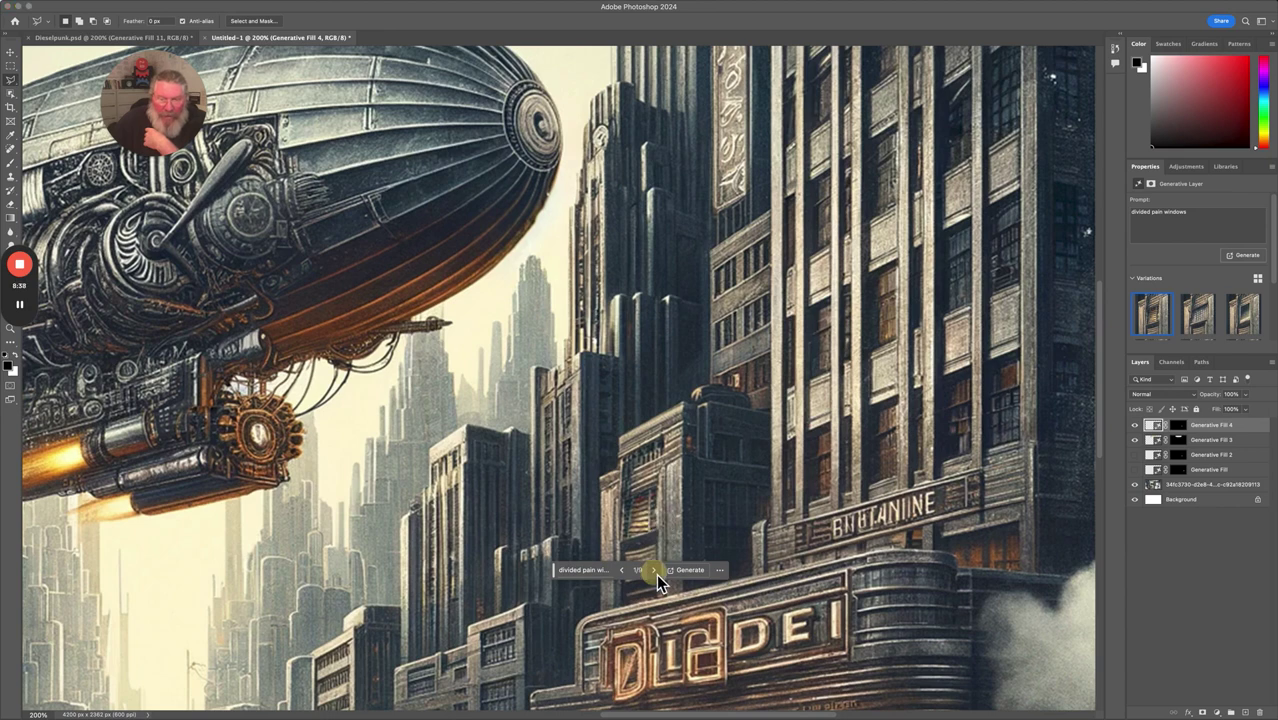
Review the building front's variations up to the fourth, and generate three more with the prompt "divided pain windows"
{"action": "left_click", "coordinate": [654, 570]}
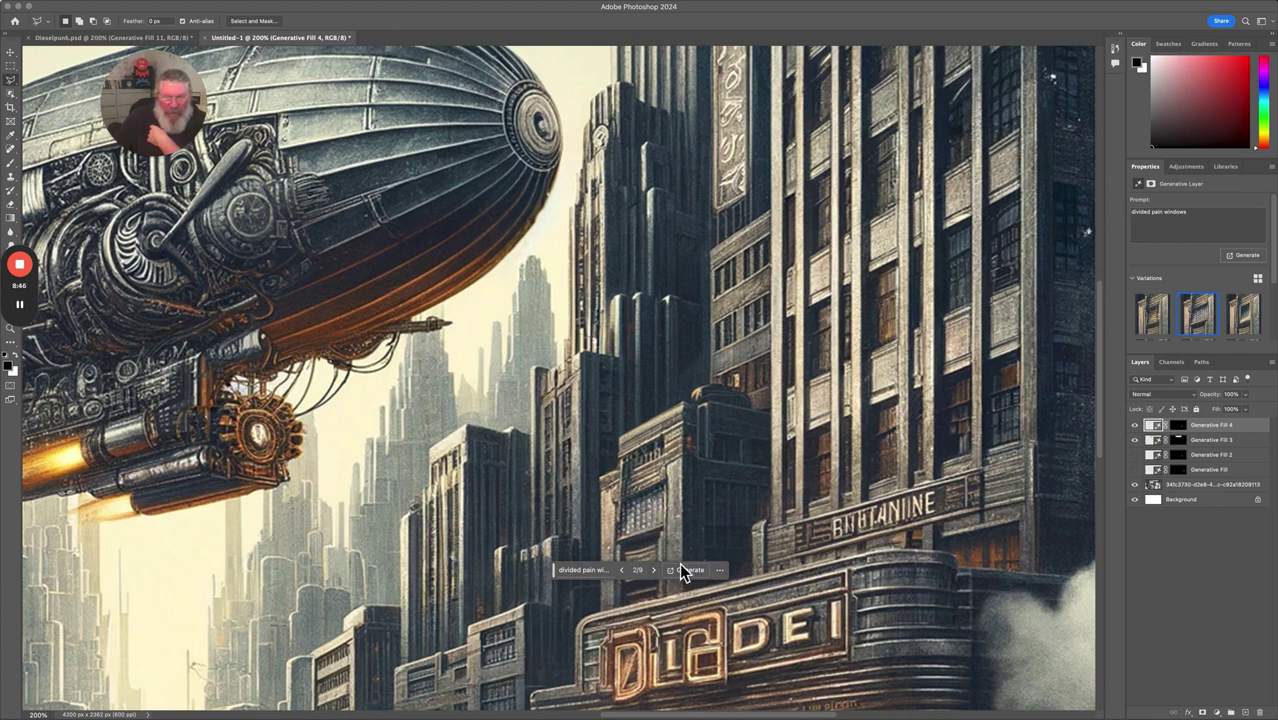
{"action": "left_click", "coordinate": [656, 574]}
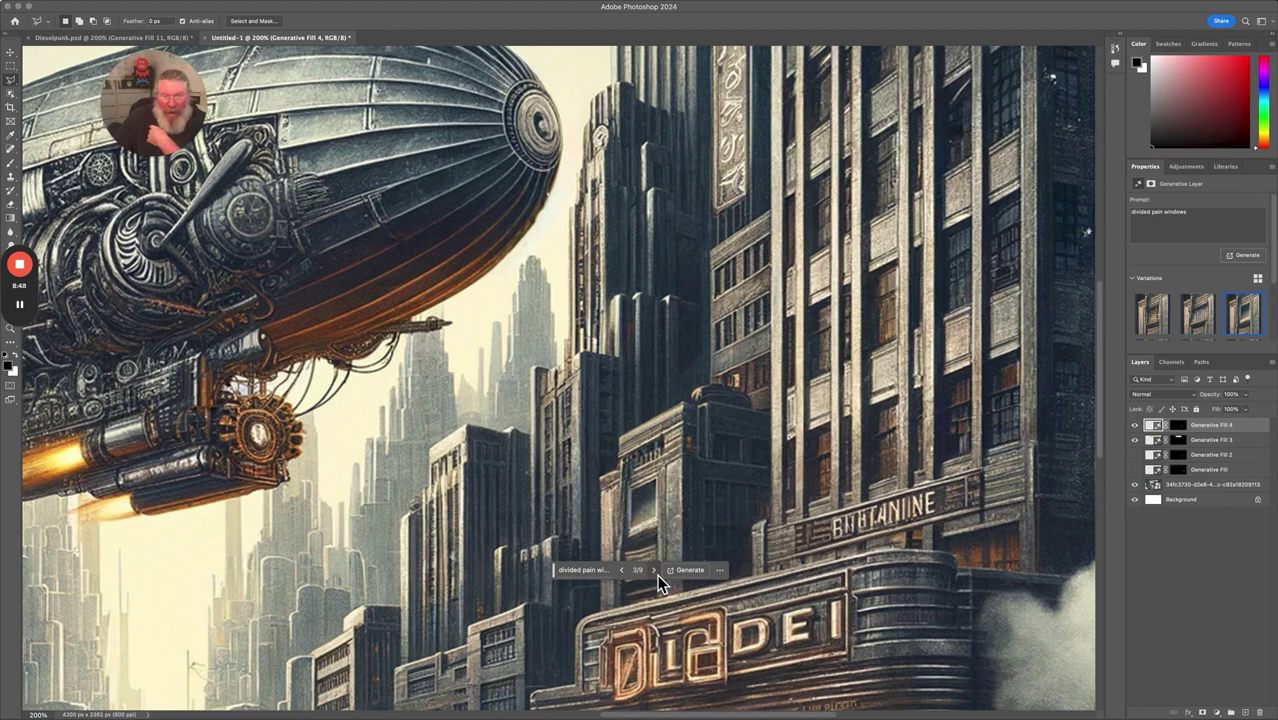
{"action": "left_click", "coordinate": [656, 572]}
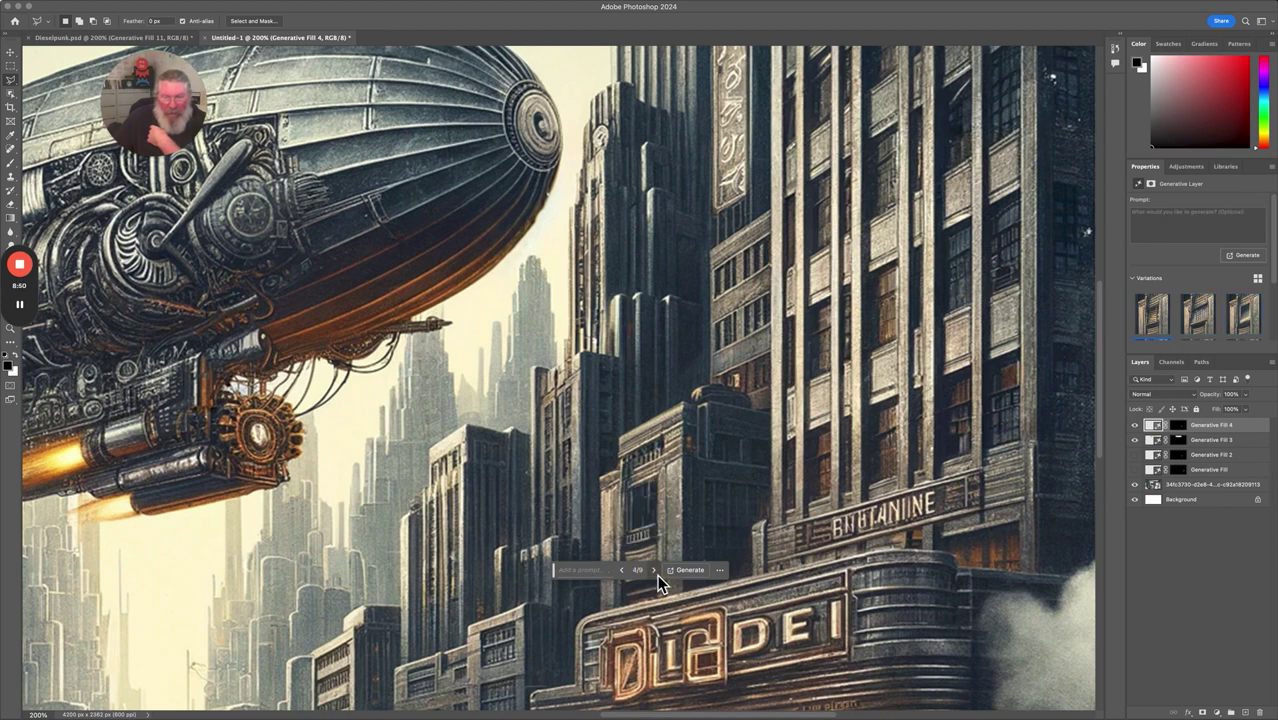
{"action": "left_click", "coordinate": [593, 574]}
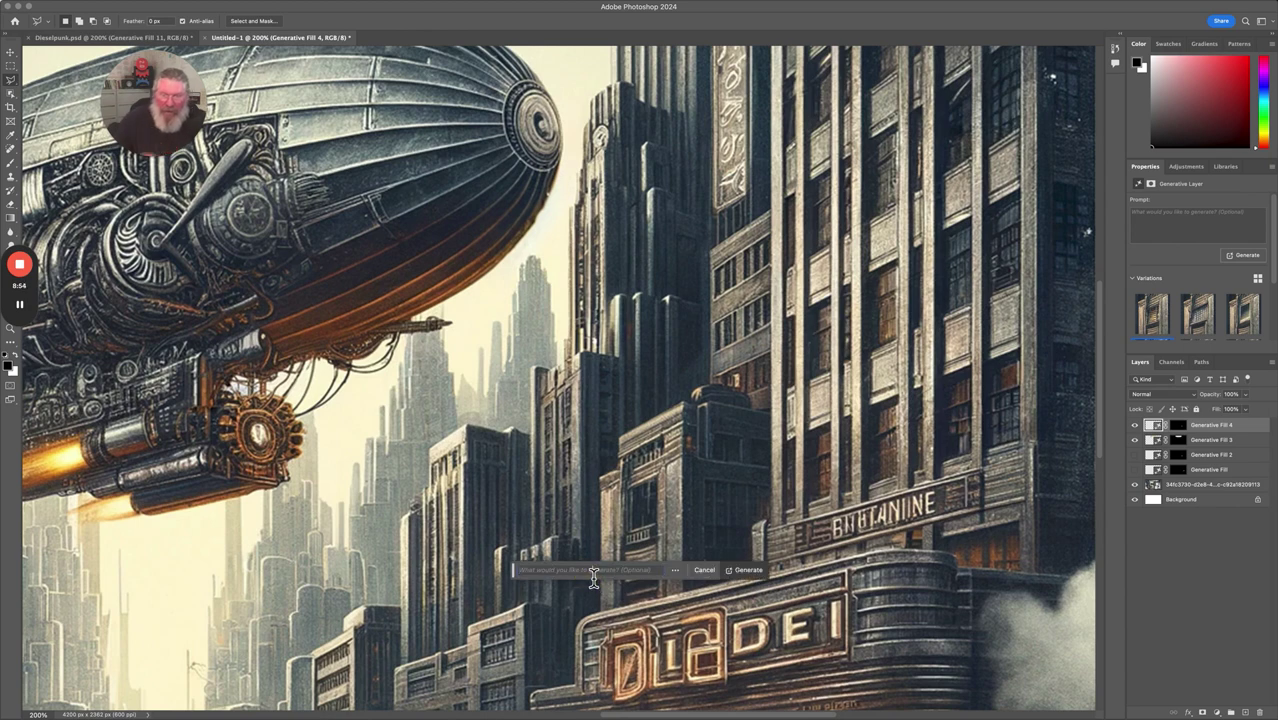
{"action": "type", "text": "divid"}
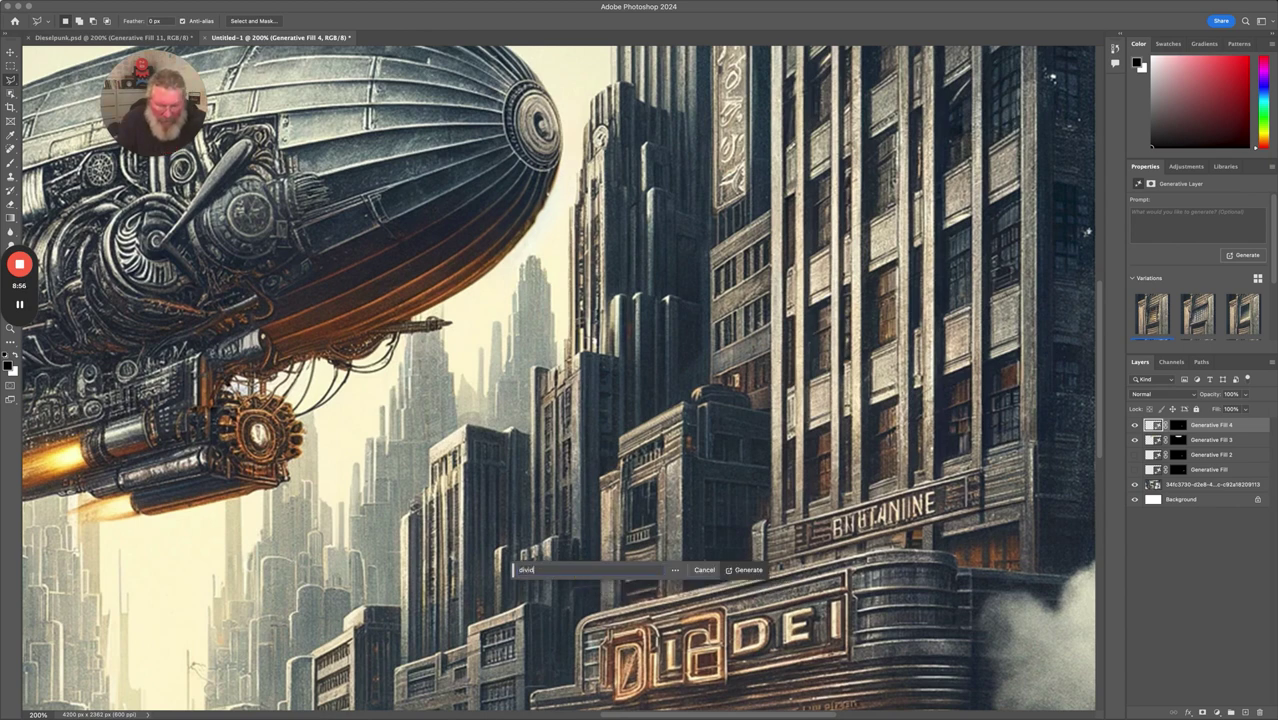
{"action": "type", "text": "ed pain"}
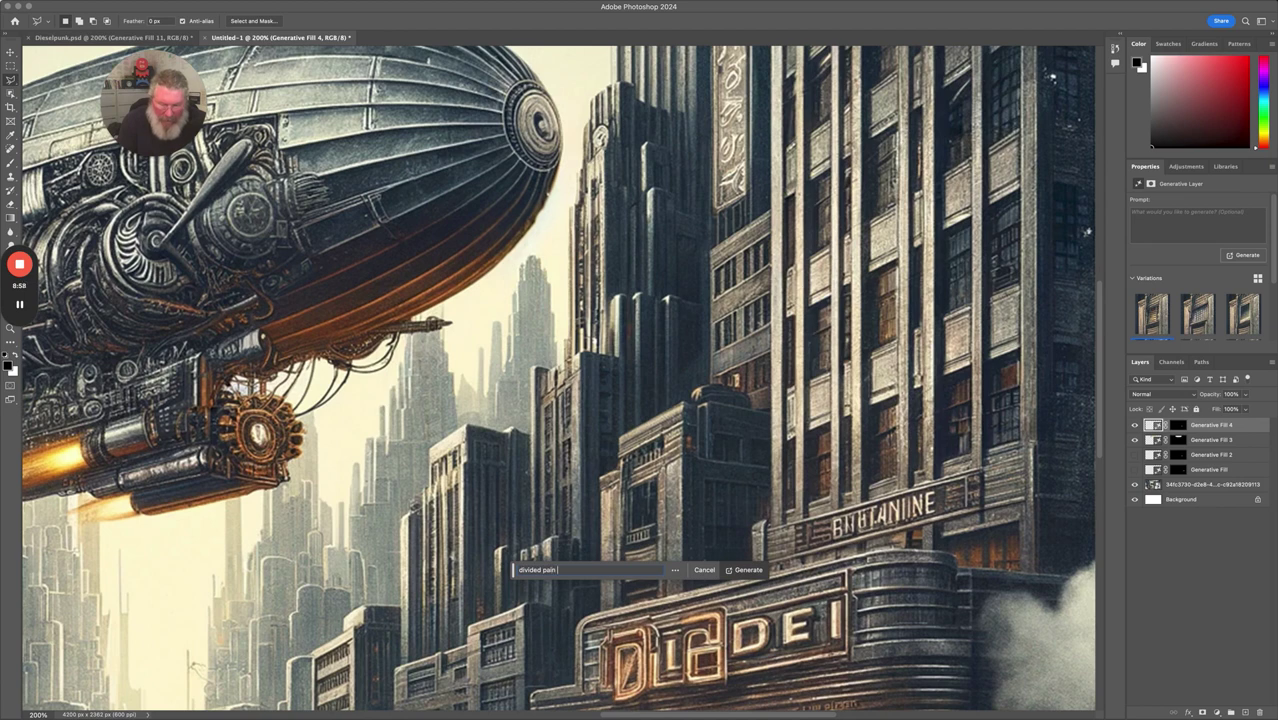
{"action": "type", "text": " windows"}
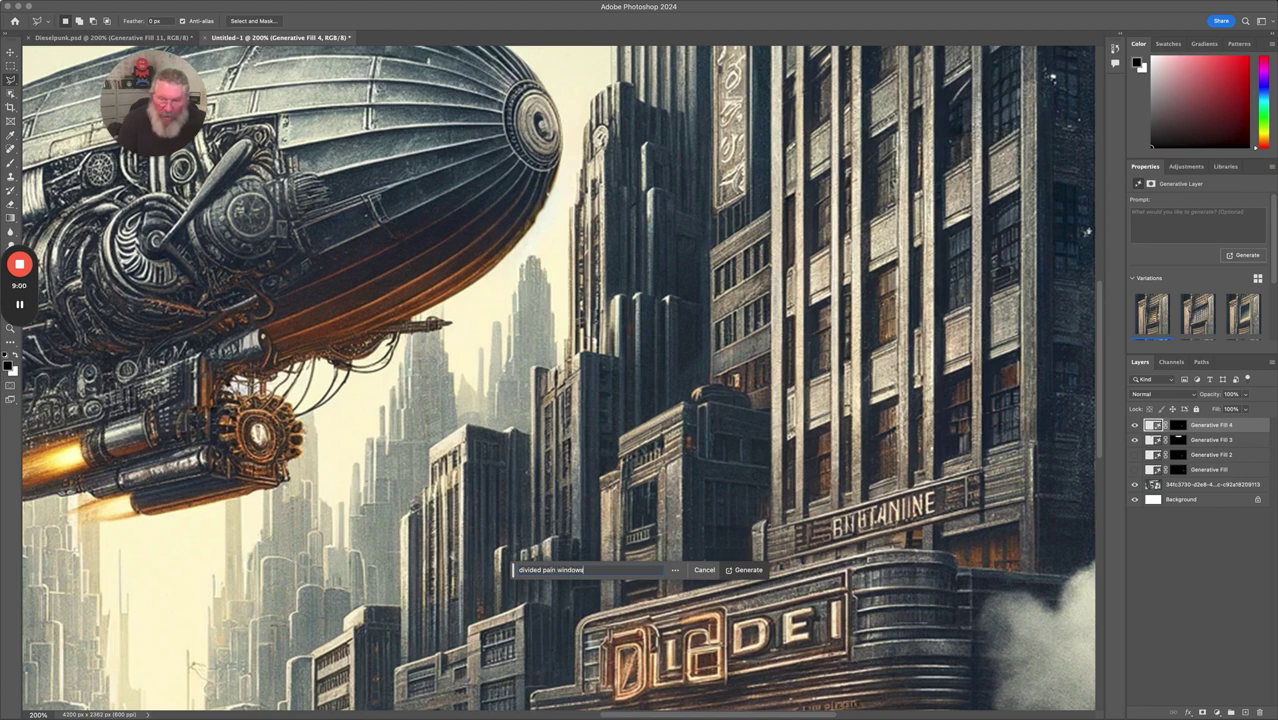
{"action": "left_click", "coordinate": [745, 572]}
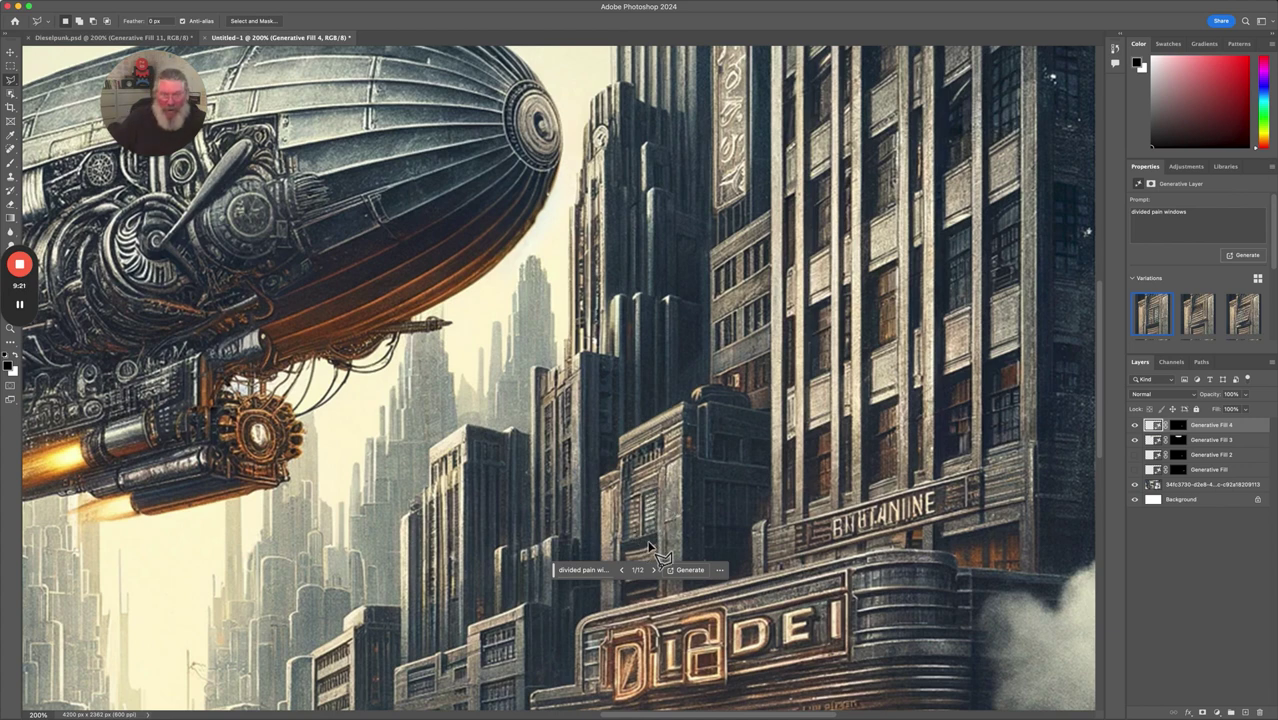
Review all twelve variations of the building front fill and keep the first one
{"action": "left_click", "coordinate": [655, 574]}
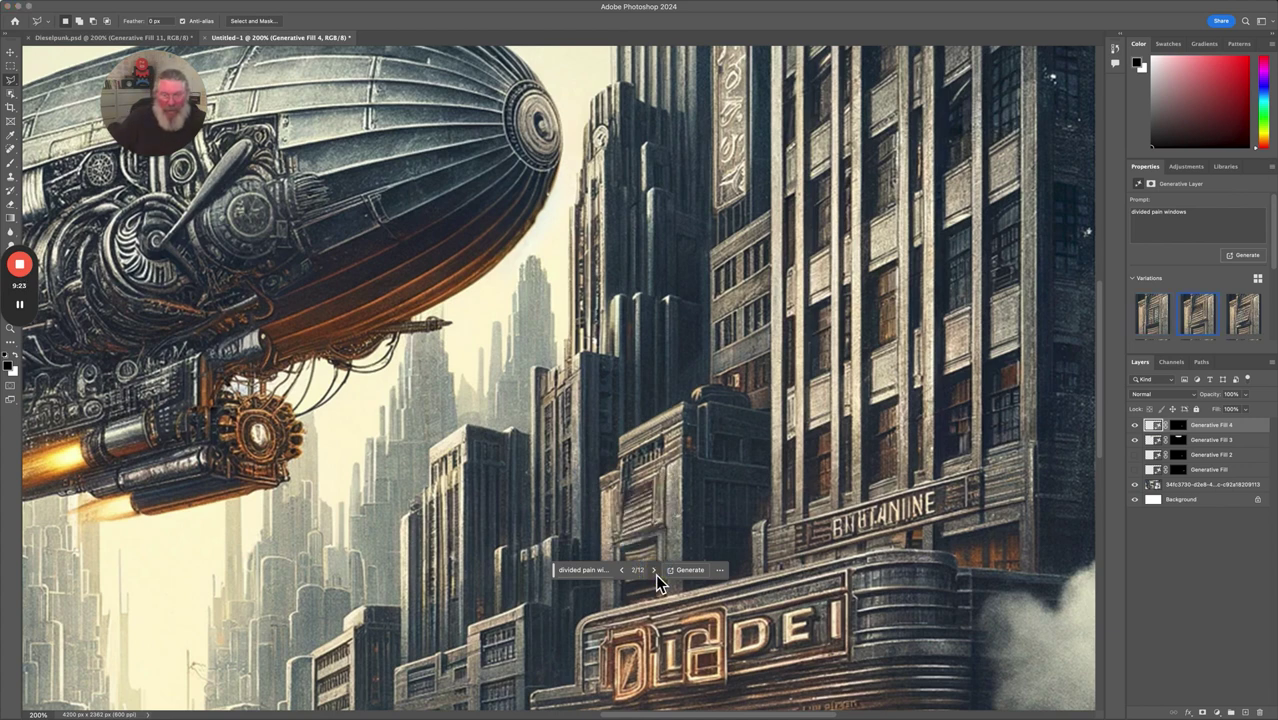
{"action": "left_click", "coordinate": [655, 574]}
{"action": "left_click", "coordinate": [655, 574]}
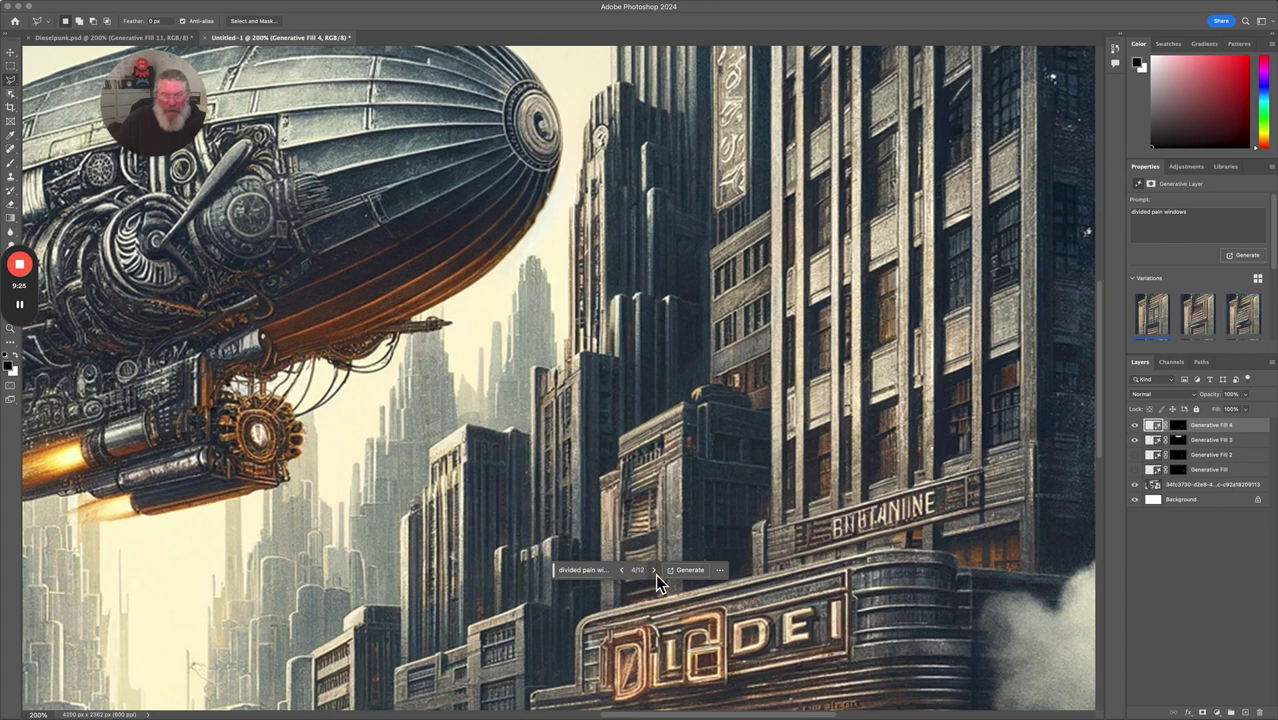
{"action": "left_click", "coordinate": [655, 574]}
{"action": "left_click", "coordinate": [655, 574]}
{"action": "left_click", "coordinate": [655, 574]}
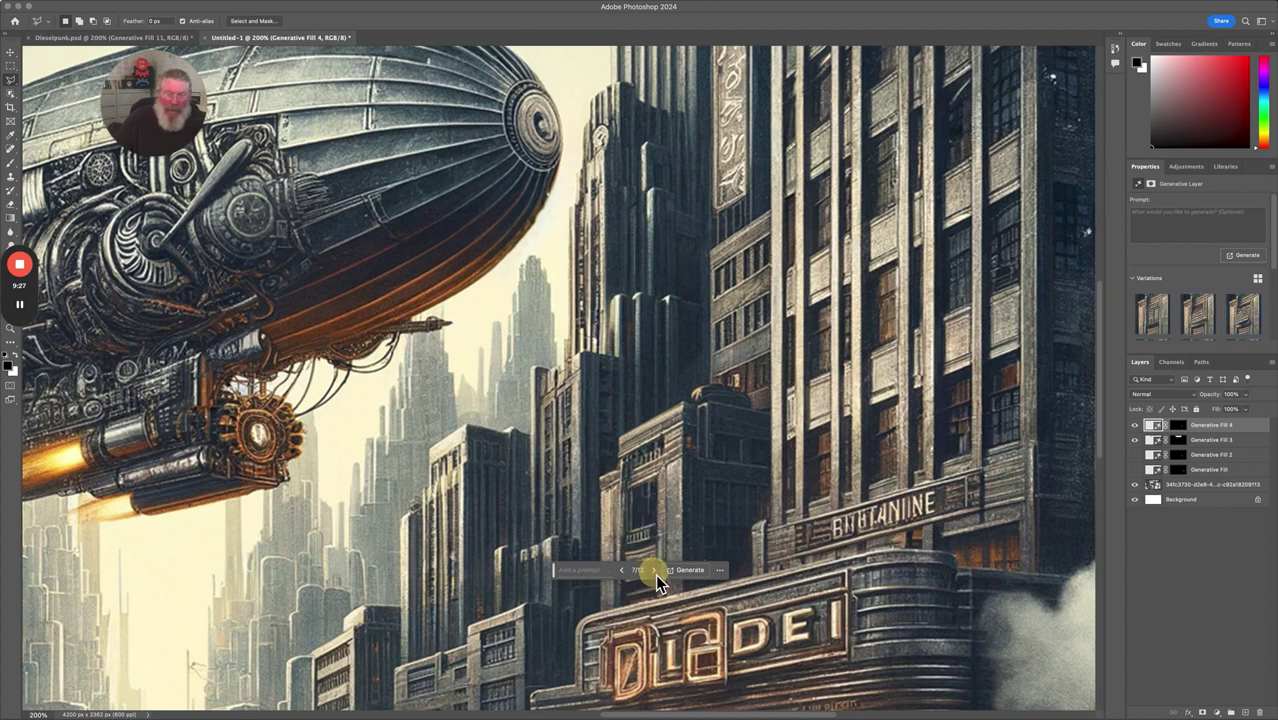
{"action": "left_click", "coordinate": [655, 574]}
{"action": "left_click", "coordinate": [655, 574]}
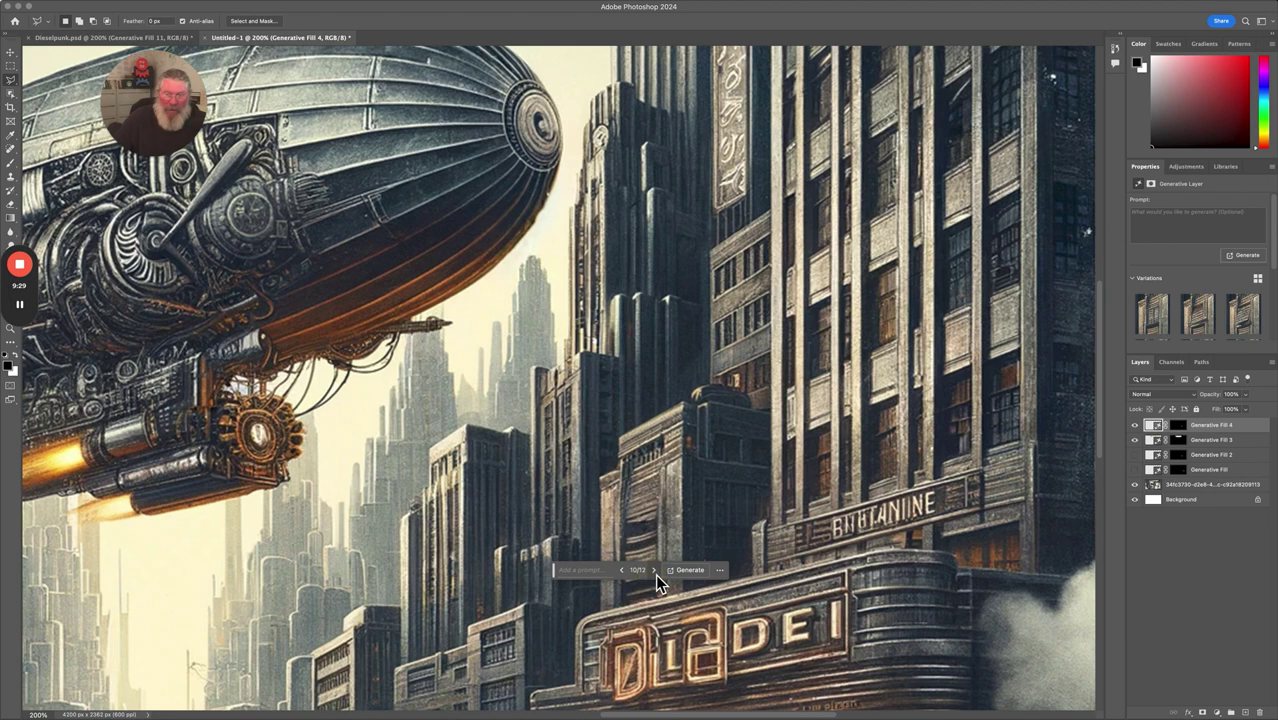
{"action": "left_click", "coordinate": [655, 574]}
{"action": "left_click", "coordinate": [655, 574]}
{"action": "left_click", "coordinate": [655, 574]}
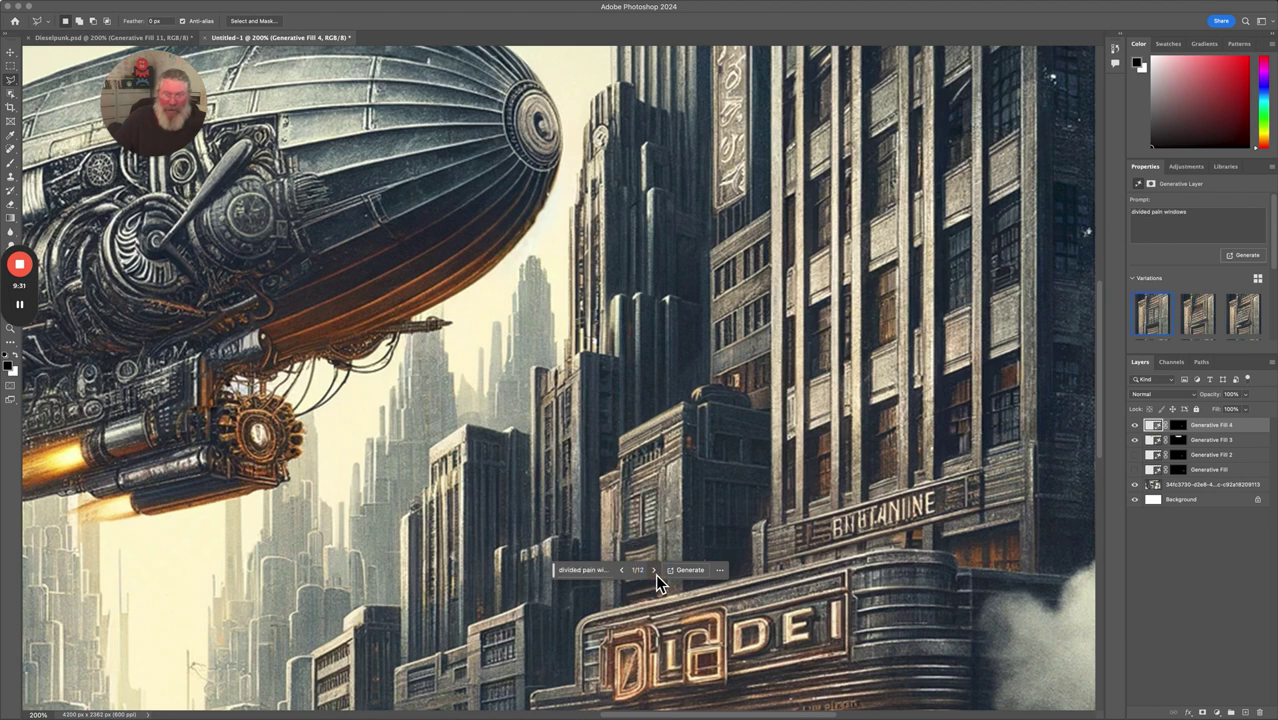
{"action": "left_click", "coordinate": [655, 574]}
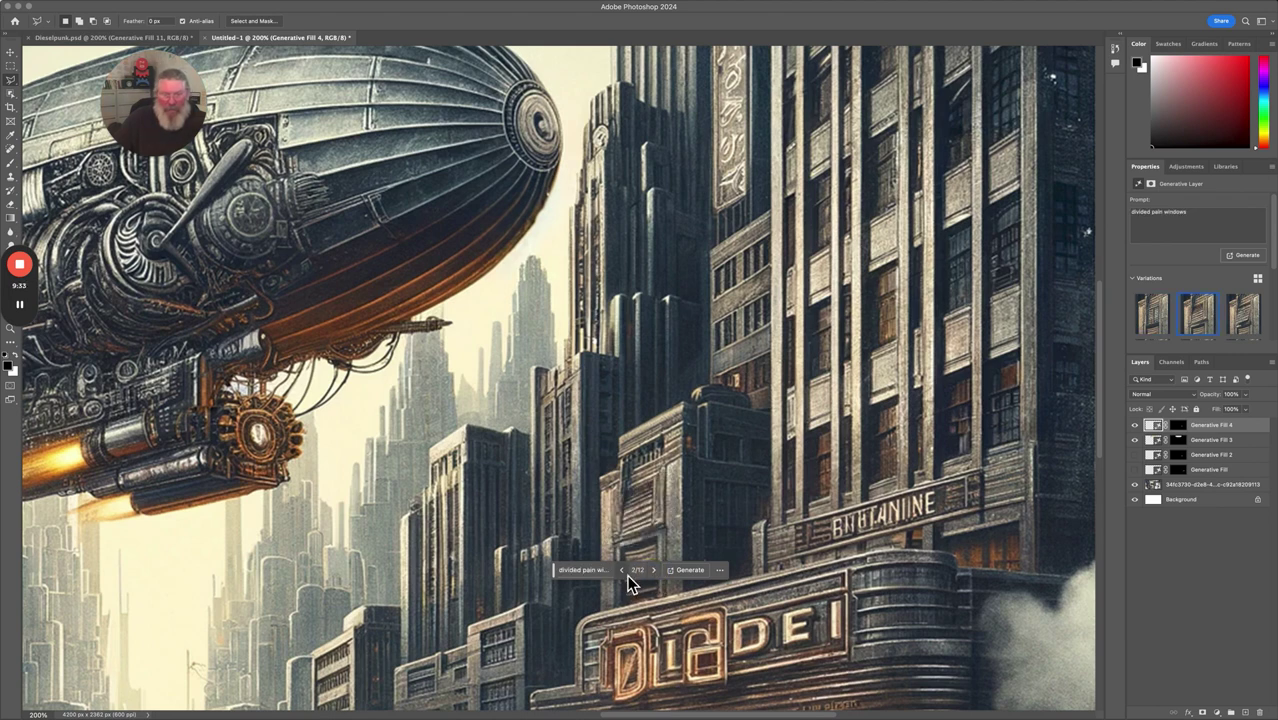
{"action": "left_click", "coordinate": [623, 572]}
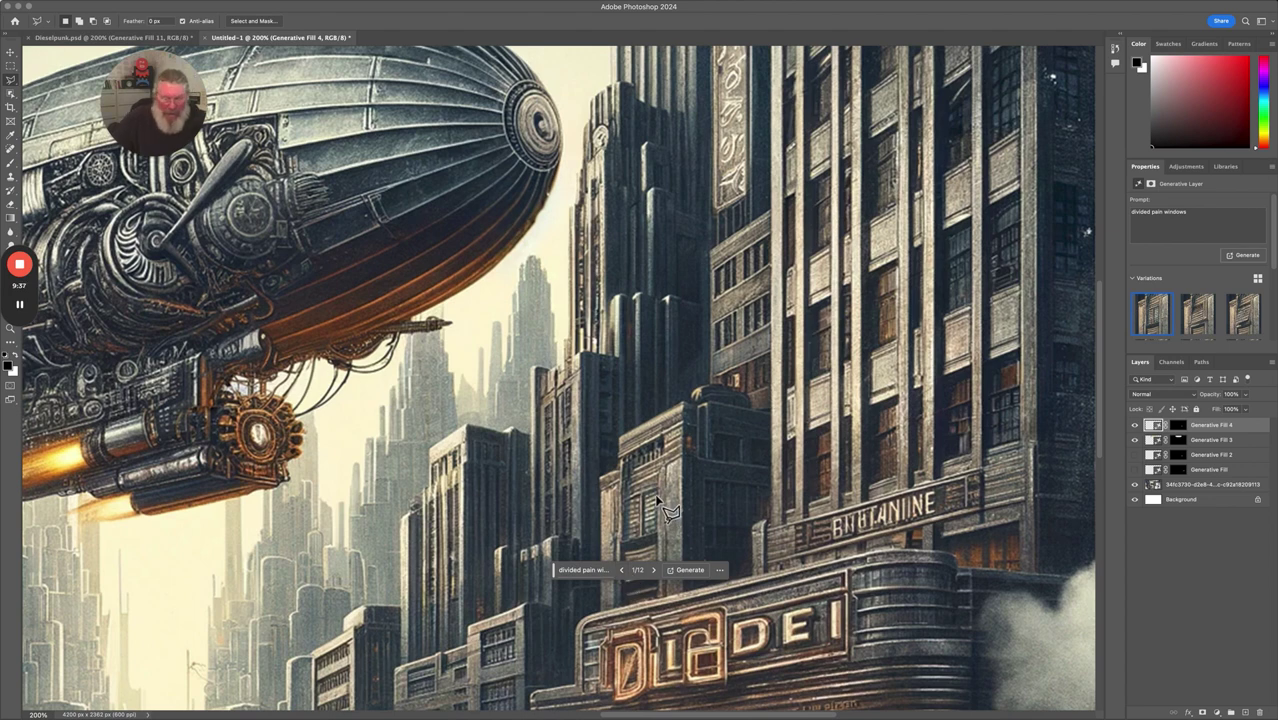
Examine how the chosen window fill blends into the whole poster at 66.67%, and return to 200%
{"action": "key", "text": "super+minus"}
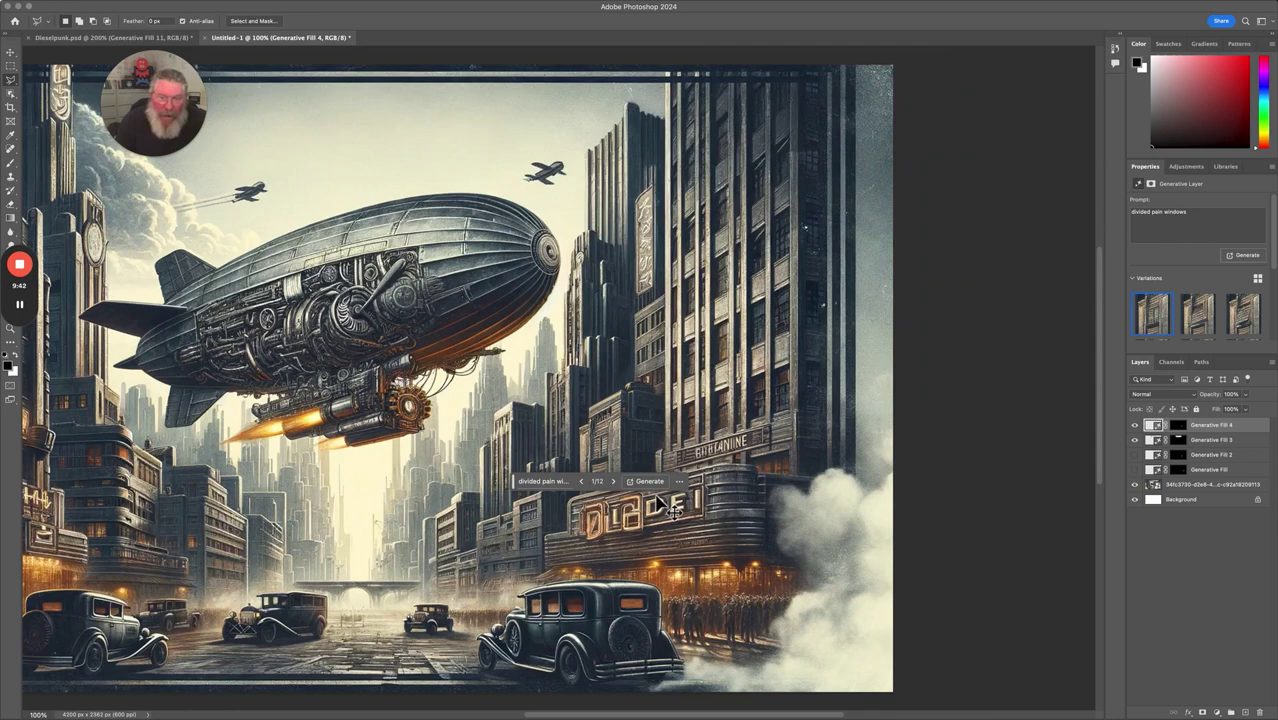
{"action": "key", "text": "super+minus"}
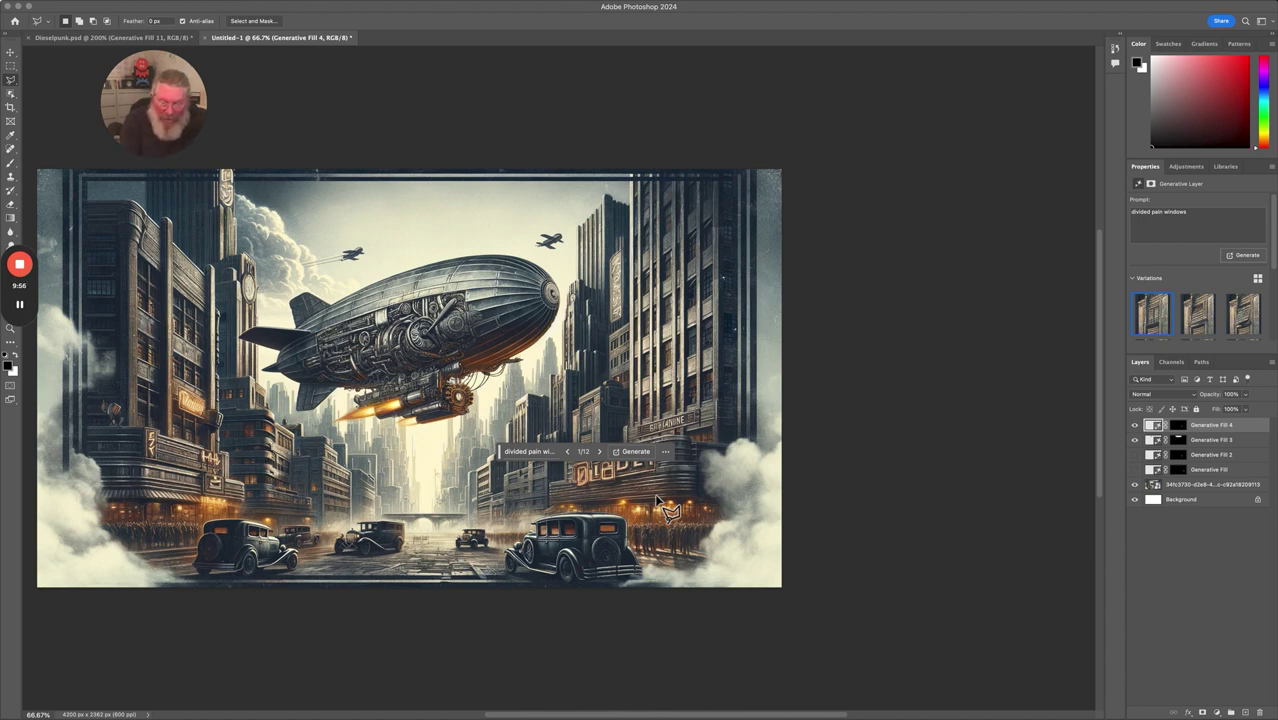
{"action": "key", "text": "super+plus"}
{"action": "key", "text": "super+plus"}
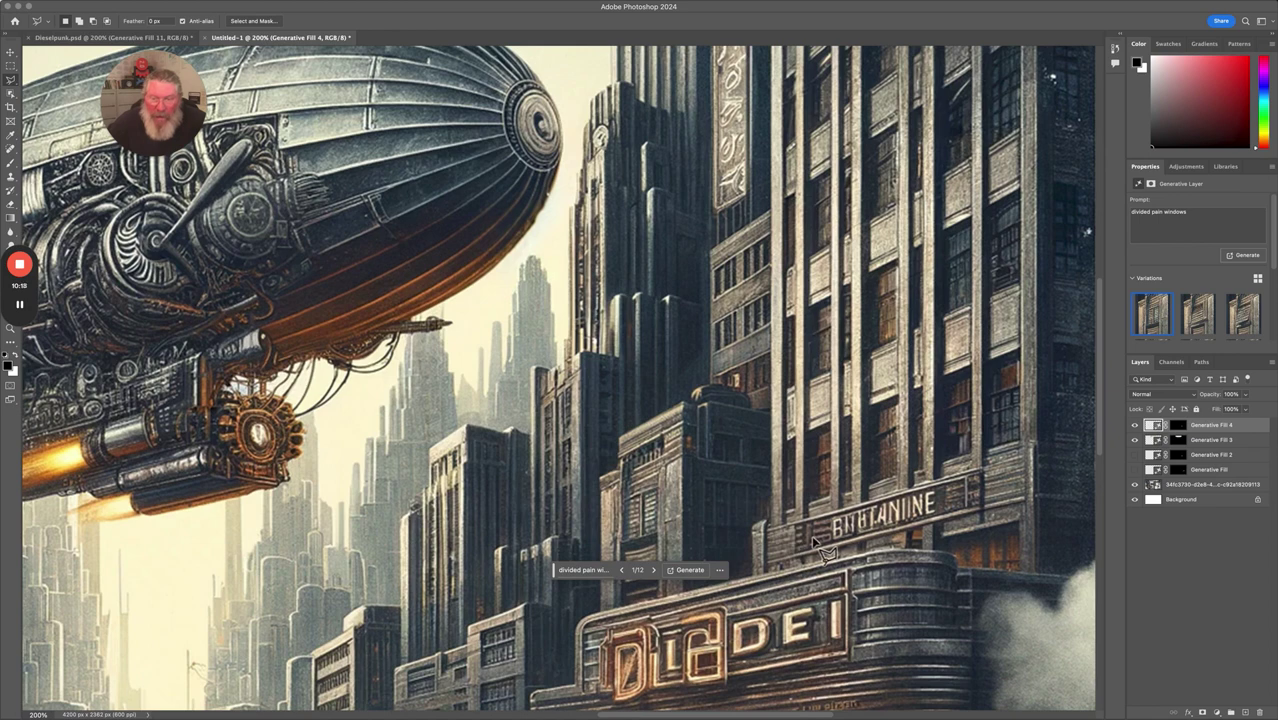
Outline the lettering strip above the curved marquee with the Polygonal Lasso and replace it using Generative Fill with an empty prompt
{"action": "left_click", "coordinate": [15, 82]}
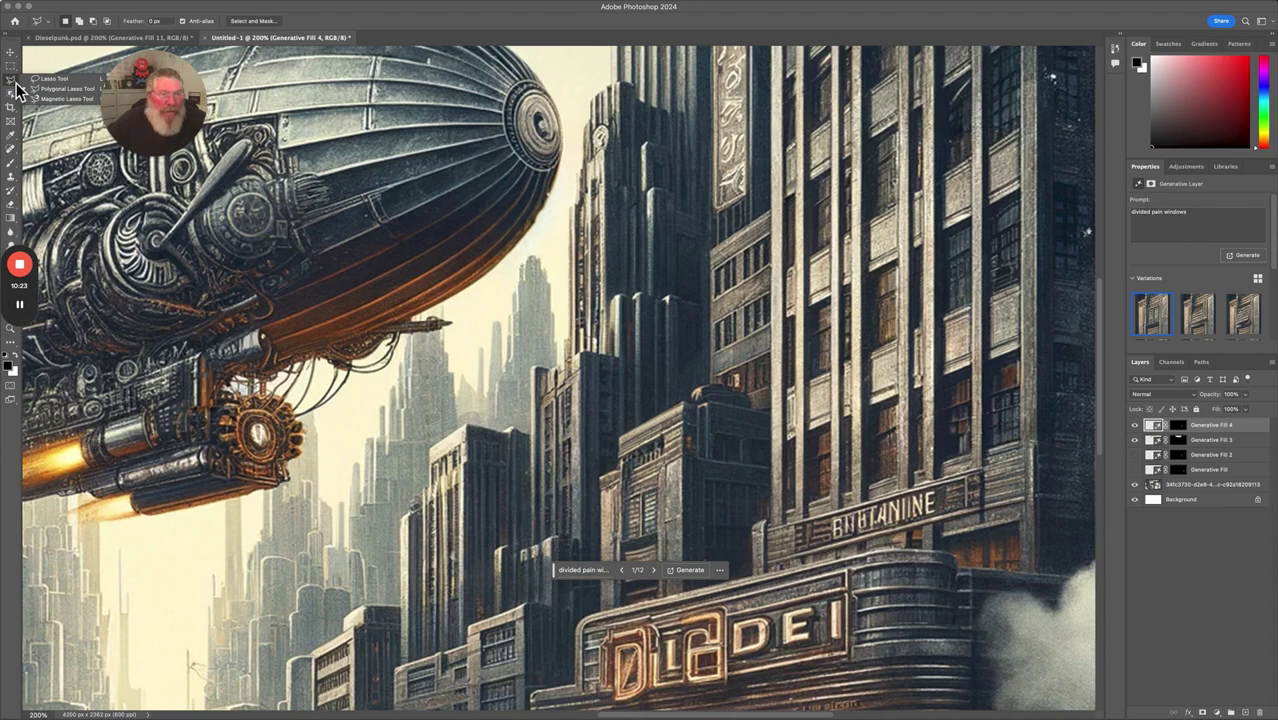
{"action": "left_click", "coordinate": [60, 88]}
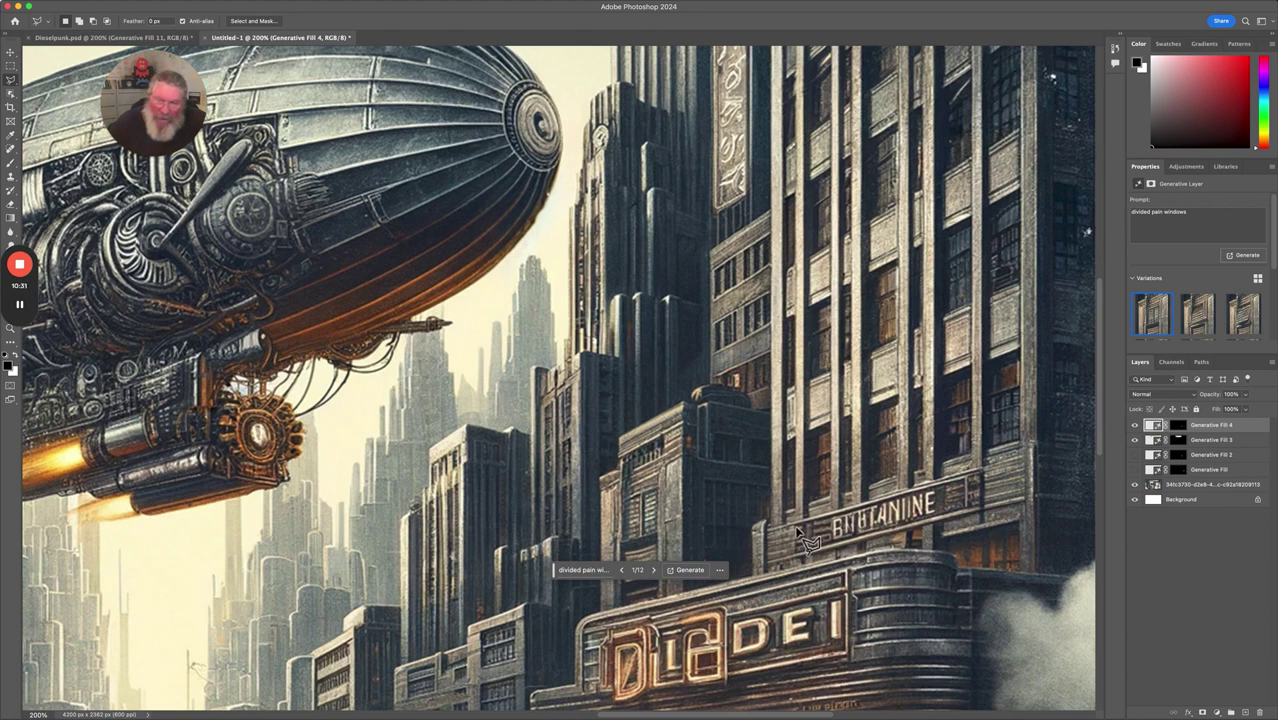
{"action": "mouse_move", "coordinate": [806, 540]}
{"action": "left_mouse_down"}
{"action": "mouse_move", "coordinate": [795, 524]}
{"action": "mouse_move", "coordinate": [906, 523]}
{"action": "mouse_move", "coordinate": [965, 497]}
{"action": "left_mouse_up"}
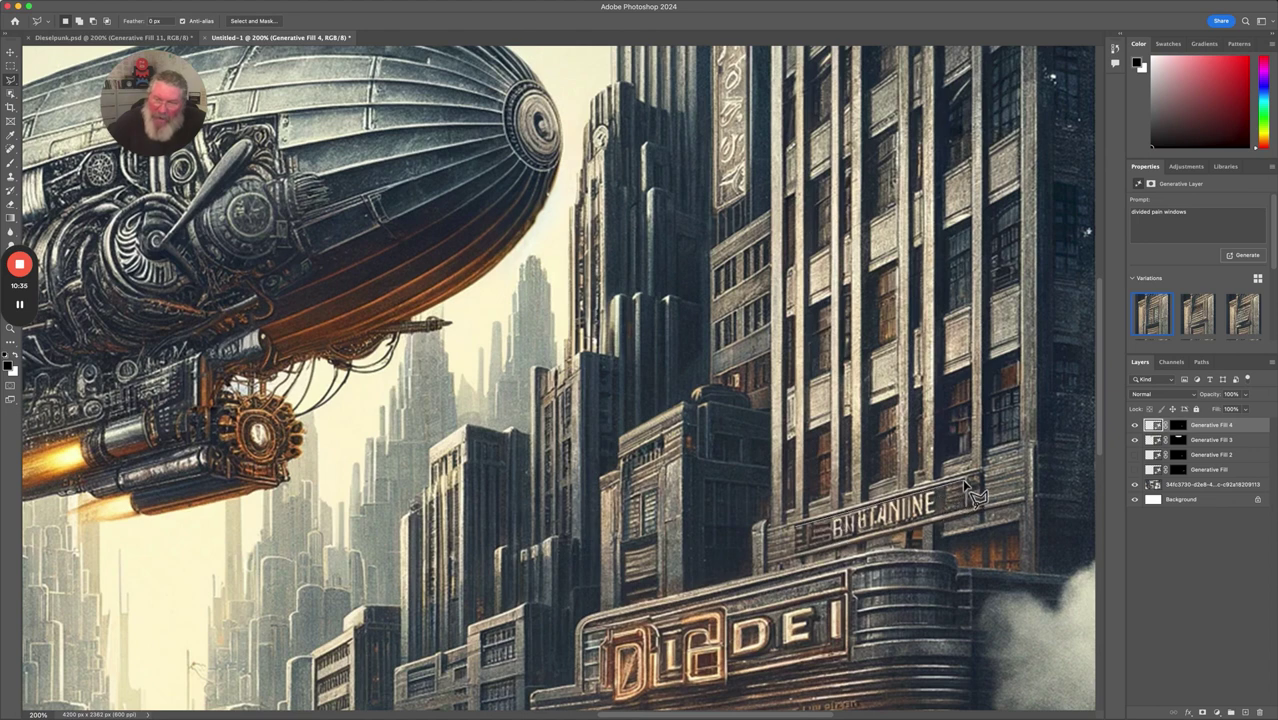
{"action": "mouse_move", "coordinate": [964, 484]}
{"action": "left_mouse_down"}
{"action": "mouse_move", "coordinate": [964, 510]}
{"action": "mouse_move", "coordinate": [797, 552]}
{"action": "mouse_move", "coordinate": [794, 525]}
{"action": "left_mouse_up"}
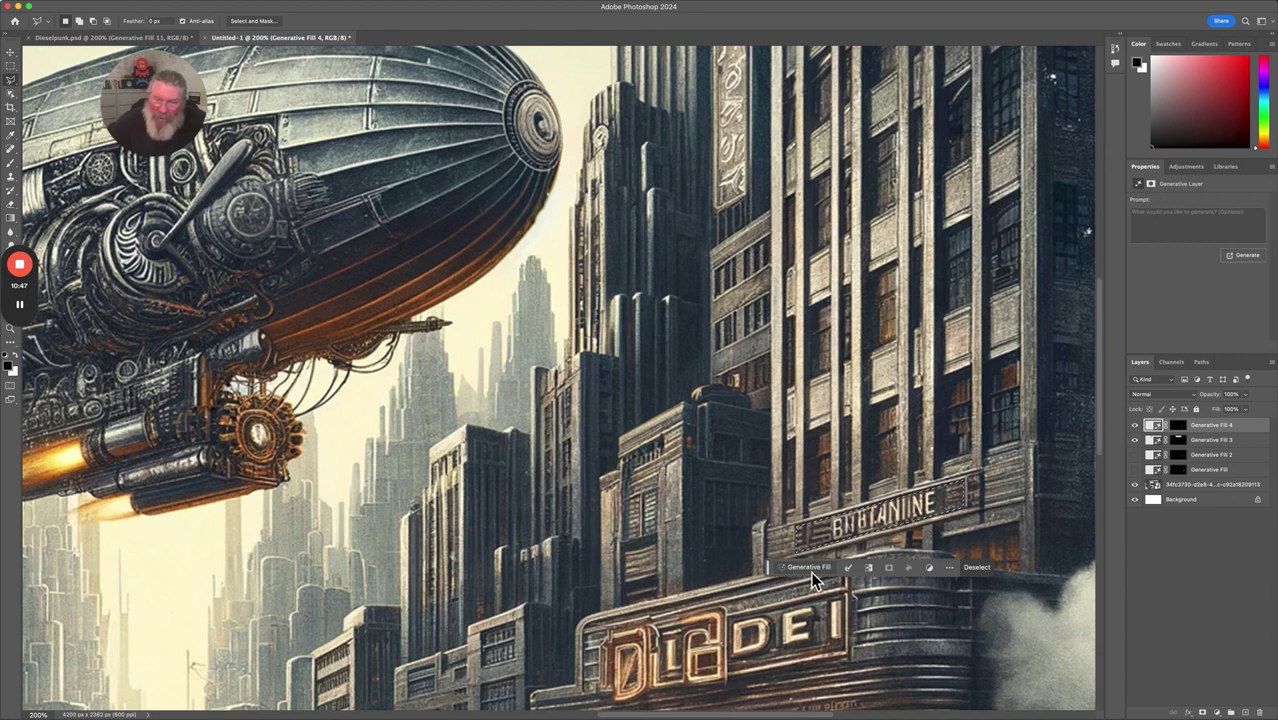
{"action": "left_click", "coordinate": [810, 569]}
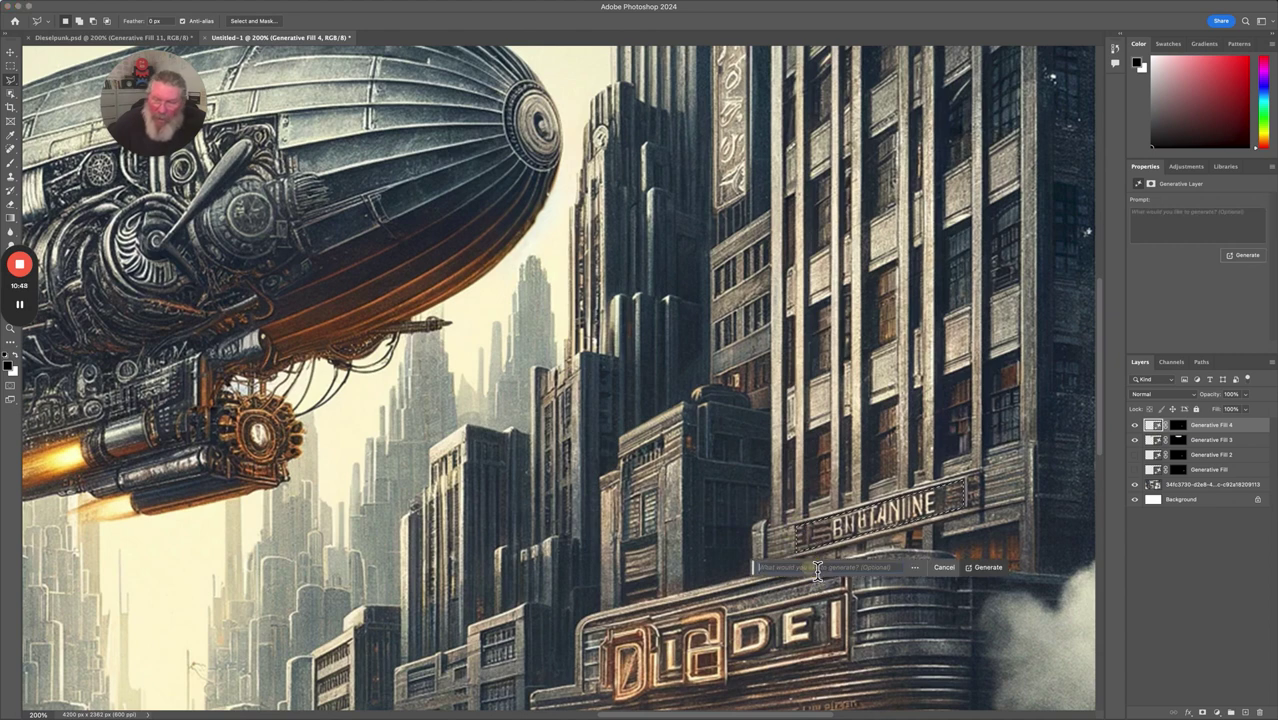
{"action": "left_click", "coordinate": [986, 571]}
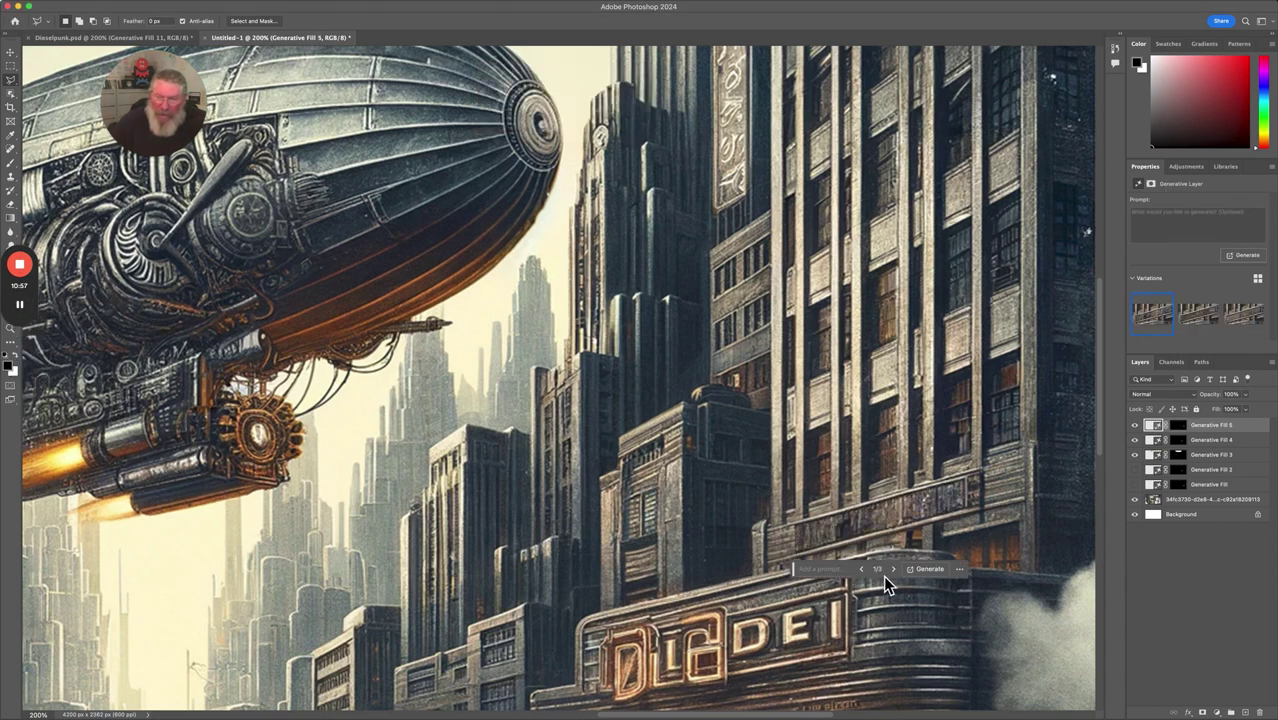
Review the three variations of the lettering strip fill above the curved marquee and return to the first
{"action": "left_click", "coordinate": [894, 570]}
{"action": "left_click", "coordinate": [894, 570]}
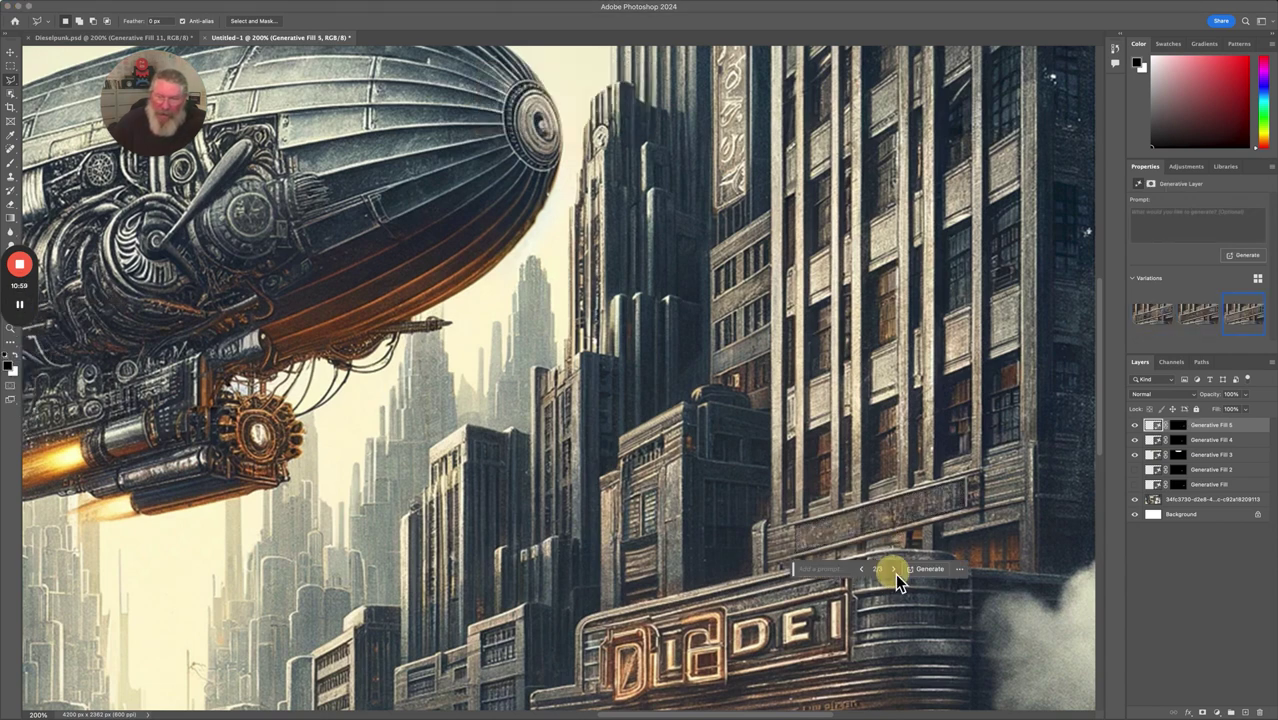
{"action": "left_click", "coordinate": [894, 570]}
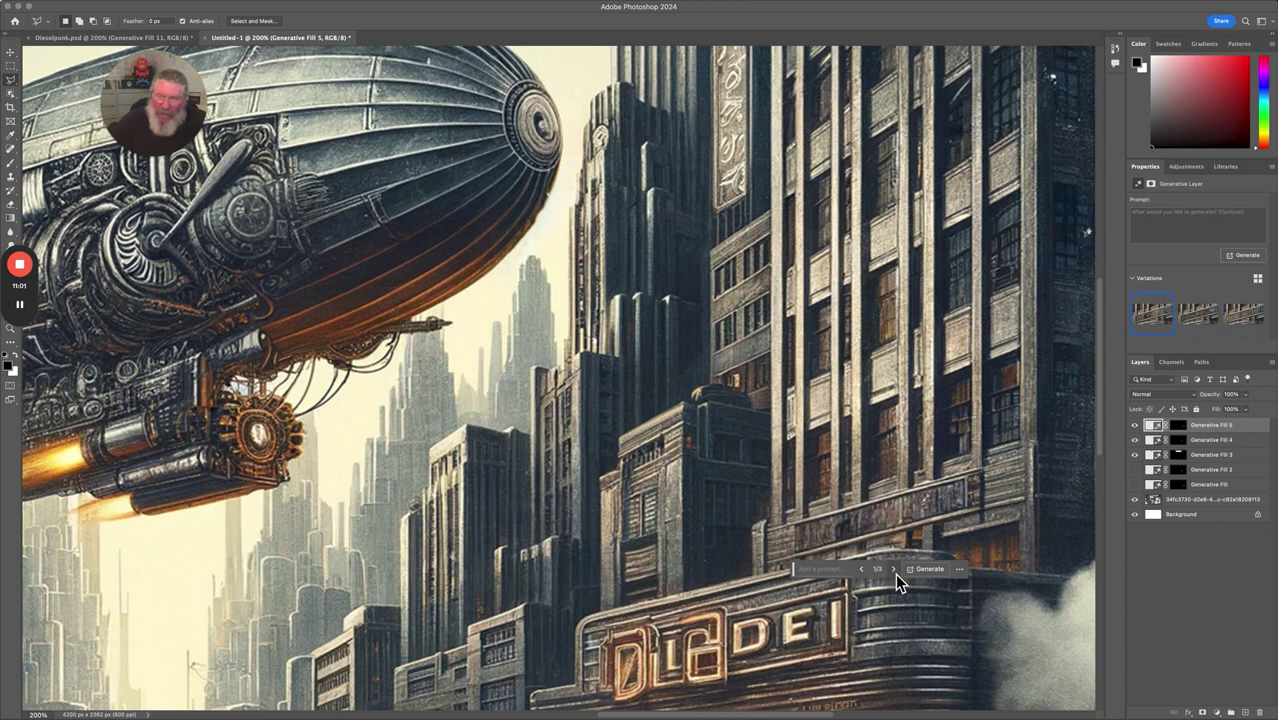
Show the original Generative Fill layer and hide Generative Fill 5 to switch the strip above the marquee to the earlier fill
{"action": "left_click", "coordinate": [1136, 485]}
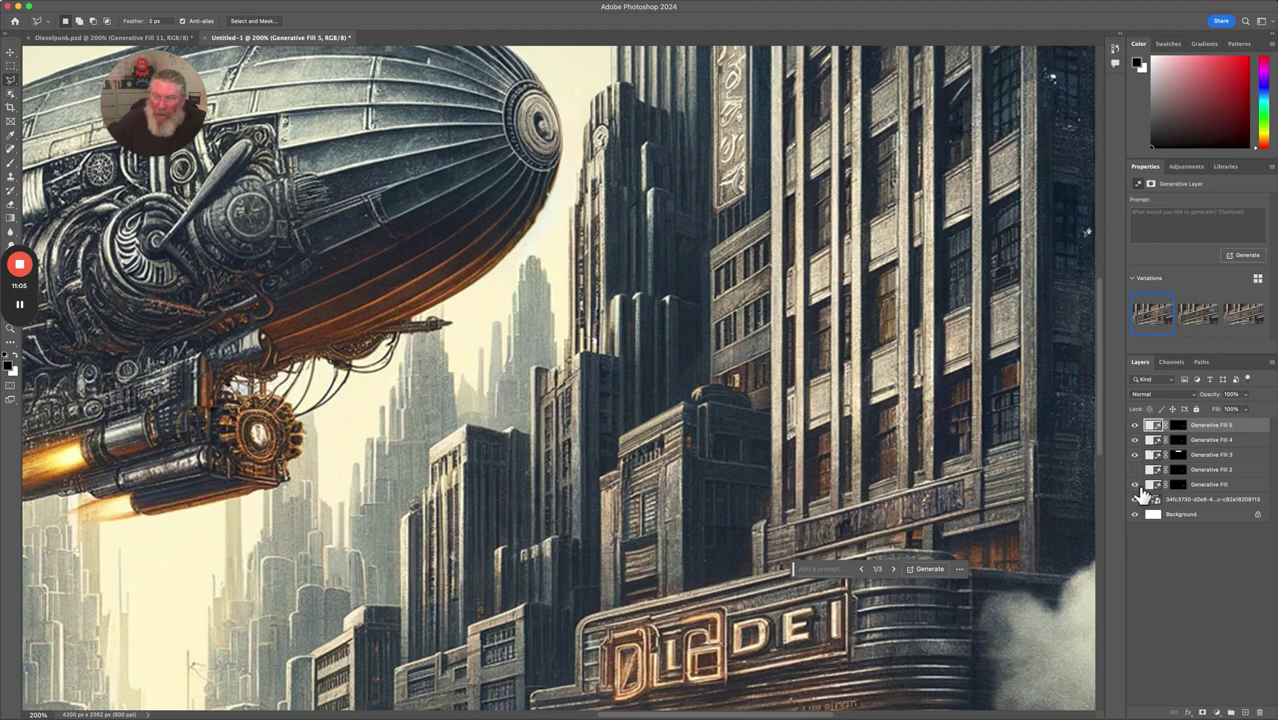
{"action": "left_click", "coordinate": [1137, 427]}
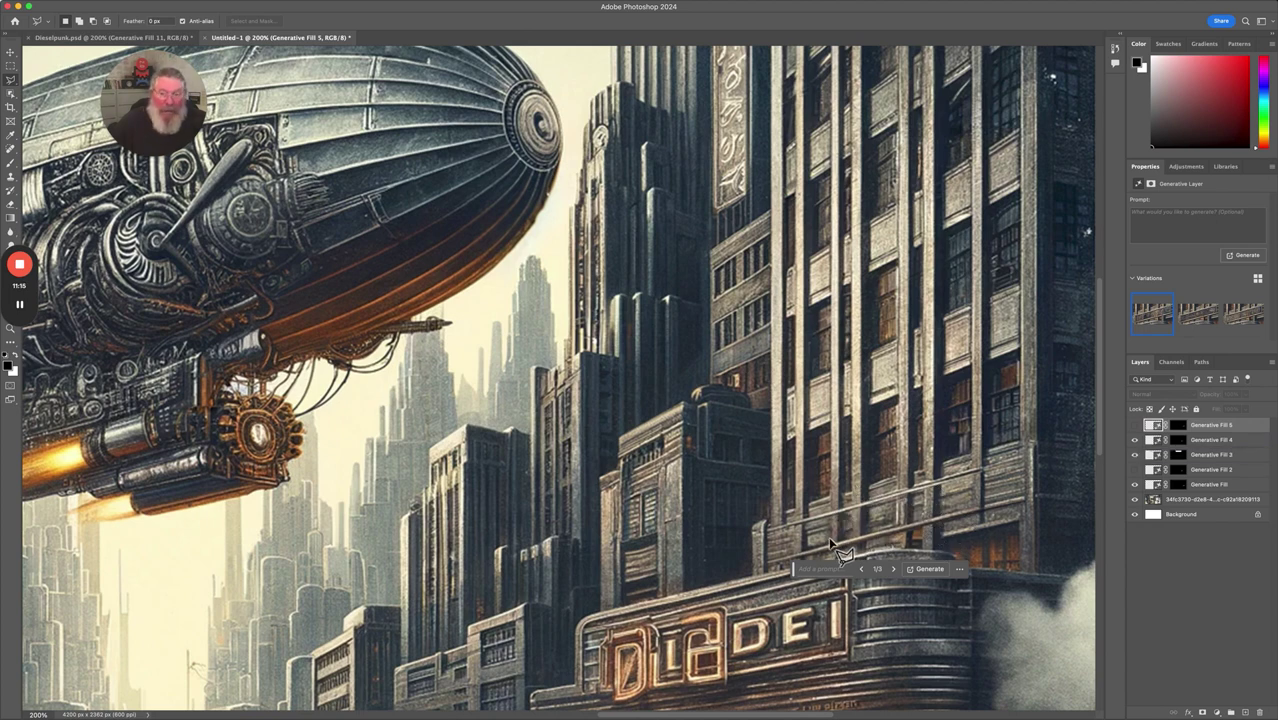
{"action": "left_click", "coordinate": [893, 570]}
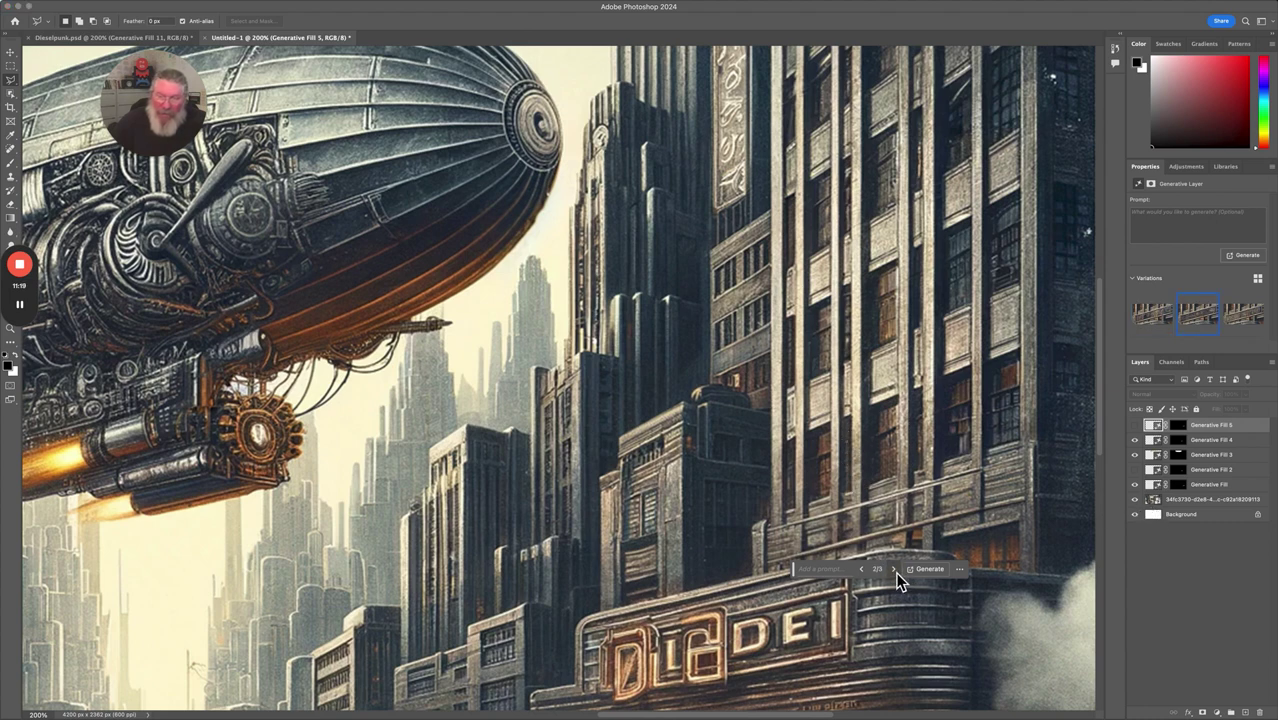
{"action": "left_click", "coordinate": [892, 570]}
{"action": "left_click", "coordinate": [892, 570]}
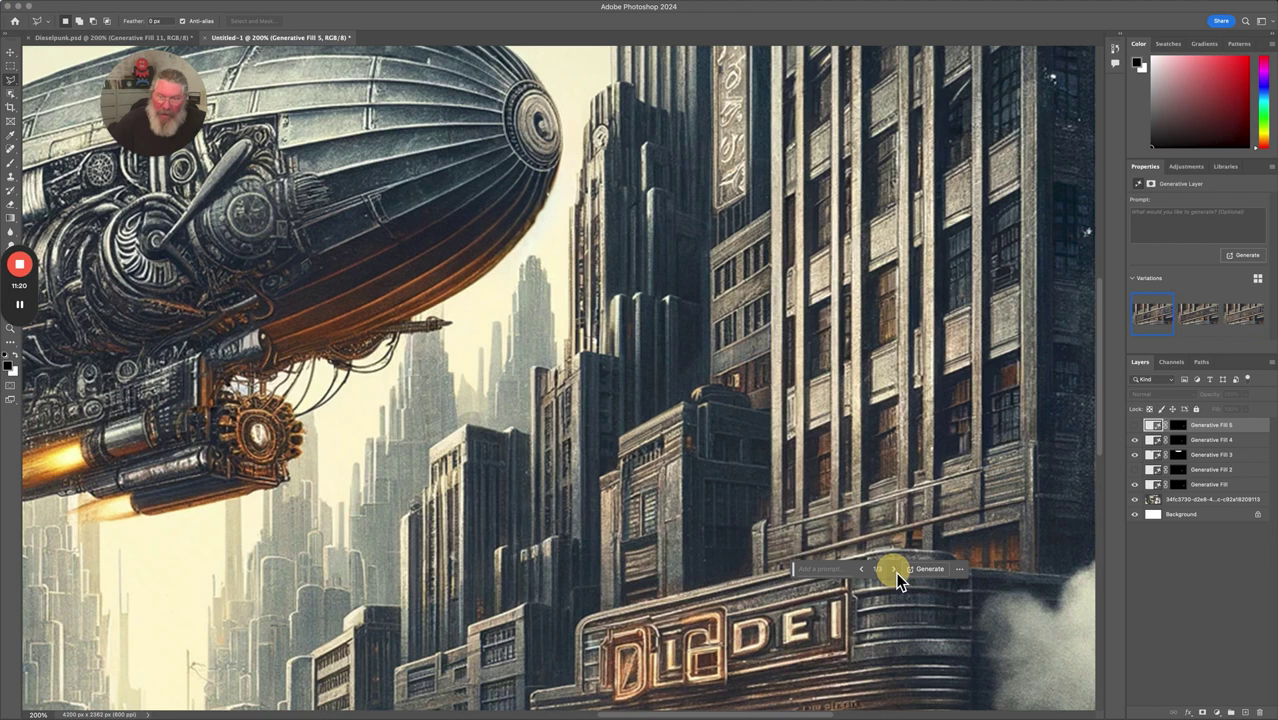
Select the original Generative Fill layer and review its three variations of the strip above the marquee
{"action": "left_click", "coordinate": [1222, 489]}
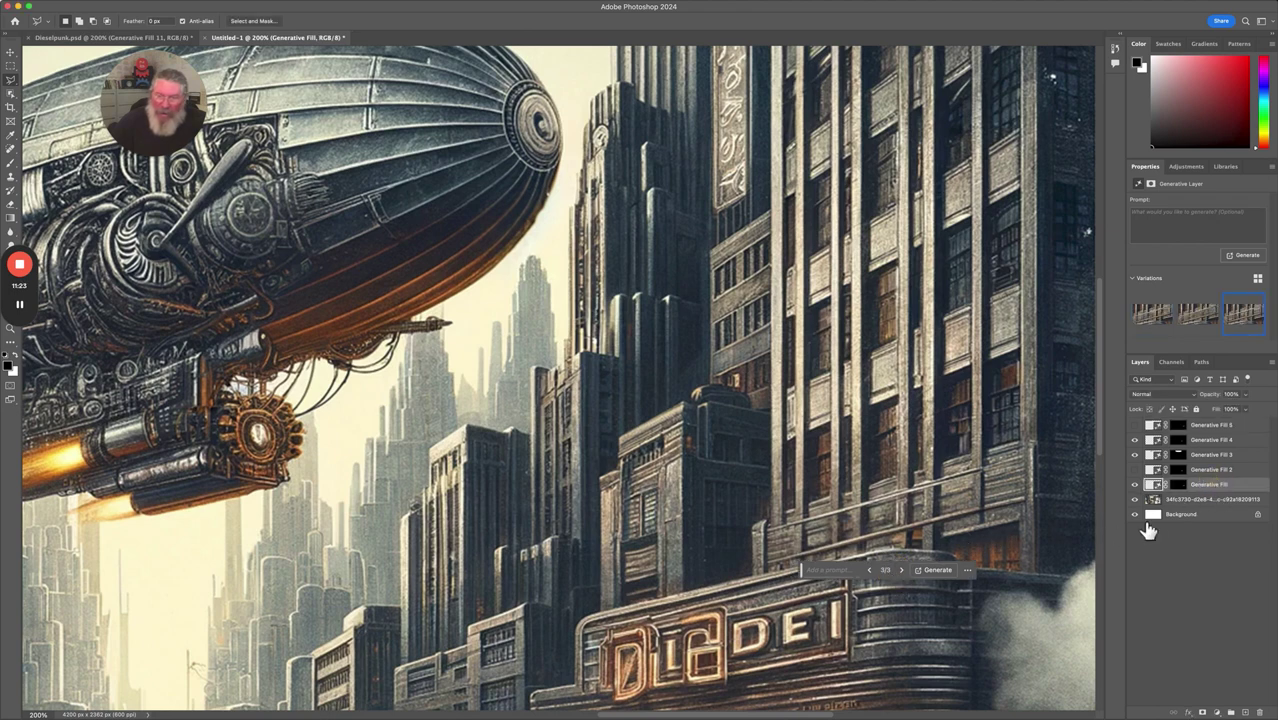
{"action": "left_click", "coordinate": [902, 571]}
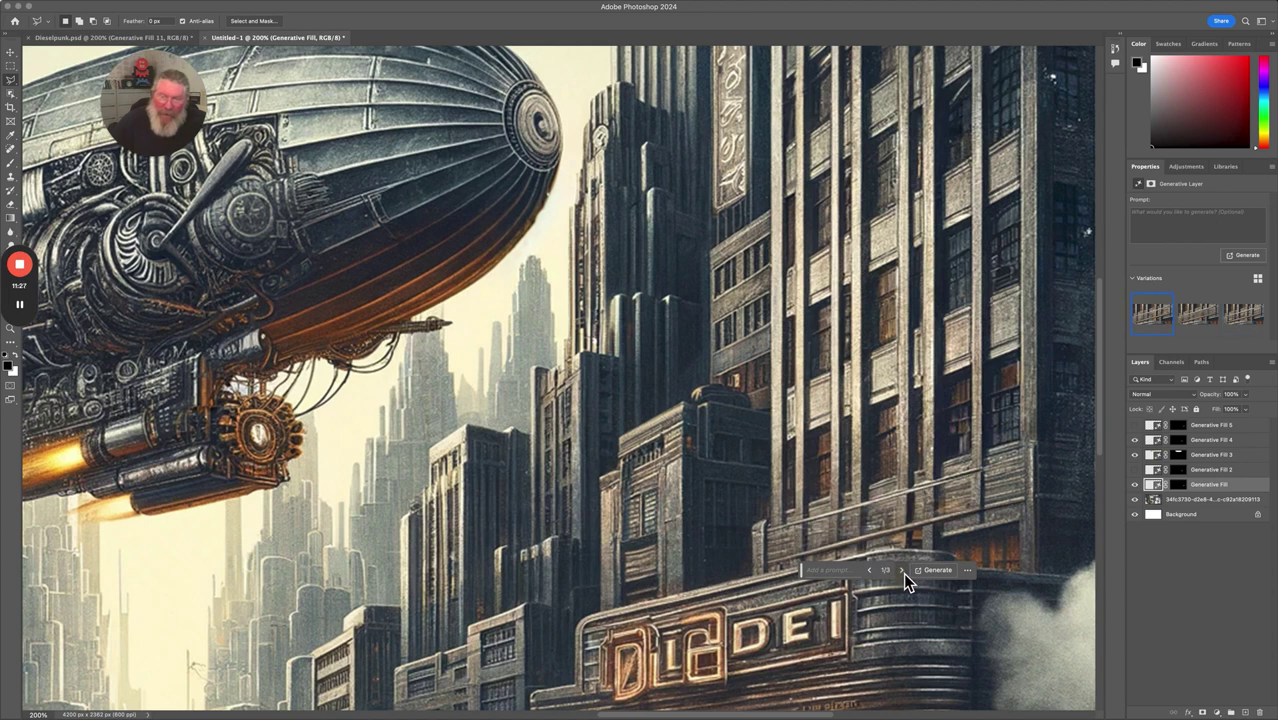
{"action": "left_click", "coordinate": [902, 571]}
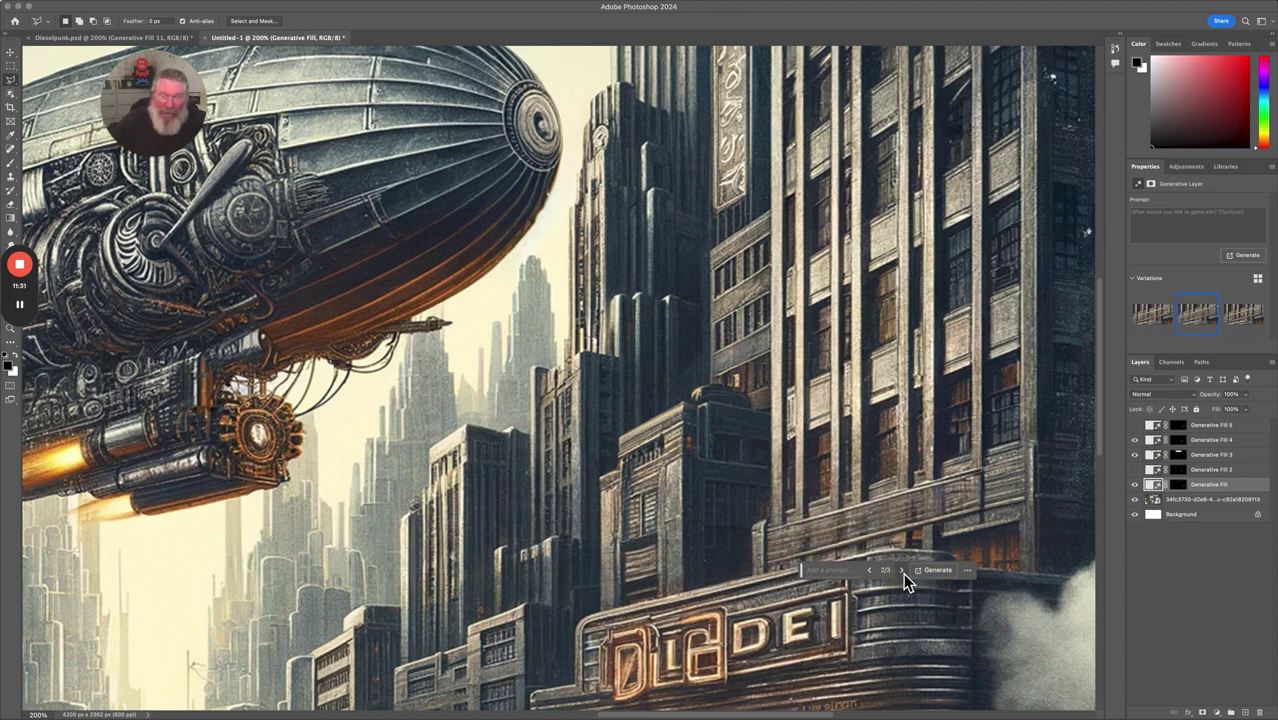
{"action": "left_click", "coordinate": [902, 571]}
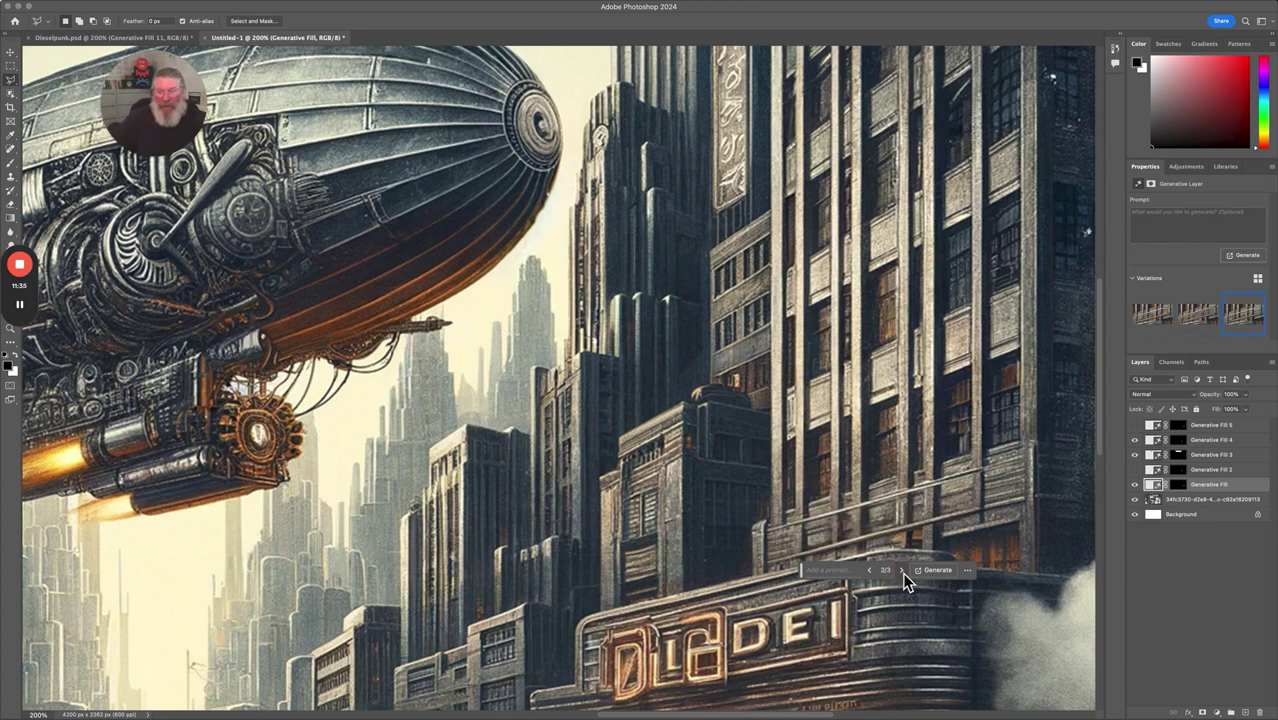
{"action": "left_click", "coordinate": [902, 571]}
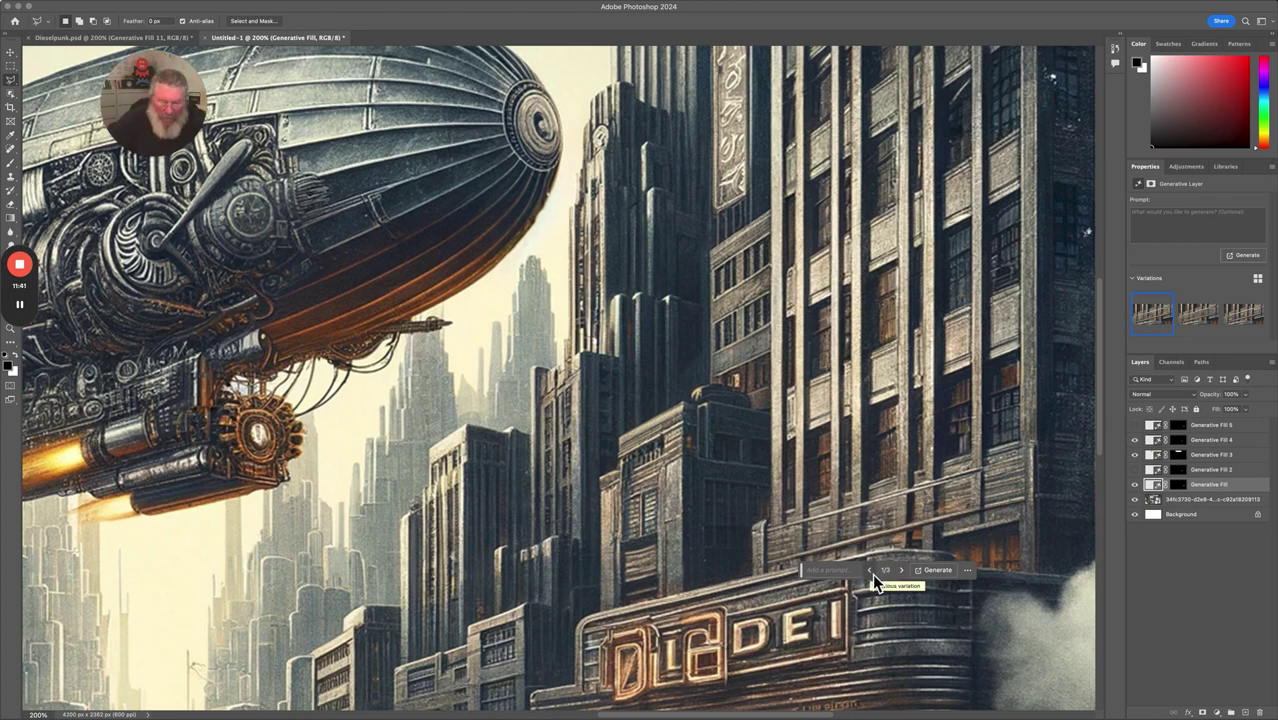
Compare the first and third variations of the strip fill within the poster at 100%, and keep the third
{"action": "key", "text": "super+minus"}
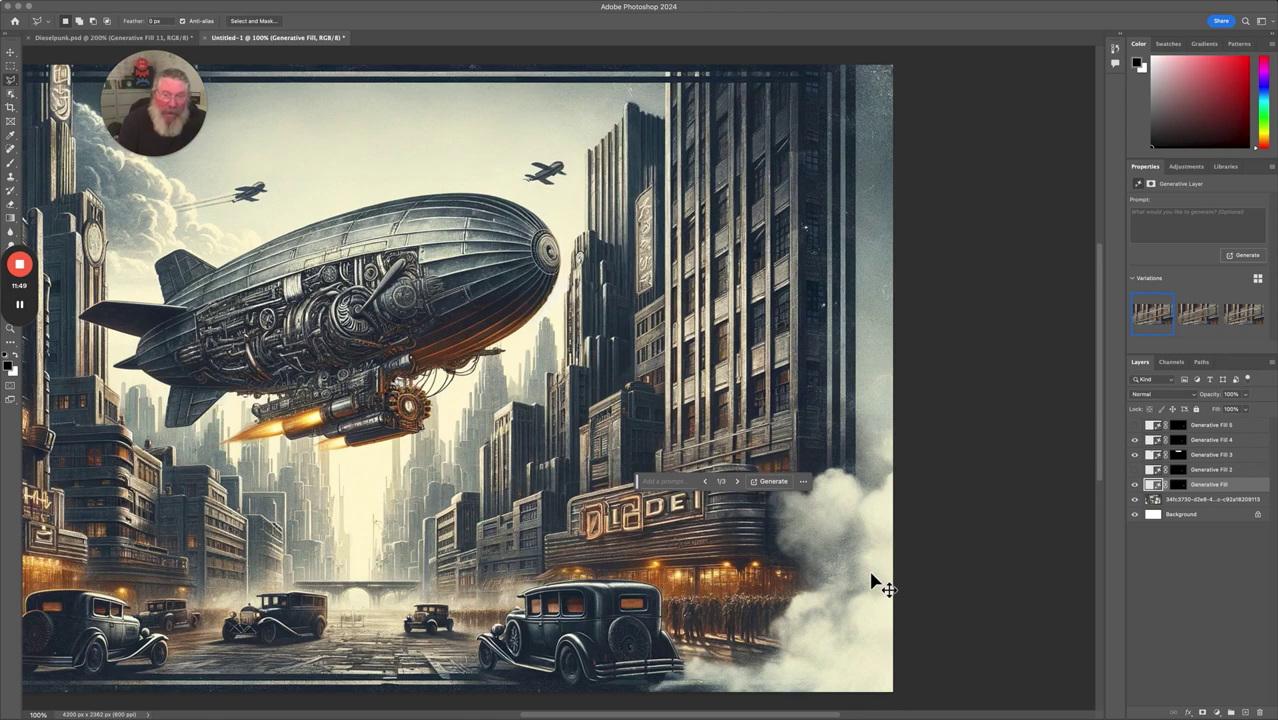
{"action": "key", "text": "super+plus"}
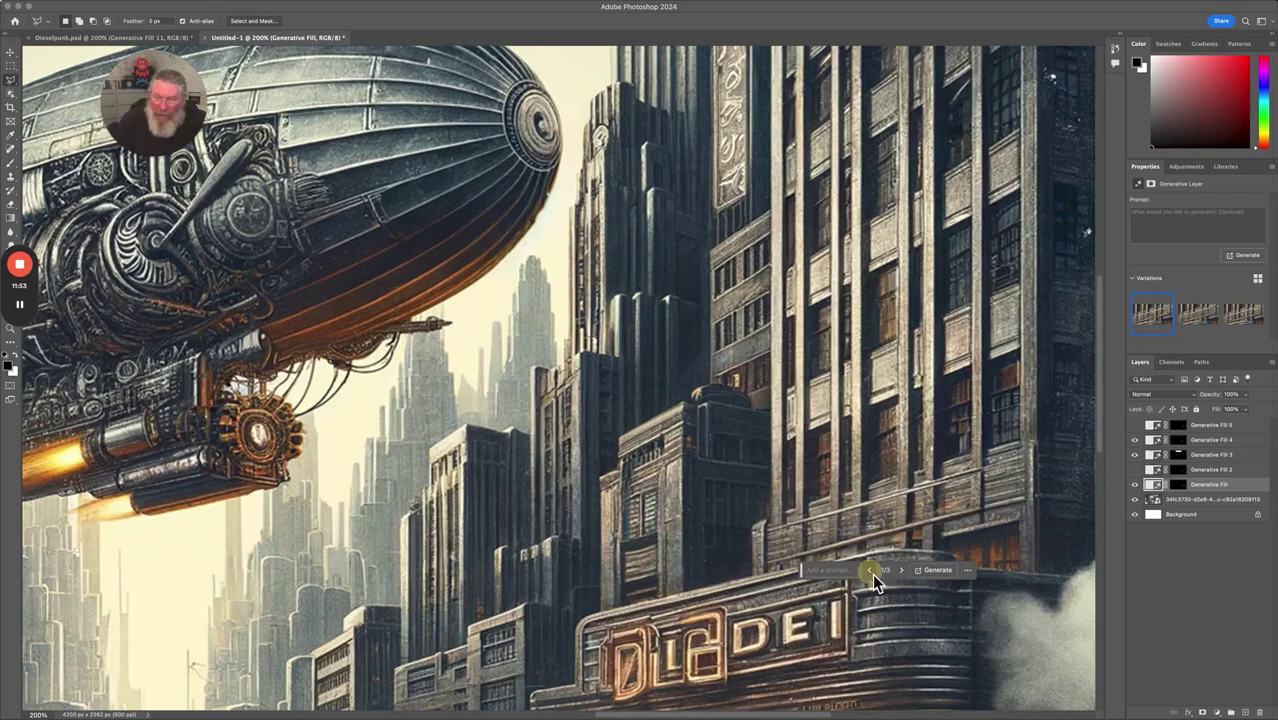
{"action": "left_click", "coordinate": [870, 572]}
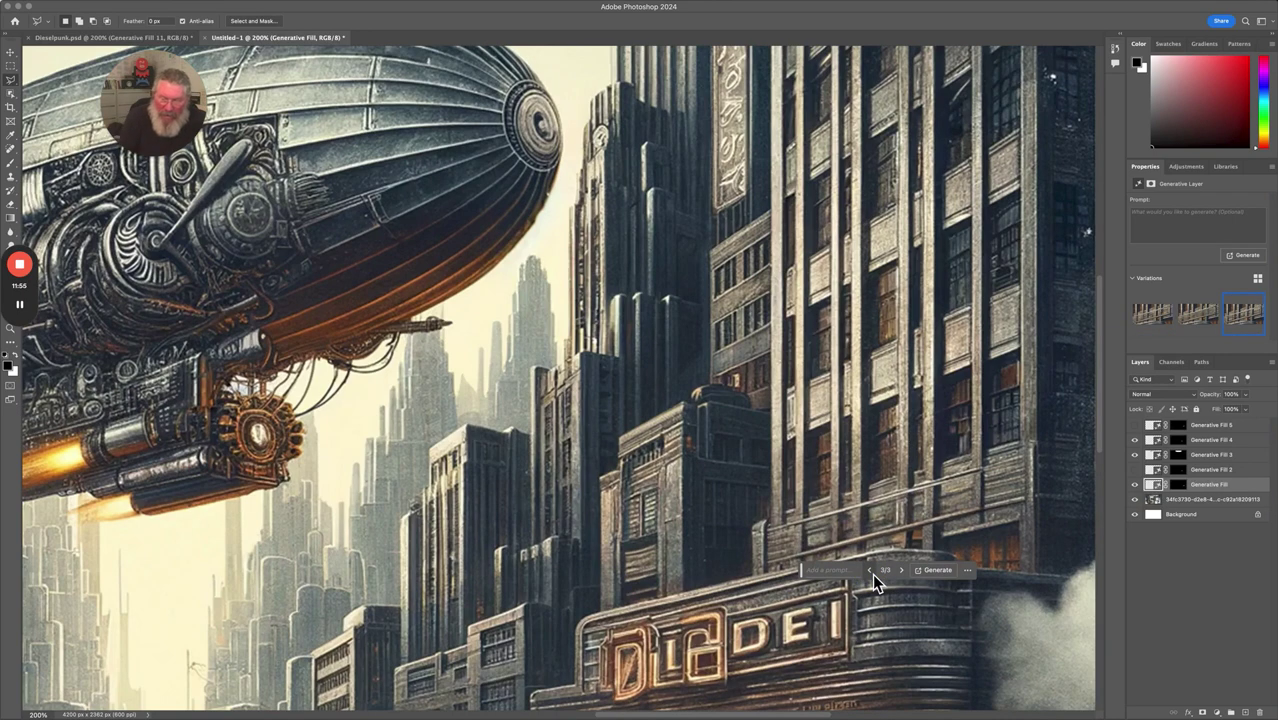
{"action": "key", "text": "super+minus"}
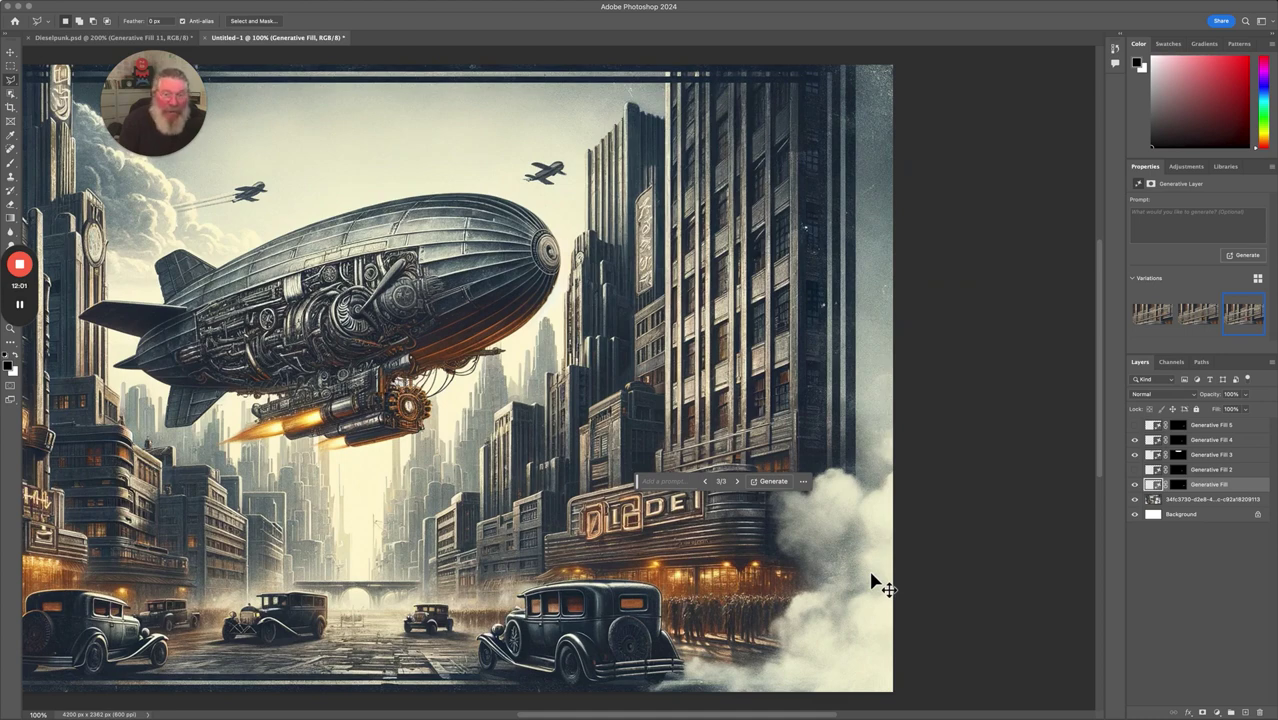
{"action": "key", "text": "super+plus"}
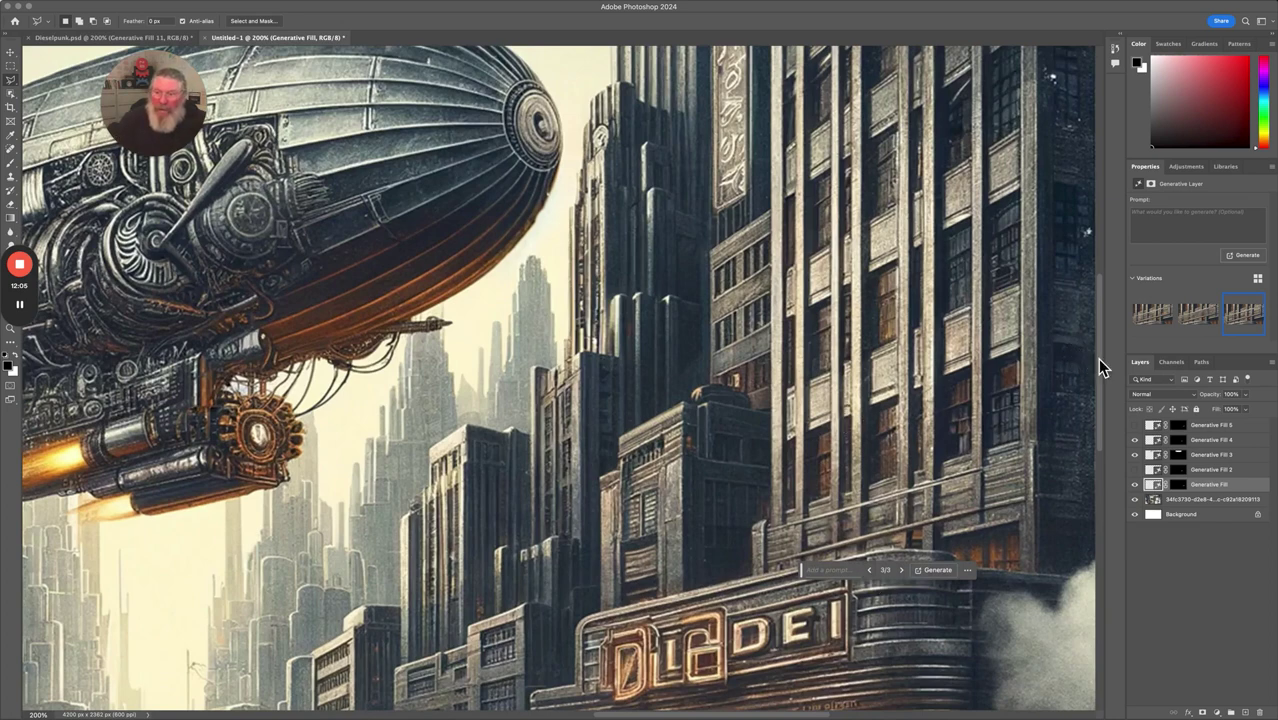
Outline the vertical sign on the tower beside the tall building with the Polygonal Lasso and replace it using Generative Fill with an empty prompt
{"action": "left_click_drag", "start_coordinate": [1098, 362], "coordinate": [1089, 266]}
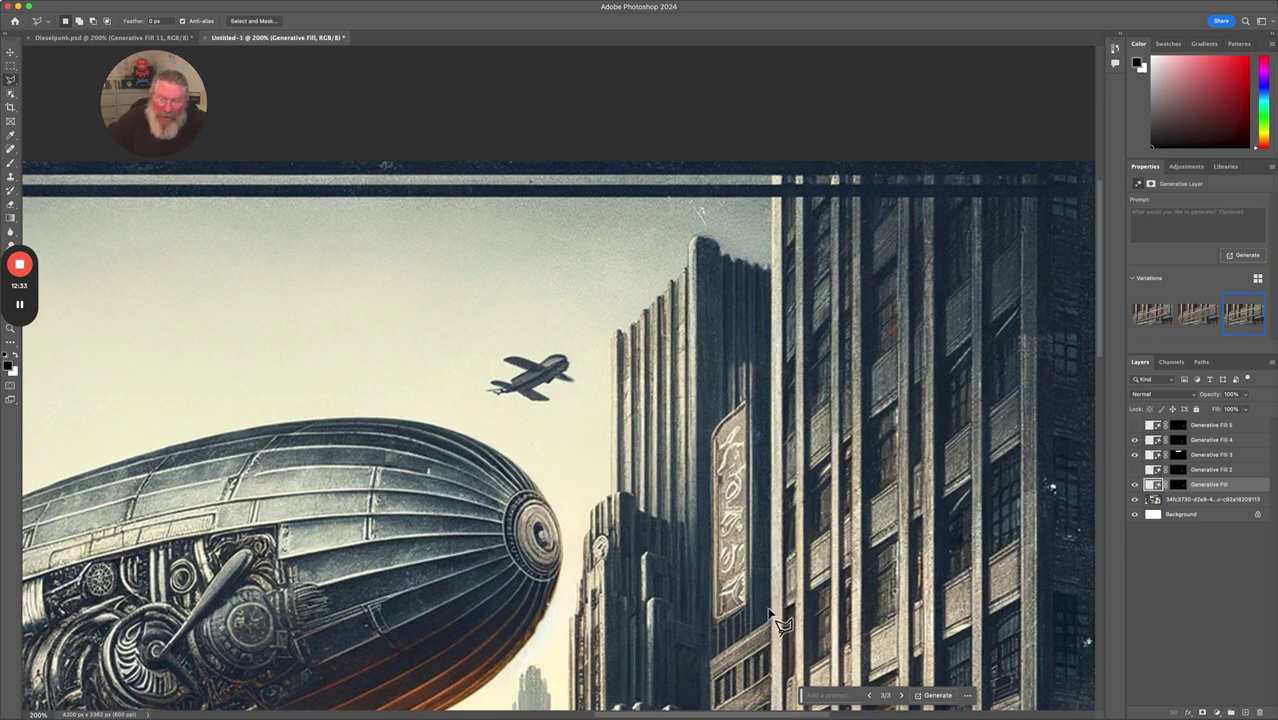
{"action": "mouse_move", "coordinate": [769, 612]}
{"action": "left_mouse_down"}
{"action": "mouse_move", "coordinate": [706, 651]}
{"action": "mouse_move", "coordinate": [719, 559]}
{"action": "mouse_move", "coordinate": [718, 250]}
{"action": "mouse_move", "coordinate": [699, 273]}
{"action": "mouse_move", "coordinate": [705, 353]}
{"action": "mouse_move", "coordinate": [768, 333]}
{"action": "mouse_move", "coordinate": [751, 525]}
{"action": "mouse_move", "coordinate": [768, 341]}
{"action": "mouse_move", "coordinate": [768, 613]}
{"action": "left_mouse_up"}
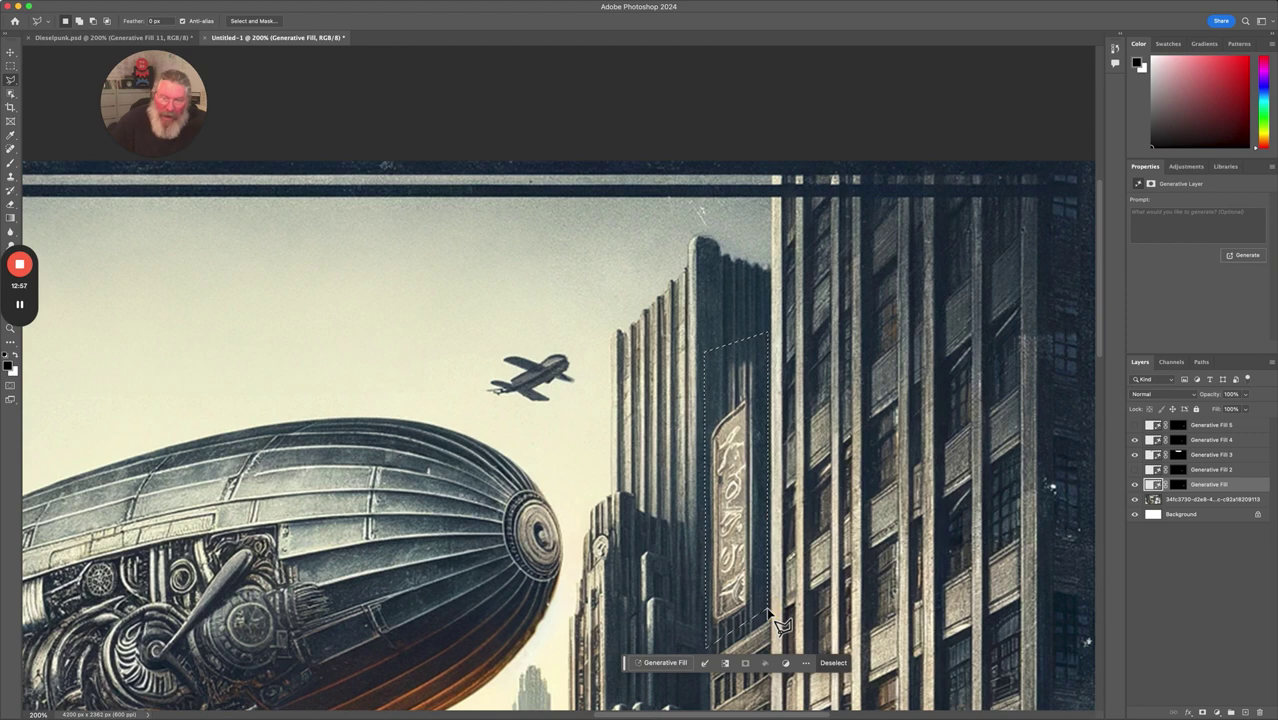
{"action": "left_click", "coordinate": [671, 667]}
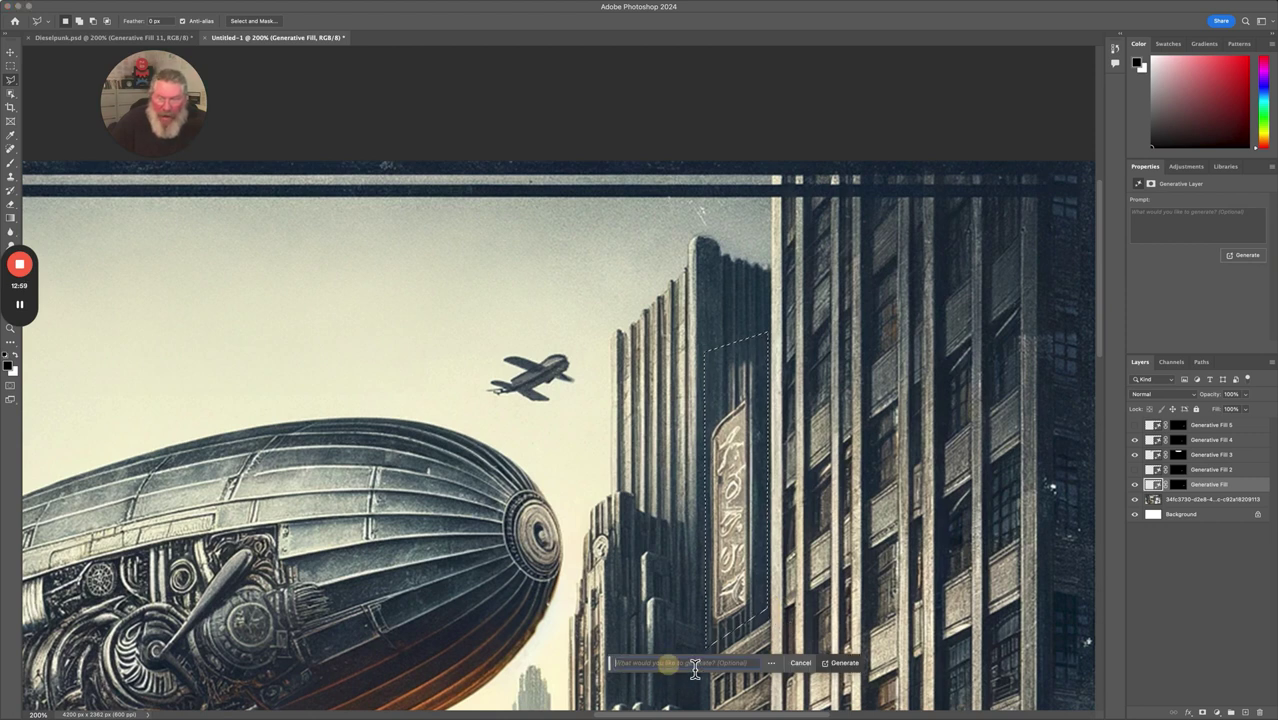
{"action": "left_click", "coordinate": [843, 665]}
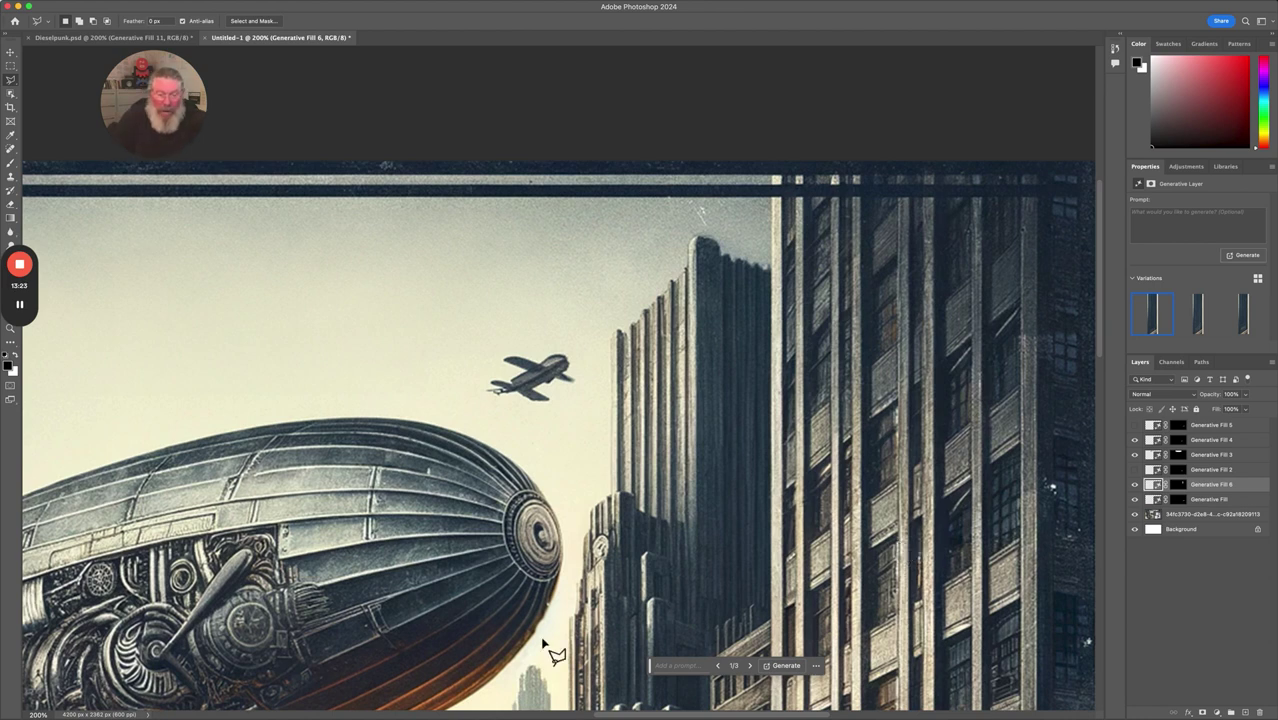
Outline the sign atop the clock tower with the Polygonal Lasso and replace it using Generative Fill with an empty prompt
{"action": "left_click_drag", "start_coordinate": [633, 716], "coordinate": [455, 714]}
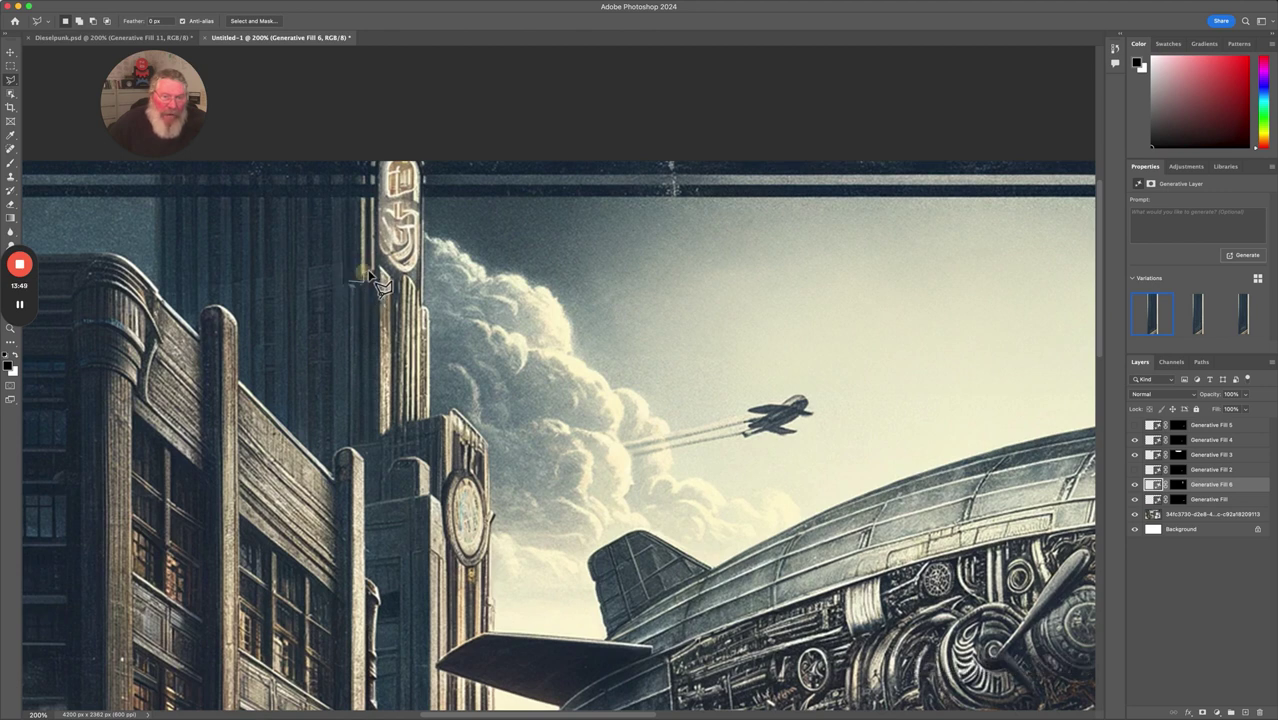
{"action": "left_click_drag", "start_coordinate": [379, 266], "coordinate": [393, 274]}
{"action": "left_click_drag", "start_coordinate": [394, 281], "coordinate": [424, 293]}
{"action": "mouse_move", "coordinate": [447, 291]}
{"action": "left_mouse_down"}
{"action": "mouse_move", "coordinate": [438, 148]}
{"action": "mouse_move", "coordinate": [451, 123]}
{"action": "mouse_move", "coordinate": [342, 119]}
{"action": "mouse_move", "coordinate": [348, 281]}
{"action": "left_mouse_up"}
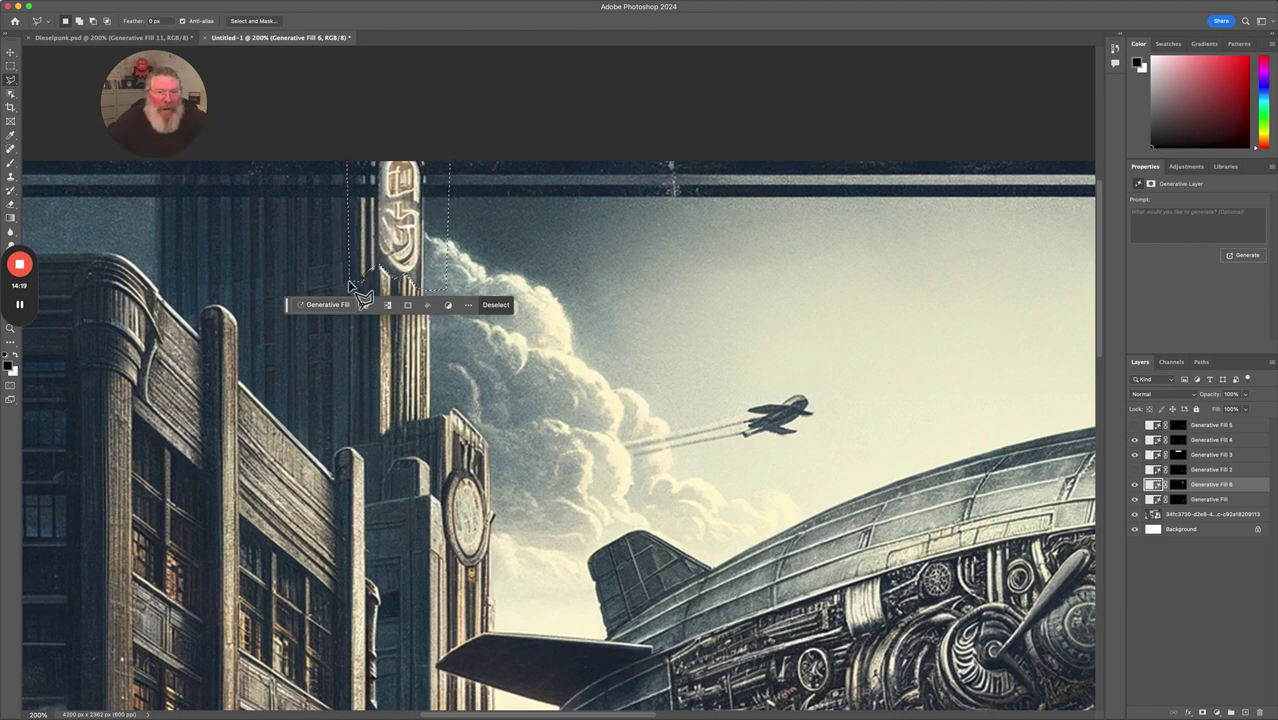
{"action": "left_click", "coordinate": [327, 306]}
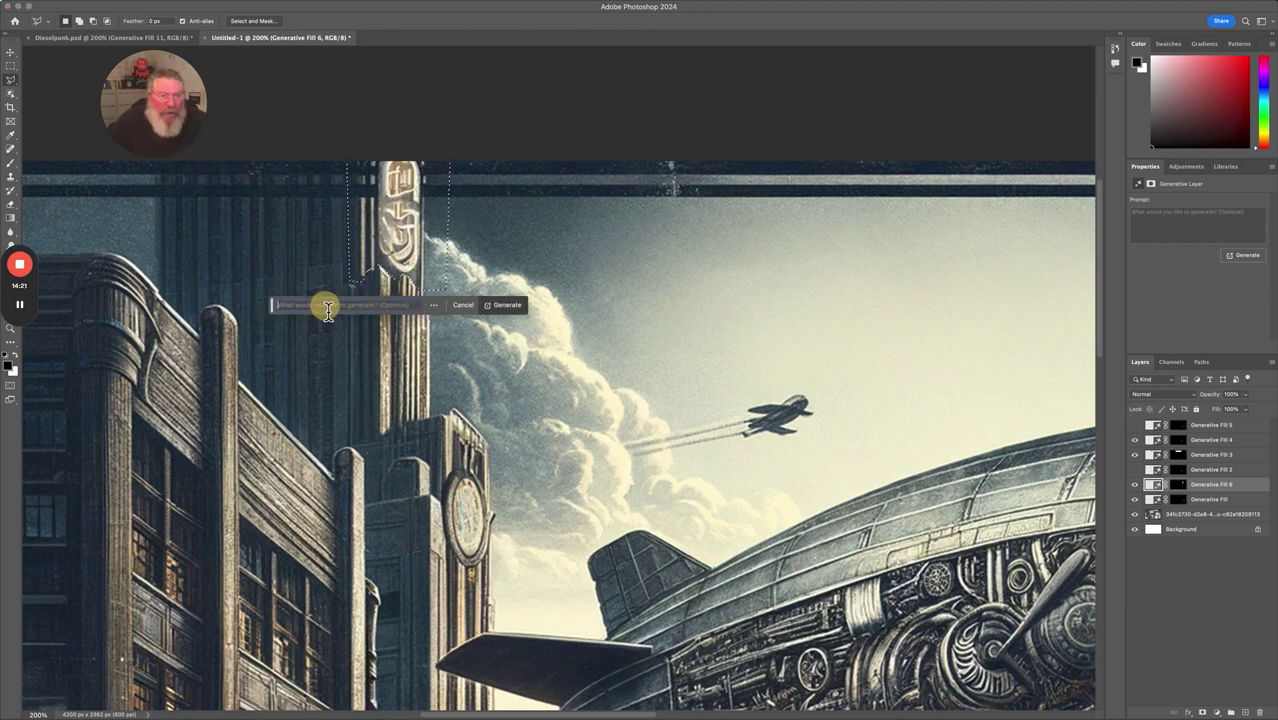
{"action": "left_click", "coordinate": [501, 305]}
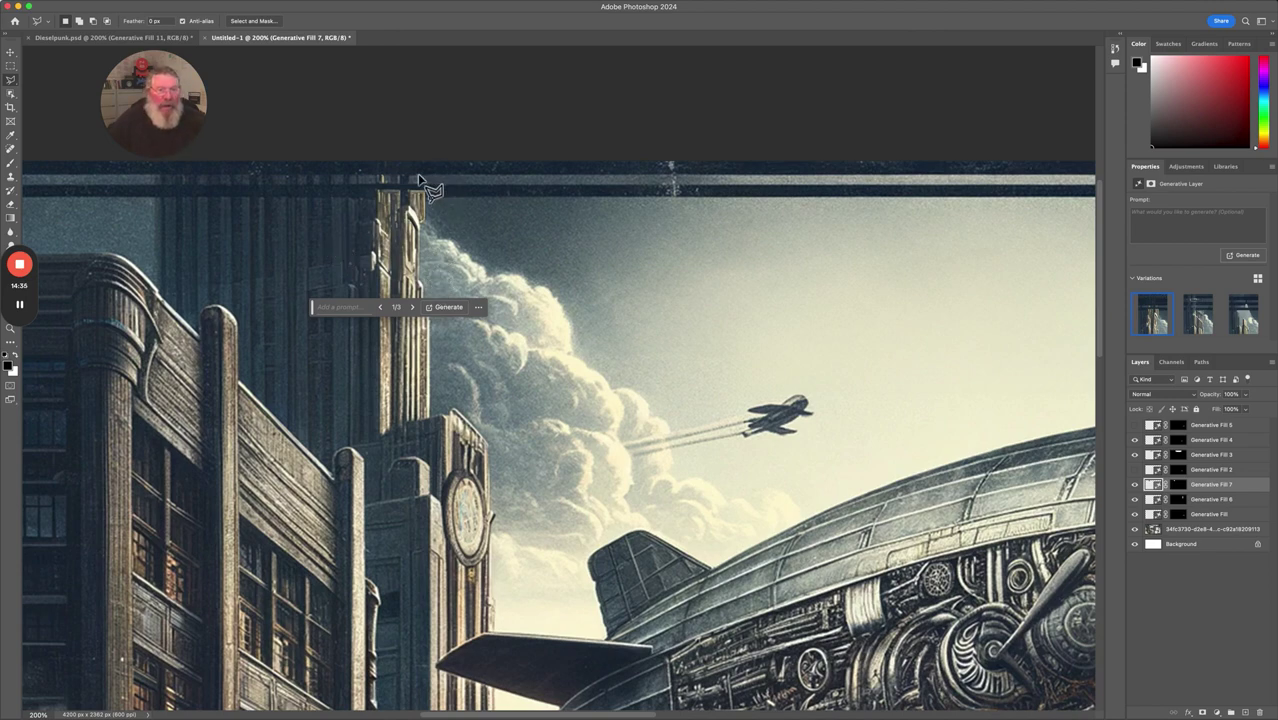
Switch to Dieselpunk.psd, examine how the top of its clock tower was filled, and return to Untitled-1
{"action": "left_click", "coordinate": [173, 40]}
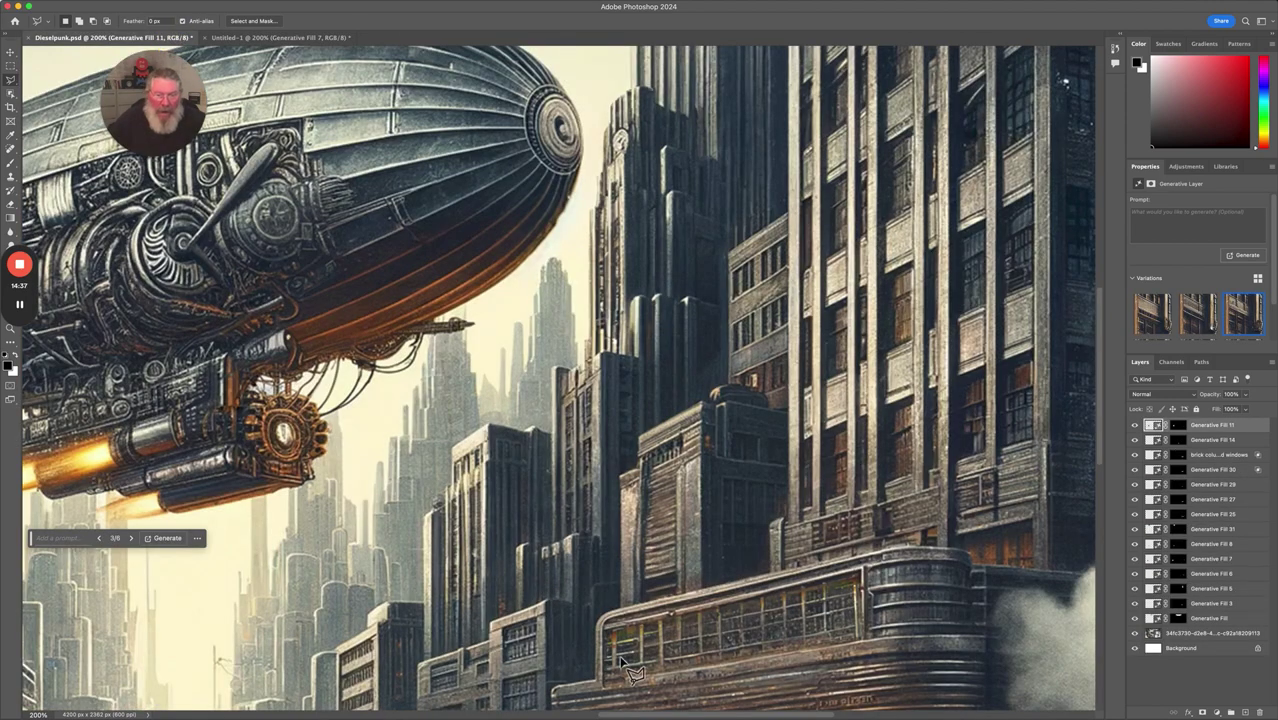
{"action": "left_click_drag", "start_coordinate": [657, 714], "coordinate": [538, 700]}
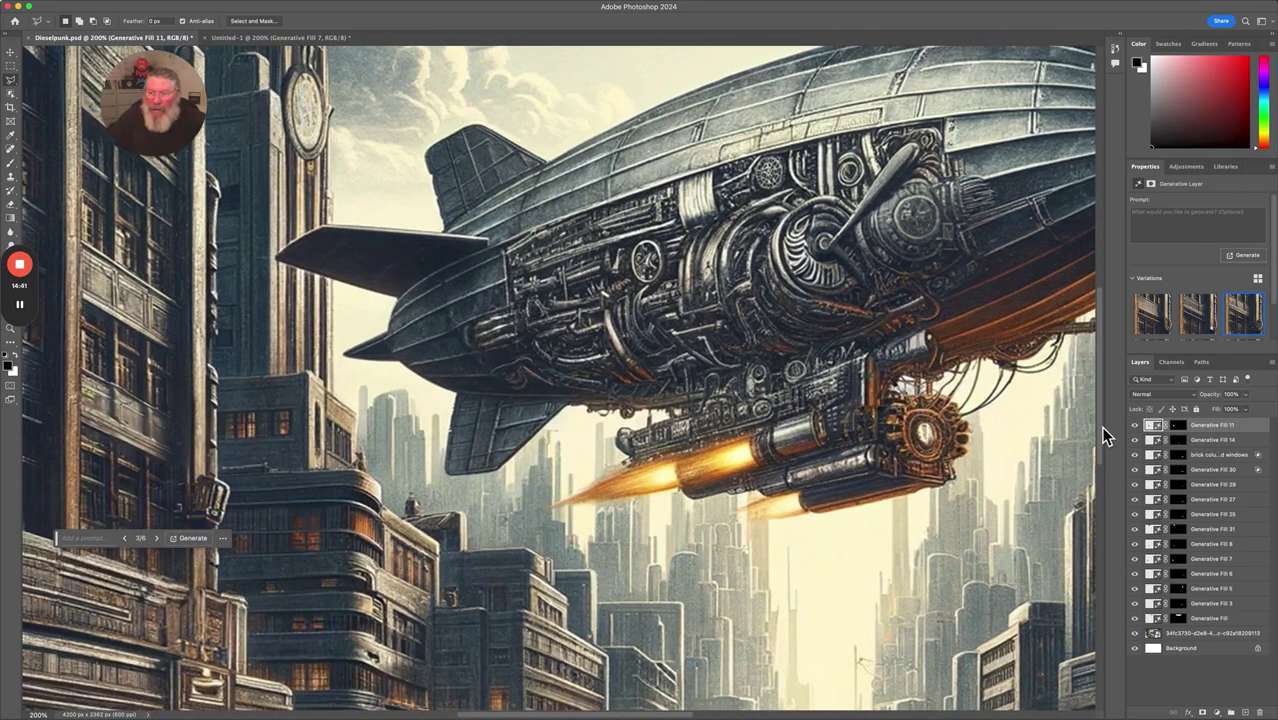
{"action": "left_click_drag", "start_coordinate": [1100, 426], "coordinate": [1108, 268]}
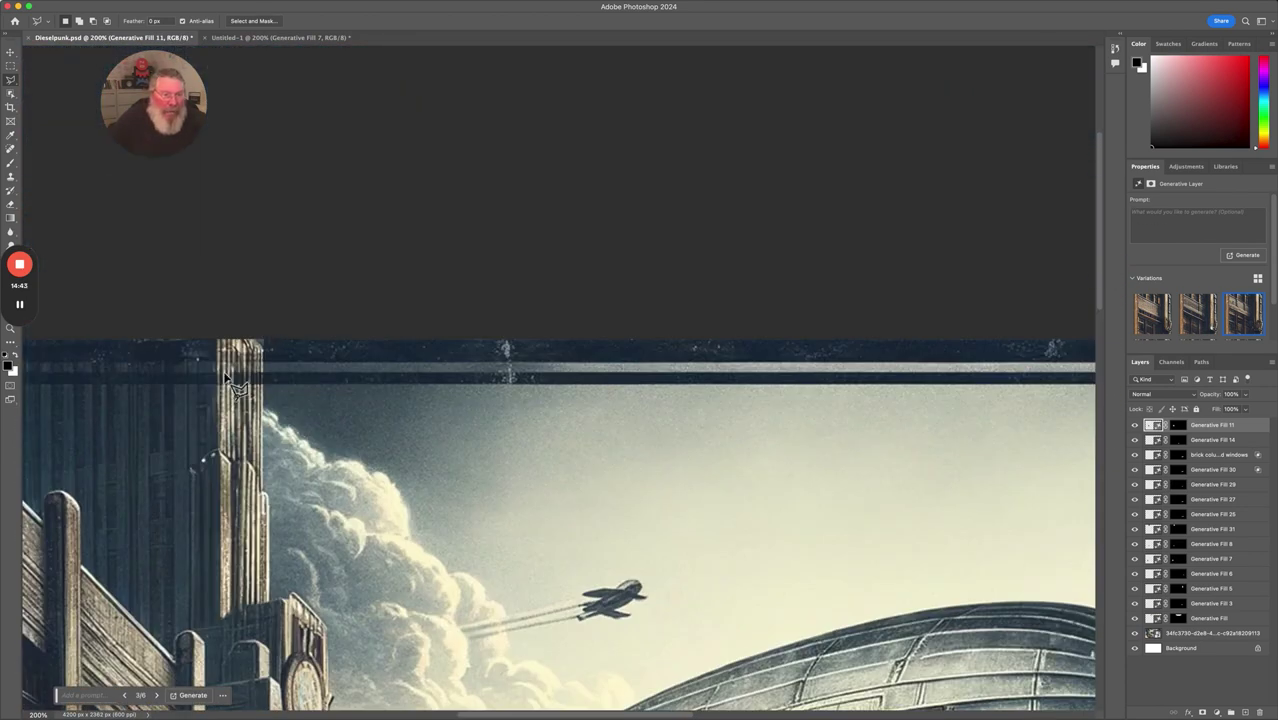
{"action": "left_click", "coordinate": [228, 40]}
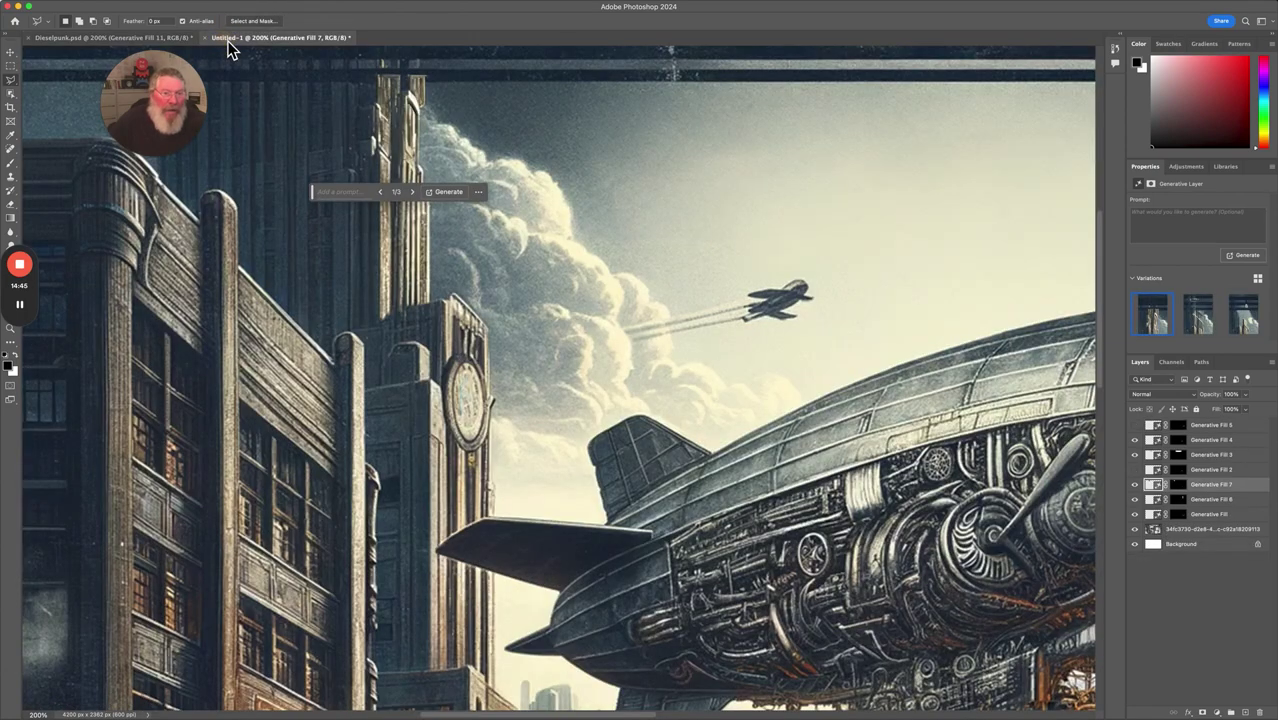
Review the second and third variations of the clock tower fill, and generate three more with an empty prompt
{"action": "left_click", "coordinate": [414, 197]}
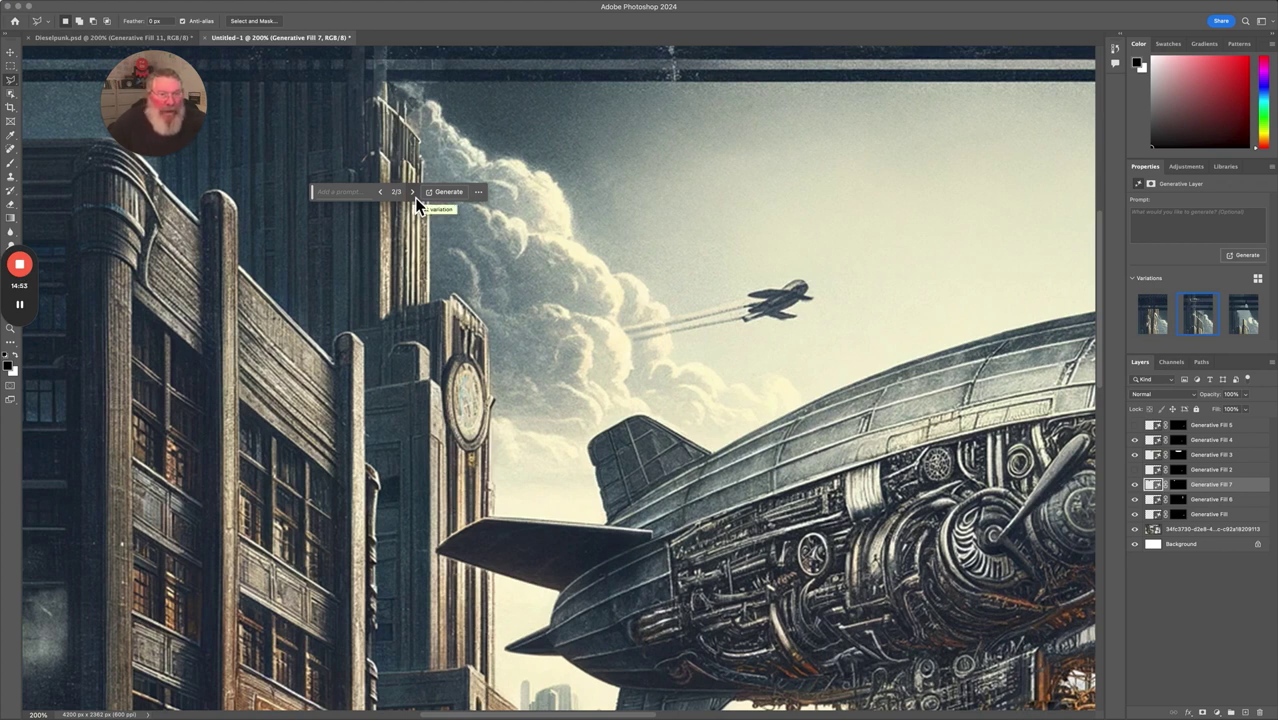
{"action": "left_click", "coordinate": [414, 197]}
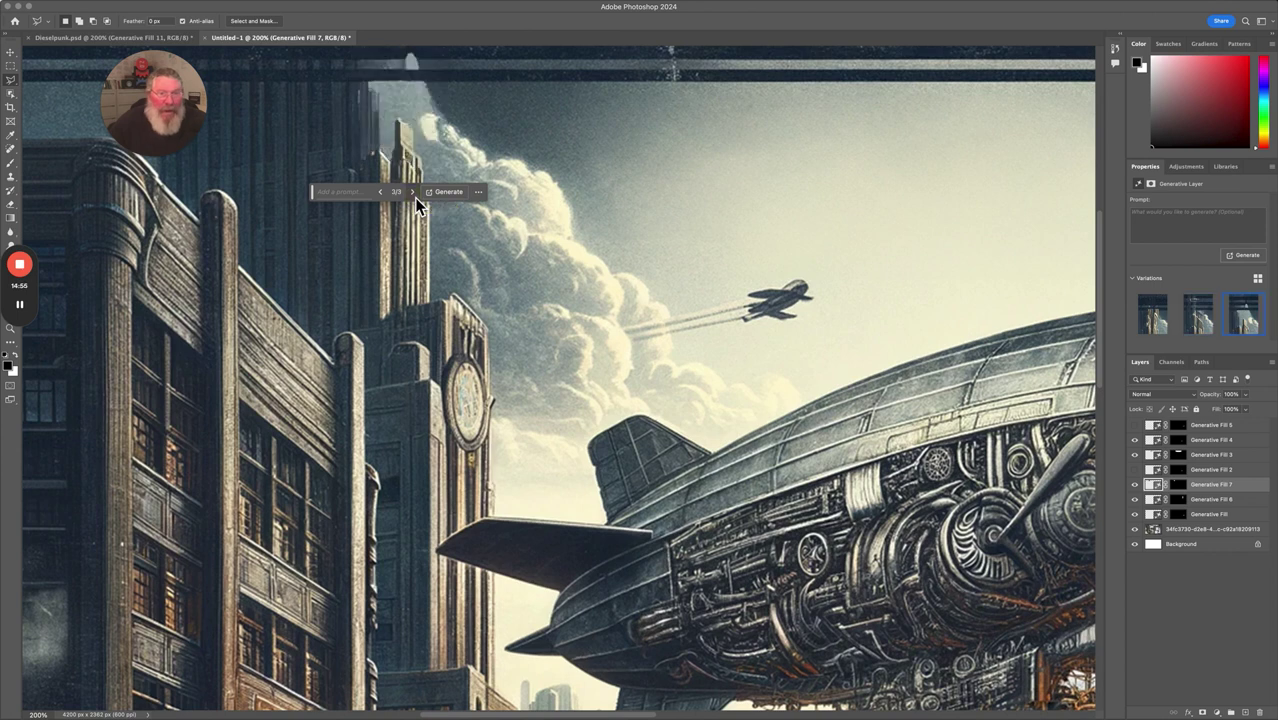
{"action": "left_click", "coordinate": [448, 193]}
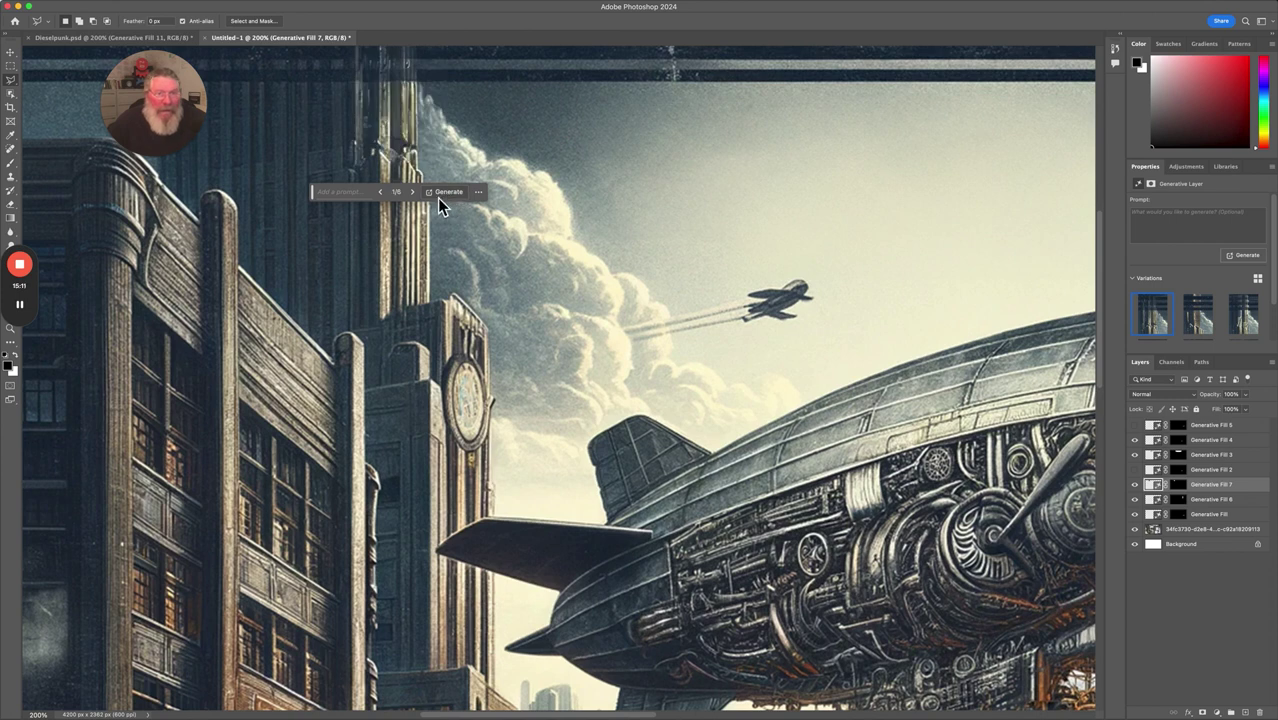
Review all six variations of the clock tower fill, return to the first, and select the Generative Fill 7 layer
{"action": "left_click", "coordinate": [382, 193]}
{"action": "left_click", "coordinate": [382, 193]}
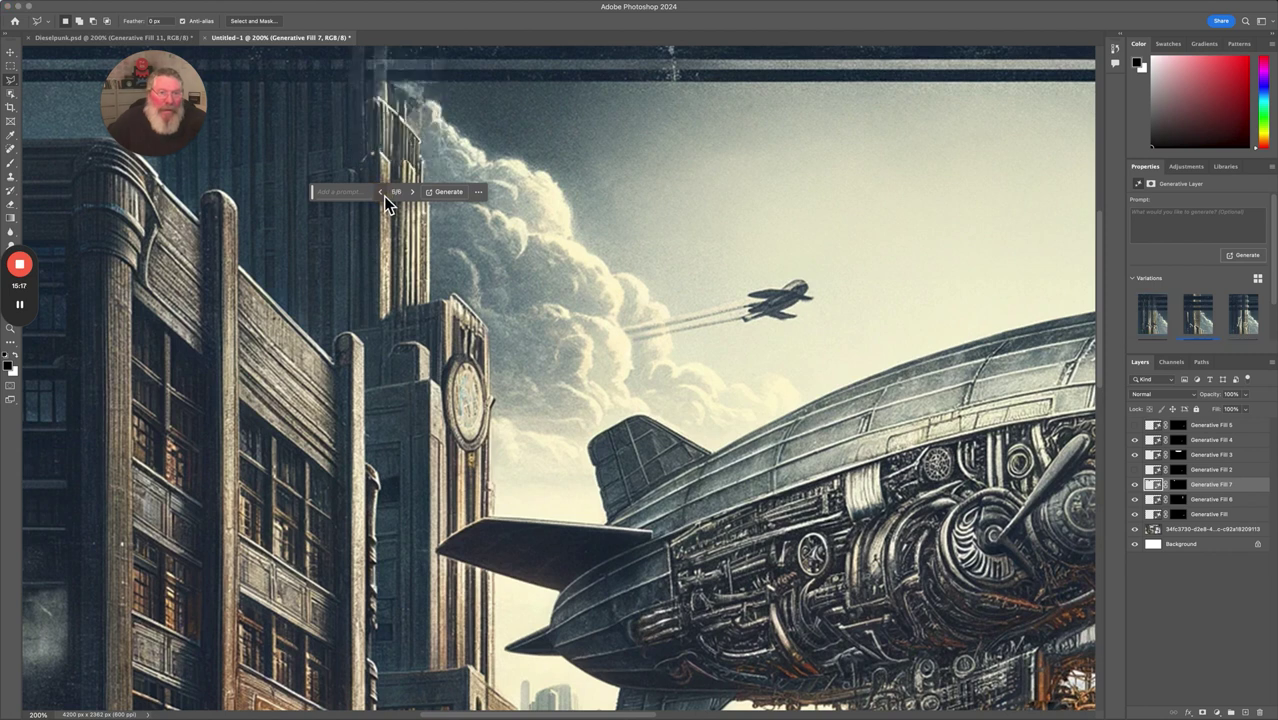
{"action": "left_click", "coordinate": [382, 193]}
{"action": "left_click", "coordinate": [382, 193]}
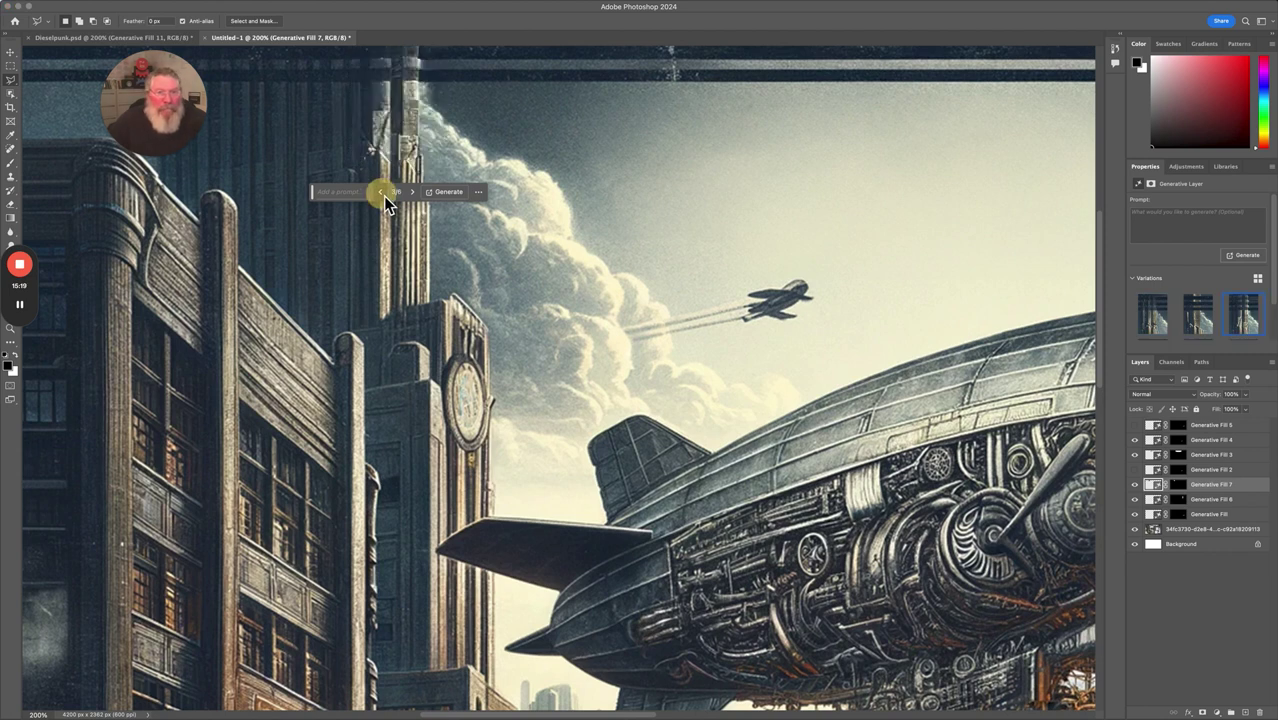
{"action": "left_click", "coordinate": [382, 193]}
{"action": "left_click", "coordinate": [382, 193]}
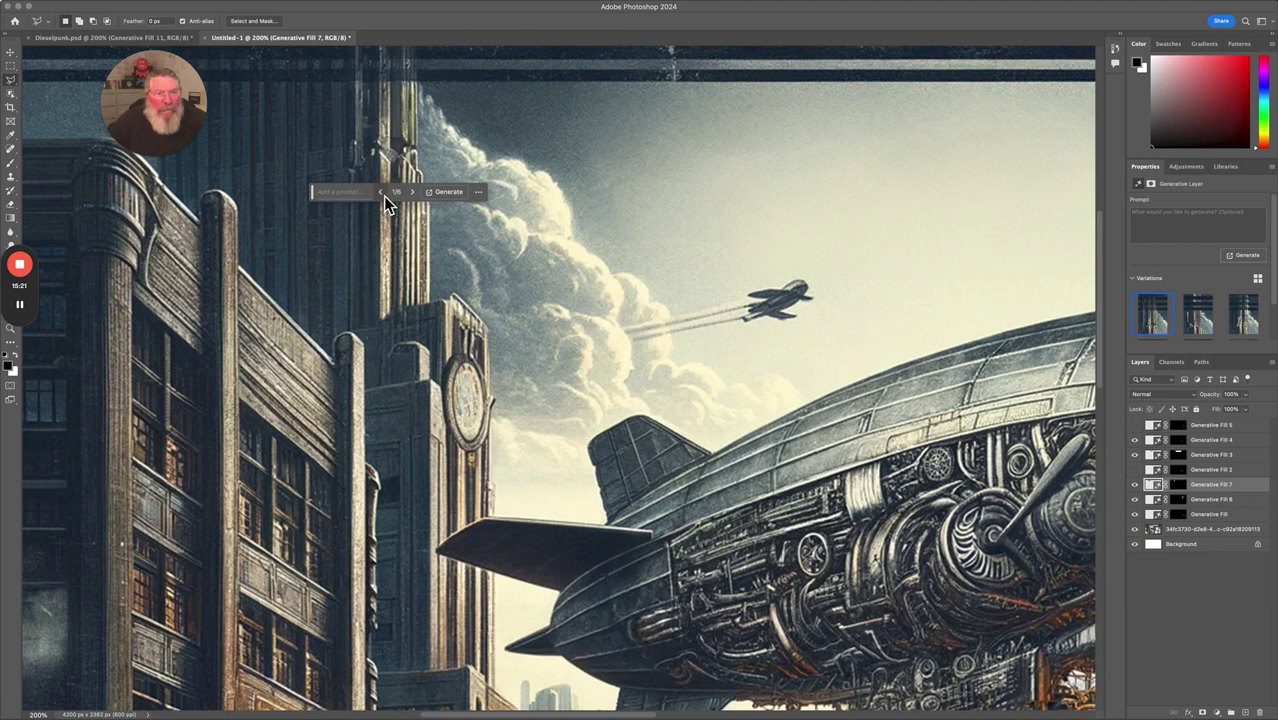
{"action": "left_click", "coordinate": [1210, 487]}
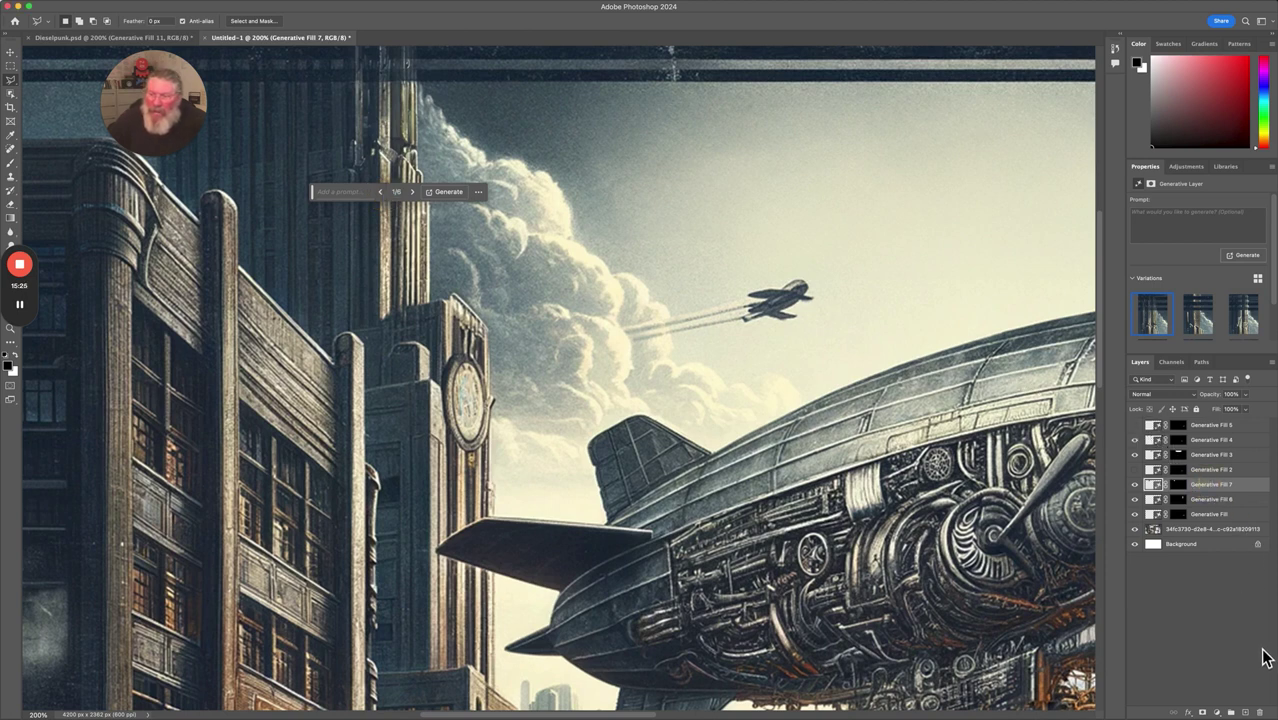
Delete the Generative Fill 7 layer, then reselect the clock tower's top sign up to the canvas edge and apply Generative Fill with an empty prompt
{"action": "left_click", "coordinate": [1260, 712]}
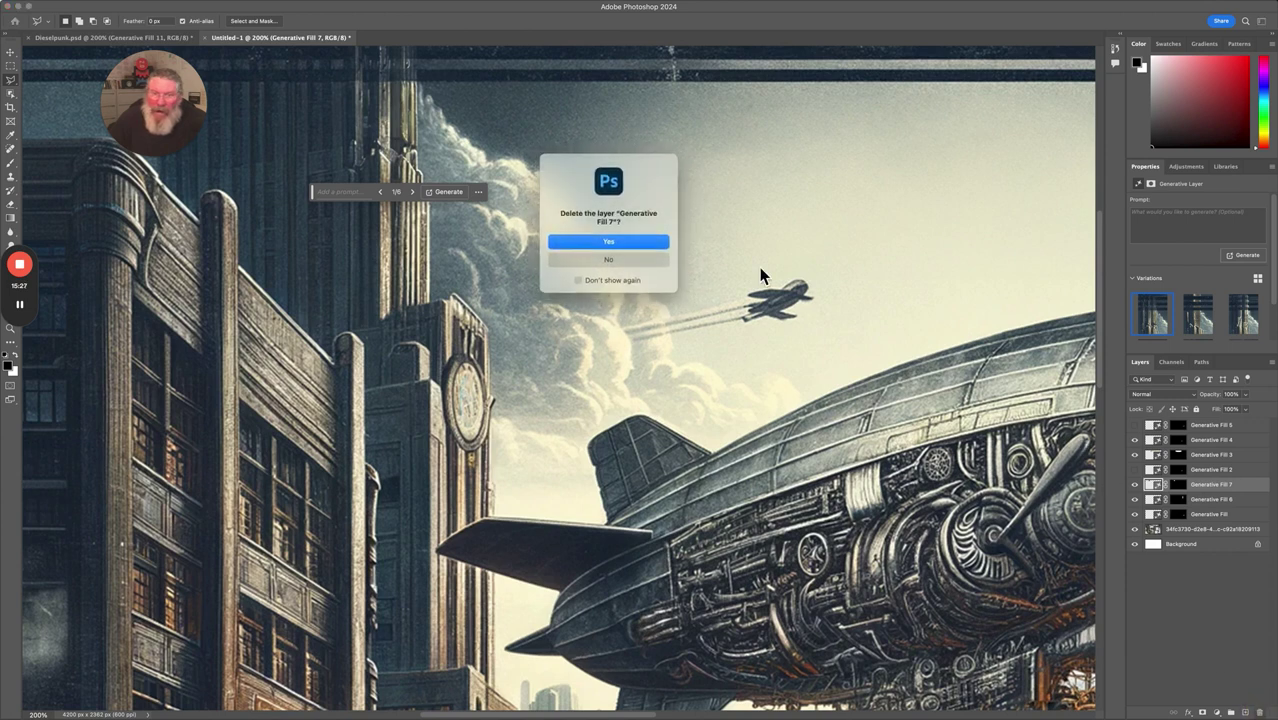
{"action": "left_click", "coordinate": [605, 245]}
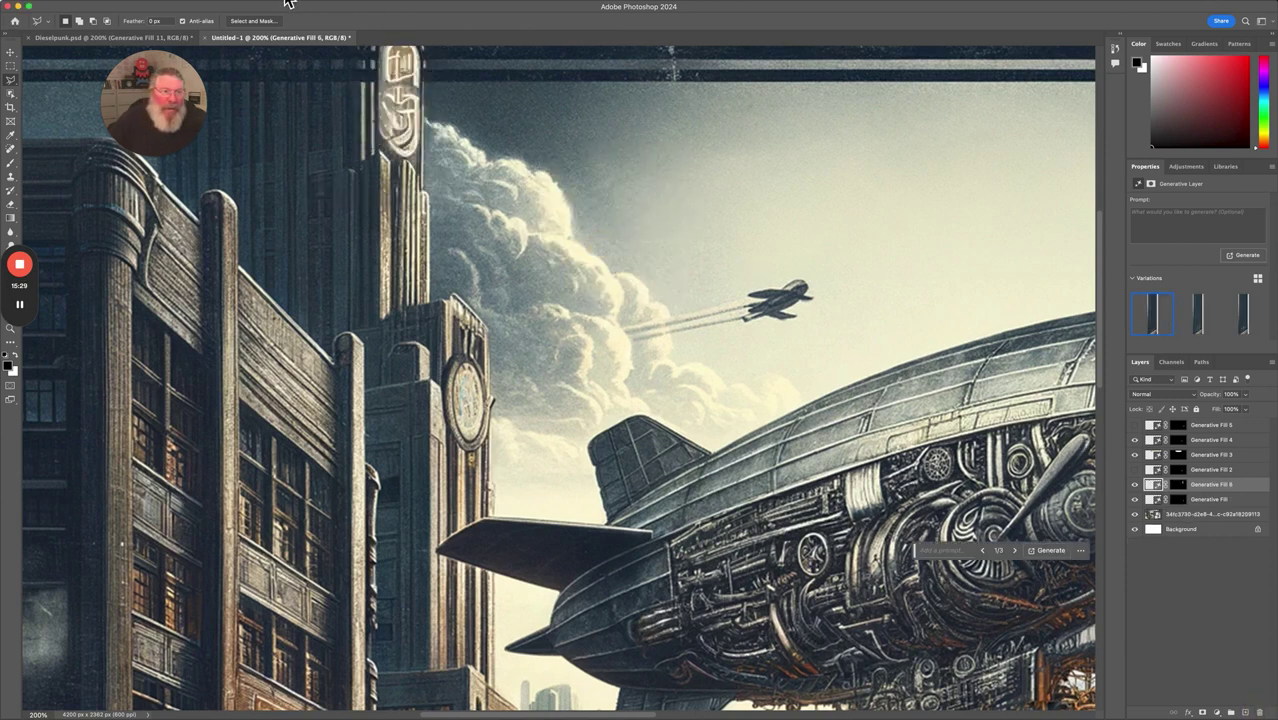
{"action": "mouse_move", "coordinate": [25, 325]}
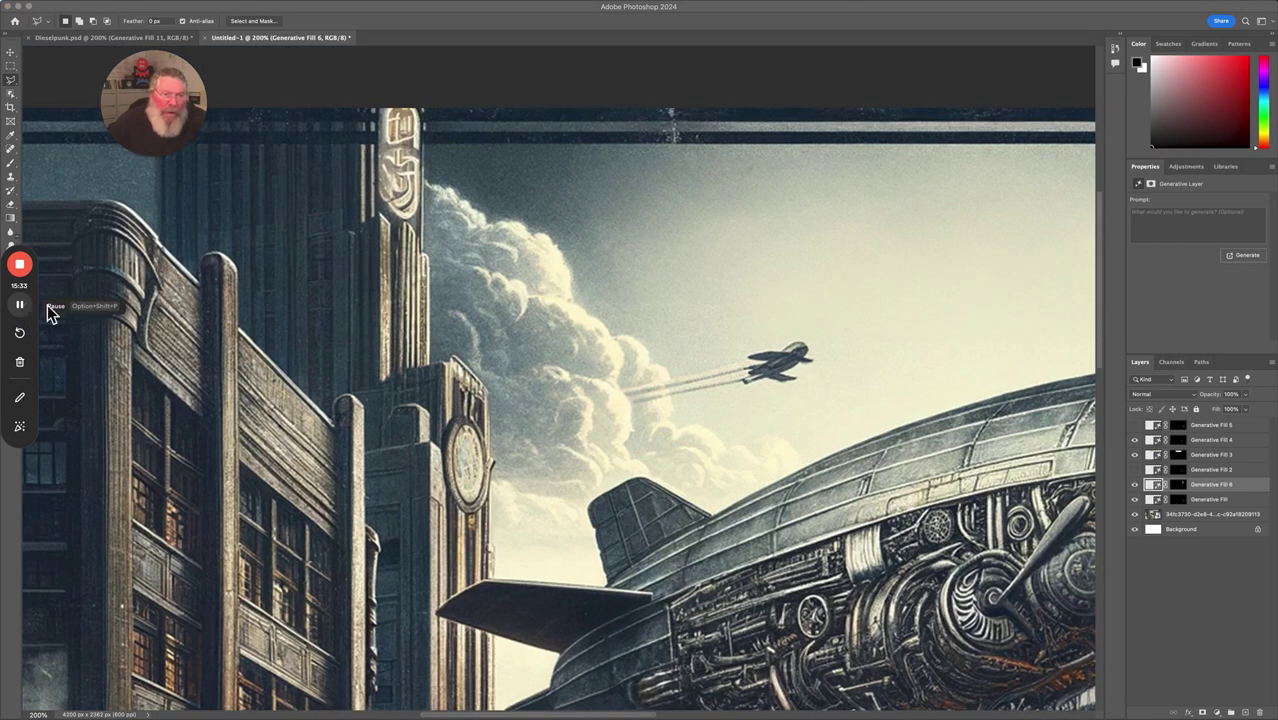
{"action": "key", "text": "super+z"}
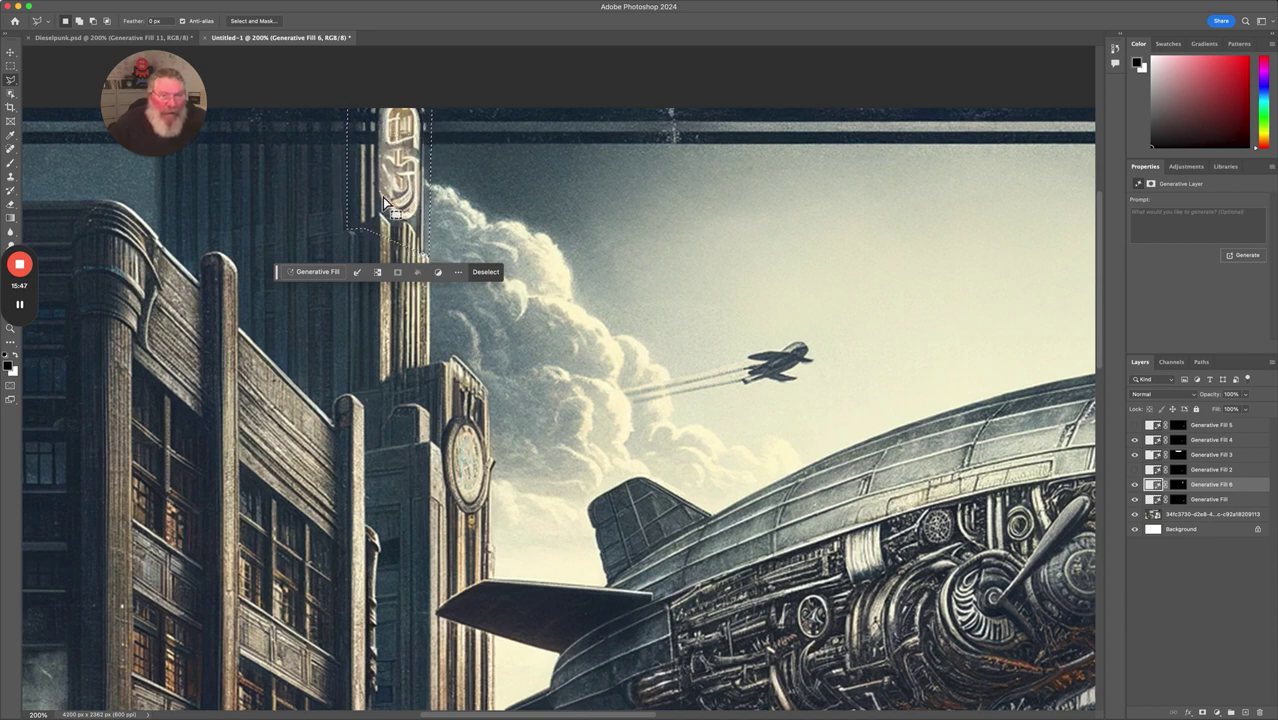
{"action": "left_click", "coordinate": [328, 273]}
{"action": "left_click", "coordinate": [497, 273]}
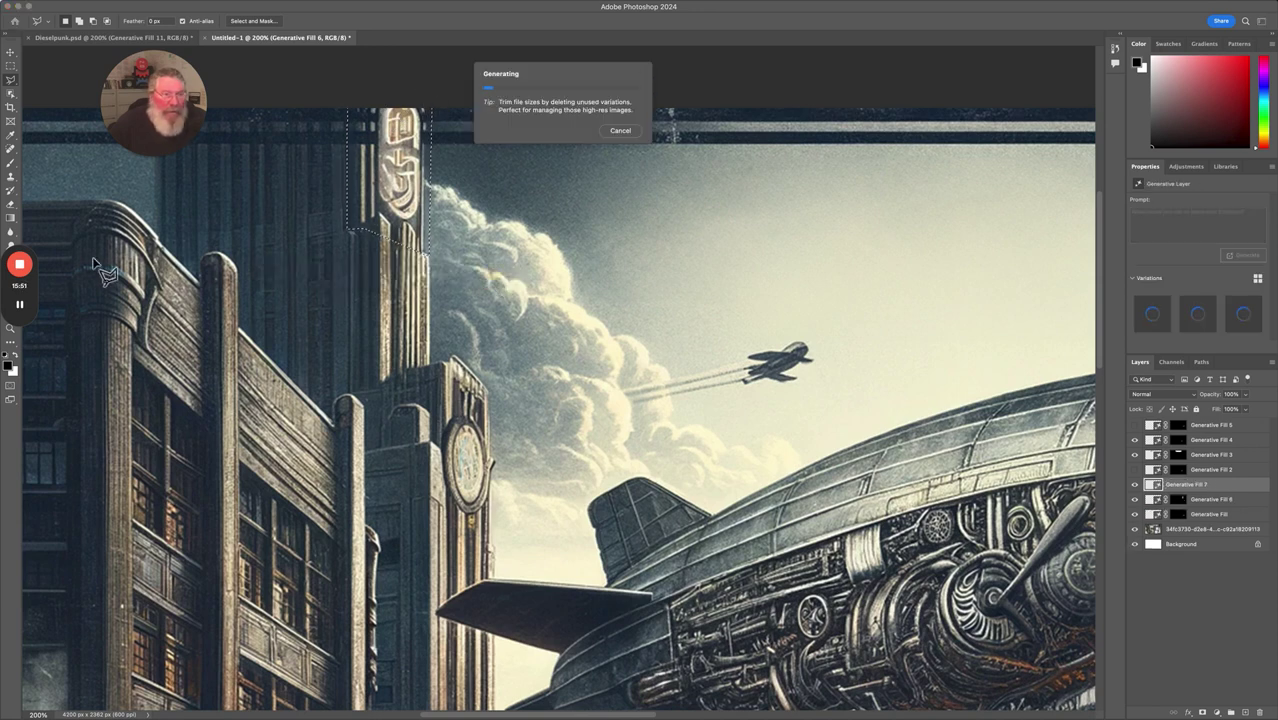
{"action": "left_click", "coordinate": [19, 304]}
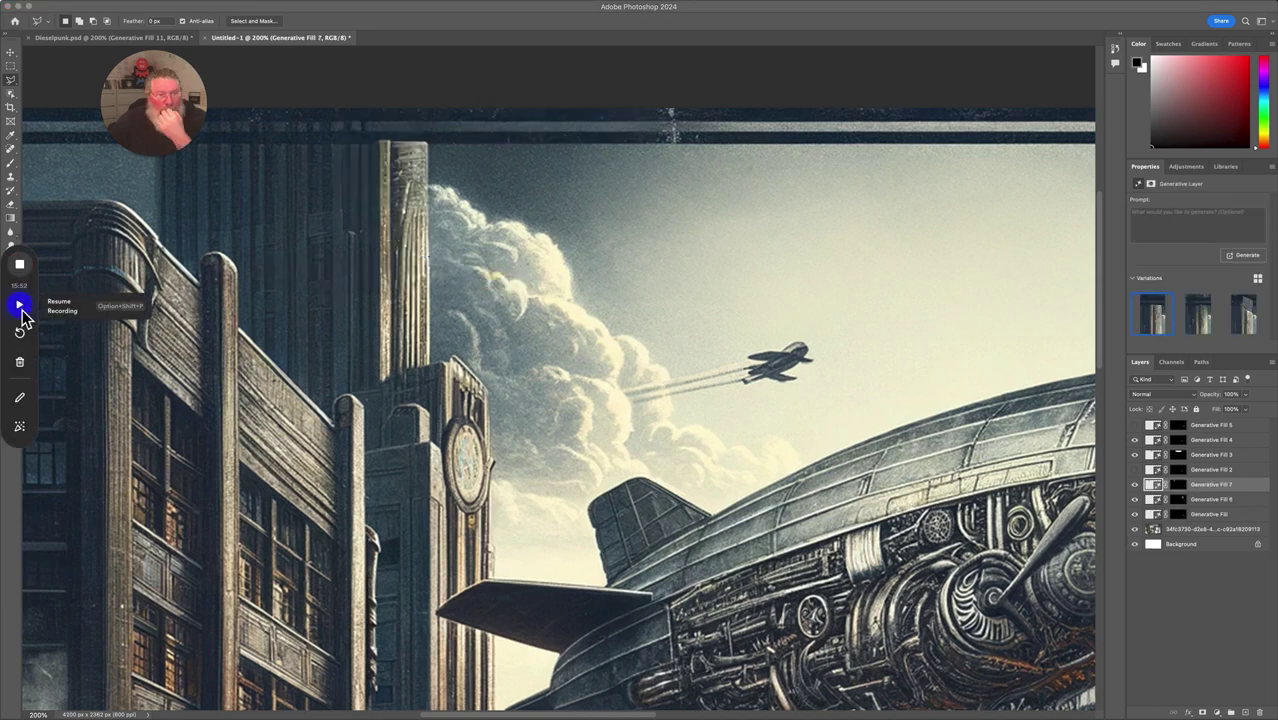
{"action": "left_click", "coordinate": [20, 305]}
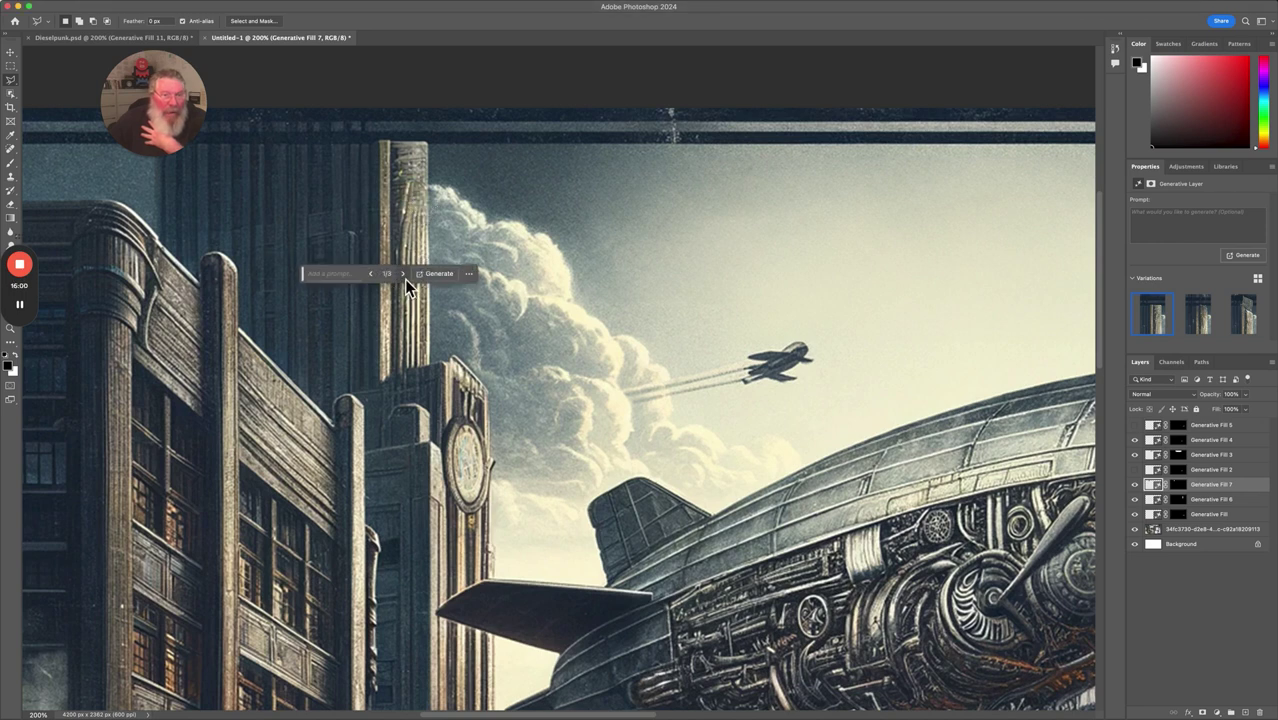
Review the clock tower fill variations, generate three more with an empty prompt, and choose the third of the six
{"action": "left_click", "coordinate": [404, 279]}
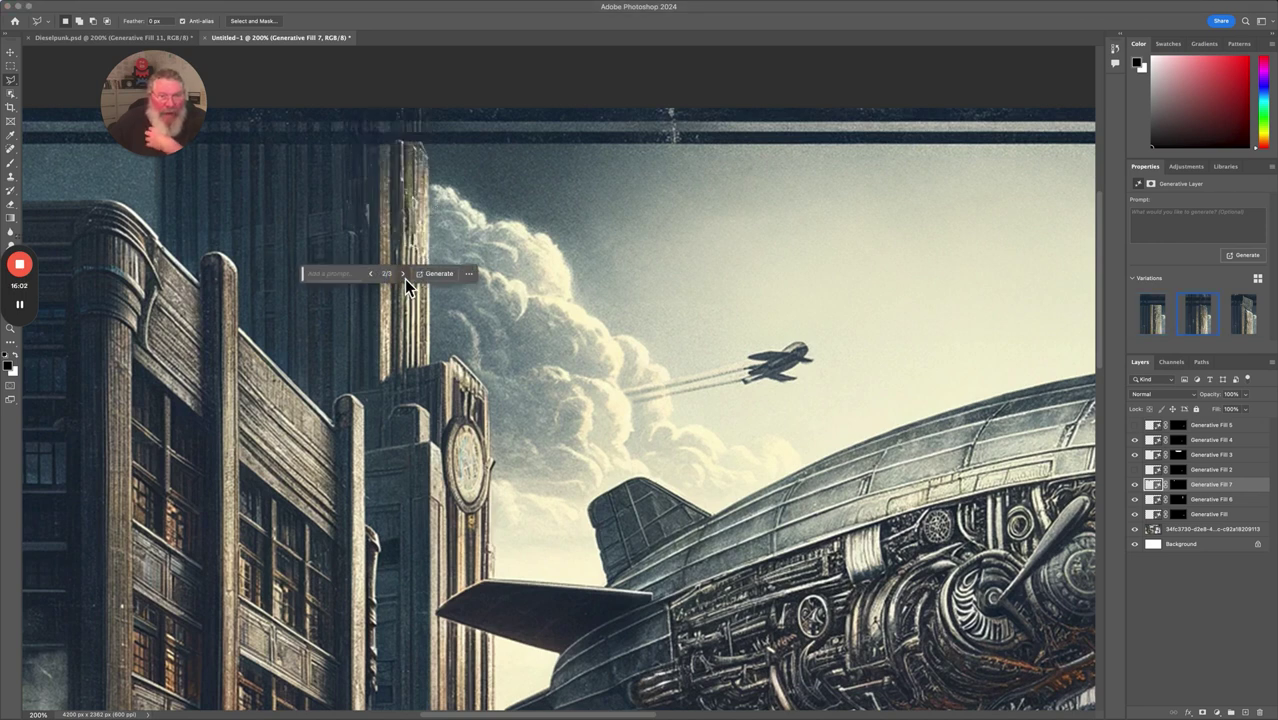
{"action": "left_click", "coordinate": [404, 279]}
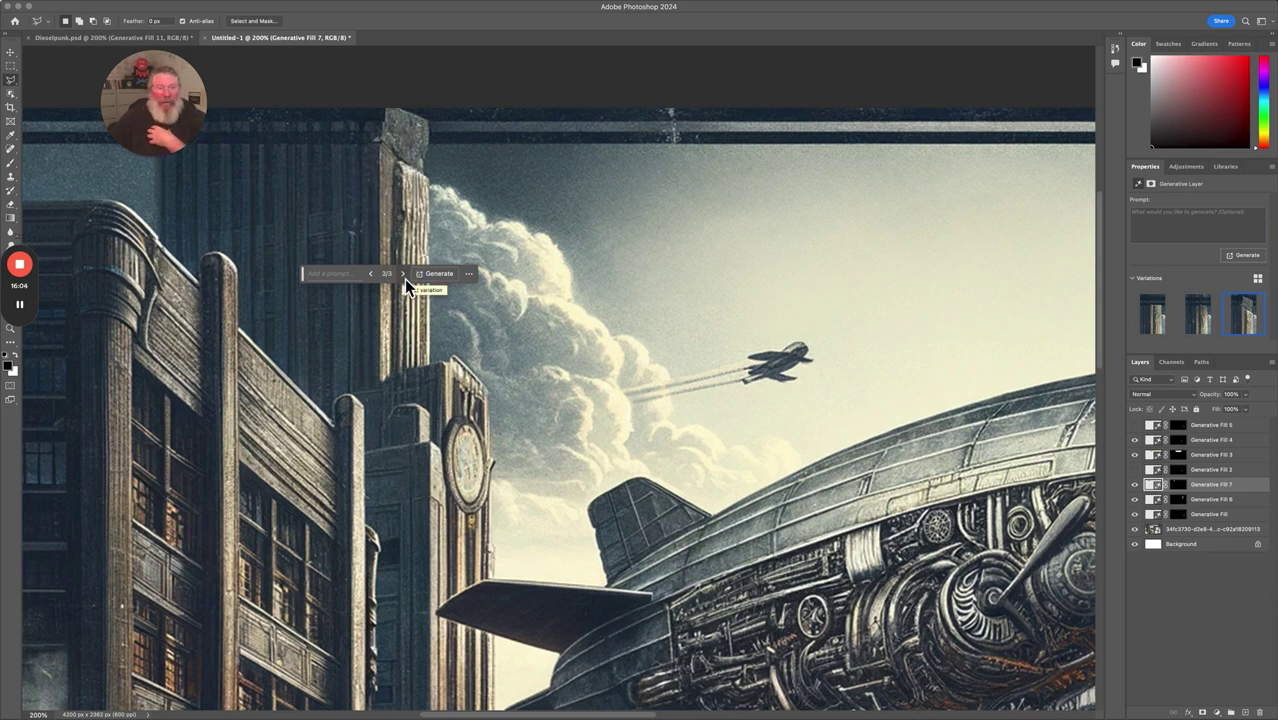
{"action": "left_click", "coordinate": [423, 276]}
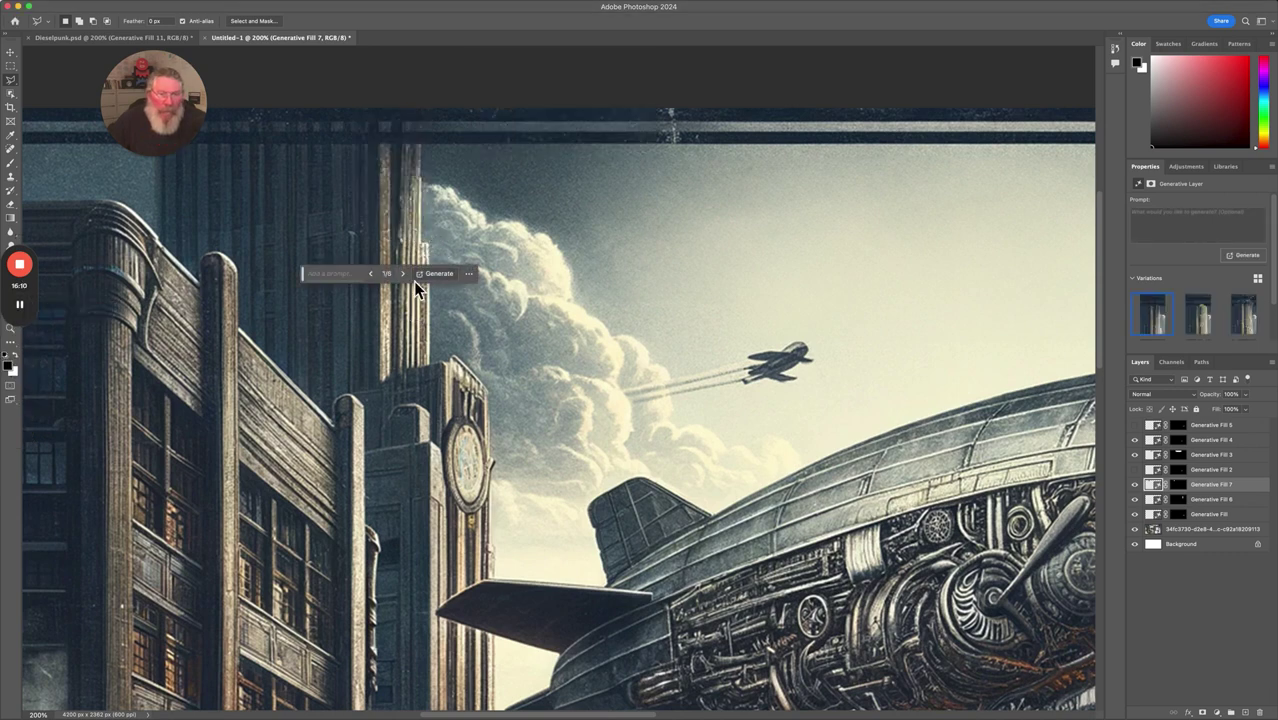
{"action": "left_click", "coordinate": [404, 276]}
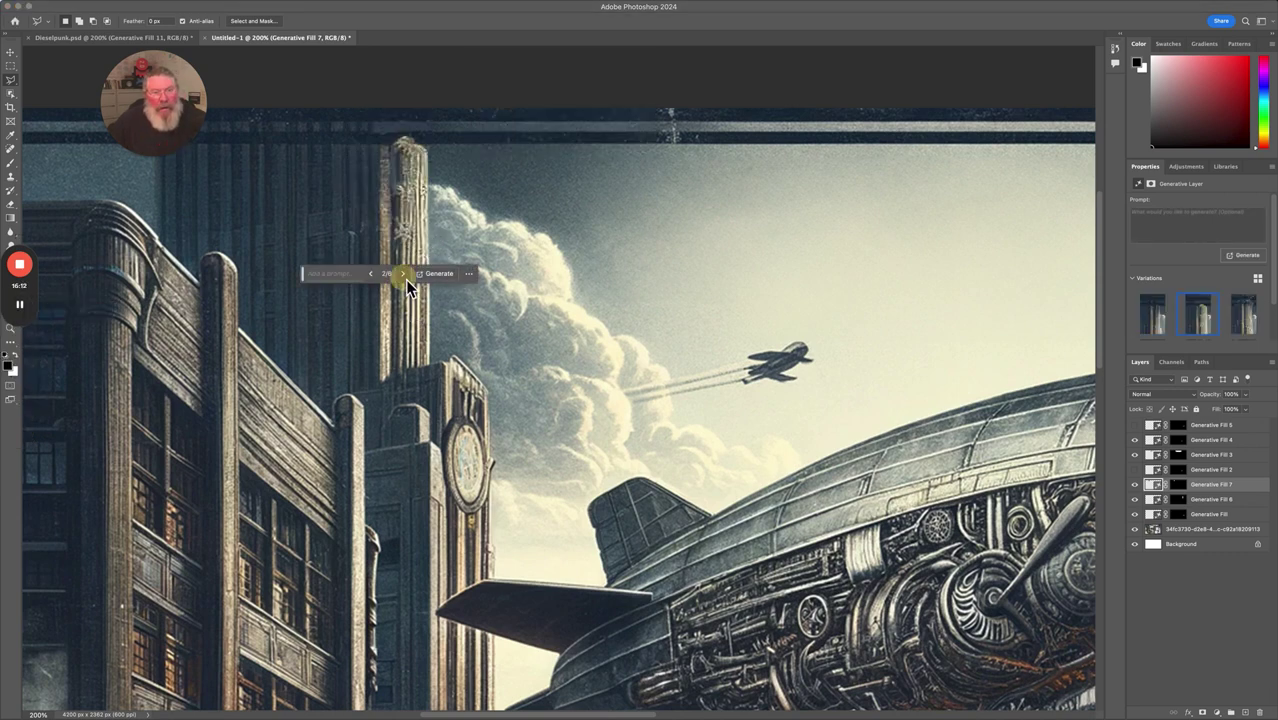
{"action": "left_click", "coordinate": [405, 279]}
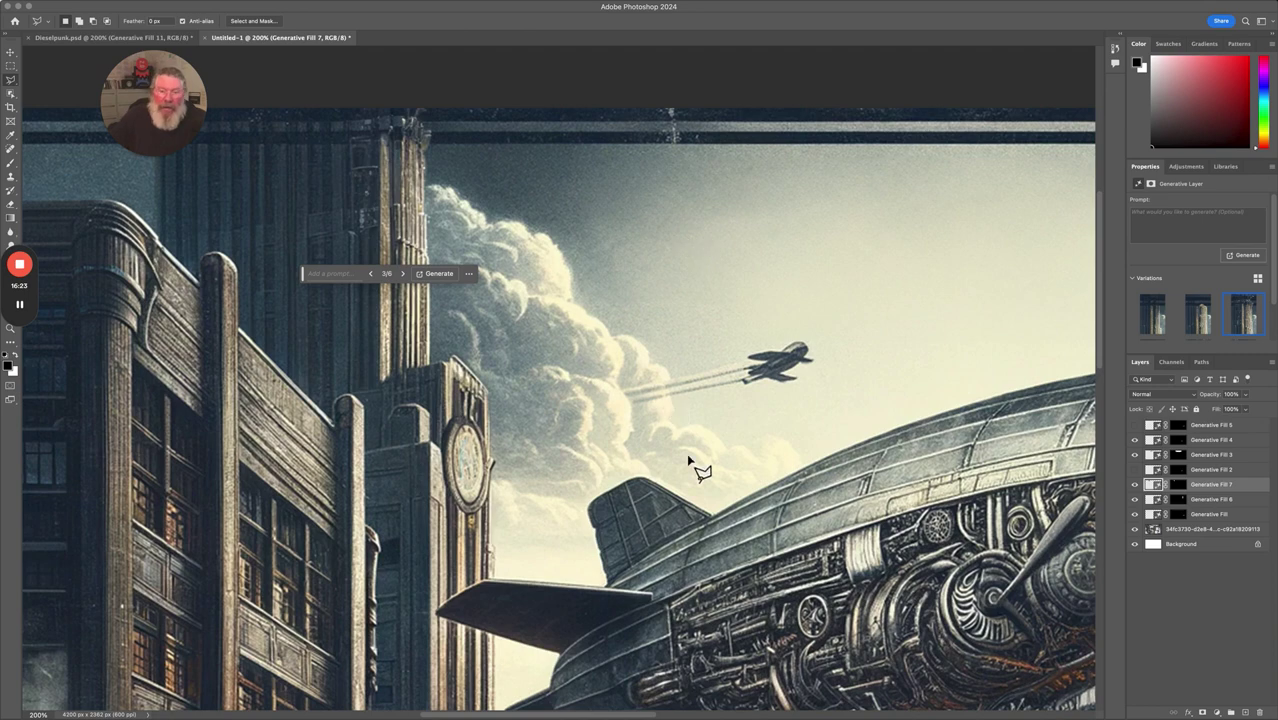
Try to replace the glowing rectangular sign on the brick facade using a tight Polygonal Lasso outline and Generative Fill with an empty prompt
{"action": "scroll", "coordinate": [1092, 427], "scroll_direction": "down", "scroll_amount": 10}
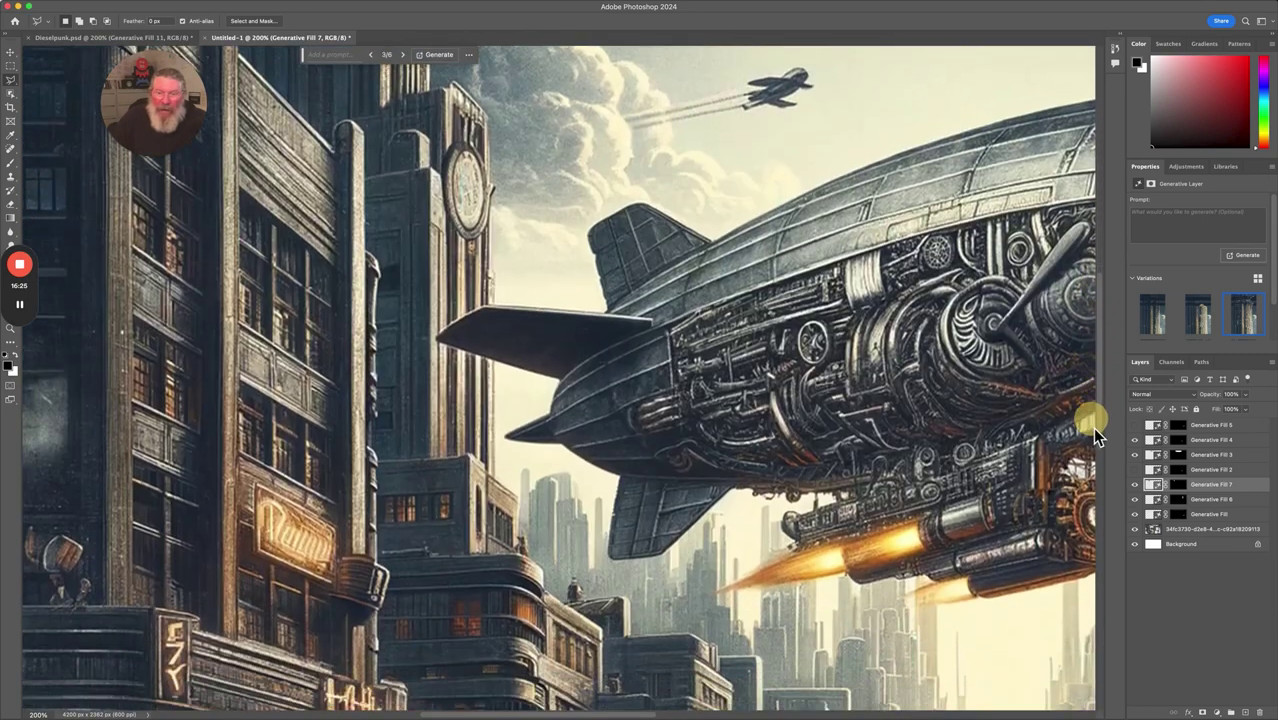
{"action": "scroll", "coordinate": [1080, 490], "scroll_direction": "down", "scroll_amount": 2}
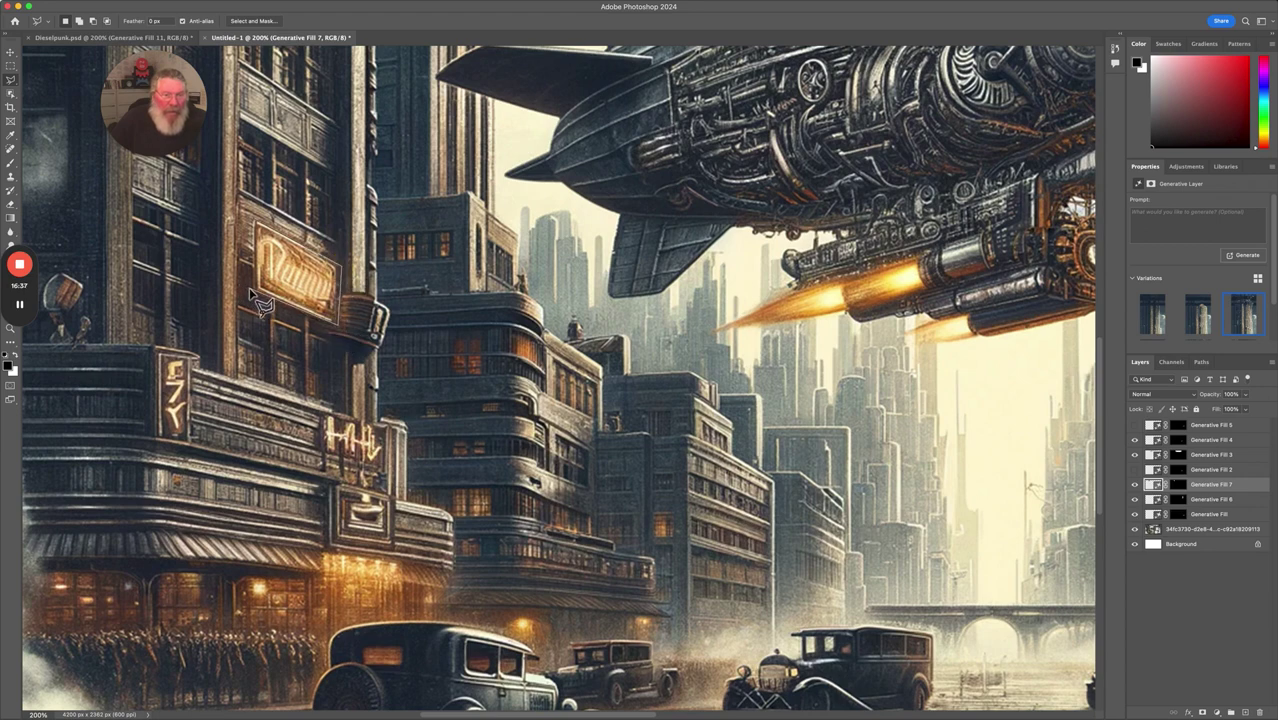
{"action": "left_click", "coordinate": [252, 217]}
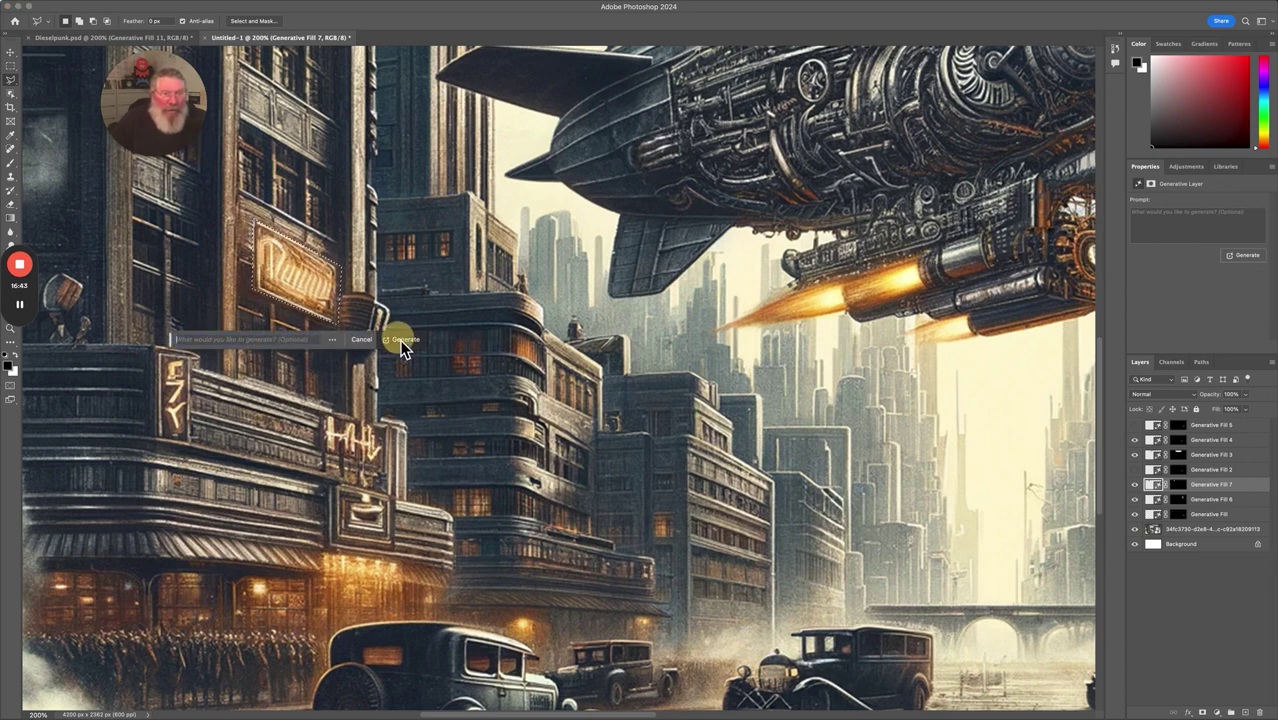
{"action": "left_click", "coordinate": [400, 339]}
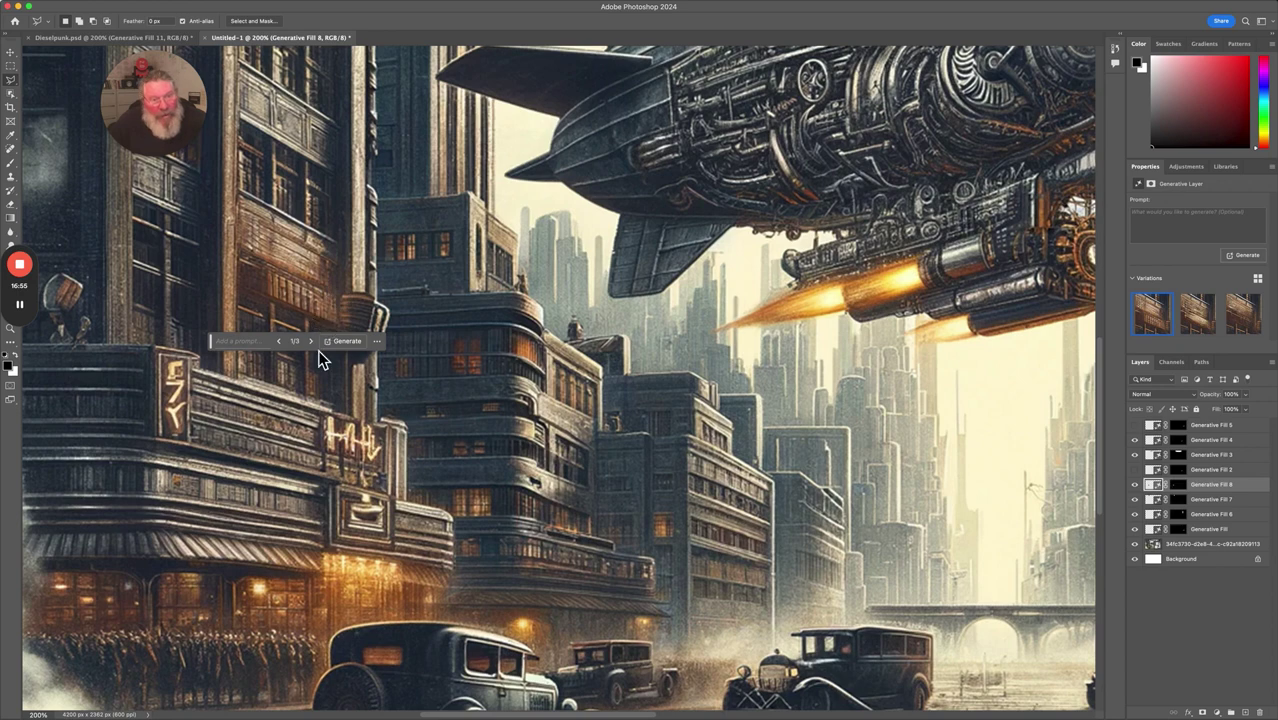
Review the facade sign's fill variations, generate three more with an empty prompt, and look through the enlarged set
{"action": "left_click", "coordinate": [311, 341]}
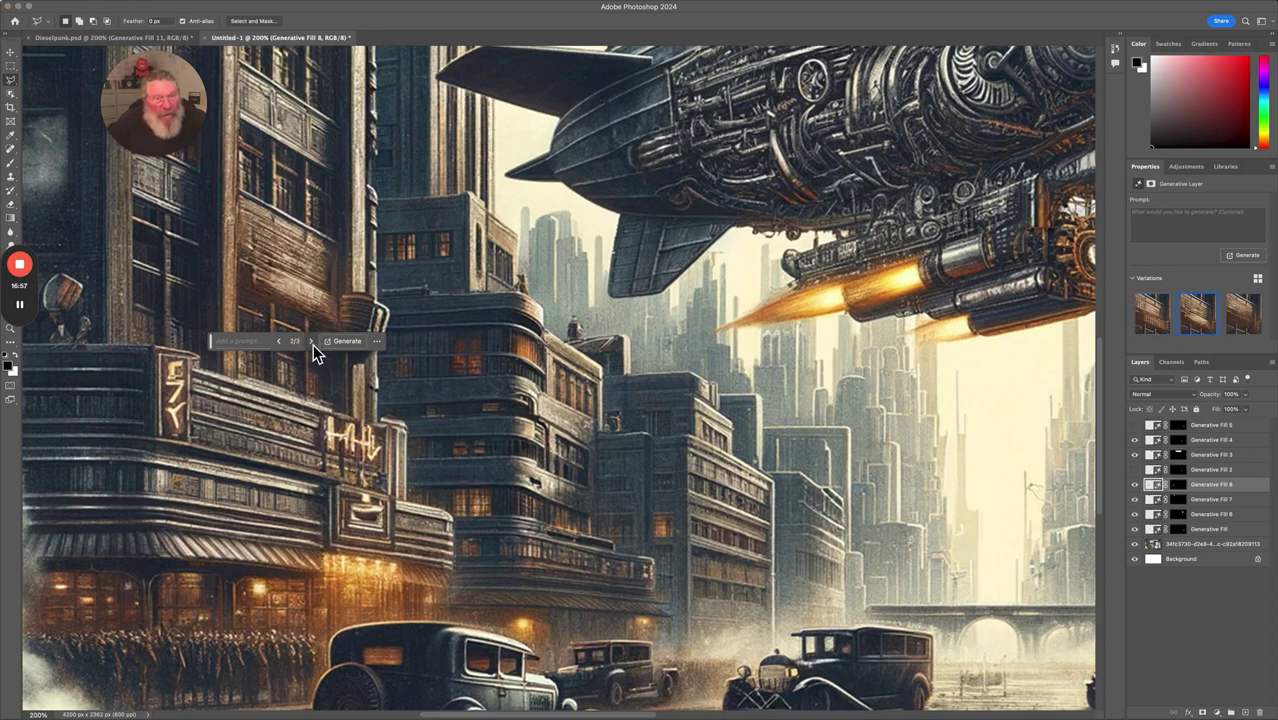
{"action": "left_click", "coordinate": [311, 341]}
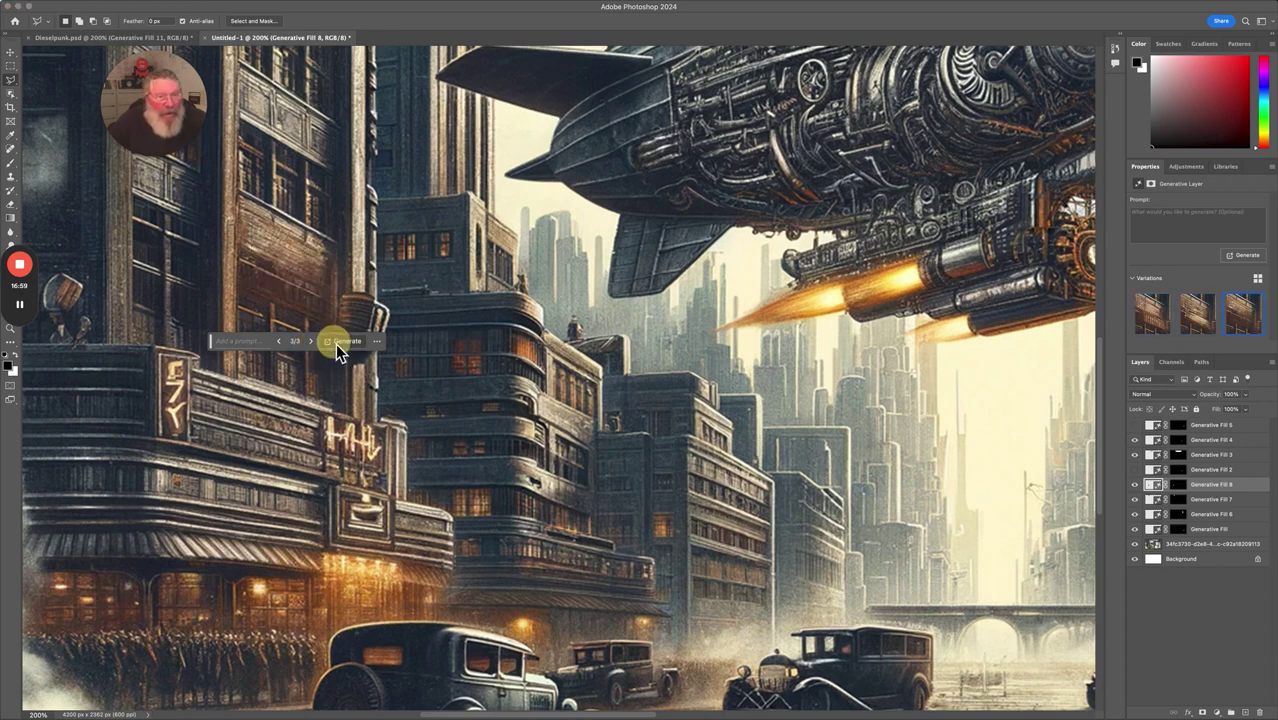
{"action": "left_click", "coordinate": [336, 345]}
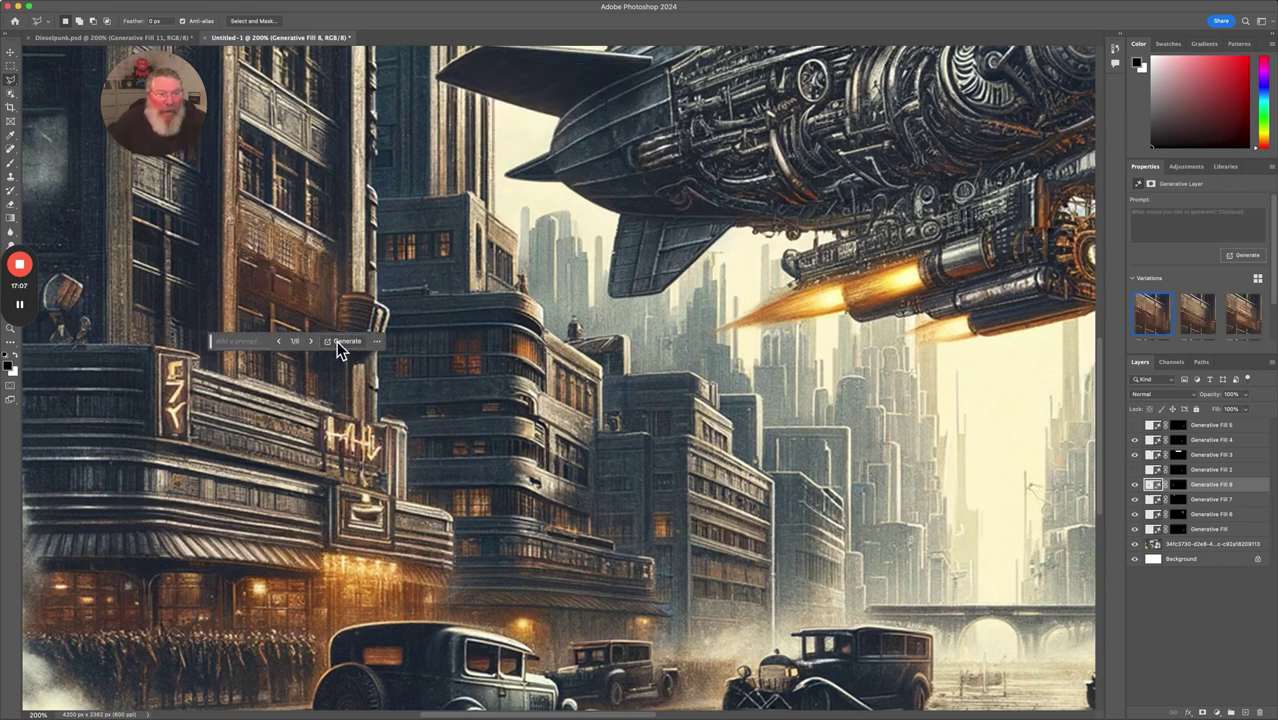
{"action": "left_click", "coordinate": [311, 342]}
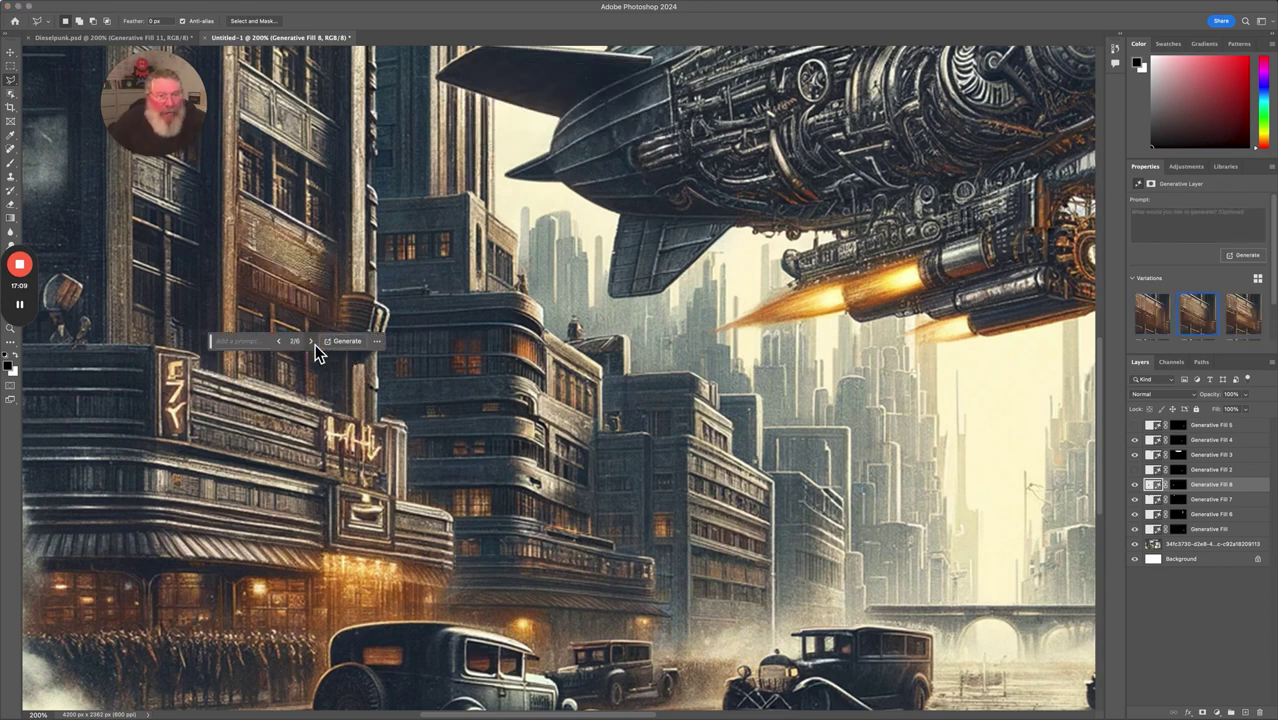
{"action": "left_click", "coordinate": [311, 342]}
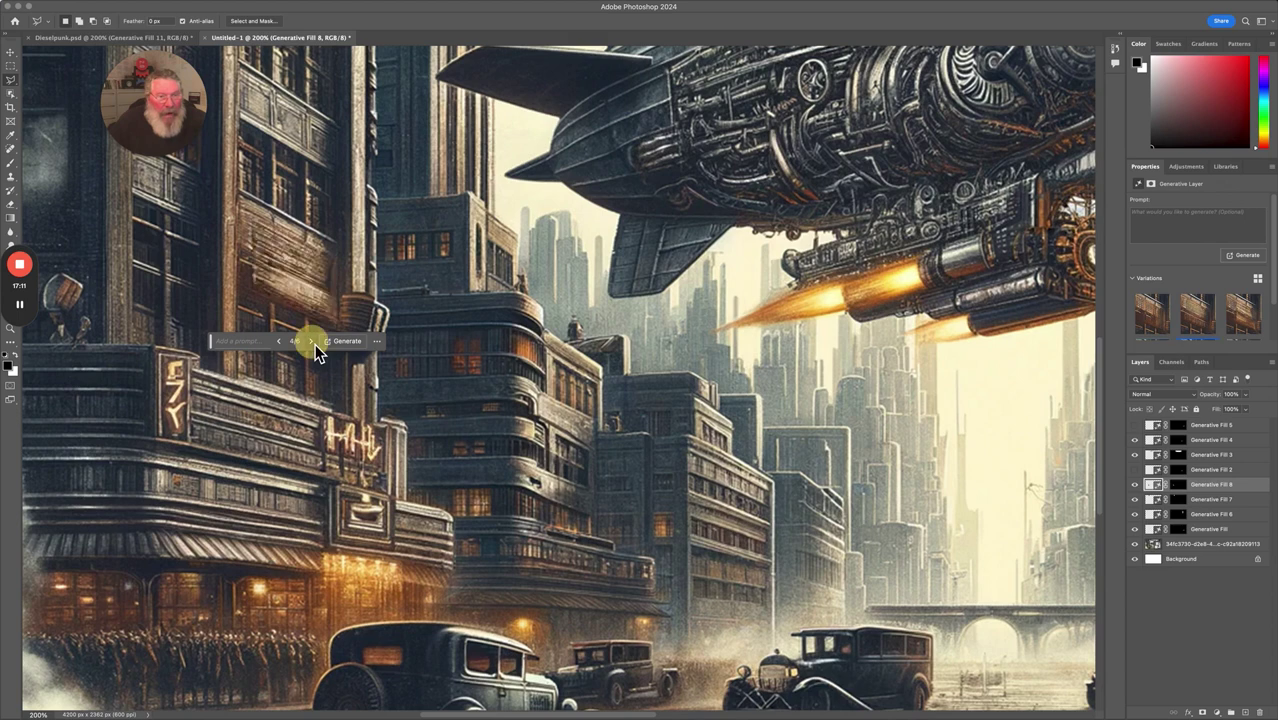
Switch to Dieselpunk.psd, examine how the sign area on the brick facade was filled, and return to Untitled-1
{"action": "left_click", "coordinate": [97, 40]}
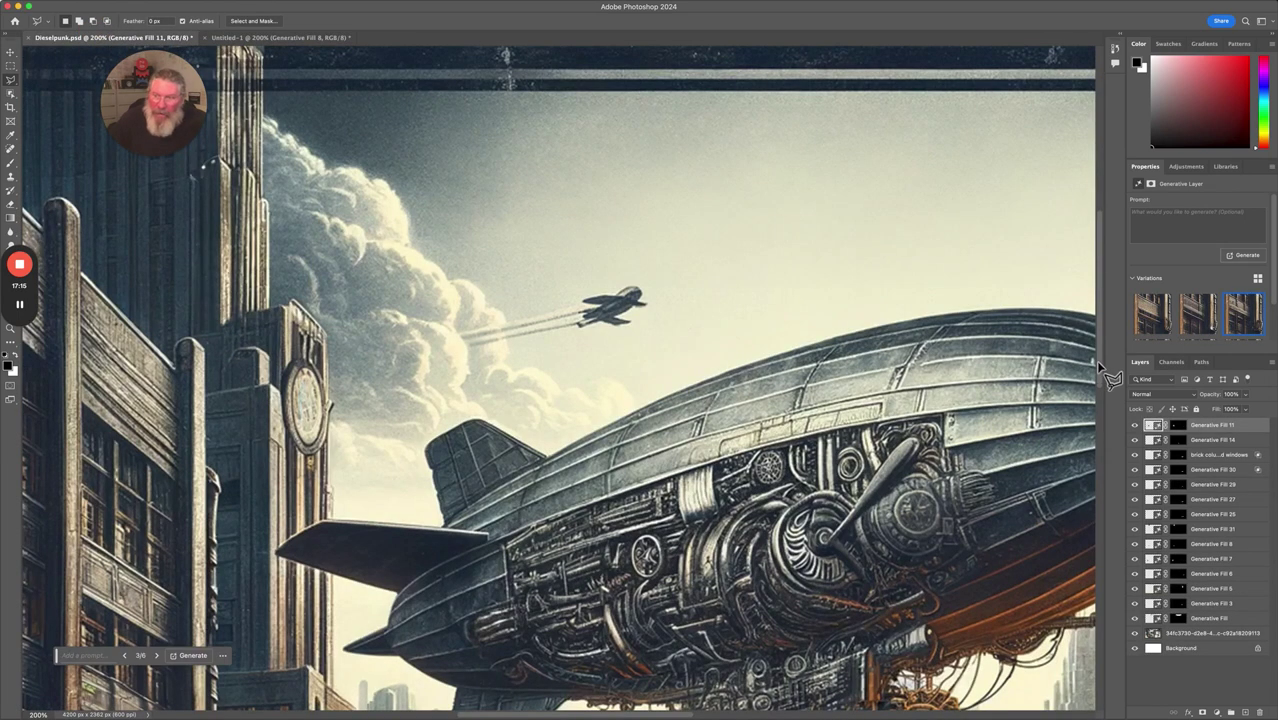
{"action": "left_click_drag", "start_coordinate": [1101, 355], "coordinate": [1088, 478]}
{"action": "left_click_drag", "start_coordinate": [689, 714], "coordinate": [650, 714]}
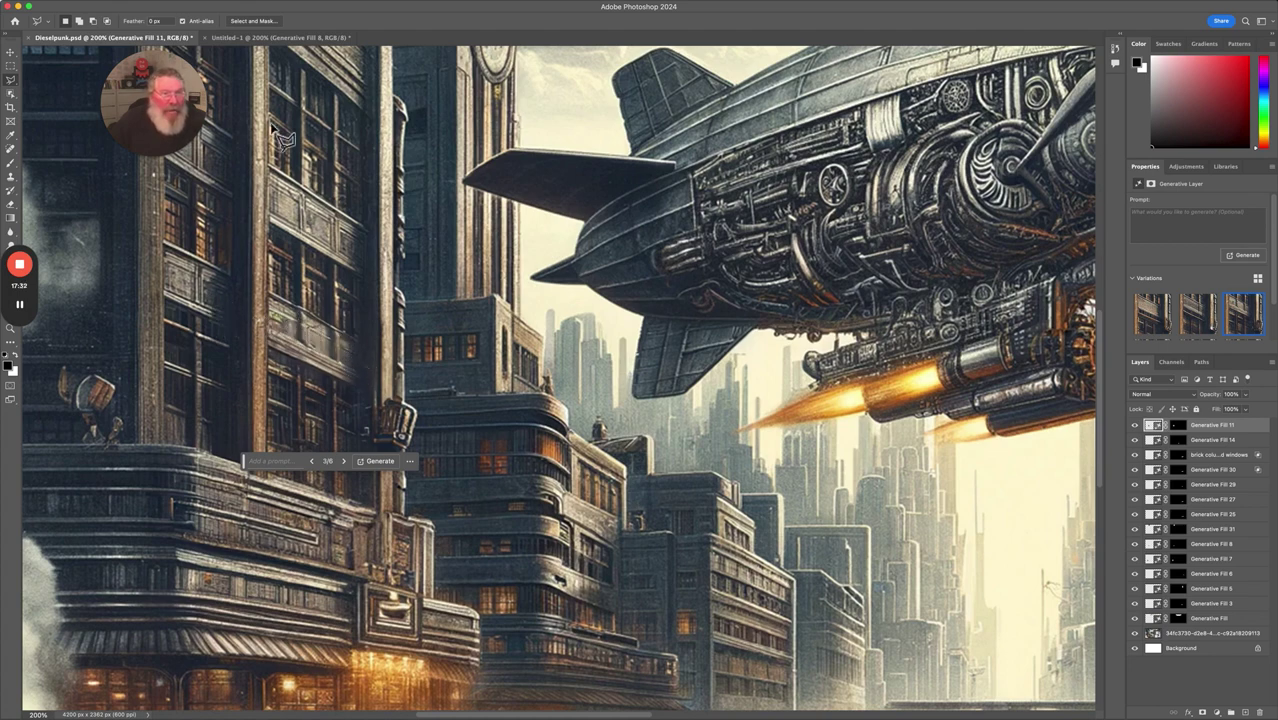
{"action": "left_click", "coordinate": [250, 38]}
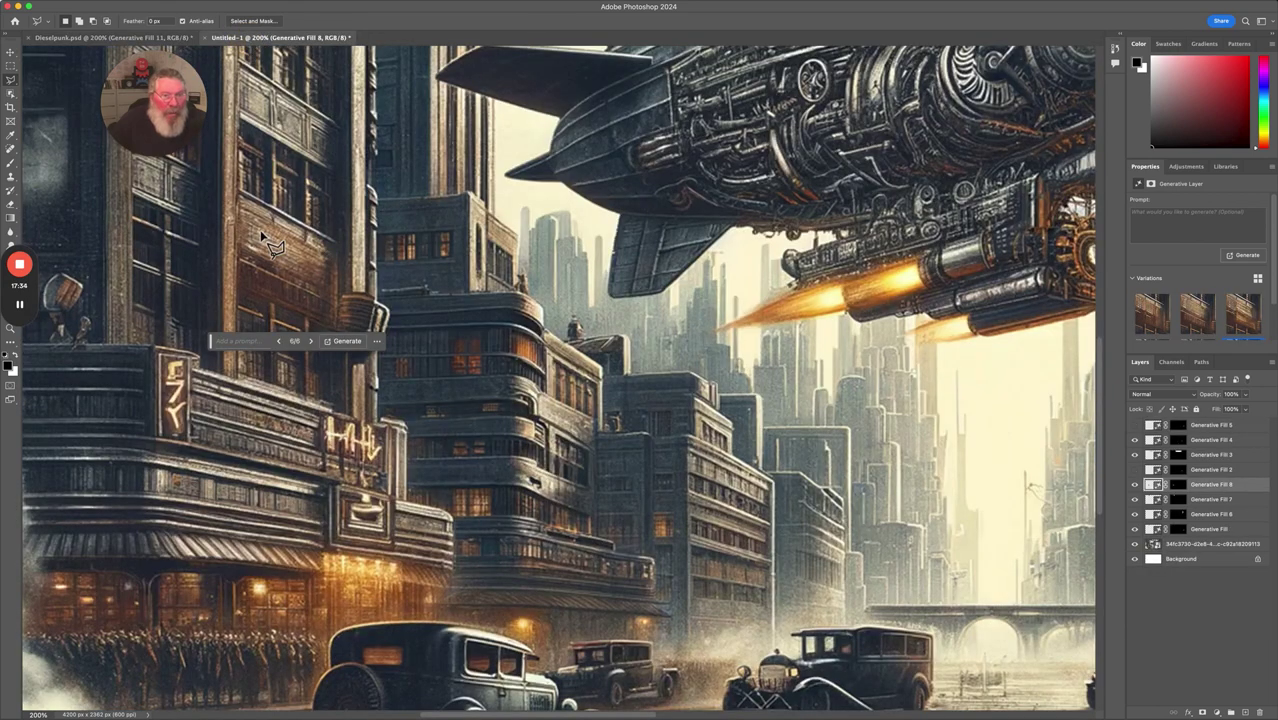
Delete the Generative Fill 8 layer, then outline the whole facade area around the glowing sign and apply Generative Fill with an empty prompt
{"action": "left_click", "coordinate": [1261, 712]}
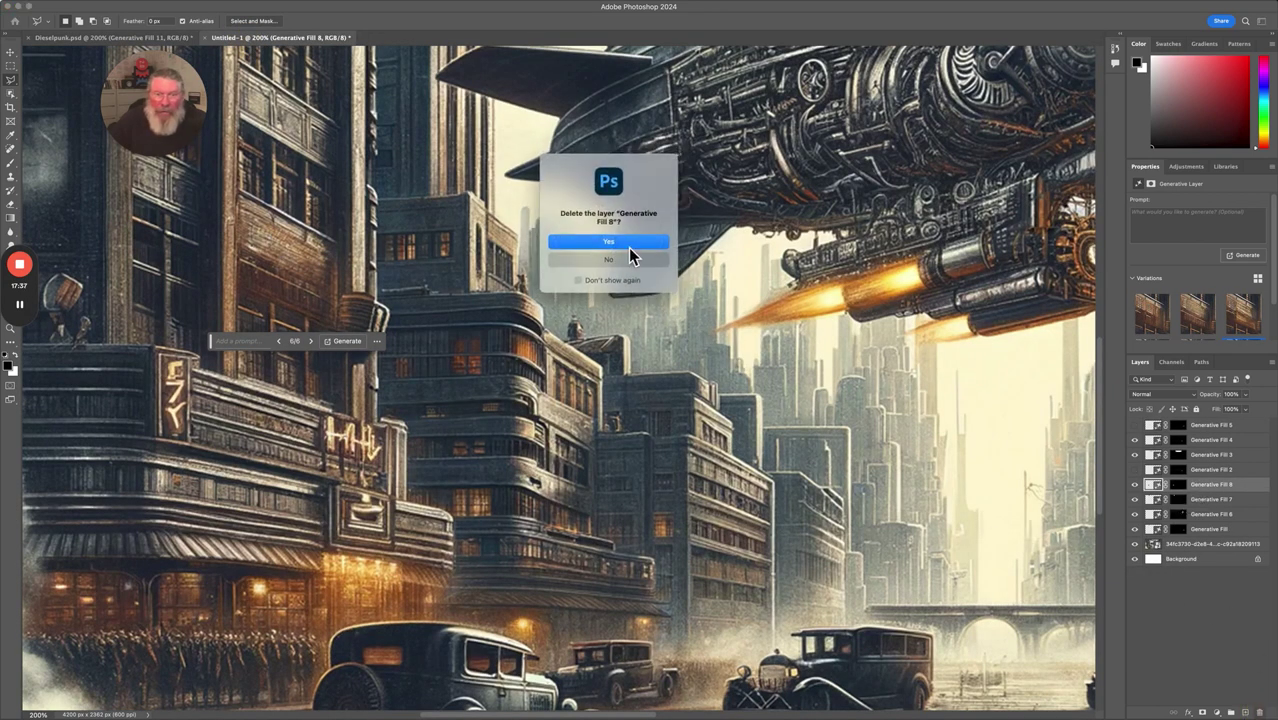
{"action": "left_click", "coordinate": [608, 243]}
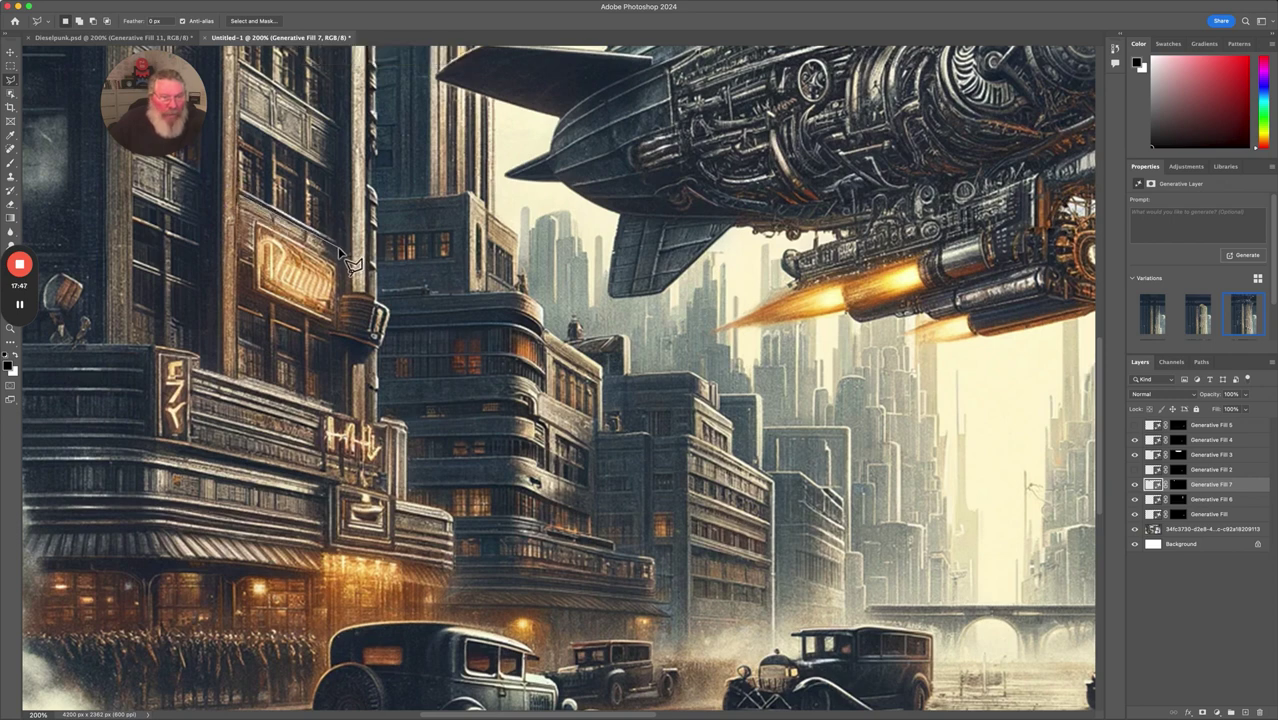
{"action": "mouse_move", "coordinate": [340, 249]}
{"action": "left_mouse_down"}
{"action": "mouse_move", "coordinate": [336, 328]}
{"action": "mouse_move", "coordinate": [242, 292]}
{"action": "left_mouse_up"}
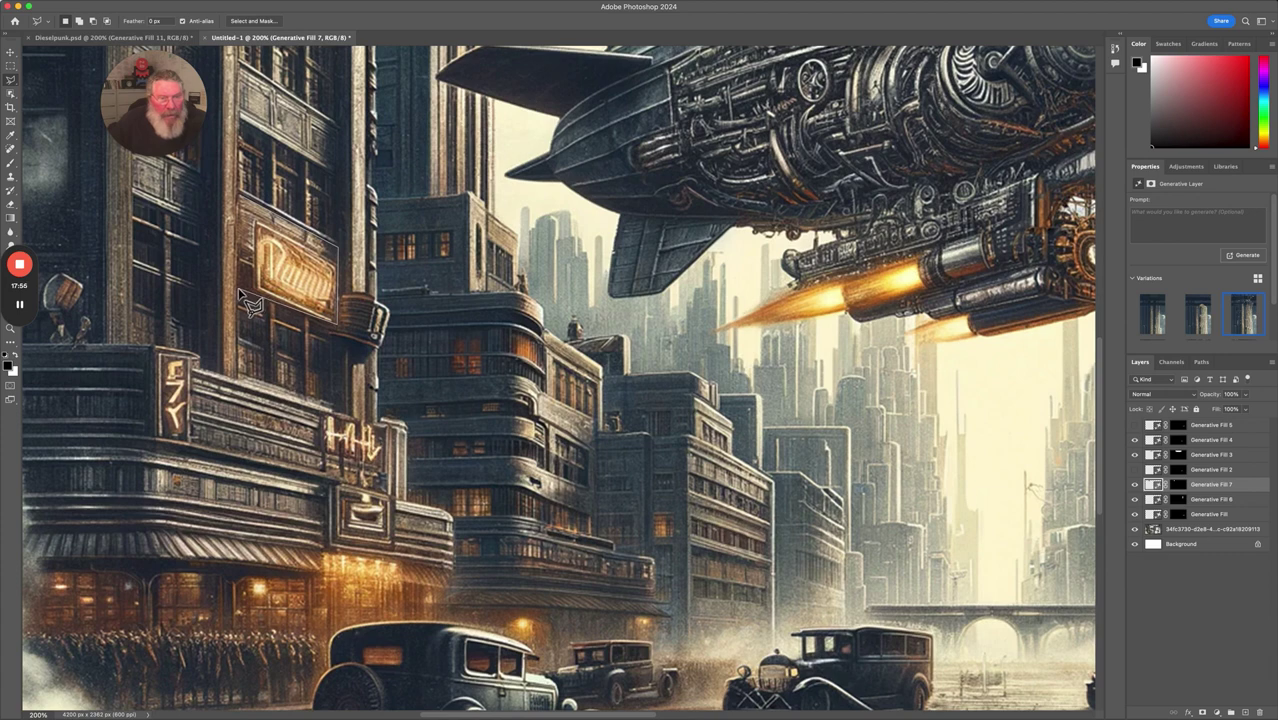
{"action": "left_click_drag", "start_coordinate": [239, 292], "coordinate": [238, 193]}
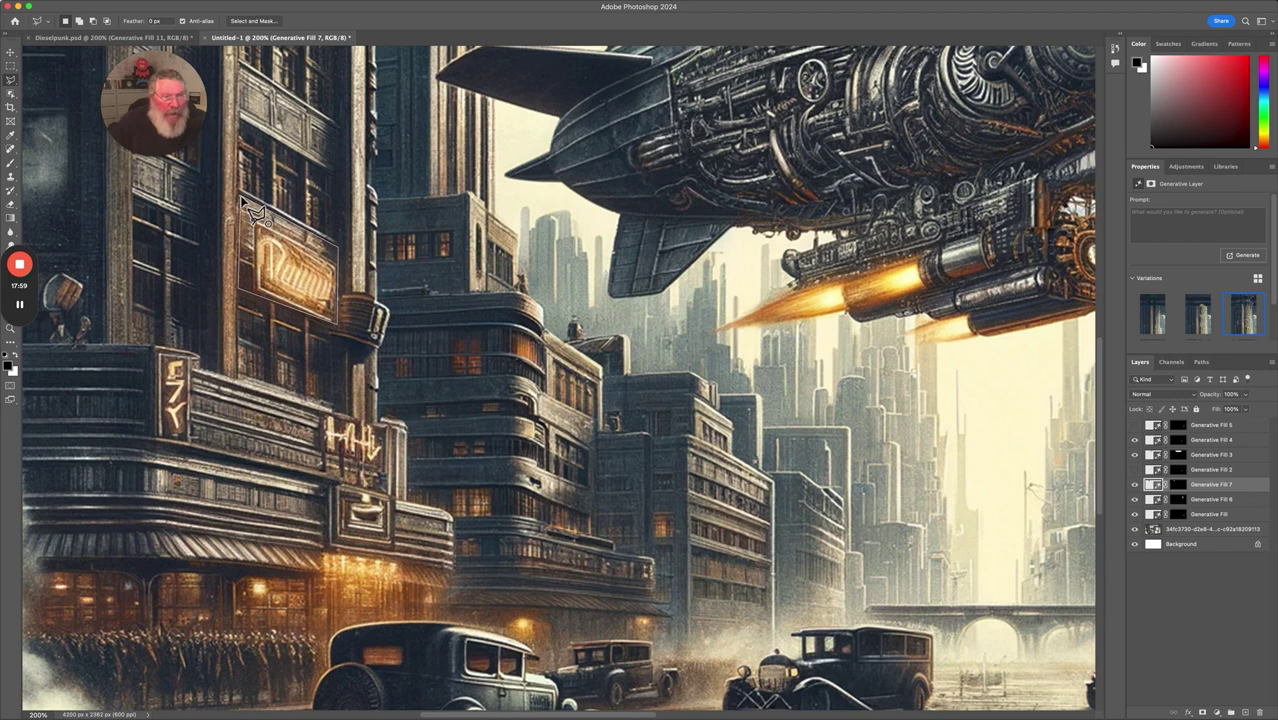
{"action": "left_click", "coordinate": [240, 195]}
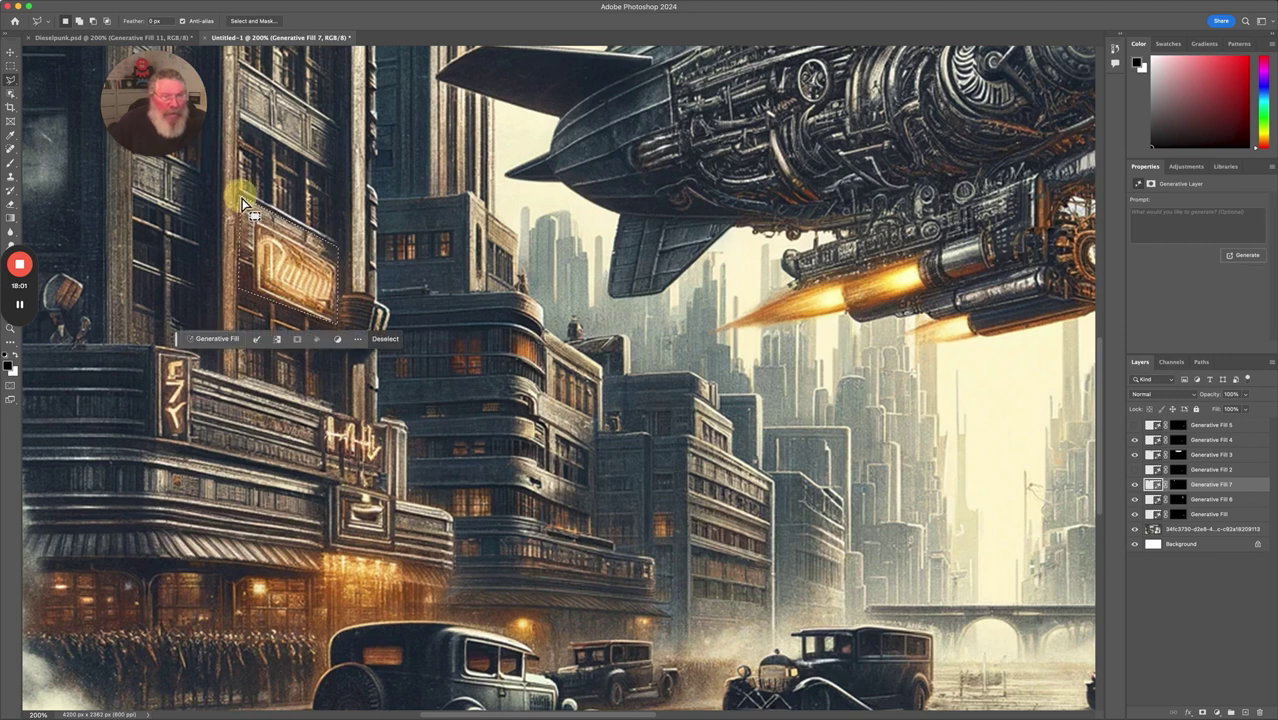
{"action": "left_click", "coordinate": [215, 339]}
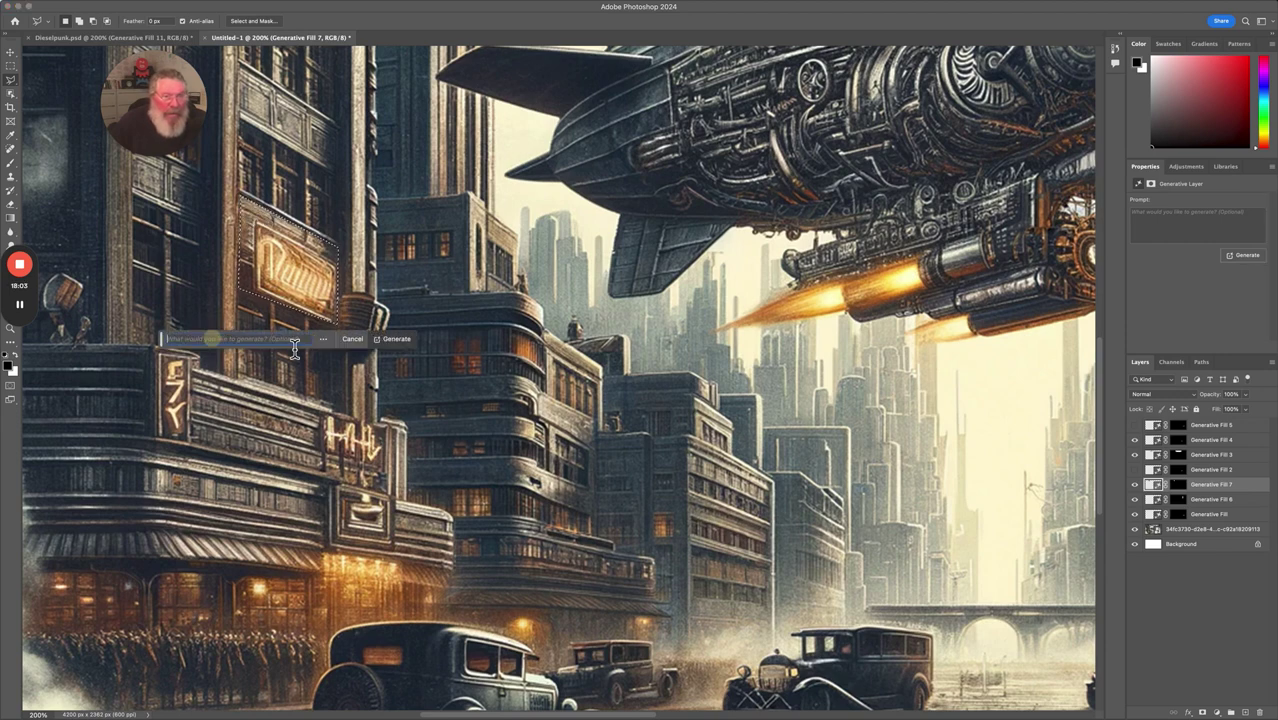
{"action": "left_click", "coordinate": [389, 340]}
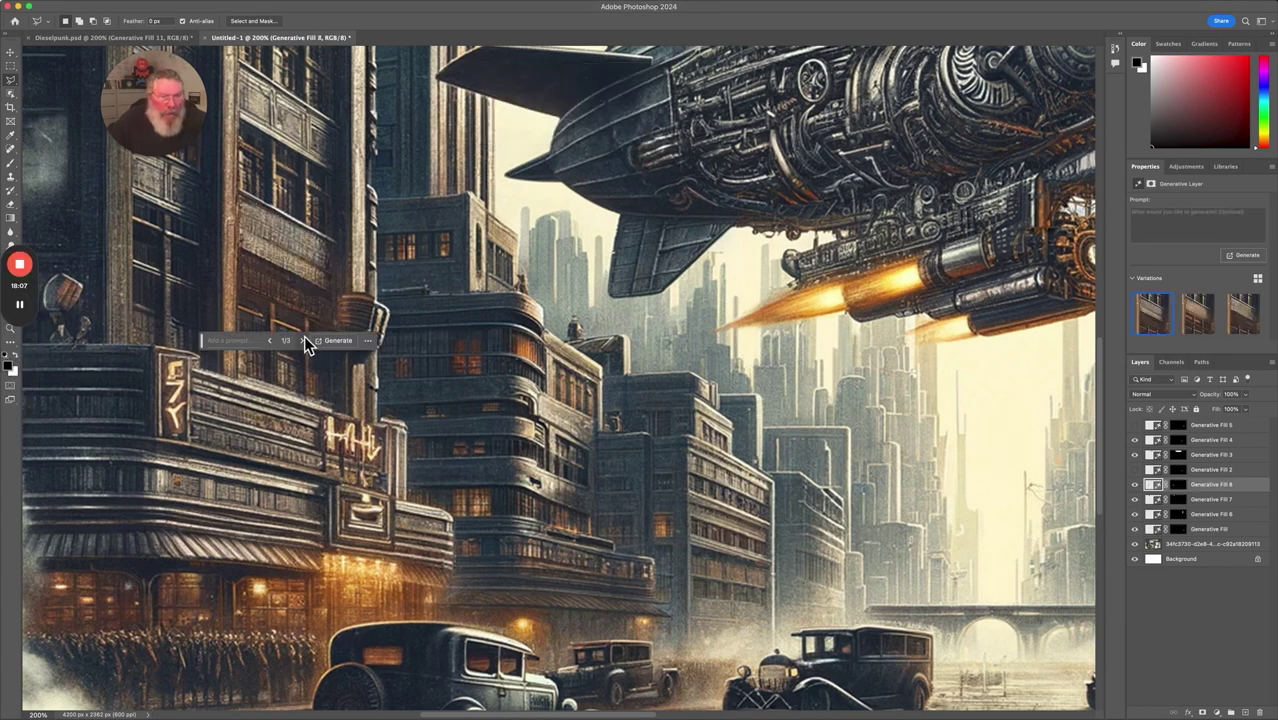
Compare the three variations of the facade fill and choose the second one
{"action": "left_click", "coordinate": [303, 341]}
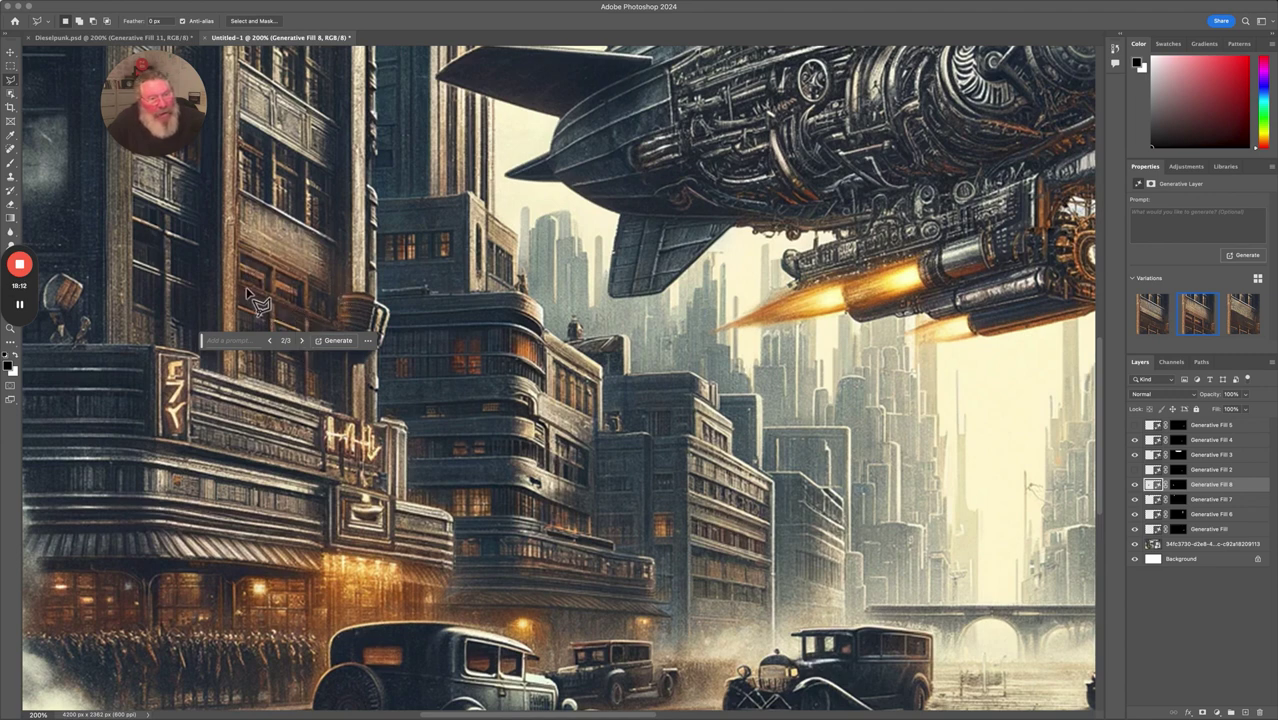
{"action": "left_click", "coordinate": [302, 341]}
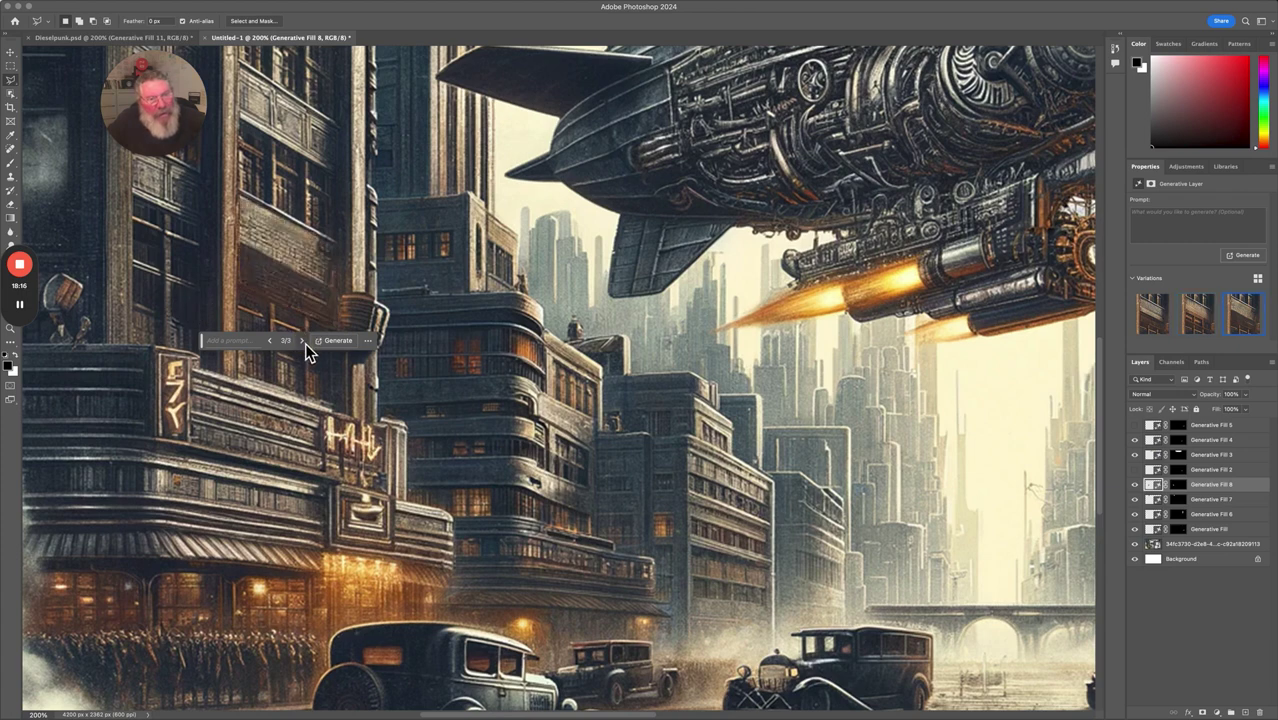
{"action": "left_click", "coordinate": [271, 341]}
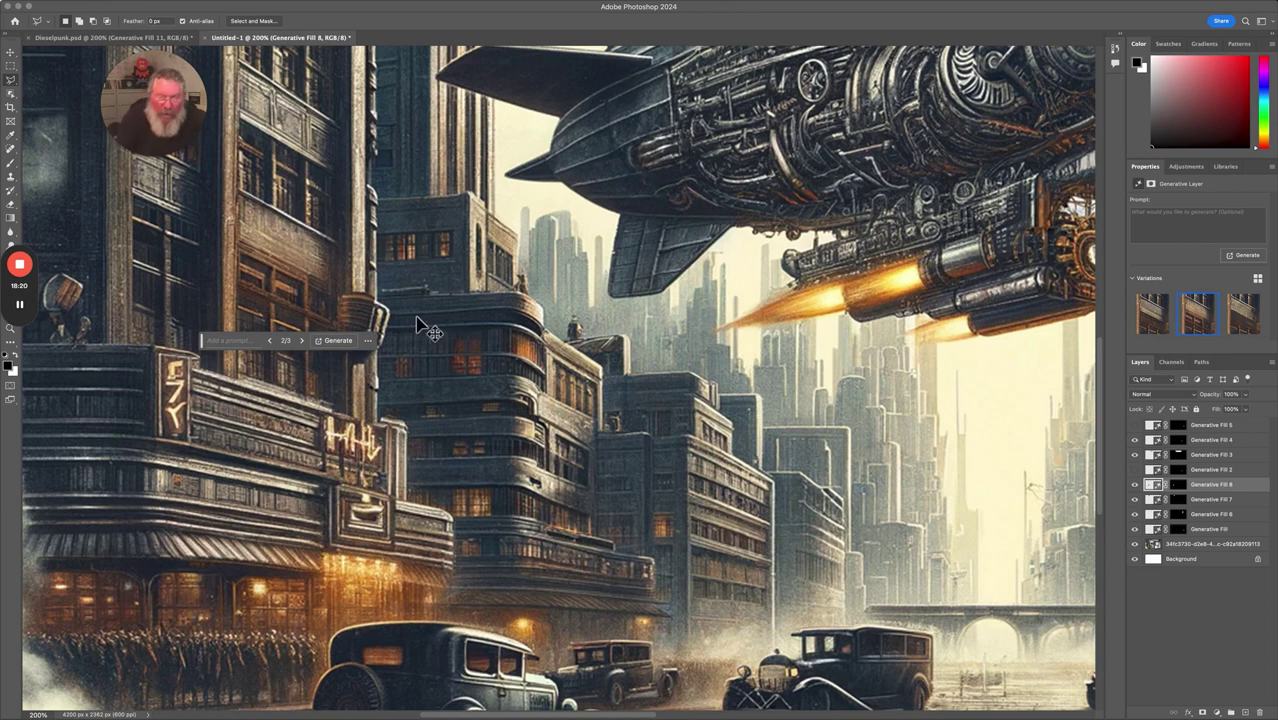
{"action": "key", "text": "super+minus"}
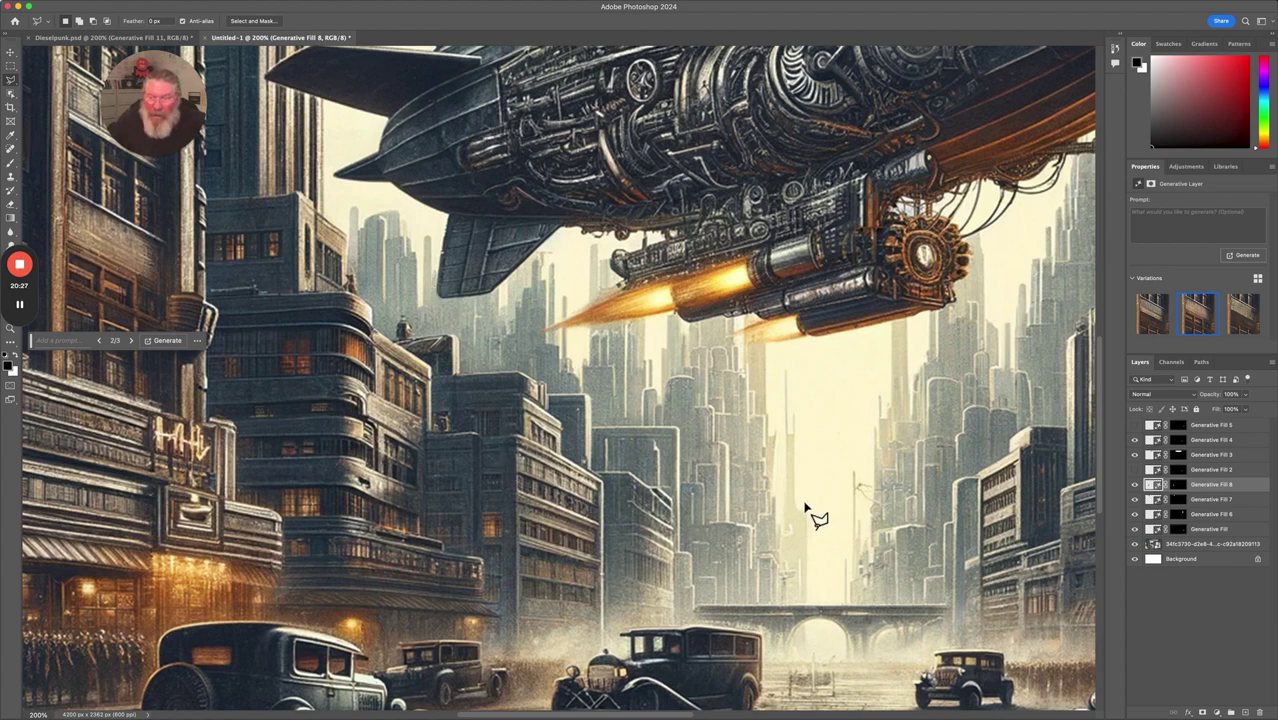
Outline the faint artifact on the street between the cars, apply Generative Fill with an empty prompt, and choose the third variation
{"action": "left_click_drag", "start_coordinate": [673, 712], "coordinate": [752, 712]}
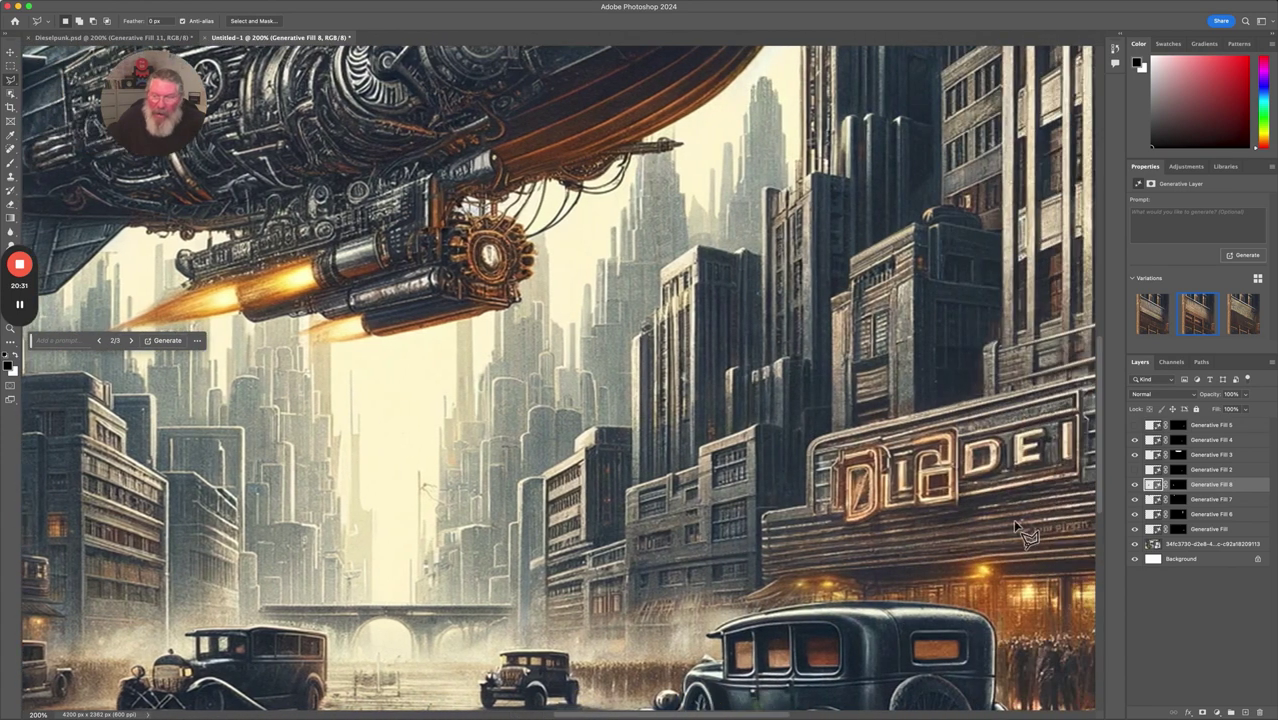
{"action": "scroll", "coordinate": [1095, 490], "scroll_direction": "down", "scroll_amount": 5}
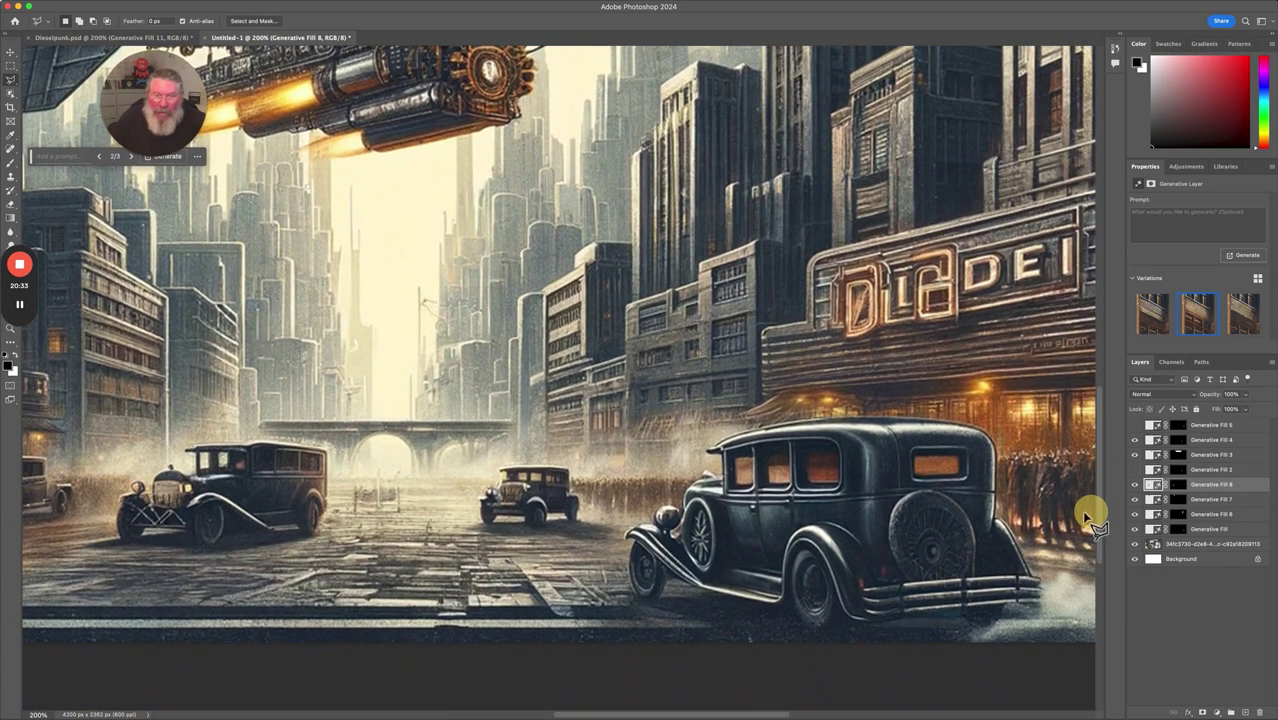
{"action": "left_click", "coordinate": [11, 80]}
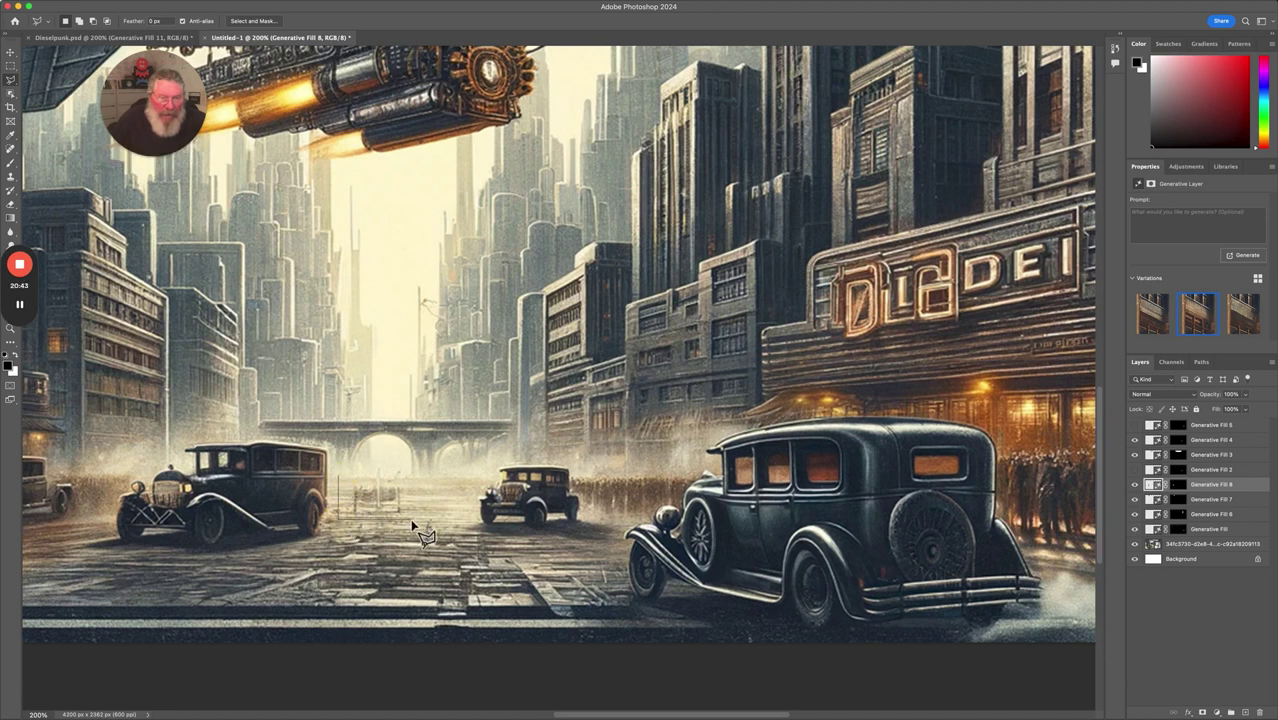
{"action": "left_click", "coordinate": [338, 478]}
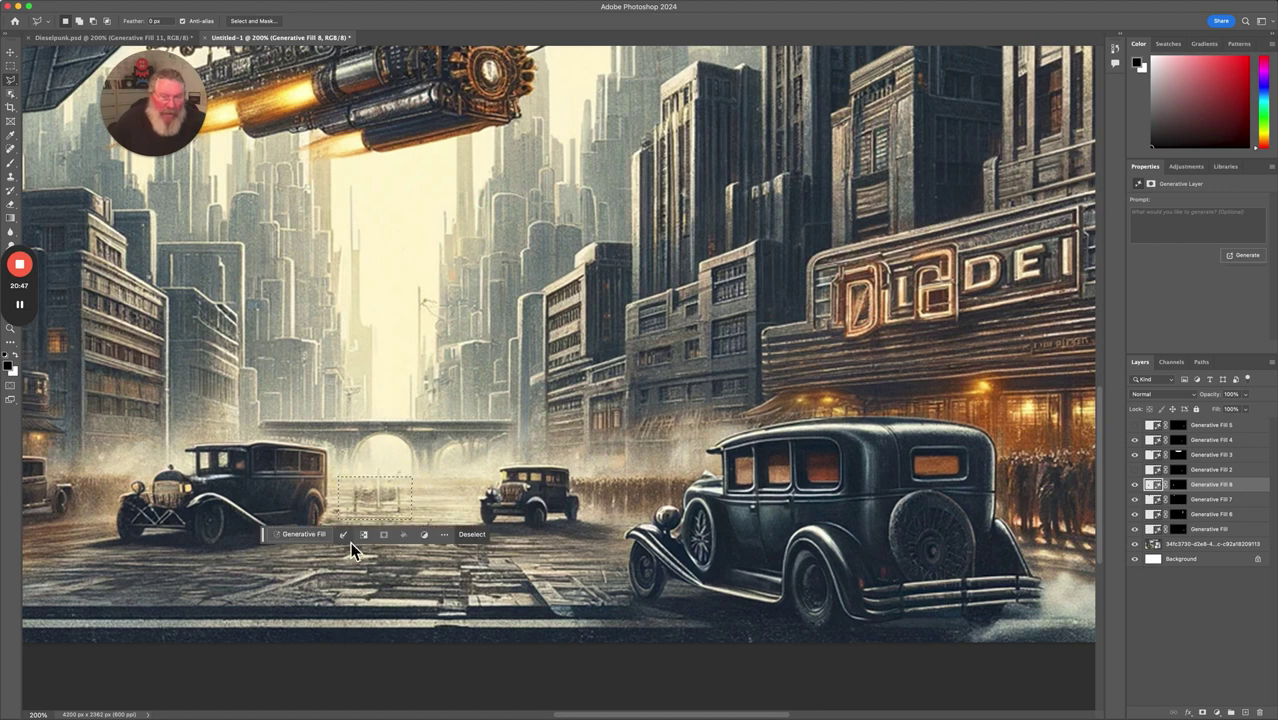
{"action": "left_click", "coordinate": [311, 535]}
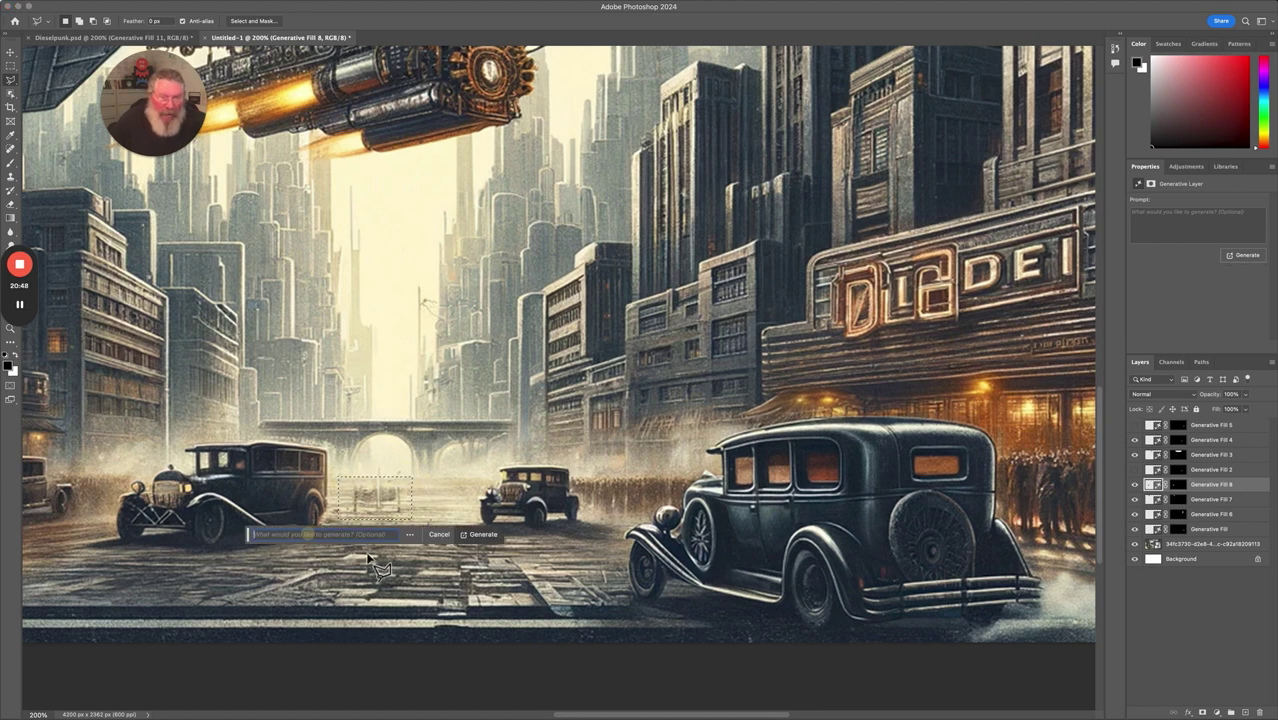
{"action": "left_click", "coordinate": [473, 533]}
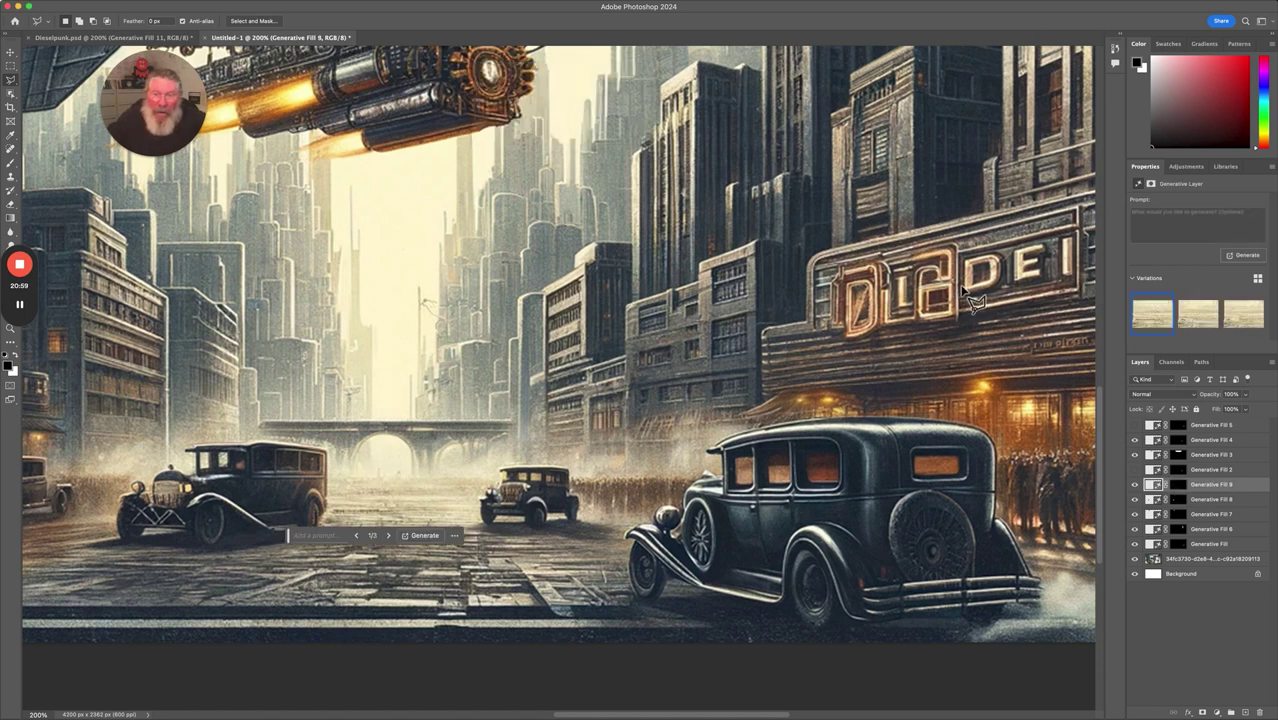
{"action": "left_click", "coordinate": [392, 542]}
{"action": "left_click", "coordinate": [389, 536]}
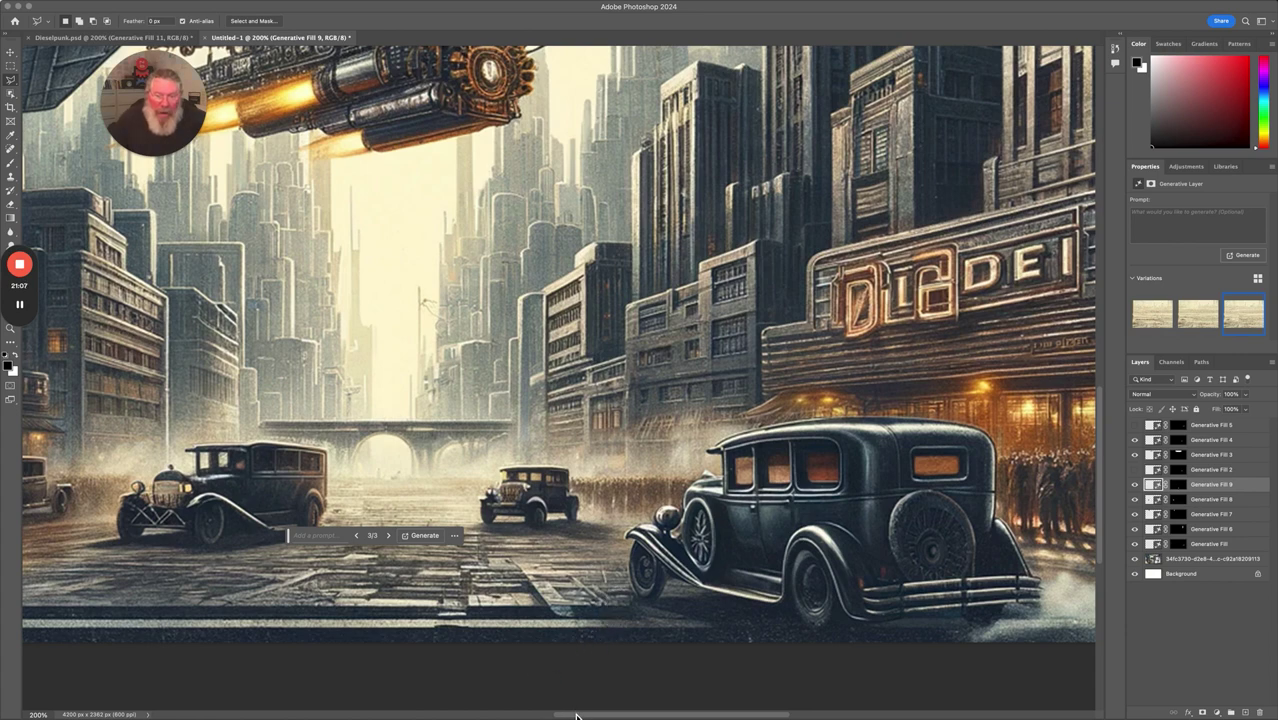
Outline the "DEI" letters on the theatre-style facade, apply Generative Fill with an empty prompt, and choose the third variation
{"action": "left_click_drag", "start_coordinate": [576, 716], "coordinate": [663, 714]}
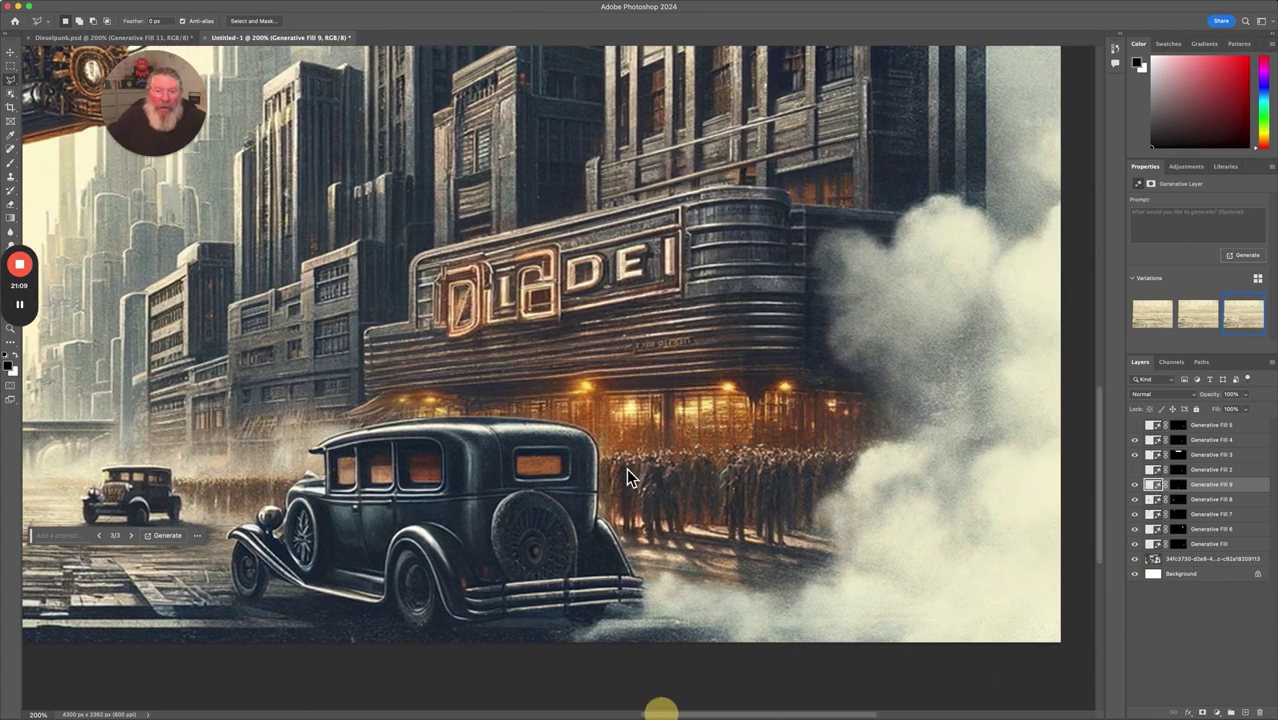
{"action": "left_click", "coordinate": [572, 265]}
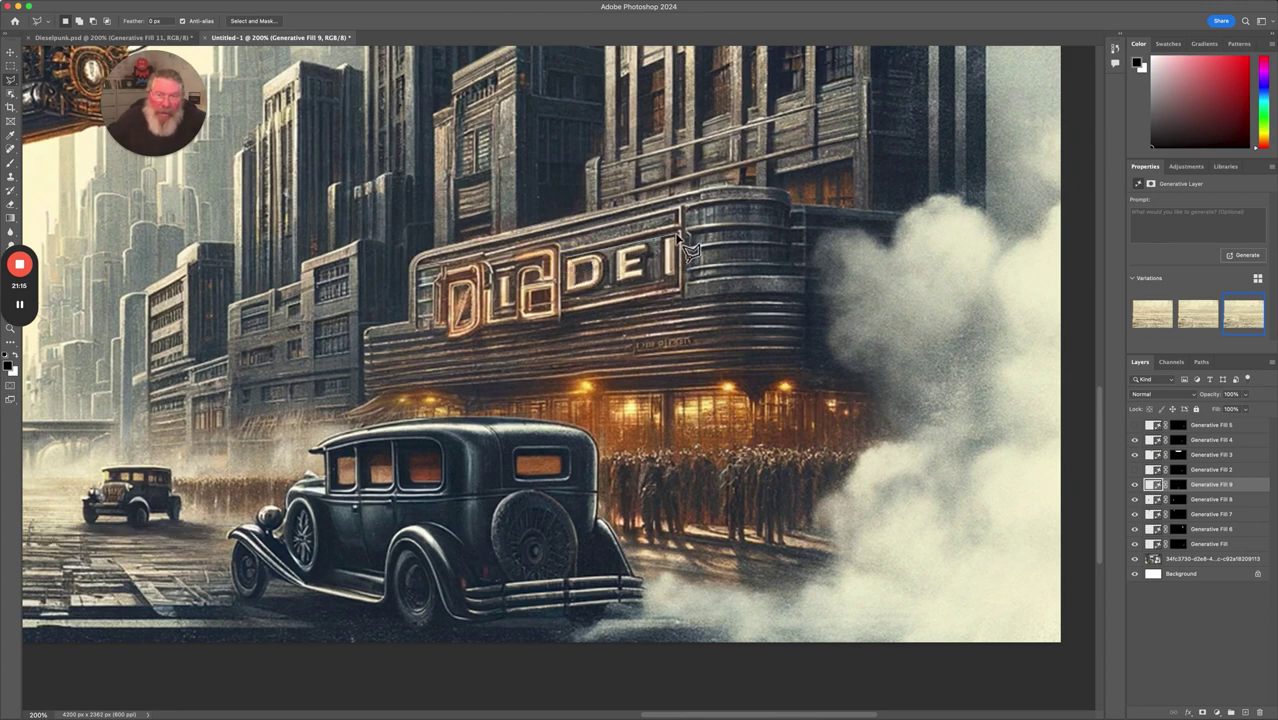
{"action": "left_click_drag", "start_coordinate": [679, 234], "coordinate": [676, 284]}
{"action": "mouse_move", "coordinate": [679, 282]}
{"action": "left_mouse_down"}
{"action": "mouse_move", "coordinate": [563, 300]}
{"action": "mouse_move", "coordinate": [553, 283]}
{"action": "mouse_move", "coordinate": [566, 260]}
{"action": "left_mouse_up"}
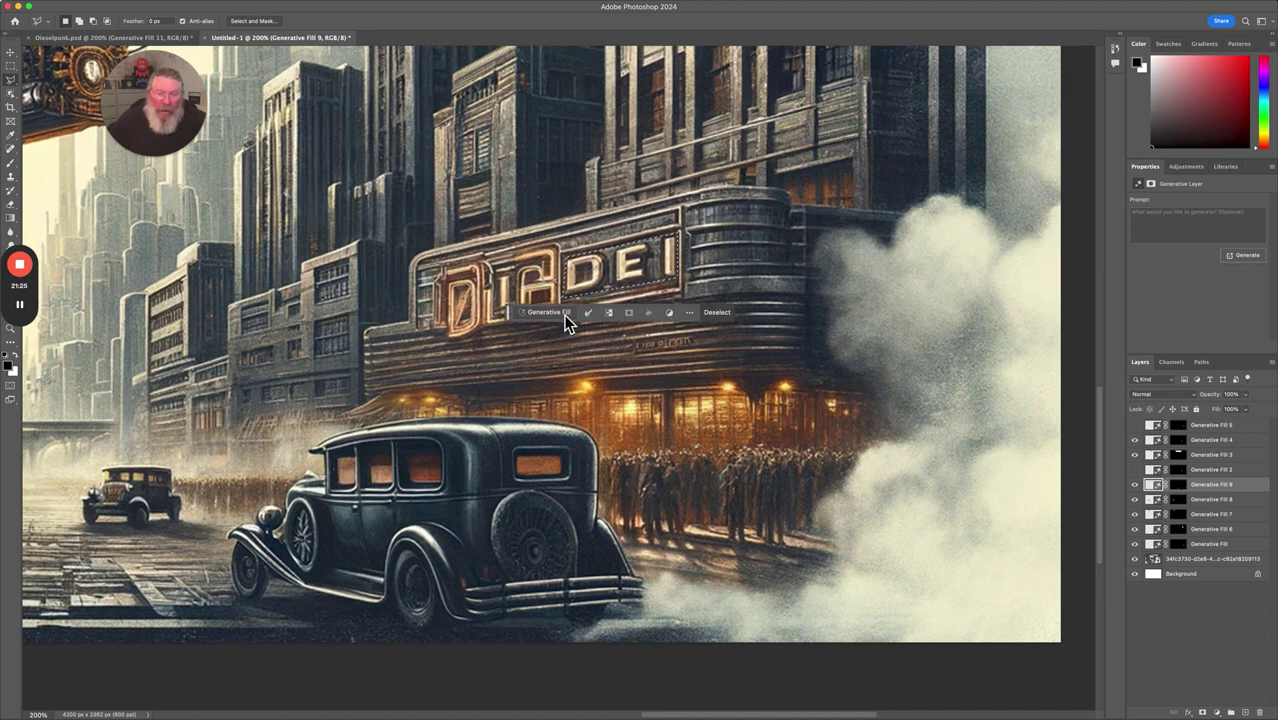
{"action": "left_click", "coordinate": [566, 320]}
{"action": "left_click", "coordinate": [721, 317]}
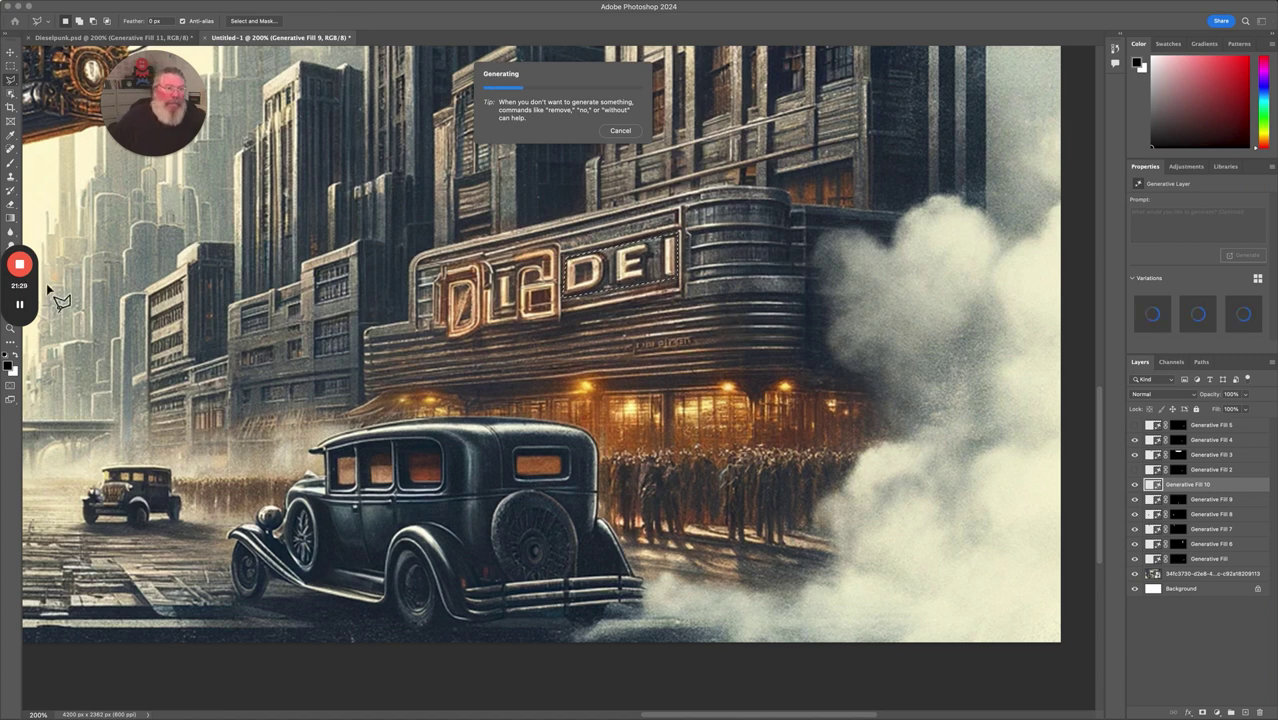
{"action": "mouse_move", "coordinate": [19, 310]}
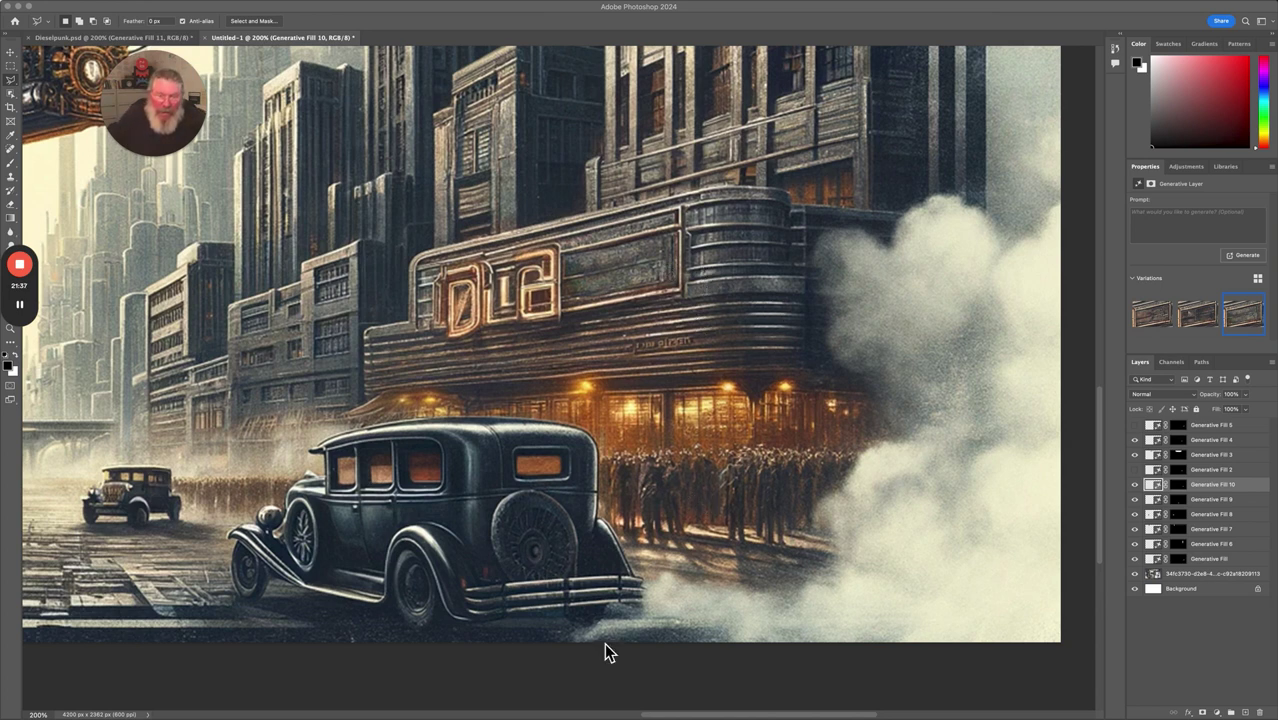
Switch to Dieselpunk.psd, examine how the same facade's sign panel was replaced, and return to Untitled-1
{"action": "left_click_drag", "start_coordinate": [668, 716], "coordinate": [688, 716]}
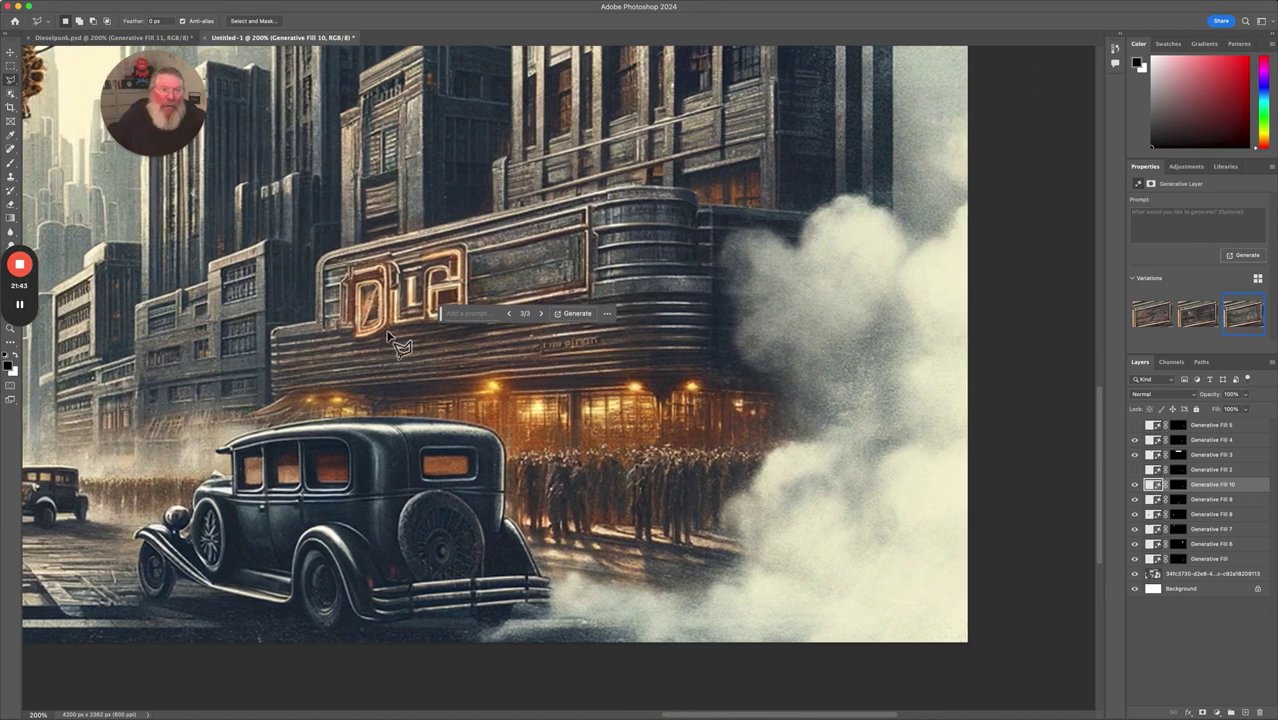
{"action": "left_click", "coordinate": [133, 39]}
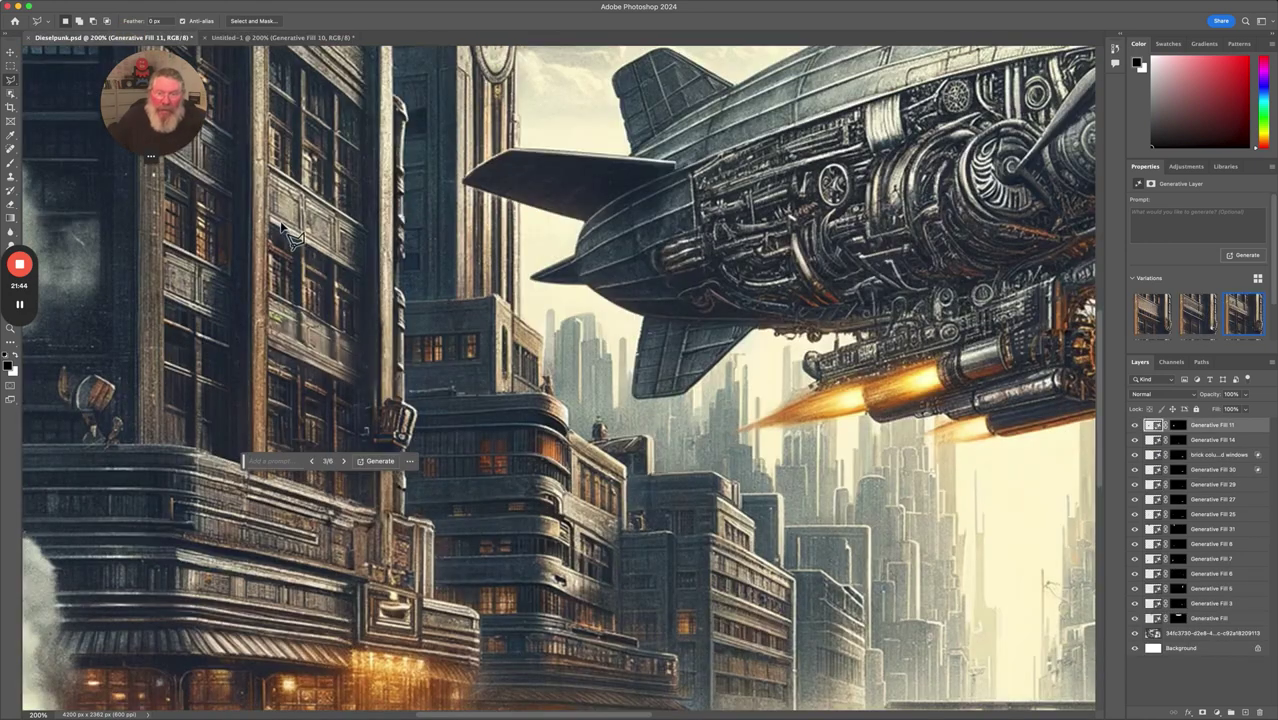
{"action": "left_click_drag", "start_coordinate": [651, 716], "coordinate": [842, 657]}
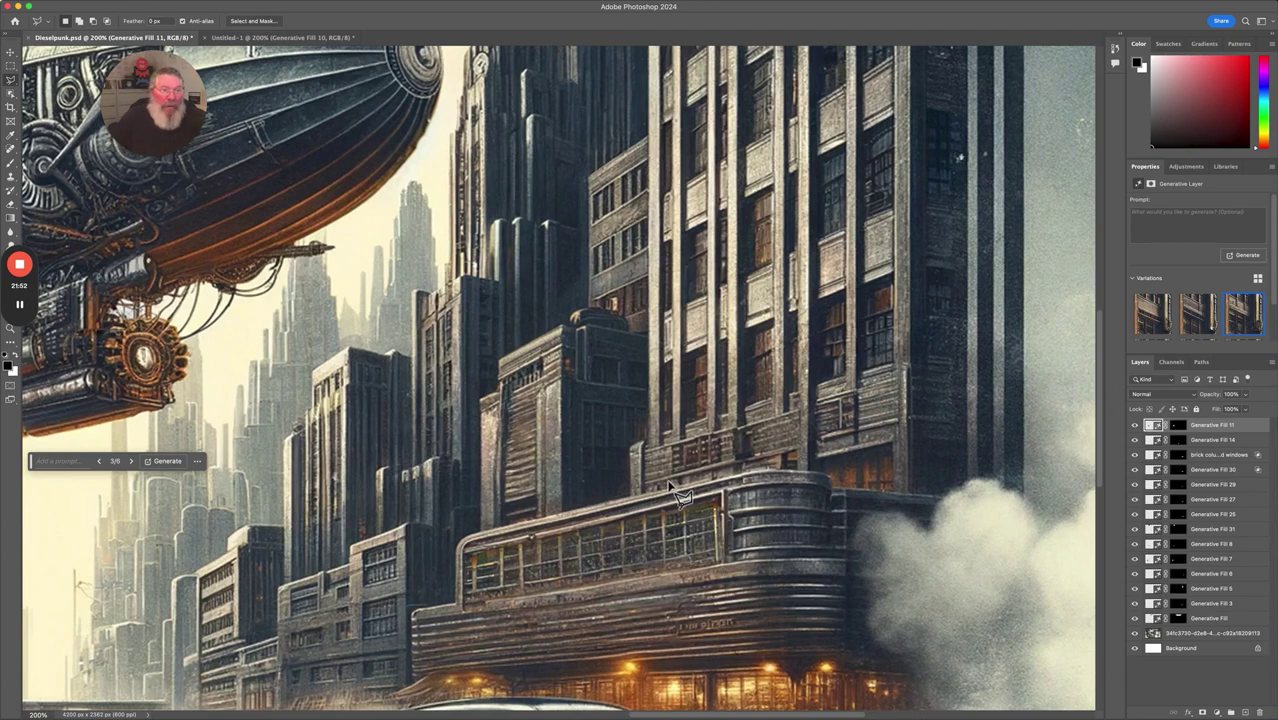
{"action": "left_click", "coordinate": [308, 41]}
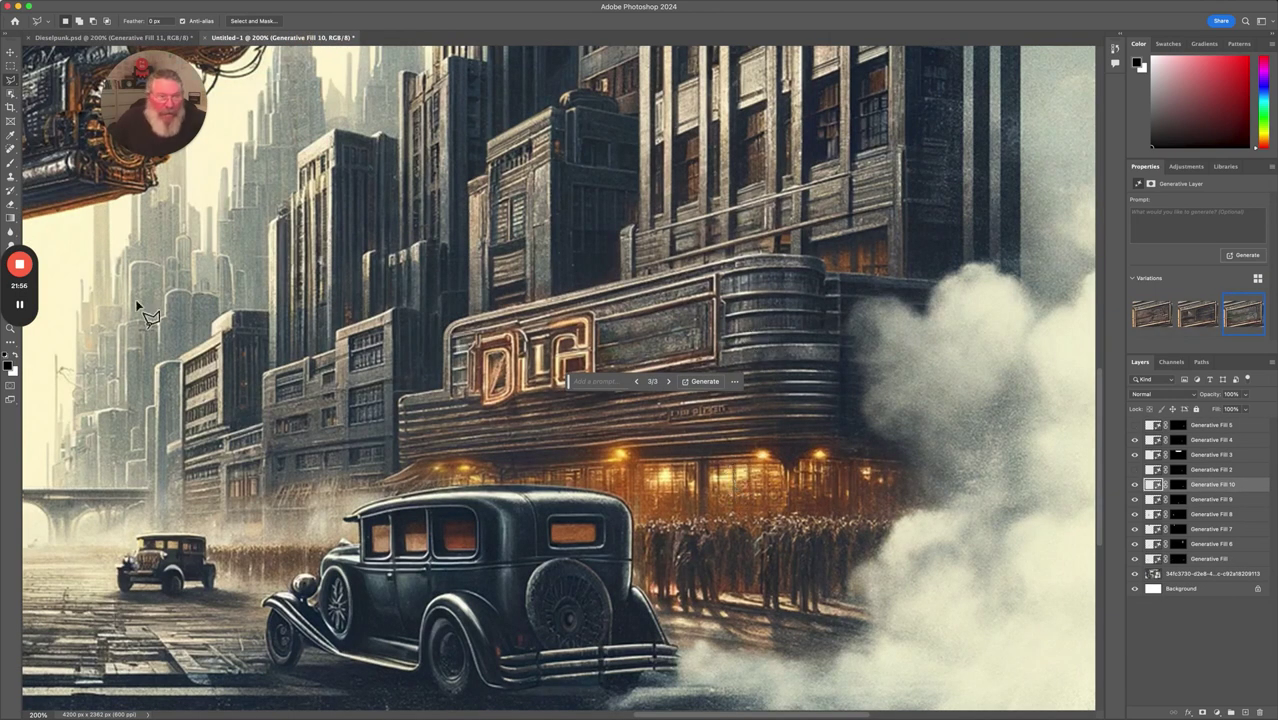
Outline the strip along the lower edge of the cleared sign panel, beside the glowing letters, and apply Generative Fill with an empty prompt
{"action": "left_click", "coordinate": [600, 373]}
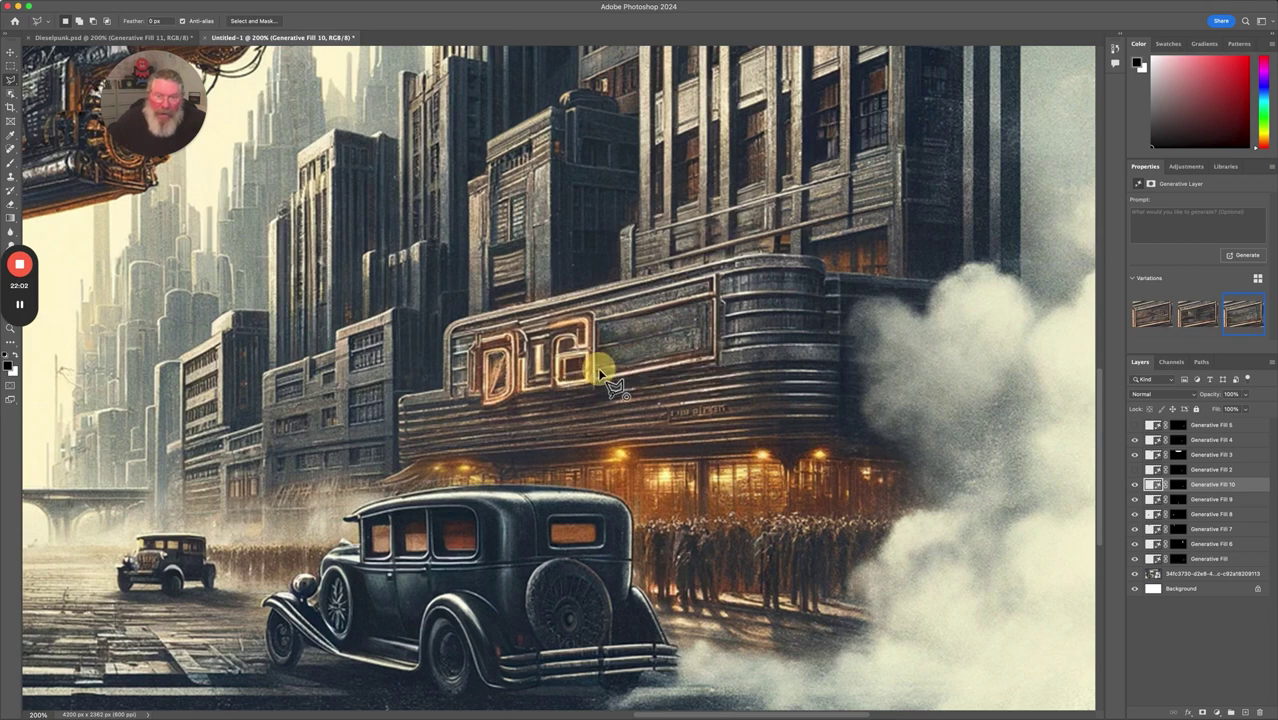
{"action": "left_click", "coordinate": [770, 368]}
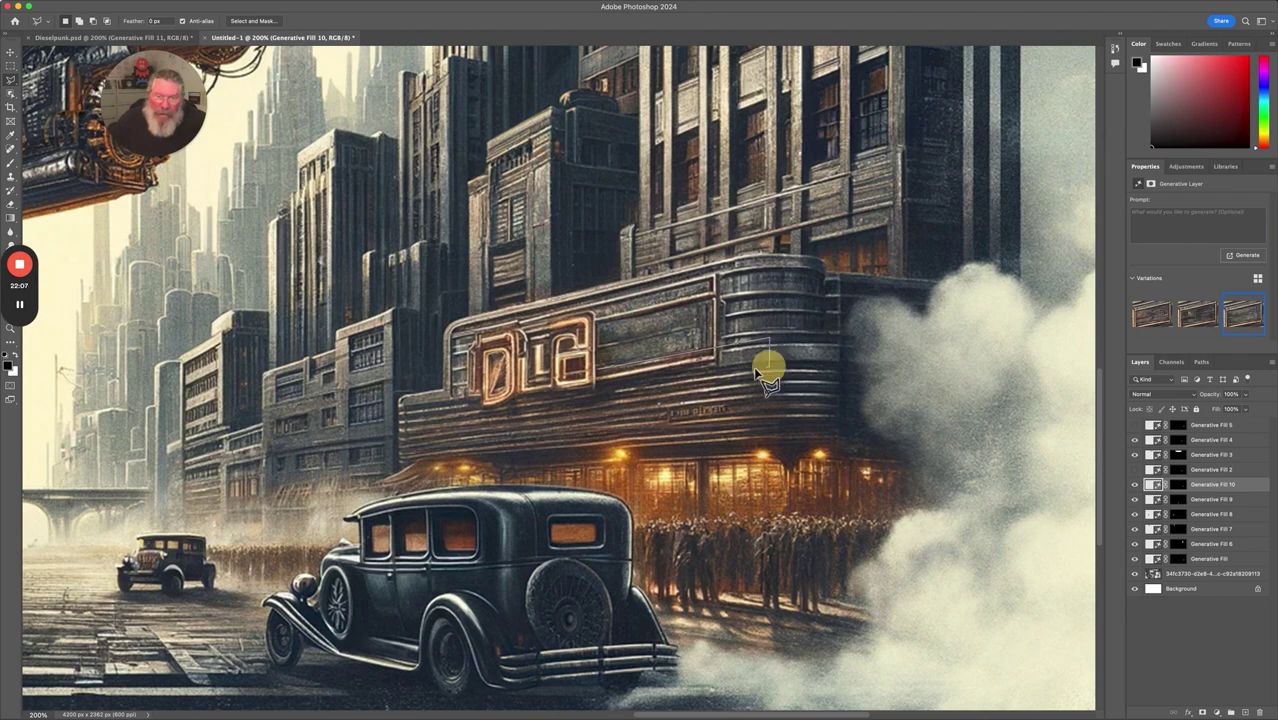
{"action": "left_click", "coordinate": [598, 370]}
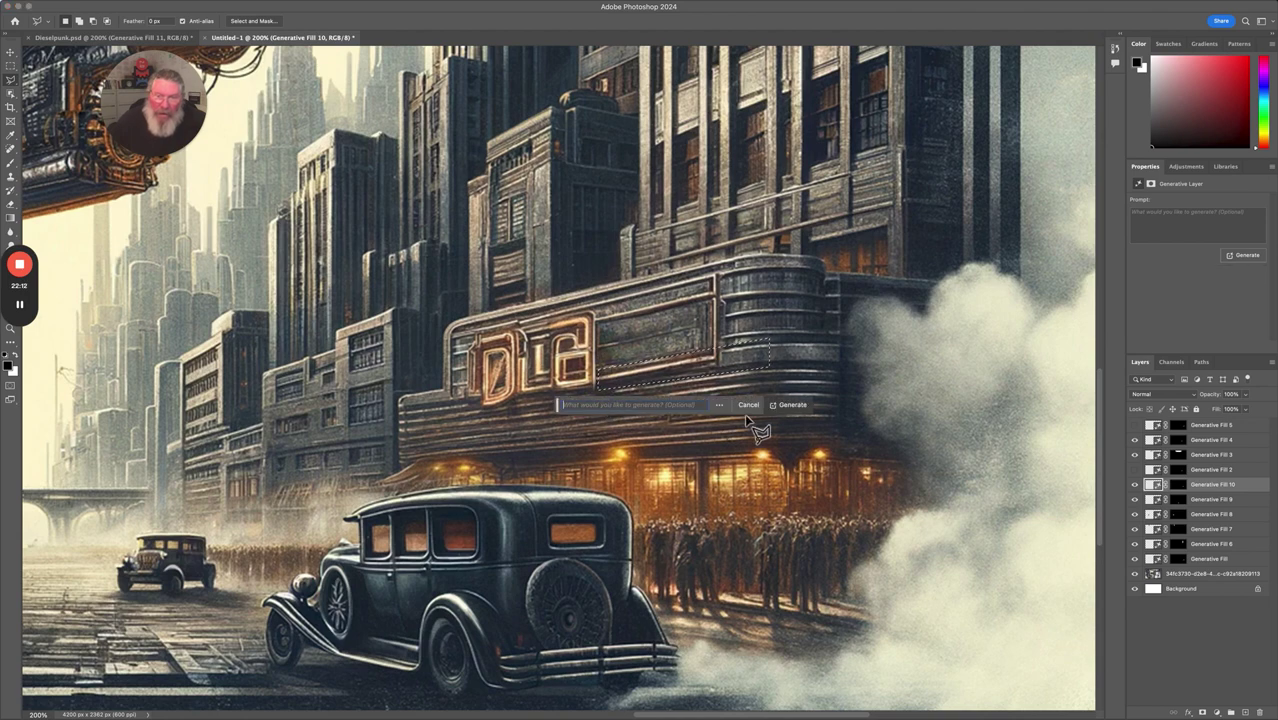
{"action": "left_click", "coordinate": [787, 407]}
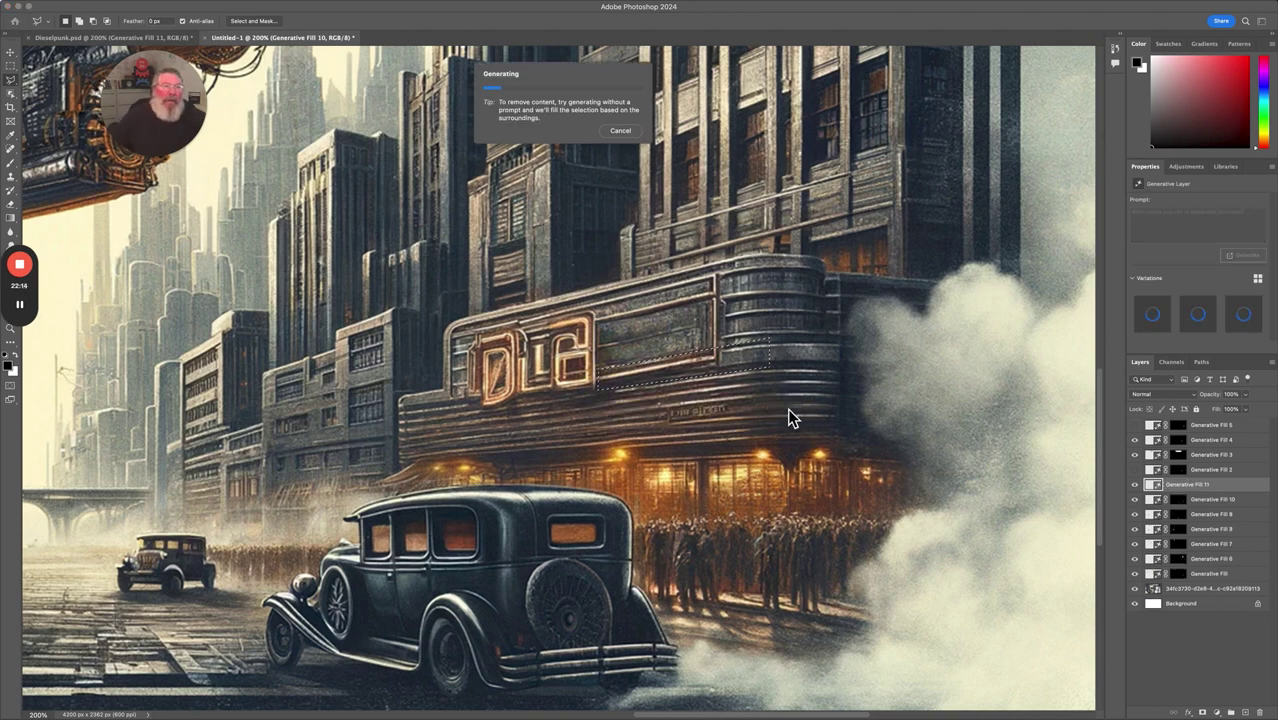
{"action": "mouse_move", "coordinate": [26, 318]}
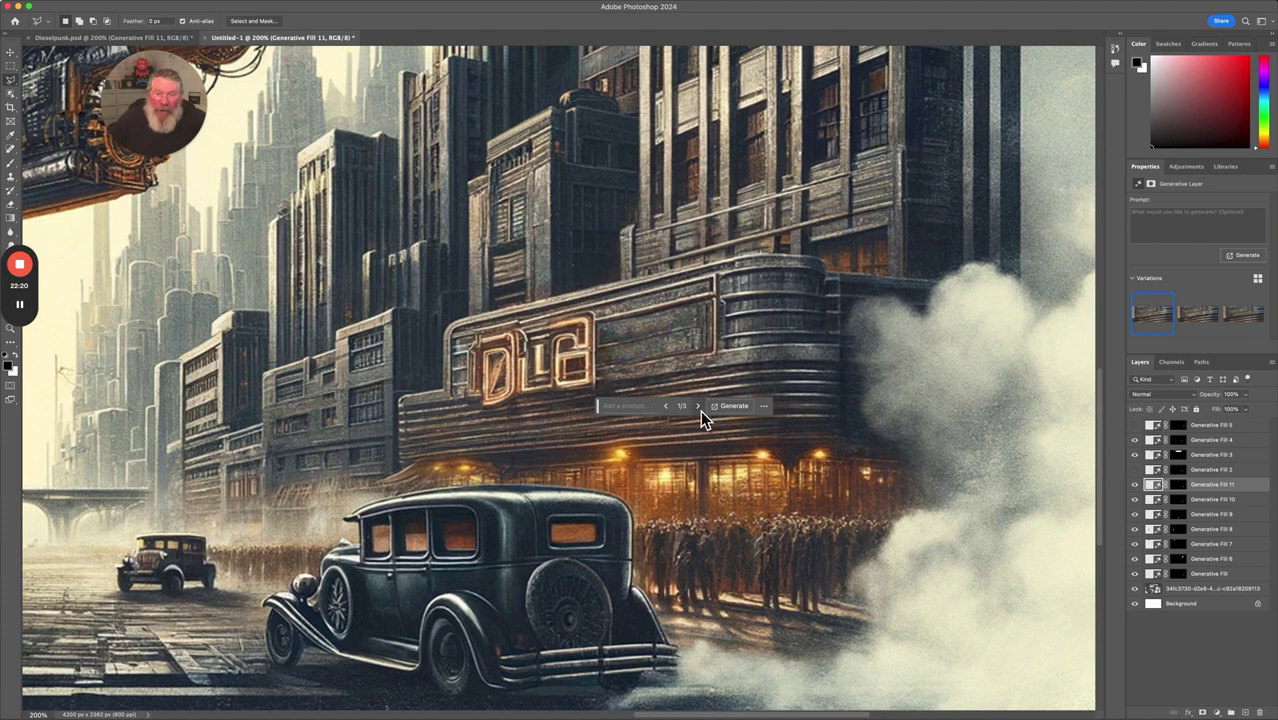
Compare the three variations of the strip fill below the sign panel and return to the first one
{"action": "left_click", "coordinate": [698, 406]}
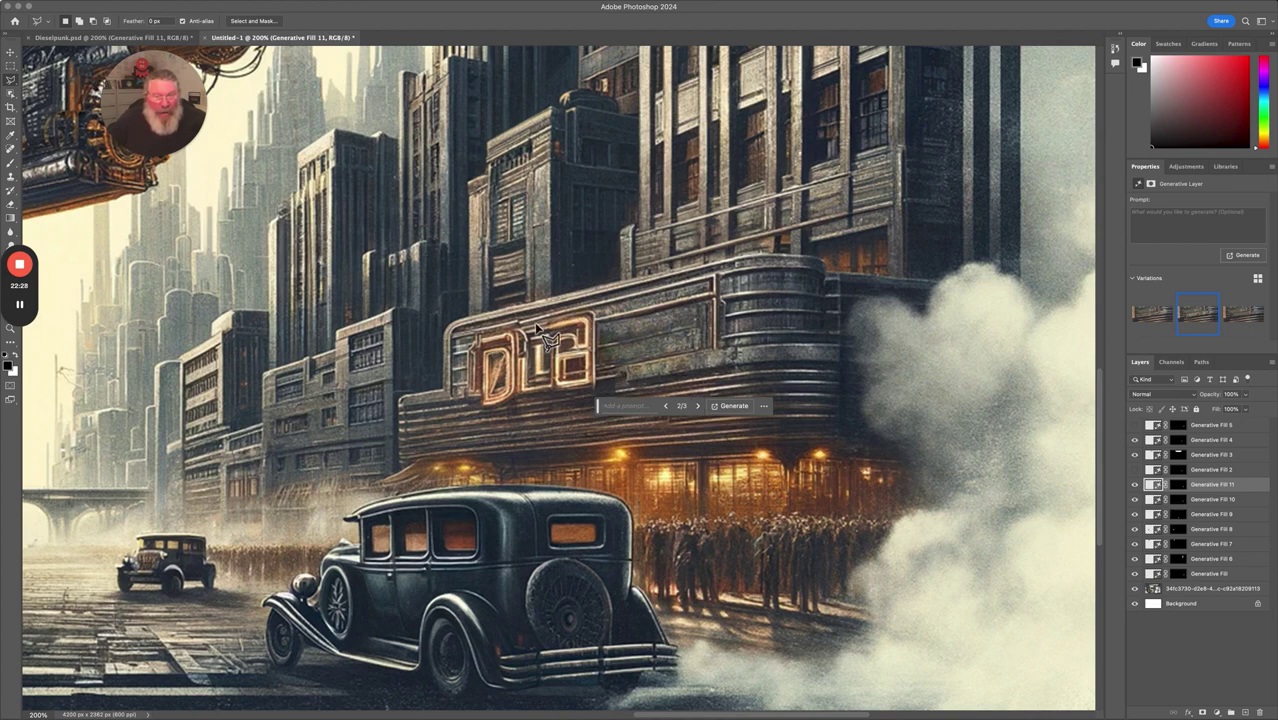
{"action": "left_click", "coordinate": [699, 406]}
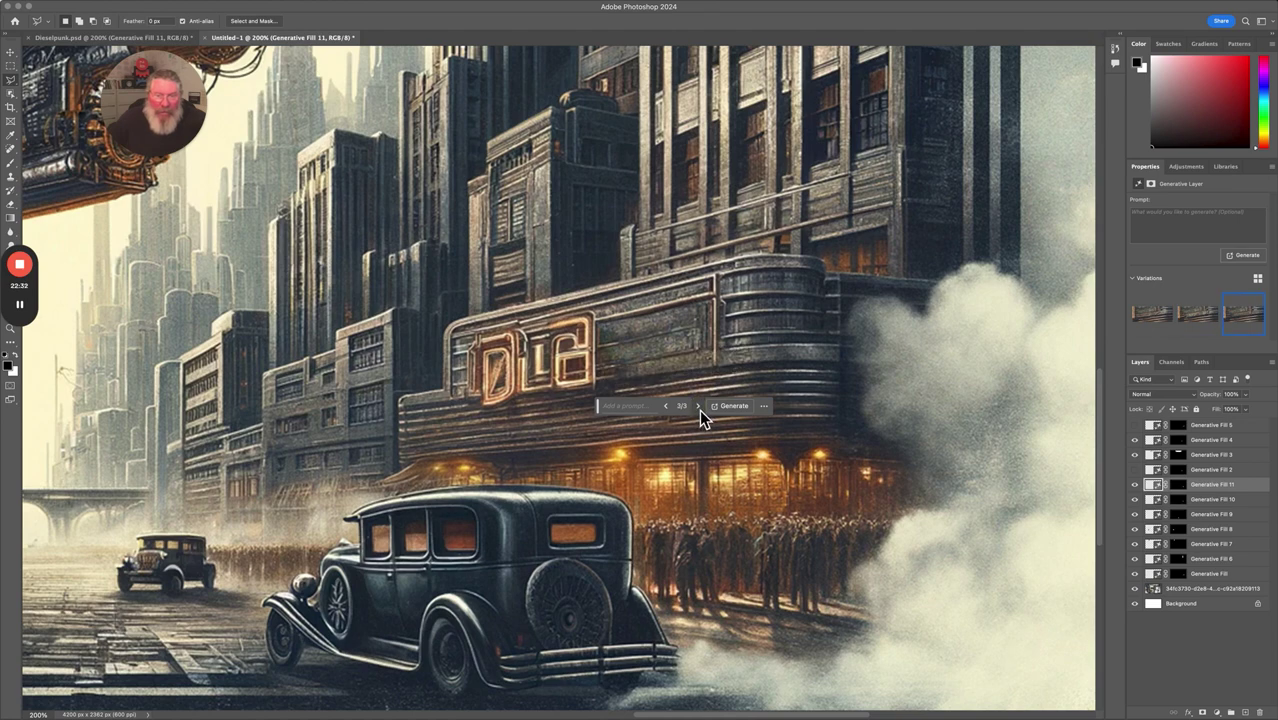
{"action": "left_click", "coordinate": [699, 406]}
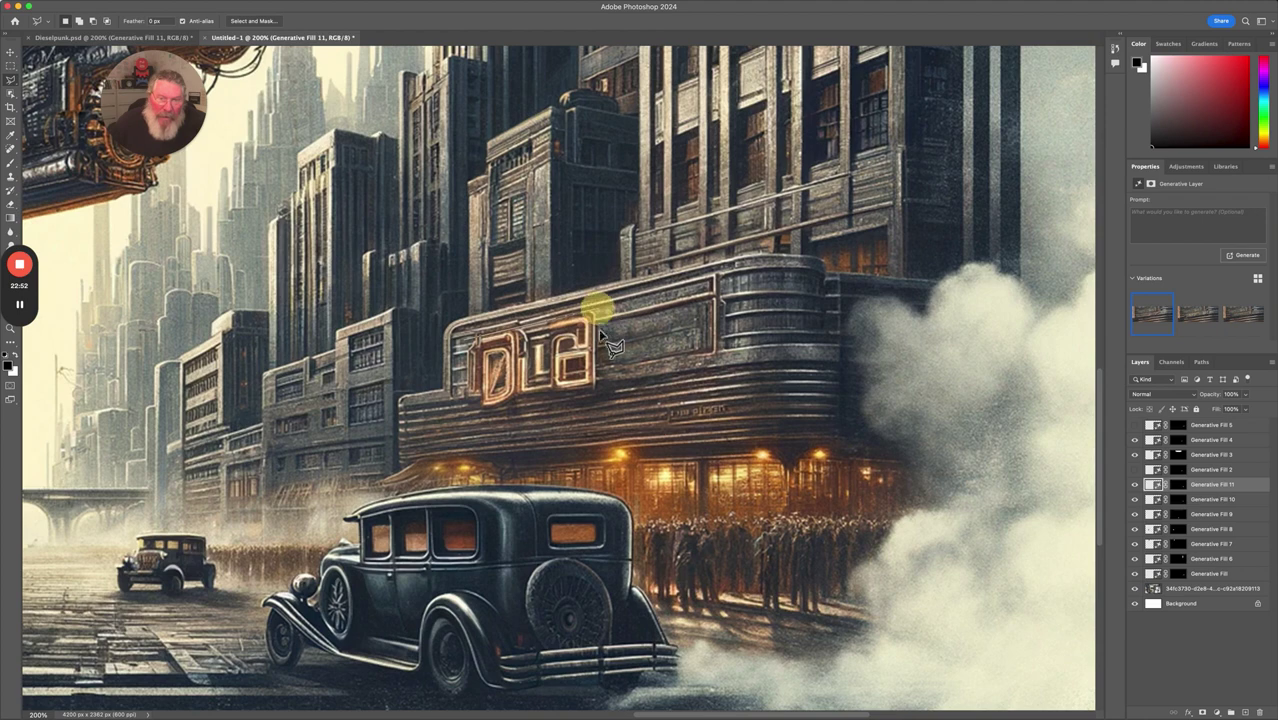
Outline the remaining glowing letters on the facade's sign panel and apply Generative Fill with an empty prompt
{"action": "left_click", "coordinate": [597, 391]}
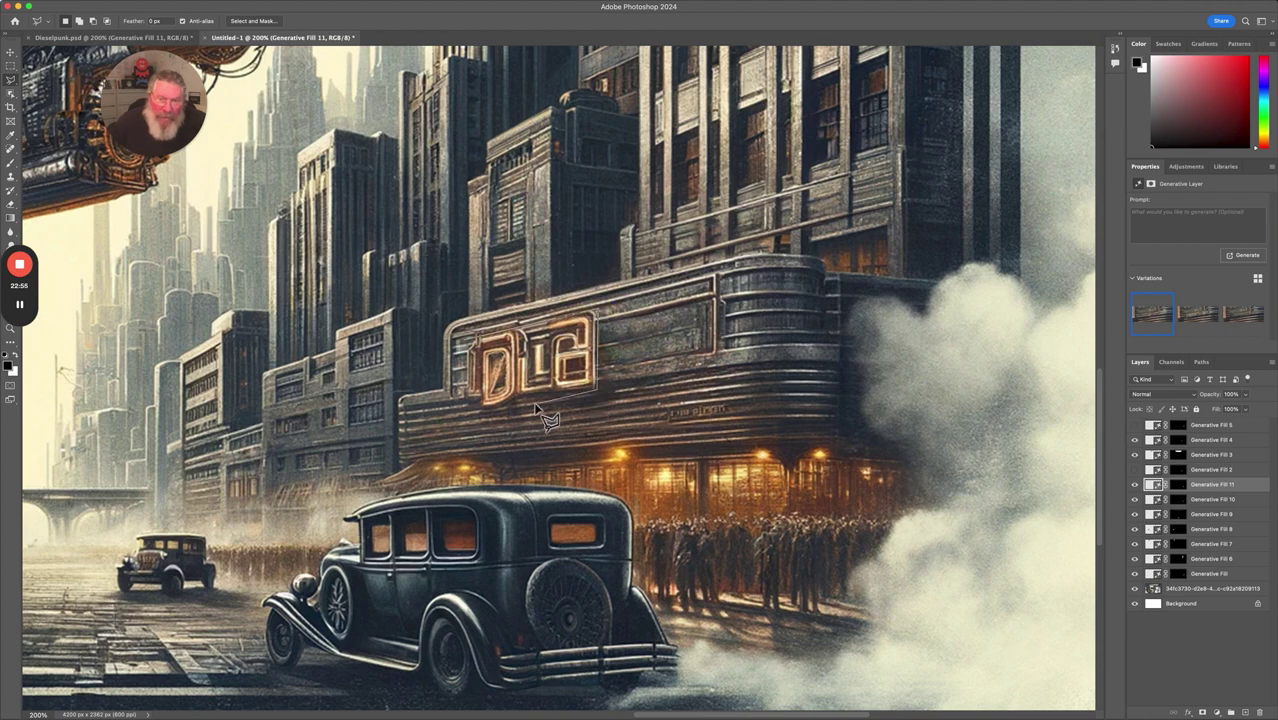
{"action": "left_click", "coordinate": [467, 408]}
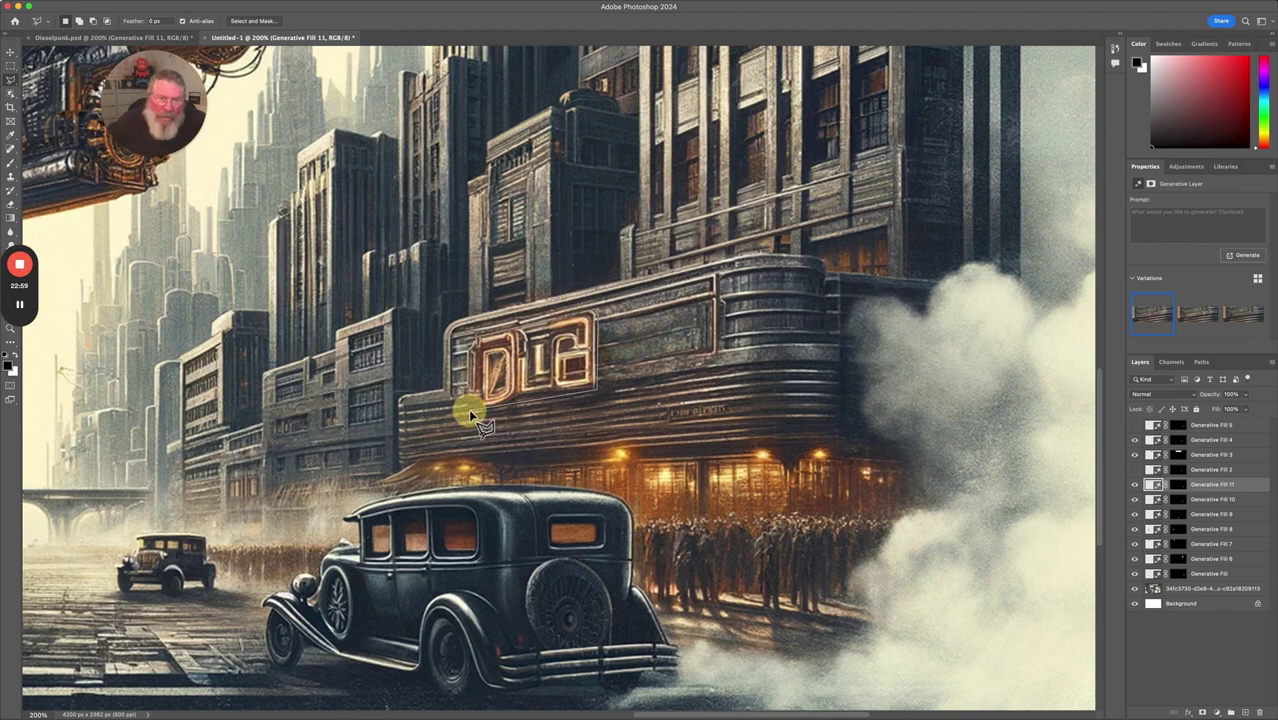
{"action": "left_click", "coordinate": [459, 341]}
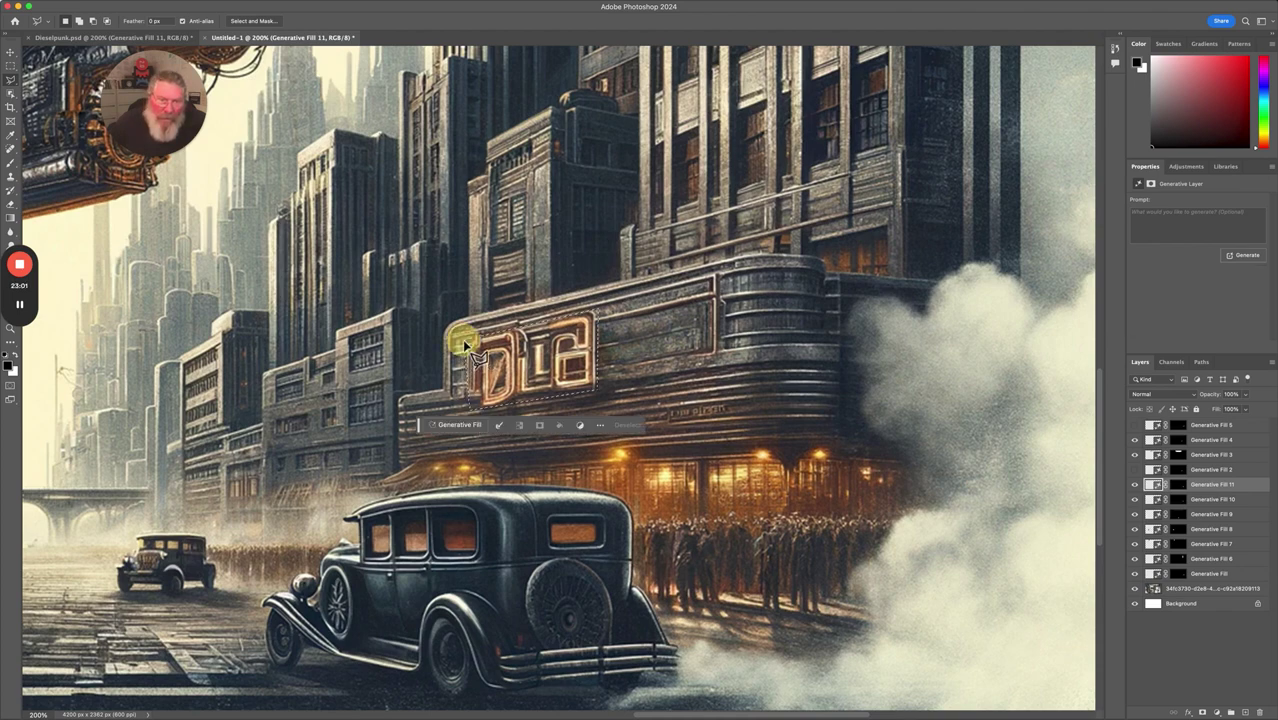
{"action": "left_click", "coordinate": [456, 430]}
{"action": "left_click", "coordinate": [641, 426]}
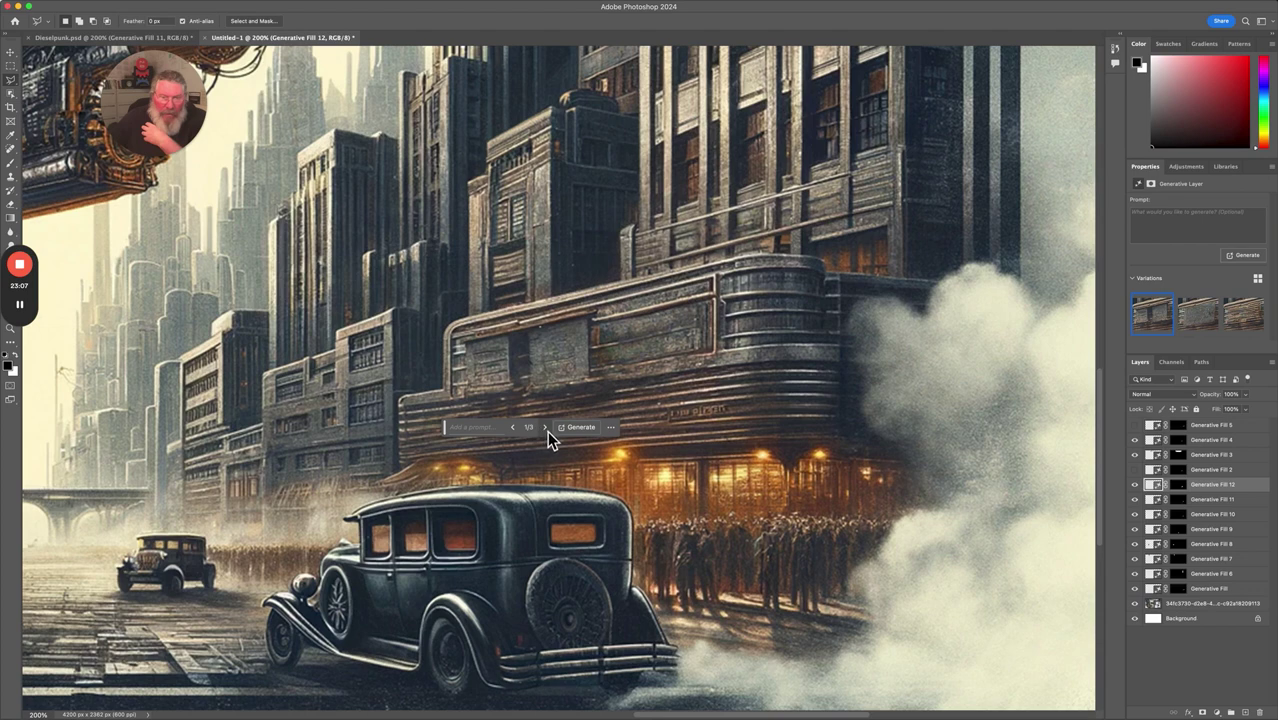
Compare the three variations of the fill replacing the glowing letters and return to the first one
{"action": "left_click", "coordinate": [547, 430]}
{"action": "left_click", "coordinate": [547, 430]}
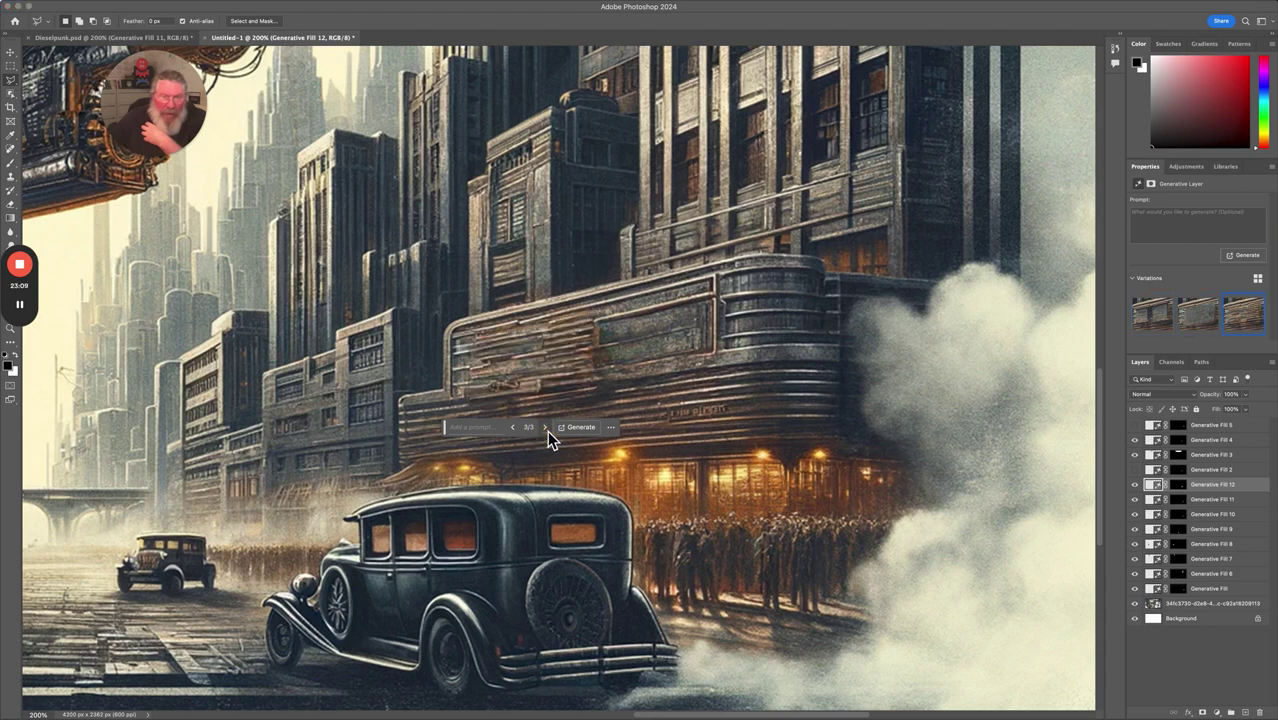
{"action": "left_click", "coordinate": [547, 430]}
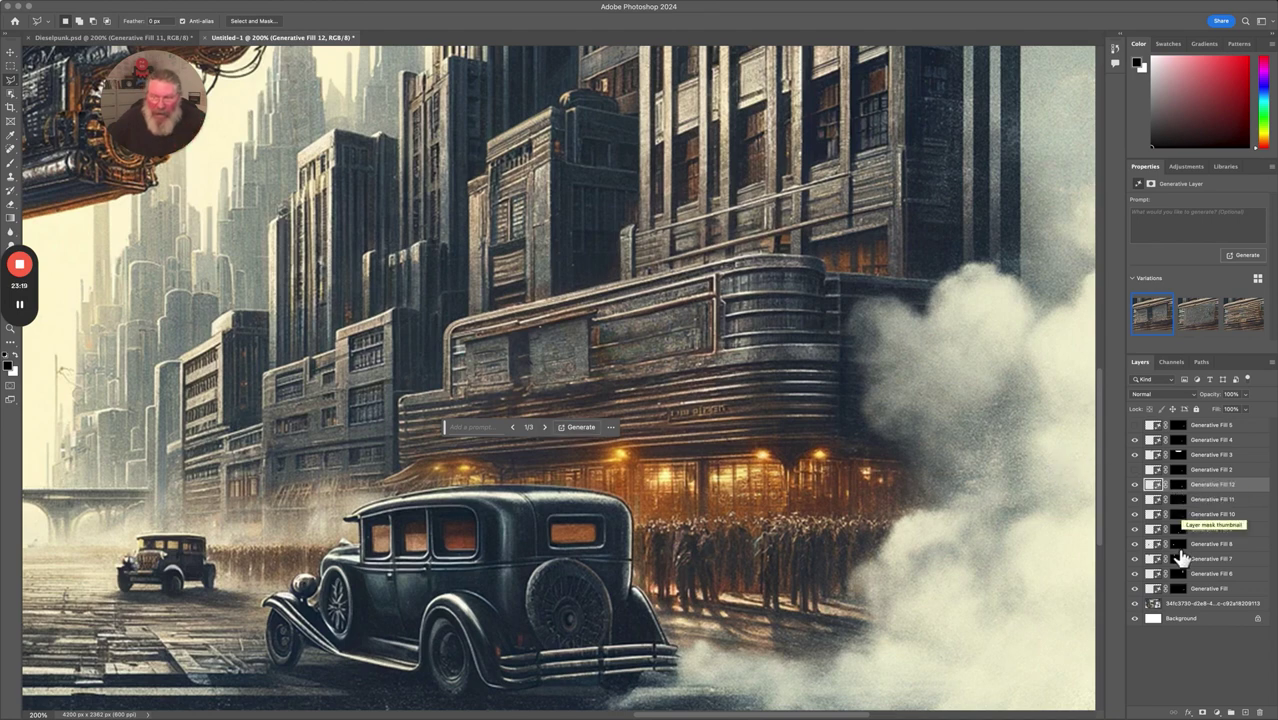
Hide and reshow the Generative Fill 12, 11 and 10 layers to compare the facade before and after the sign removal
{"action": "left_click", "coordinate": [1137, 486]}
{"action": "left_click", "coordinate": [1135, 500]}
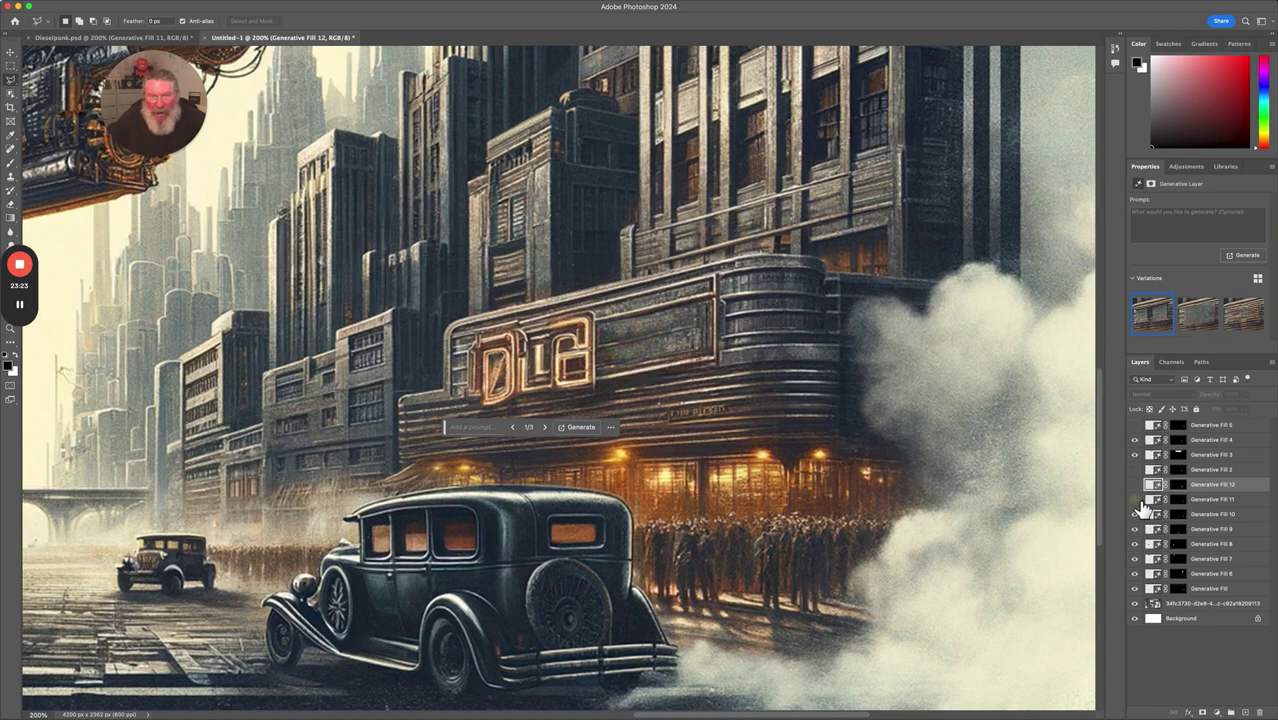
{"action": "left_click", "coordinate": [1137, 502]}
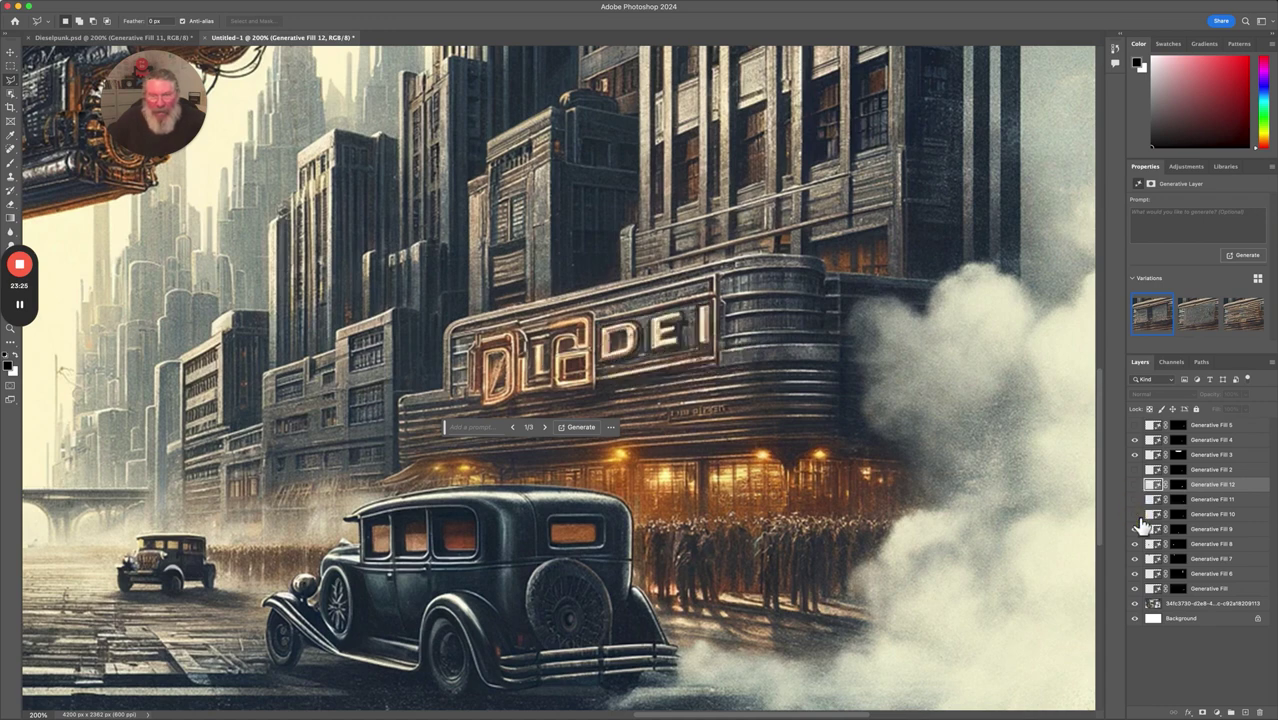
{"action": "left_click", "coordinate": [1140, 505]}
{"action": "left_click", "coordinate": [1136, 500]}
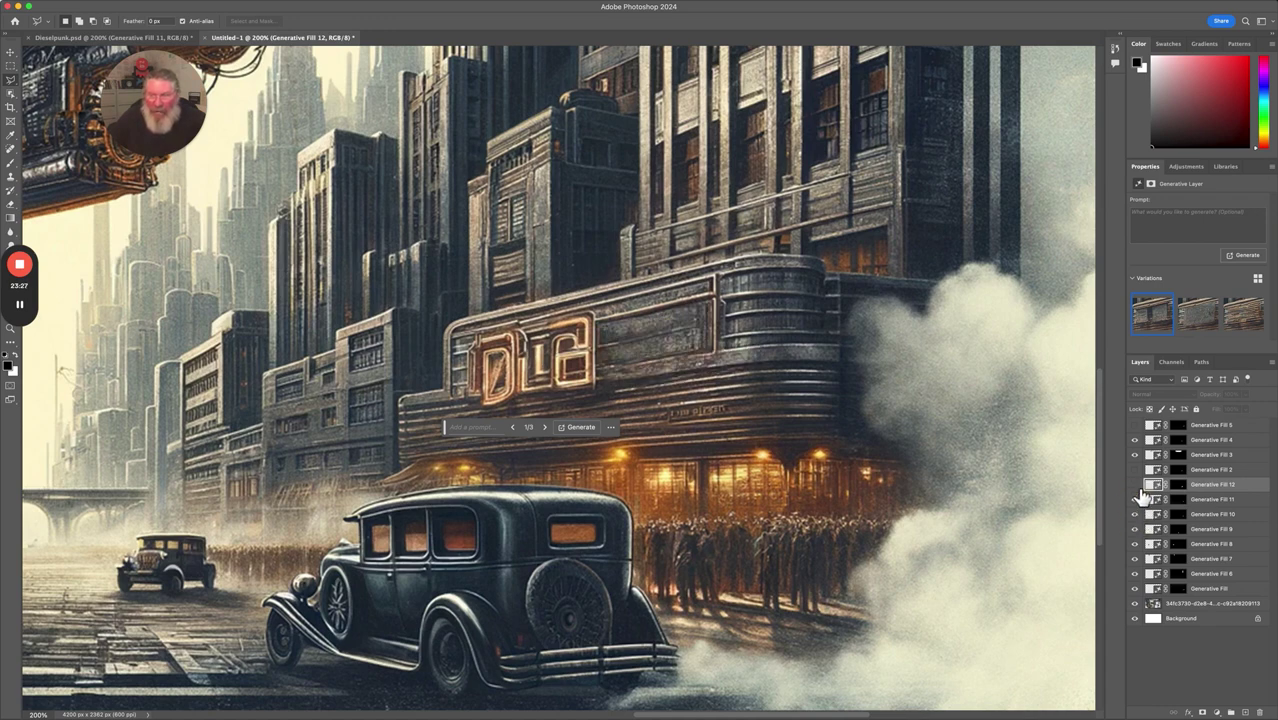
{"action": "left_click", "coordinate": [1136, 485]}
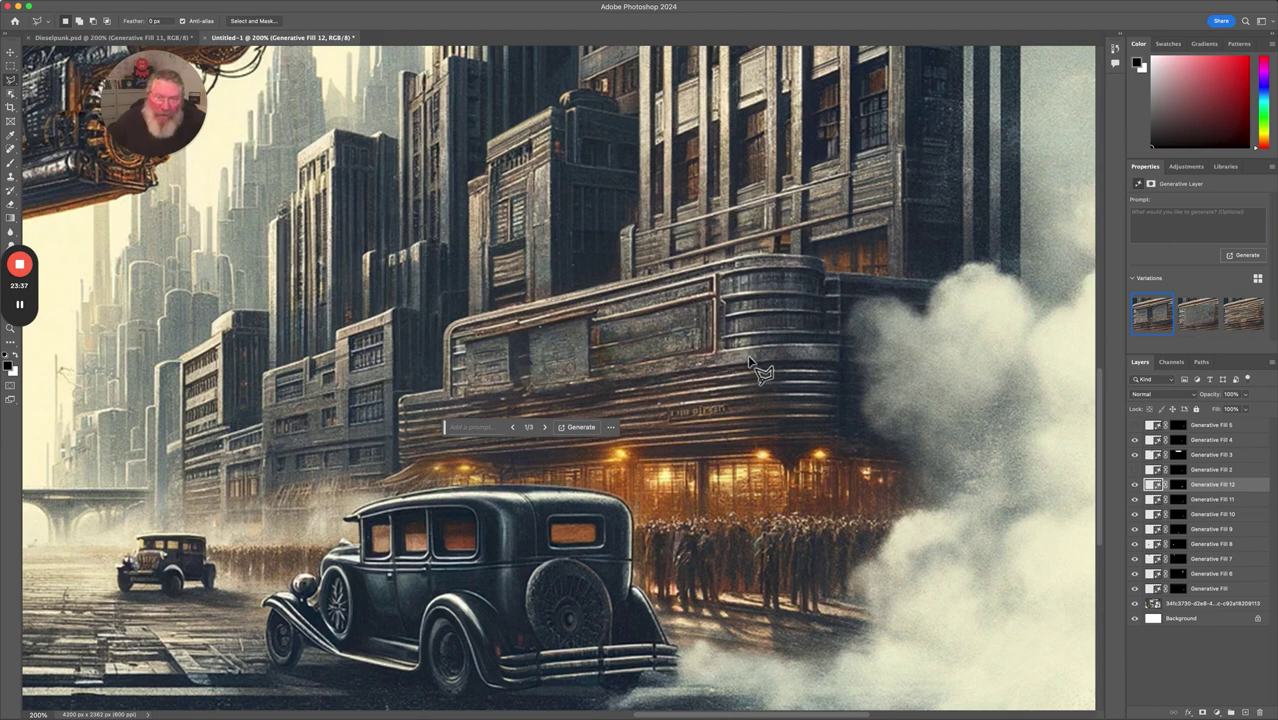
Outline a thin strip along the sign panel's lower edge up to the rounded corner and apply Generative Fill with an empty prompt
{"action": "left_click", "coordinate": [442, 389]}
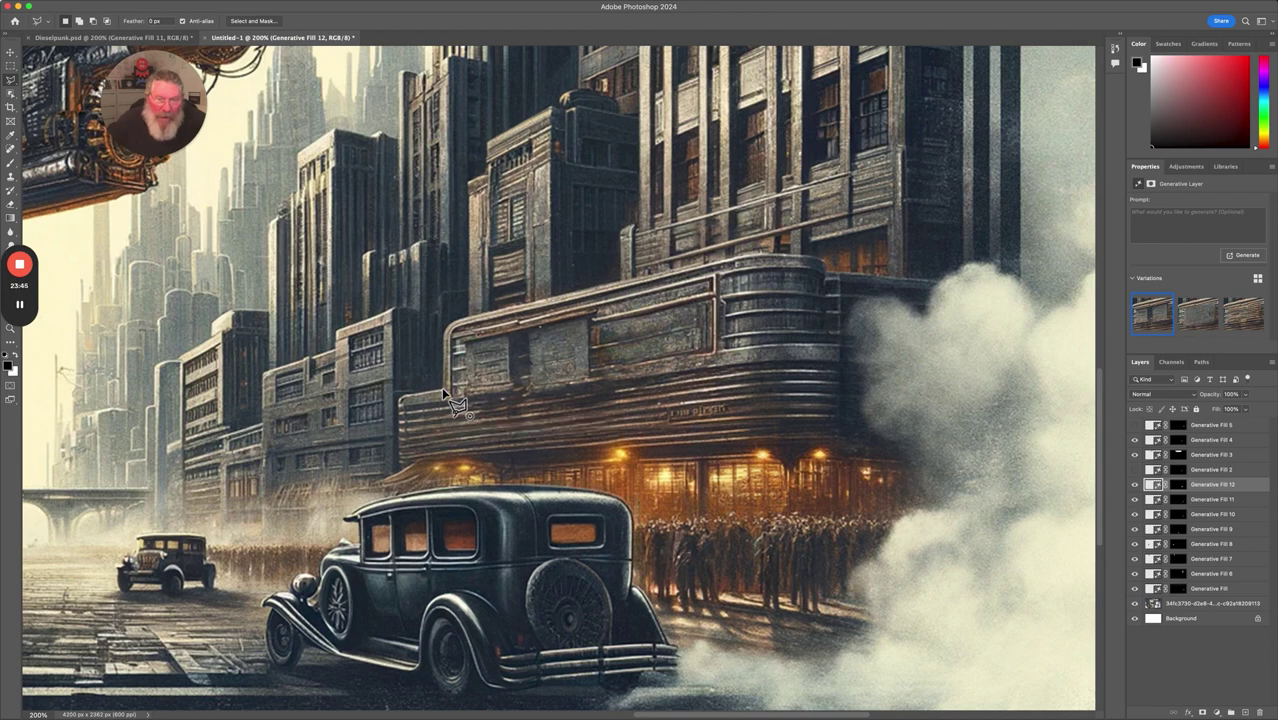
{"action": "left_click", "coordinate": [782, 339]}
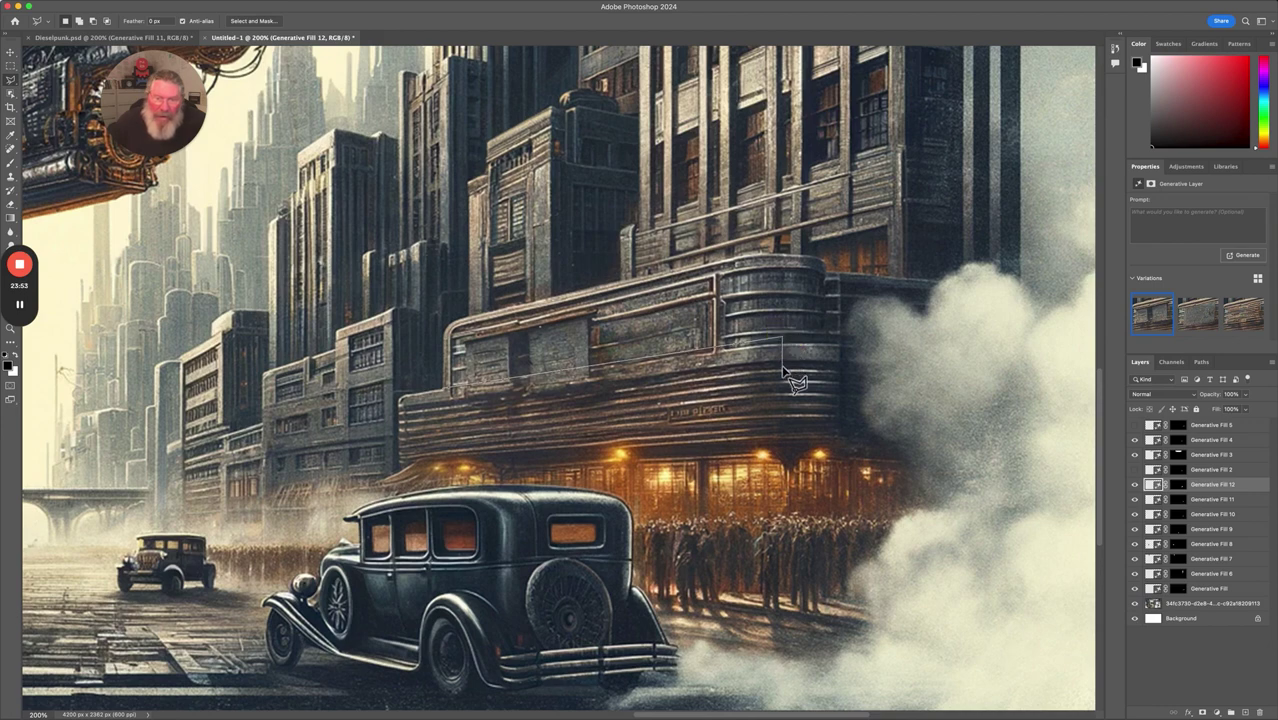
{"action": "left_click", "coordinate": [781, 364]}
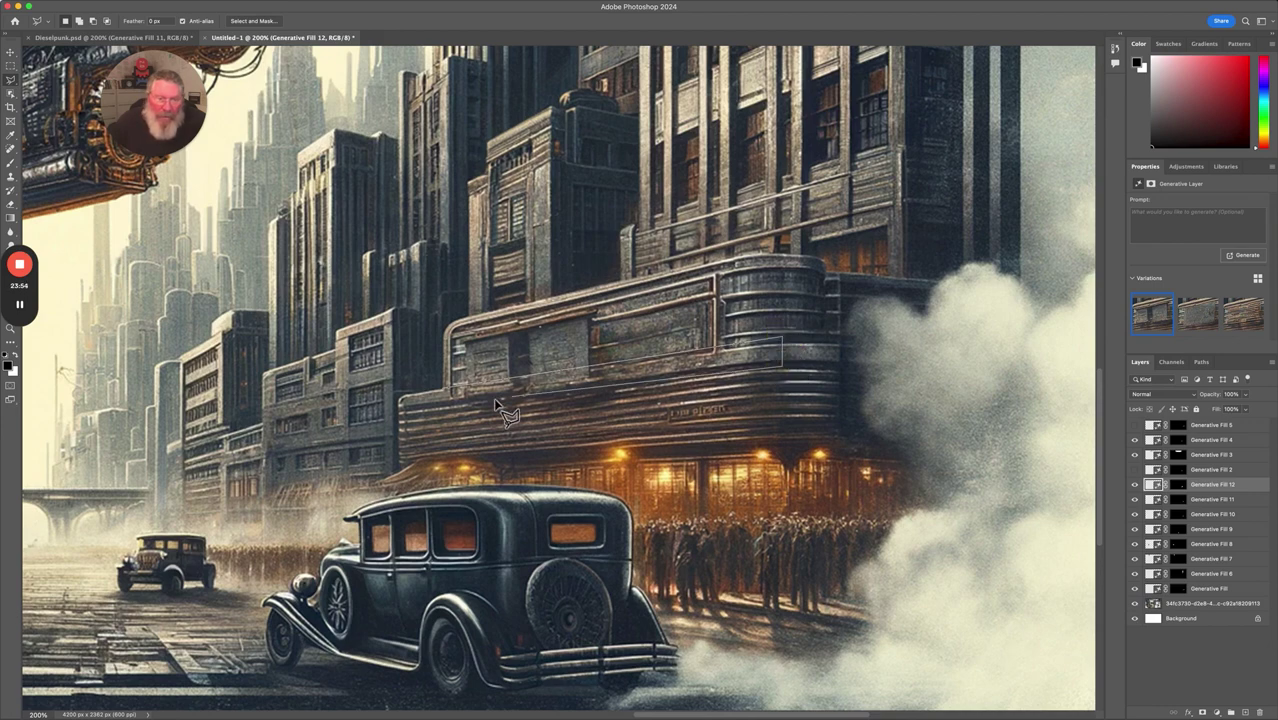
{"action": "left_click", "coordinate": [443, 391]}
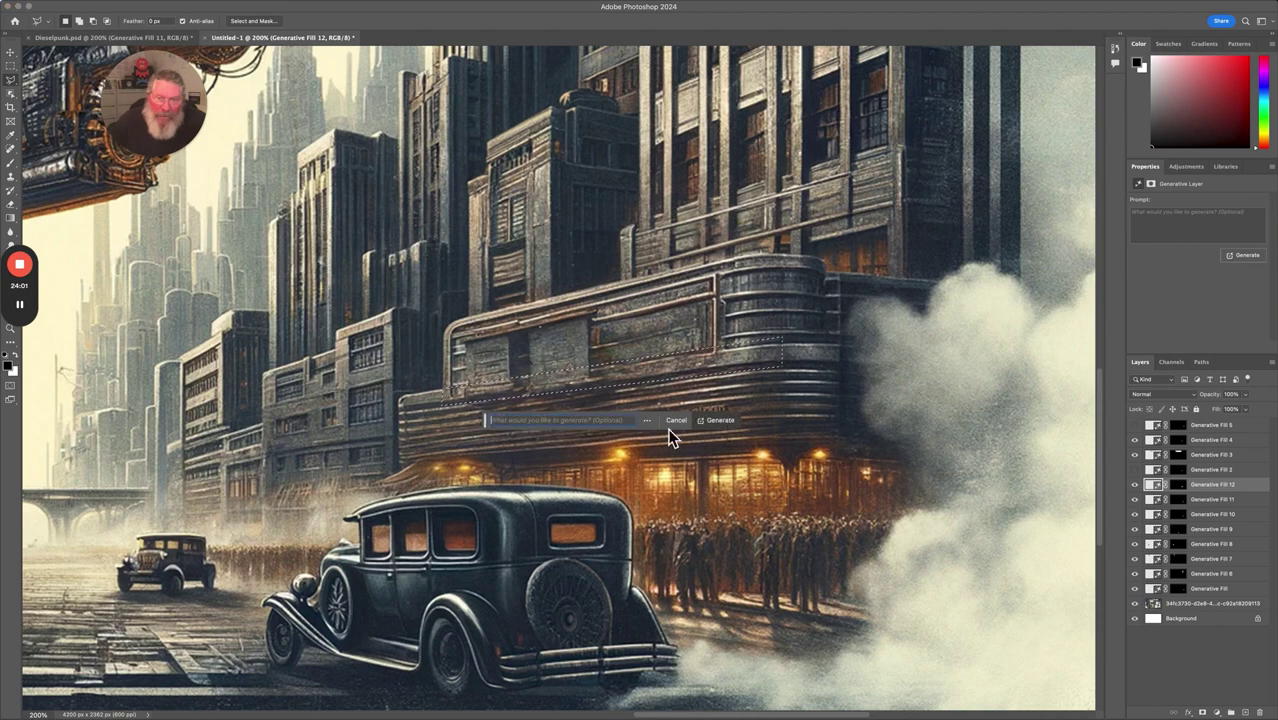
{"action": "left_click", "coordinate": [720, 420]}
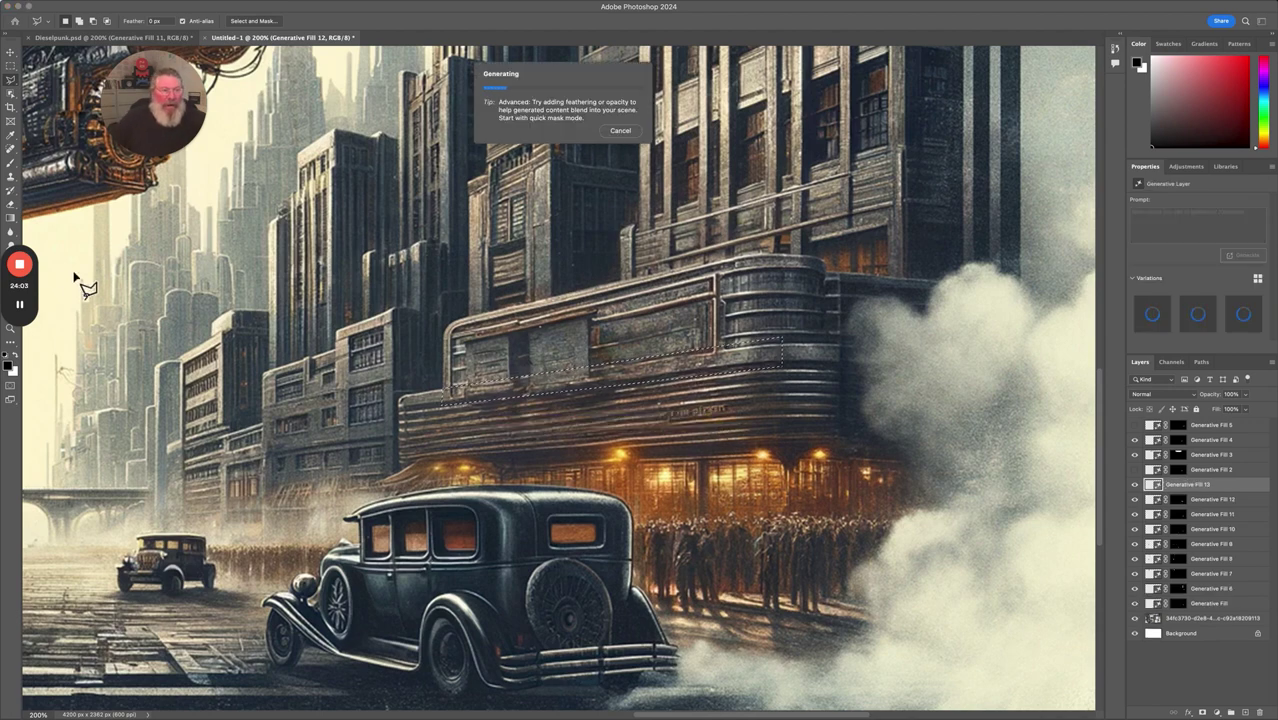
Compare the three variations of the lower-edge strip fill and generate three more with an empty prompt
{"action": "mouse_move", "coordinate": [30, 318]}
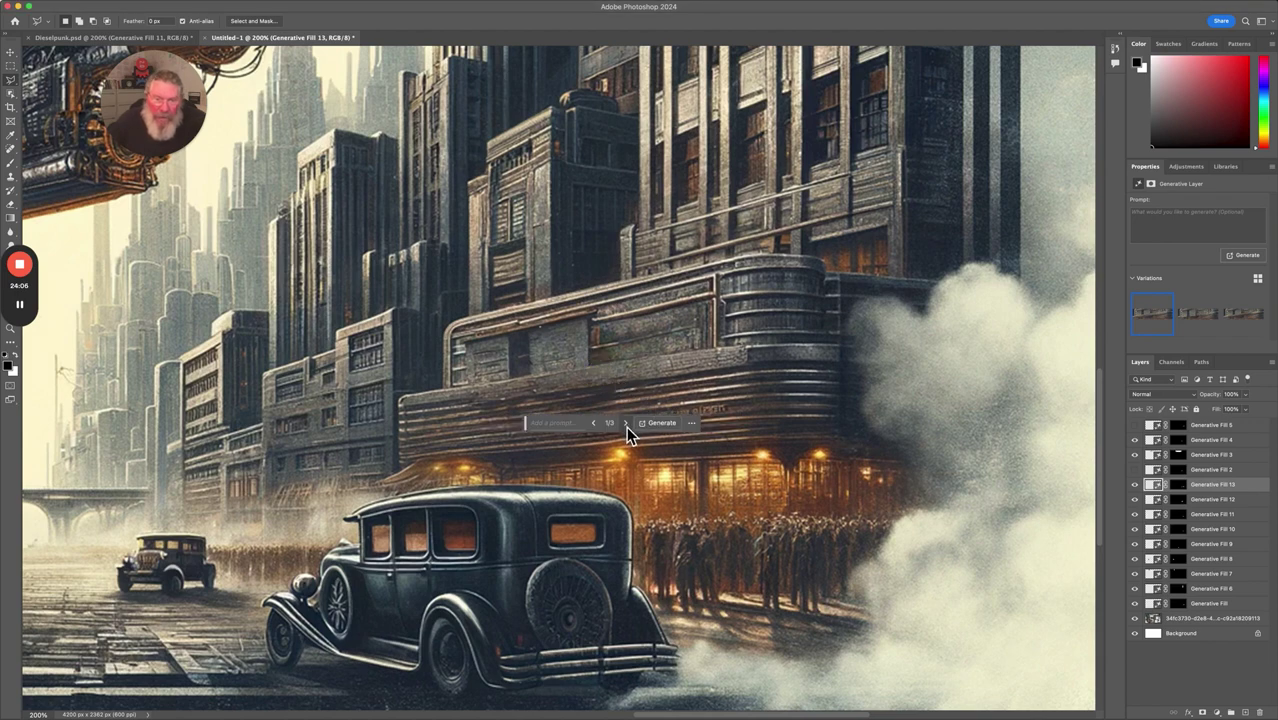
{"action": "left_click", "coordinate": [627, 423]}
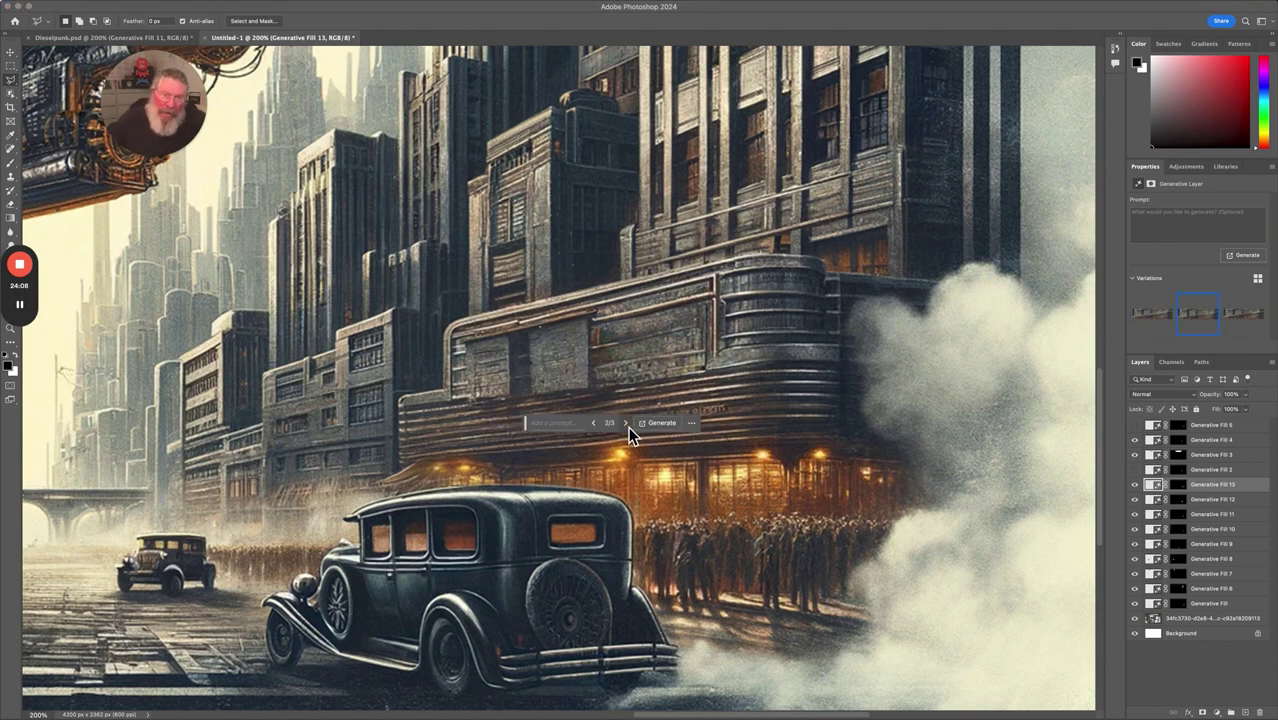
{"action": "left_click", "coordinate": [627, 424]}
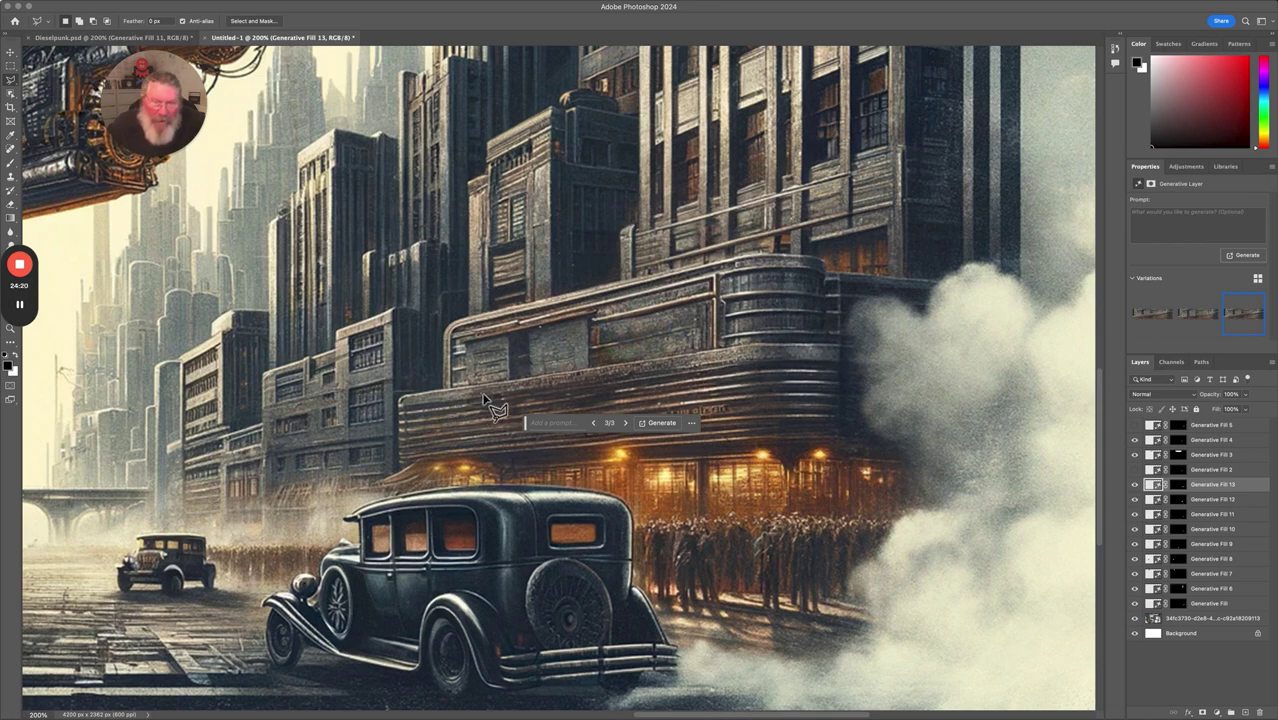
{"action": "left_click", "coordinate": [655, 423]}
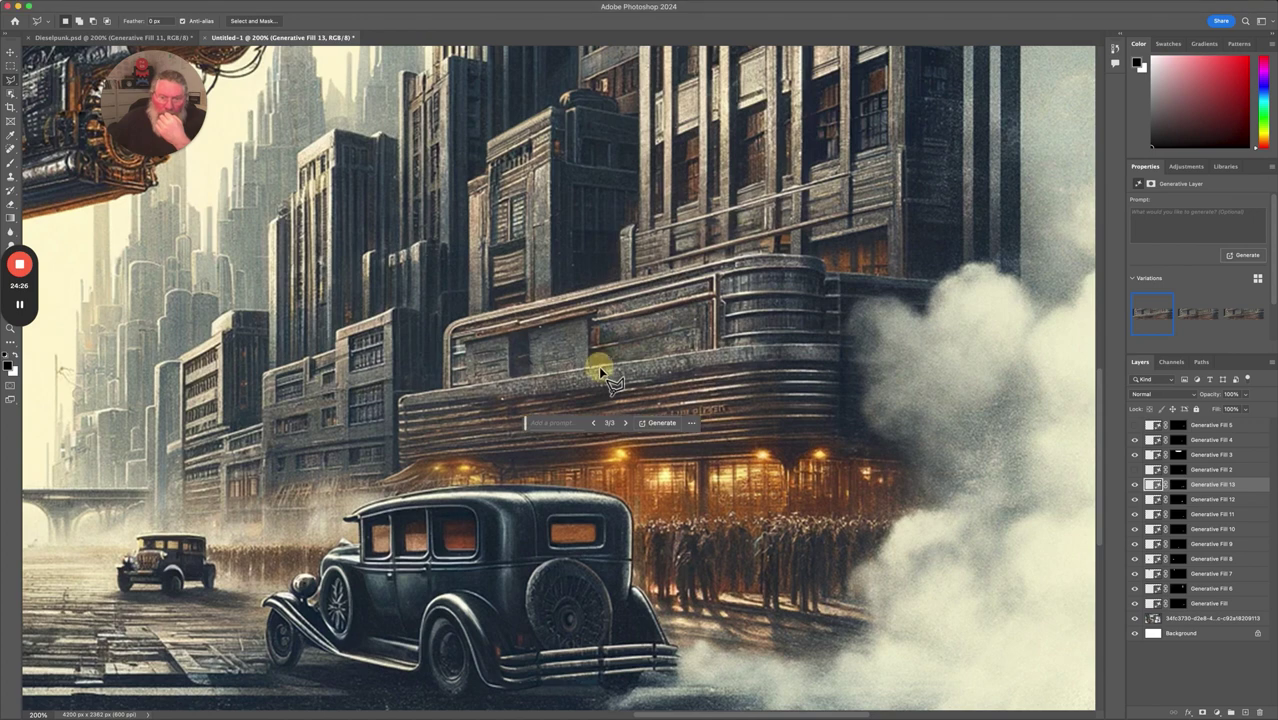
Cycle through all six variations of the lower-edge strip fill and choose the sixth one
{"action": "left_click", "coordinate": [627, 424]}
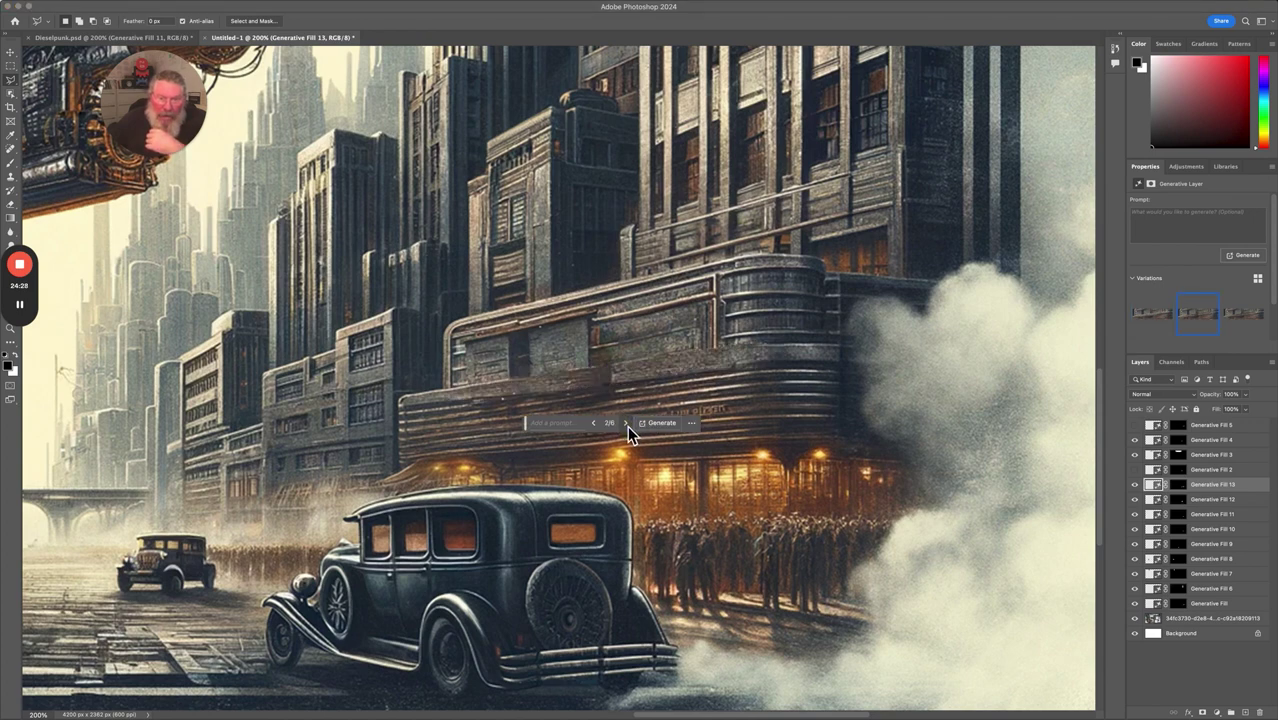
{"action": "left_click", "coordinate": [627, 424]}
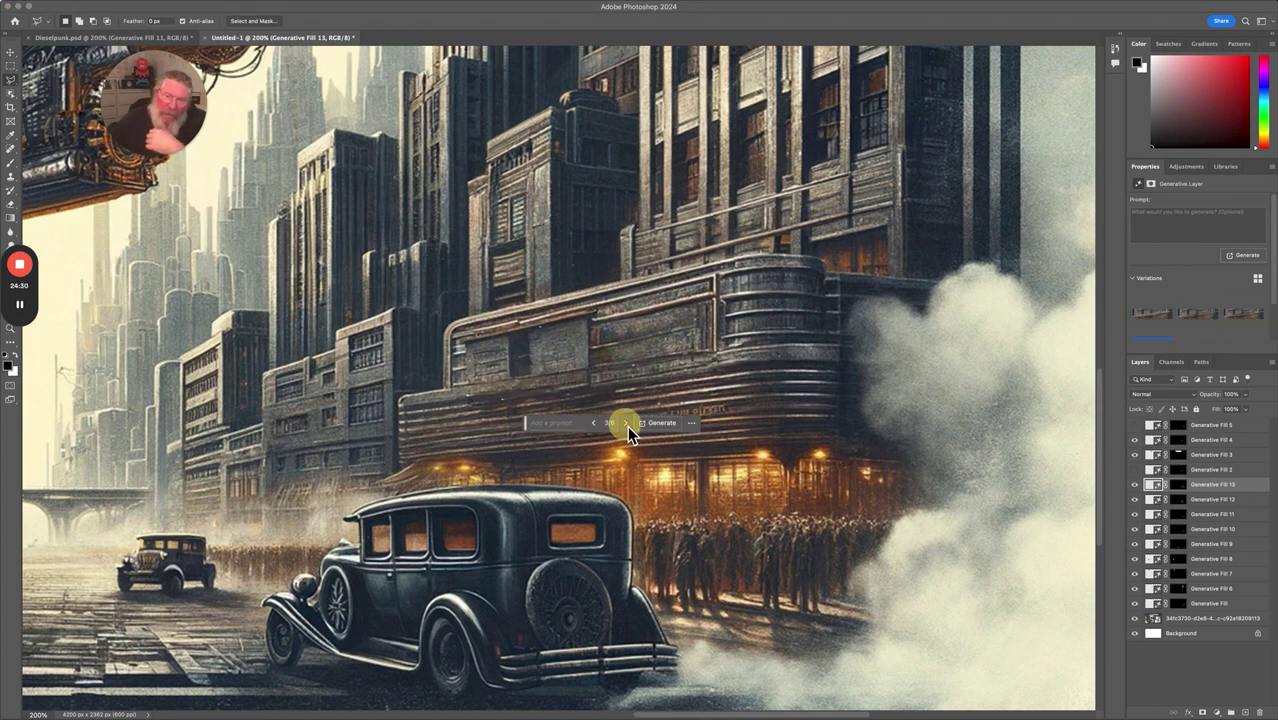
{"action": "left_click", "coordinate": [627, 424]}
{"action": "left_click", "coordinate": [627, 424]}
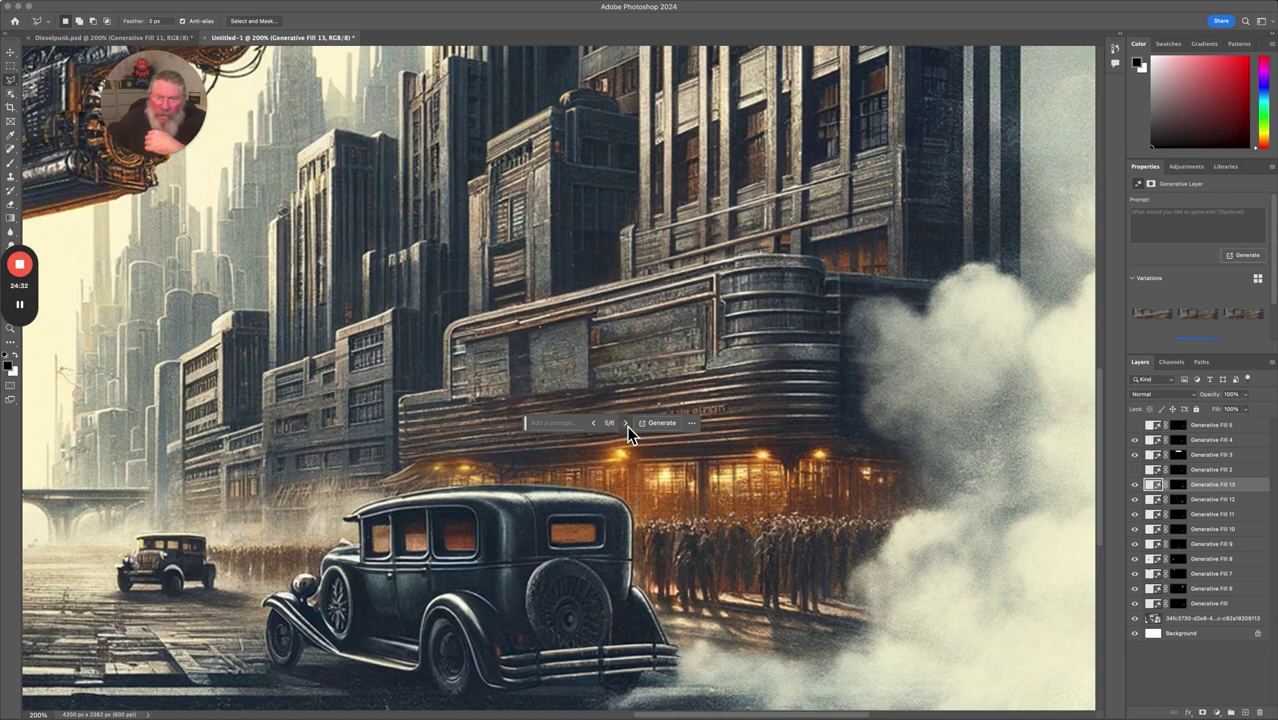
{"action": "left_click", "coordinate": [627, 424]}
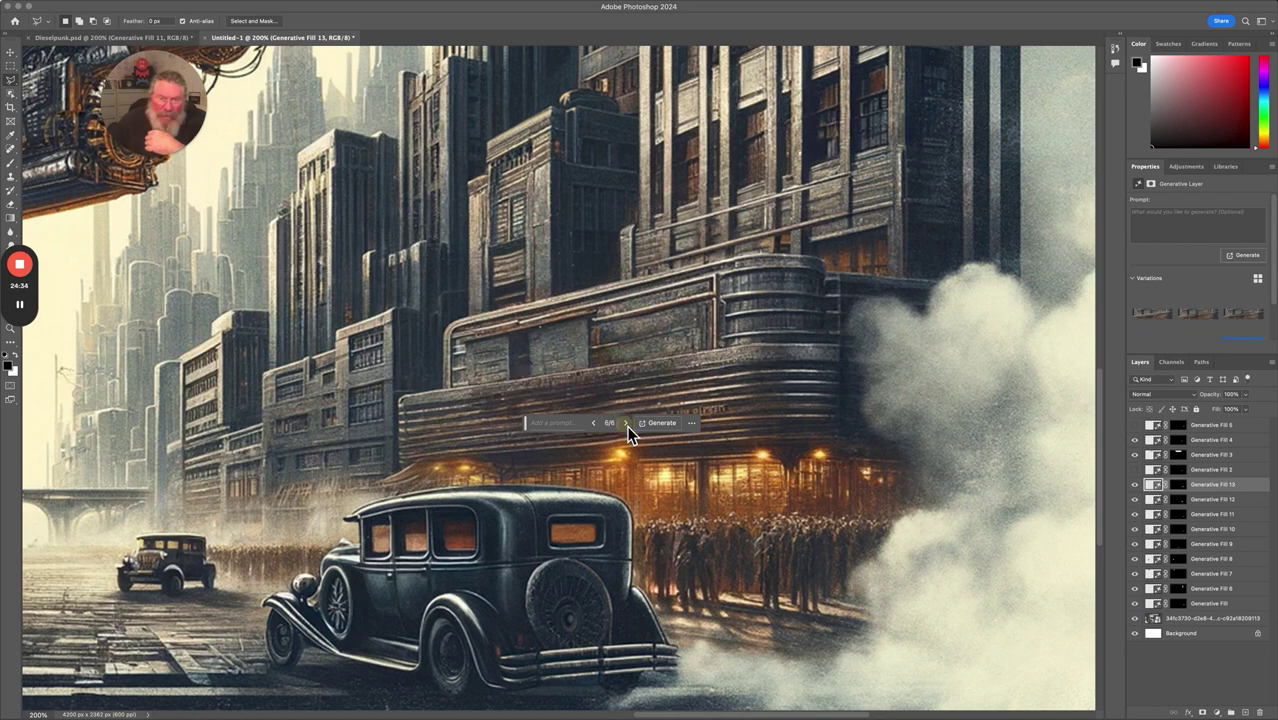
{"action": "left_click", "coordinate": [627, 424]}
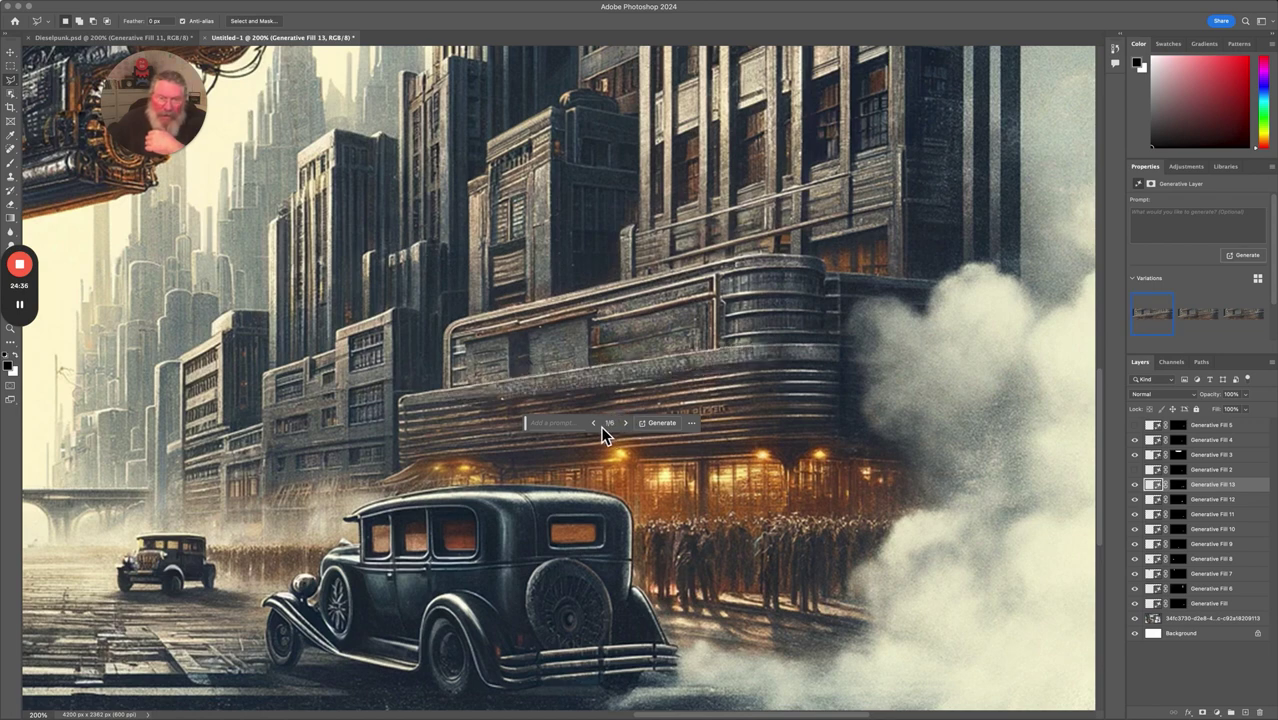
{"action": "left_click", "coordinate": [595, 424]}
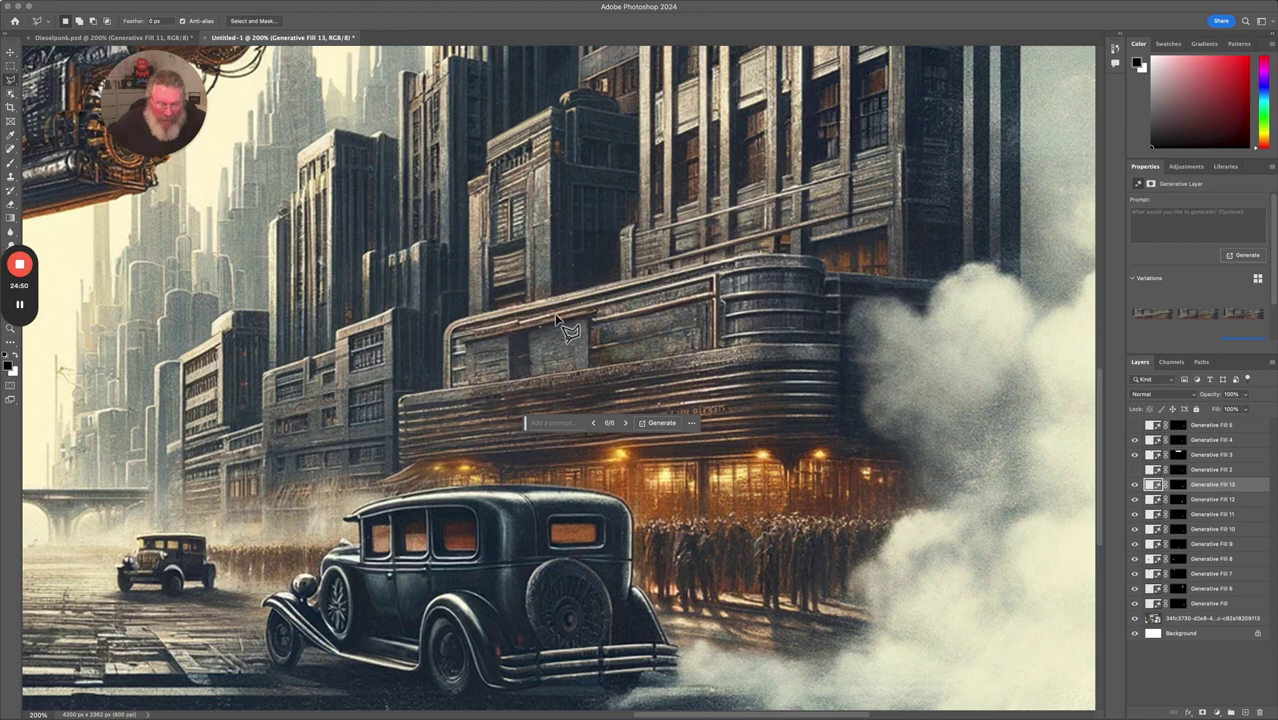
Outline a narrow strip along the sign panel's upper trim and apply Generative Fill with an empty prompt
{"action": "scroll", "coordinate": [557, 322], "scroll_direction": "up", "scroll_amount": 1}
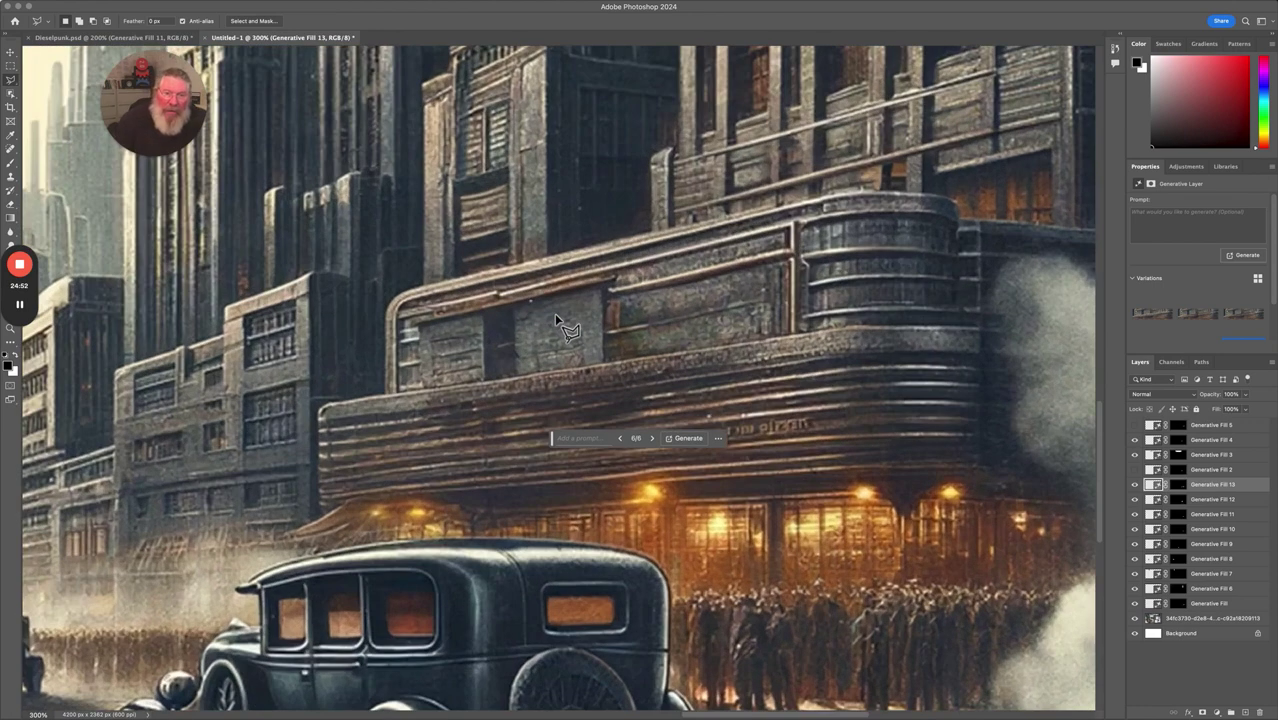
{"action": "scroll", "coordinate": [557, 320], "scroll_direction": "up", "scroll_amount": 1}
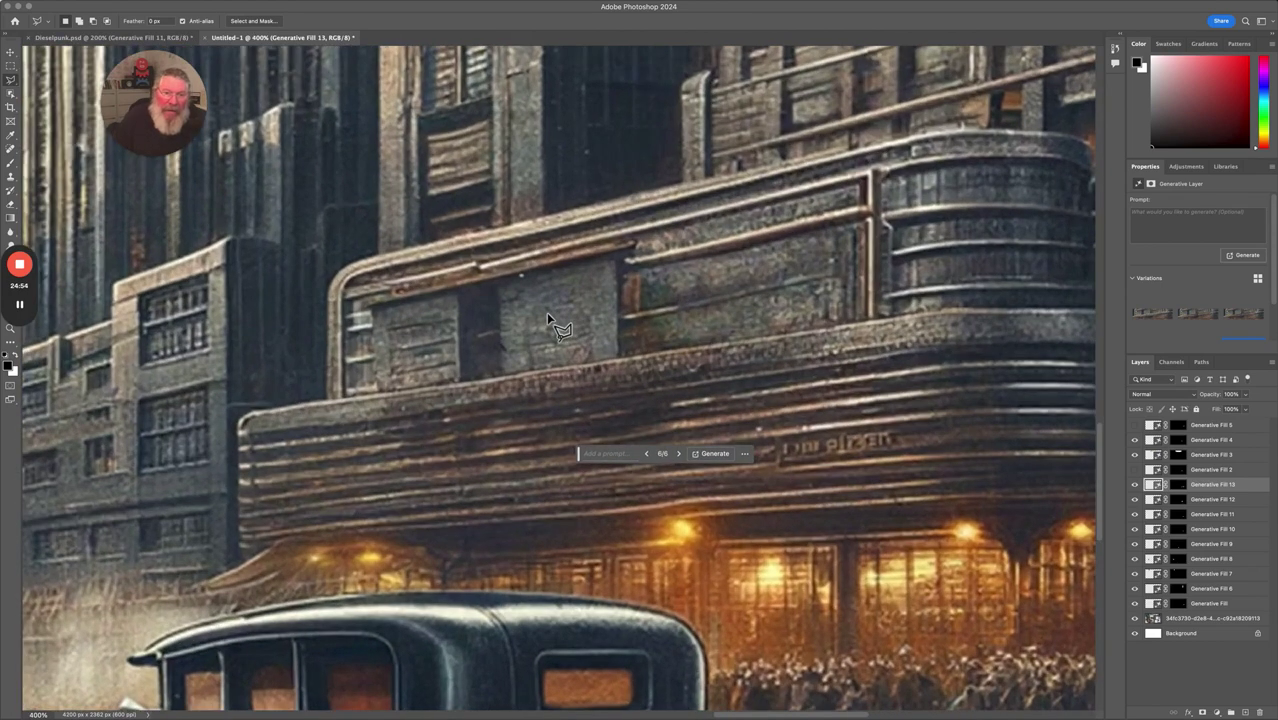
{"action": "mouse_move", "coordinate": [28, 310]}
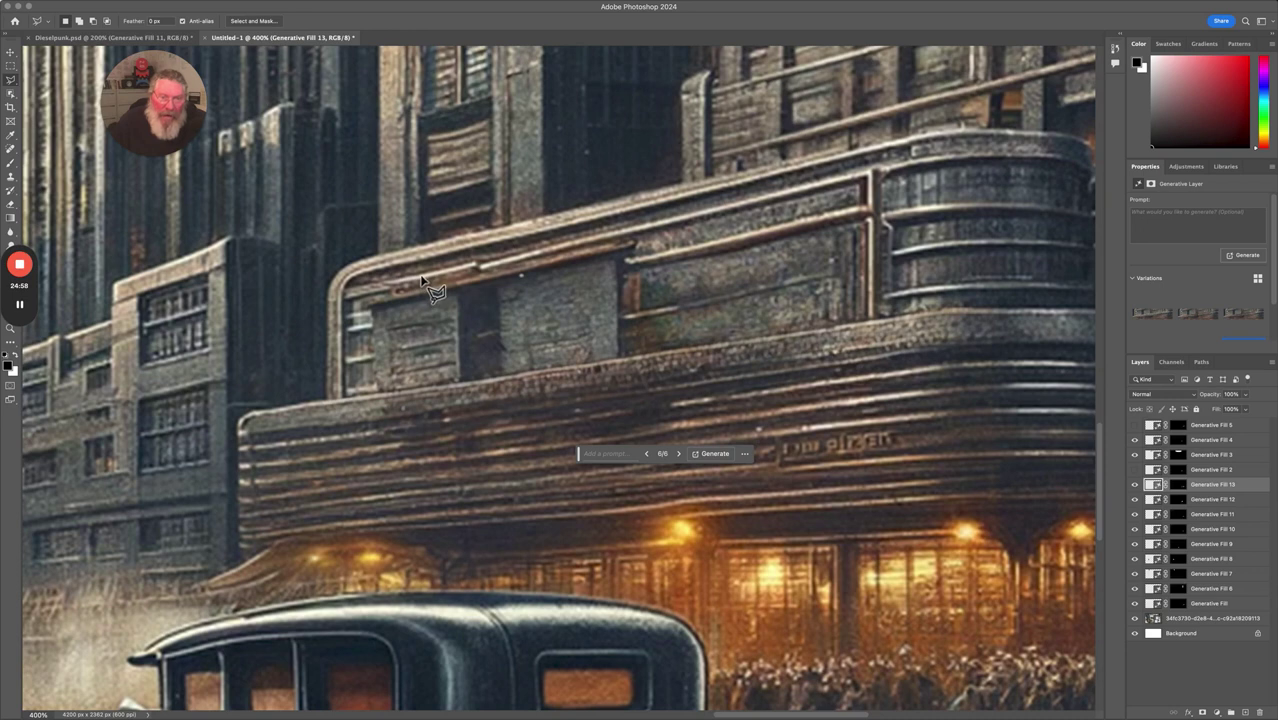
{"action": "left_click", "coordinate": [347, 291]}
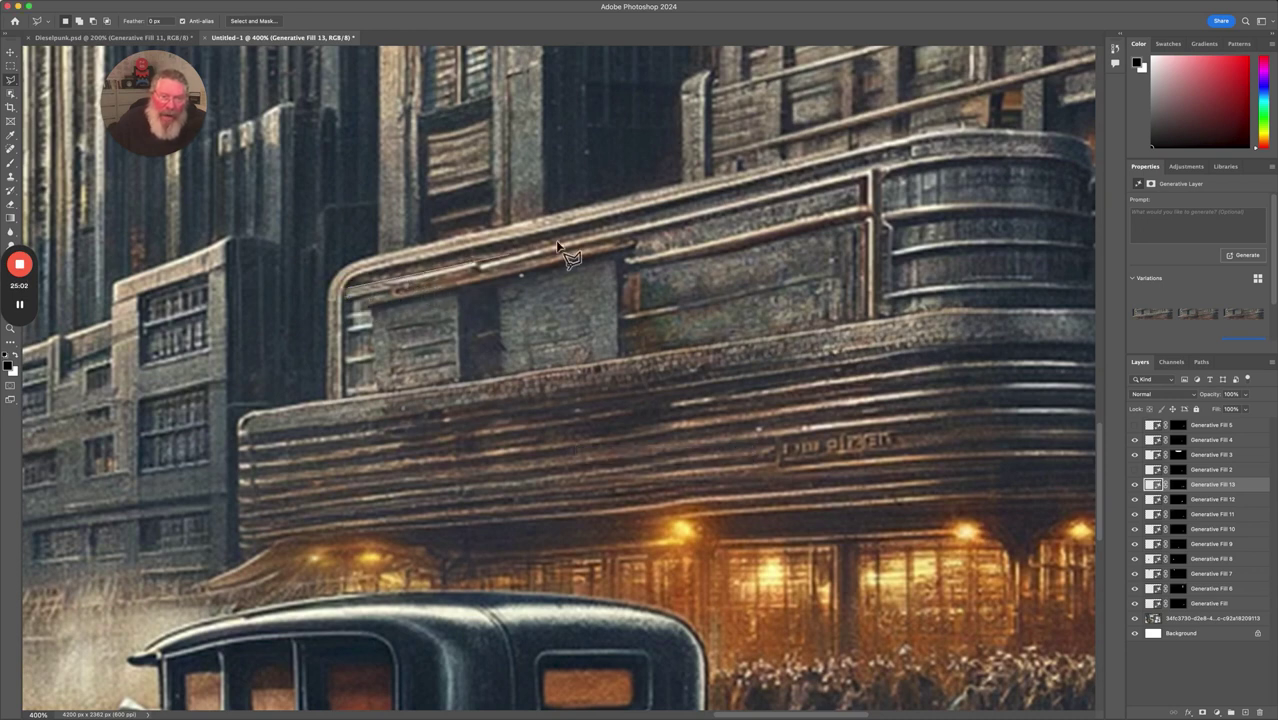
{"action": "left_click", "coordinate": [867, 172]}
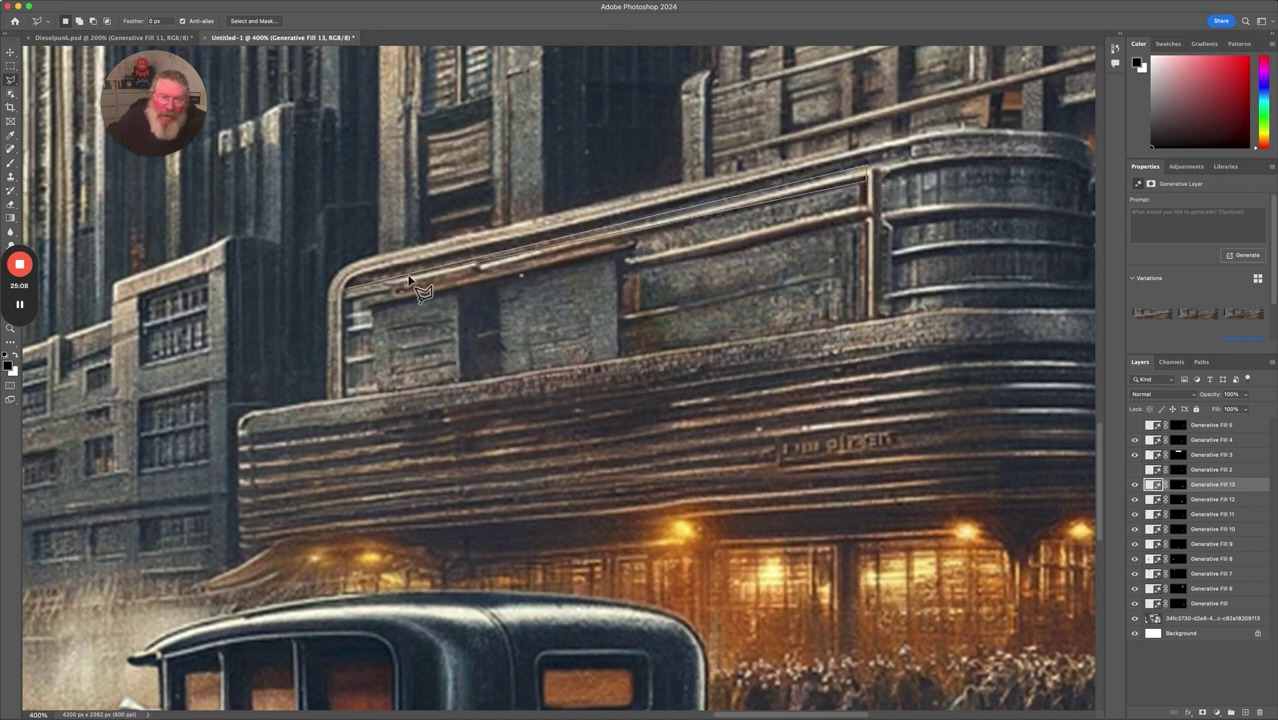
{"action": "left_click", "coordinate": [349, 290]}
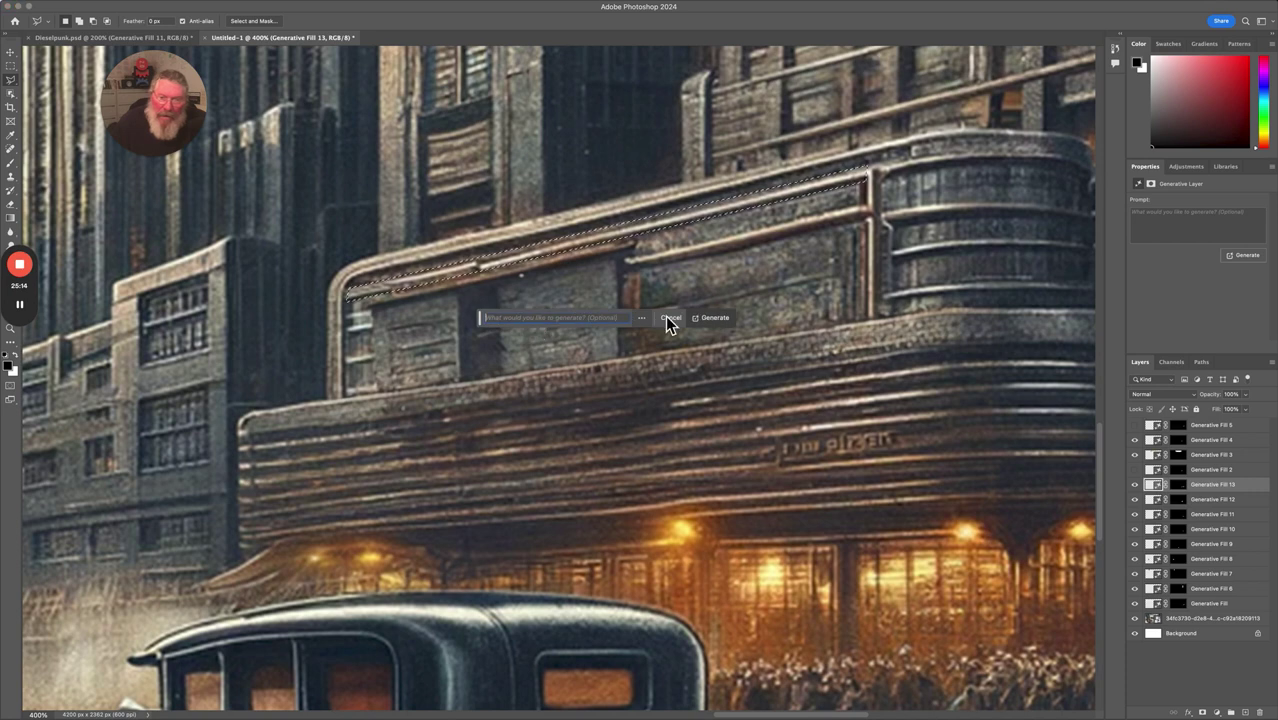
{"action": "left_click", "coordinate": [720, 318]}
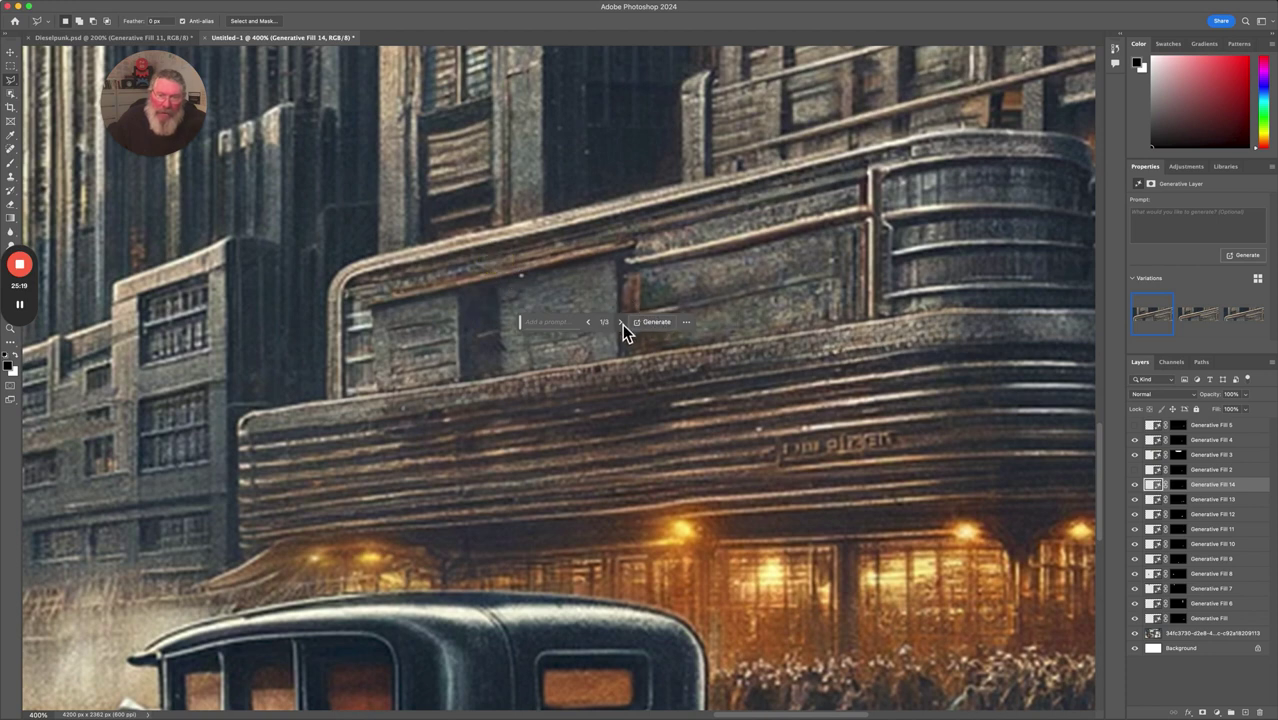
Compare the three variations of the upper trim fill and generate more from the third one with an empty prompt
{"action": "left_click", "coordinate": [621, 322]}
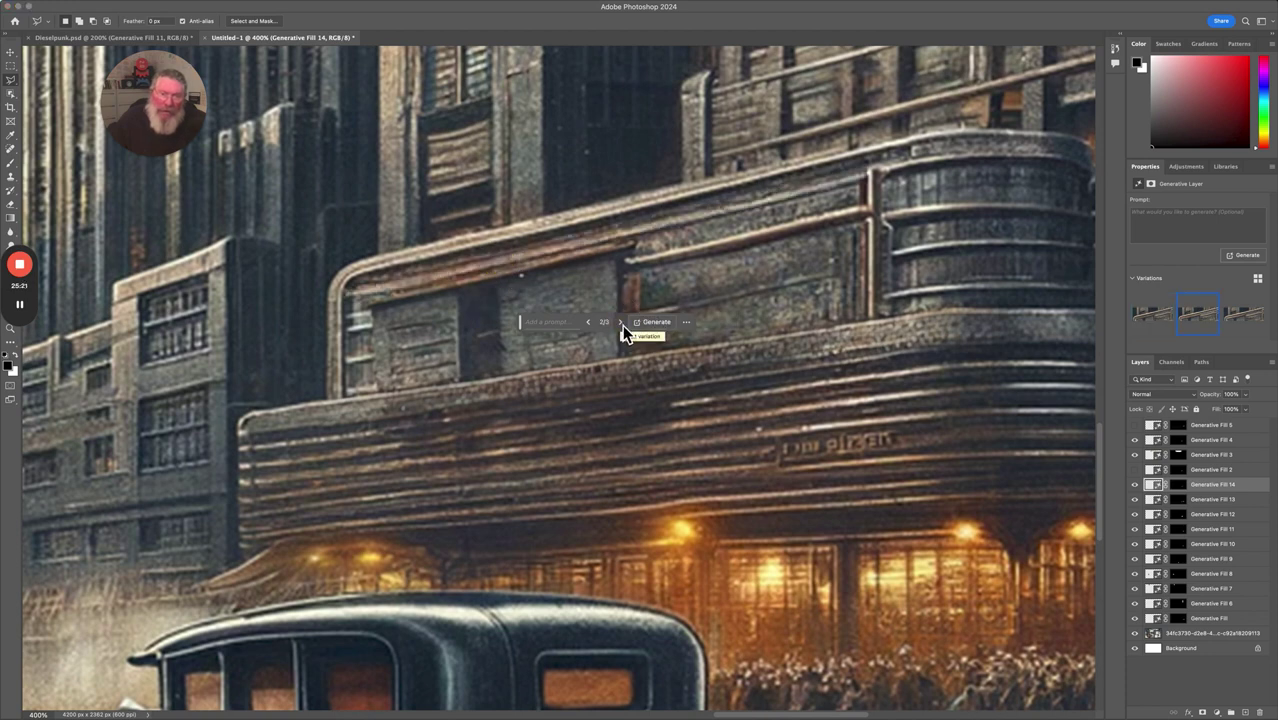
{"action": "left_click", "coordinate": [621, 322]}
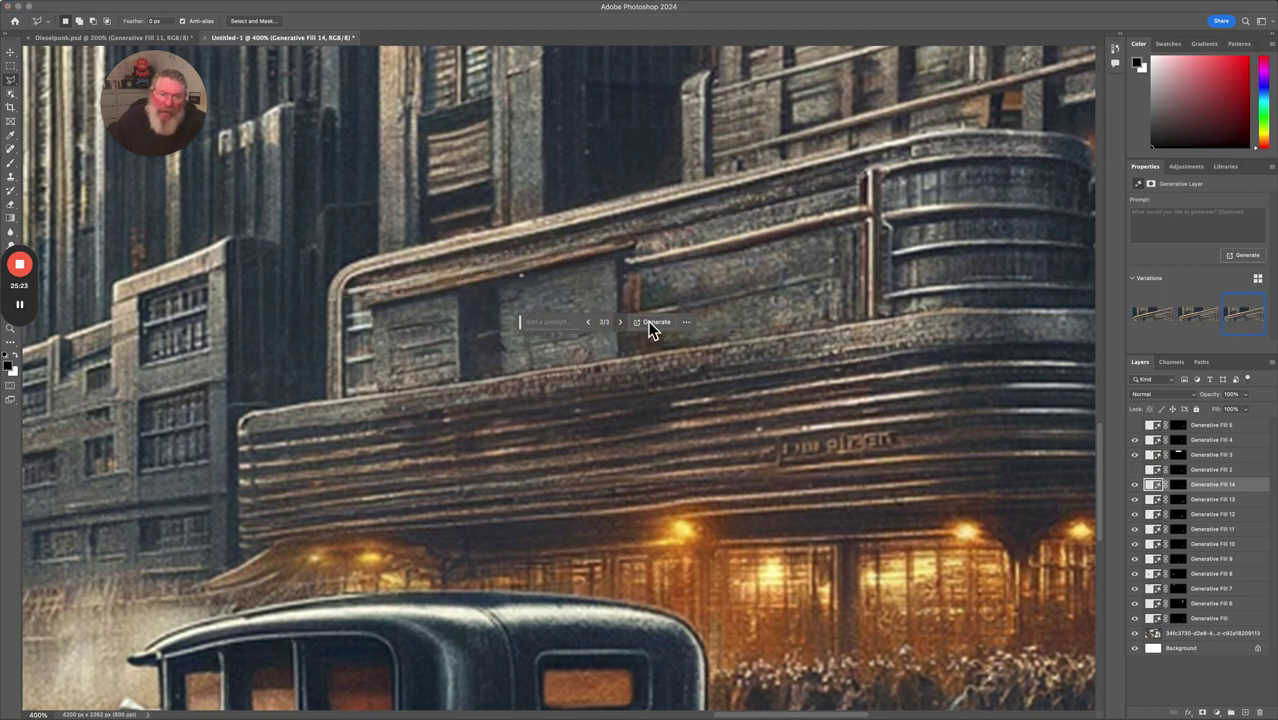
{"action": "left_click", "coordinate": [648, 322]}
{"action": "mouse_move", "coordinate": [20, 305]}
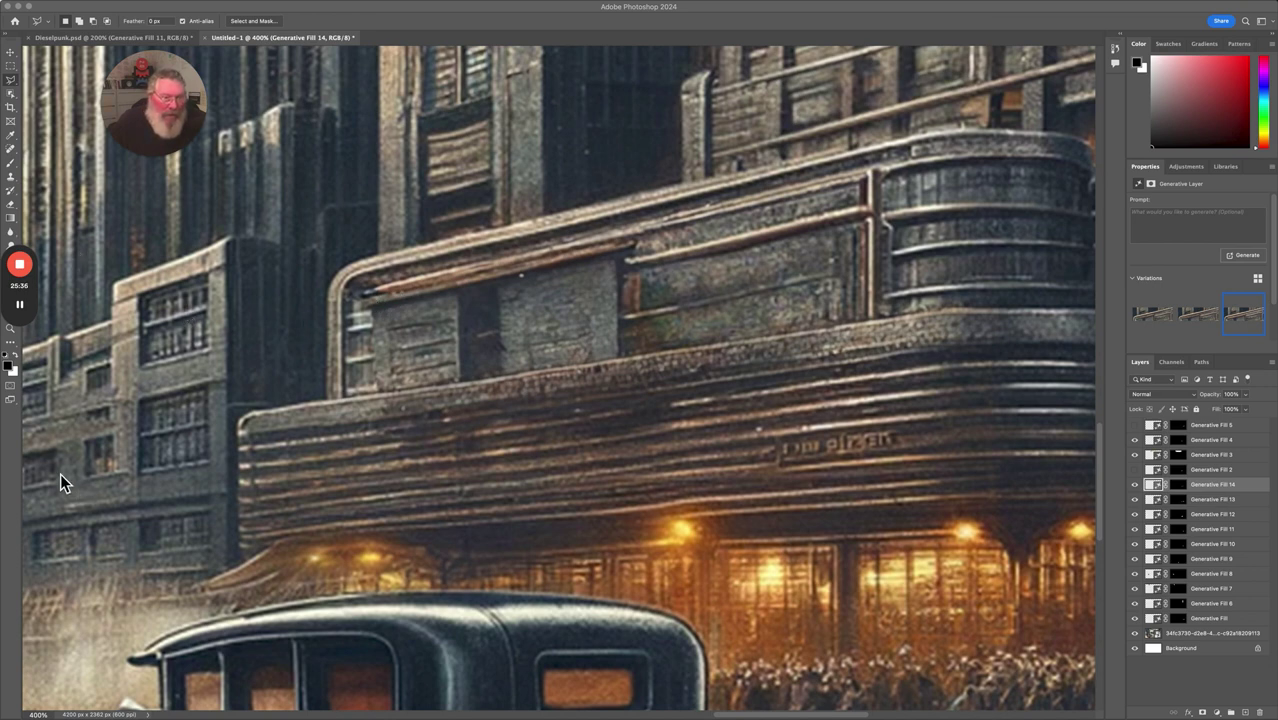
{"action": "mouse_move", "coordinate": [22, 338]}
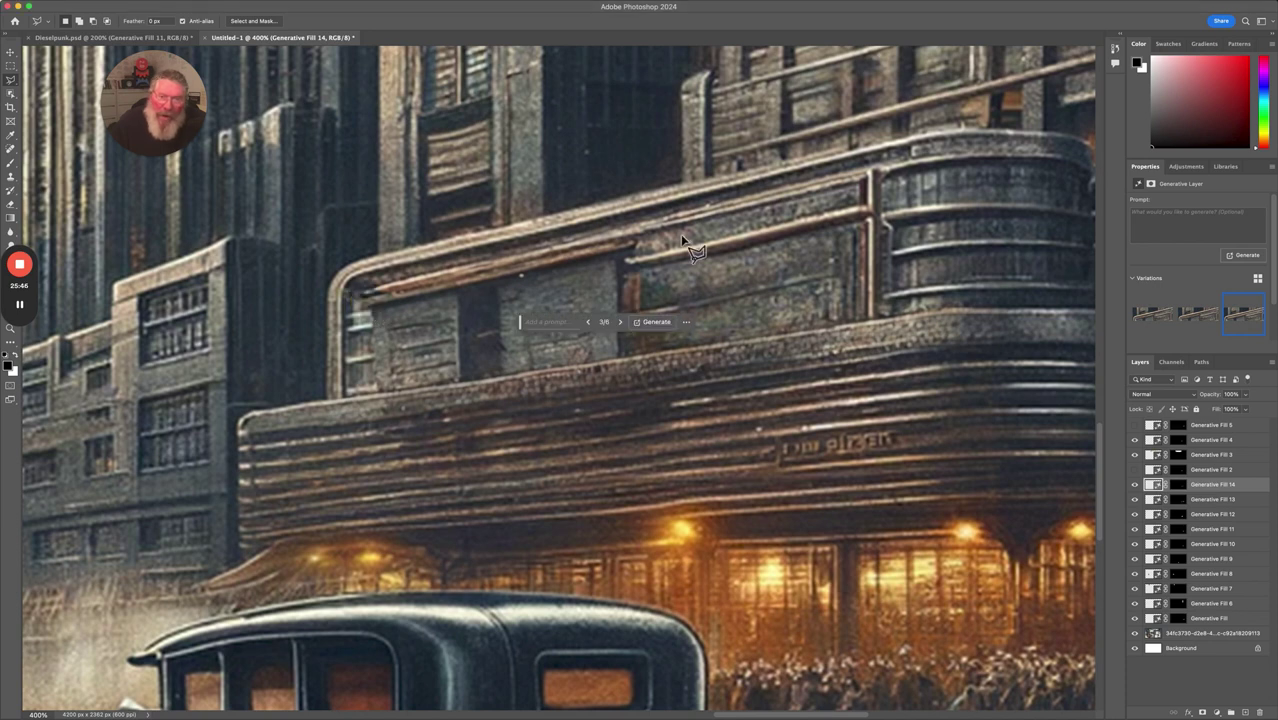
Outline the patchy interior of the sign panel inside its frame and apply Generative Fill with an empty prompt
{"action": "left_click", "coordinate": [362, 296]}
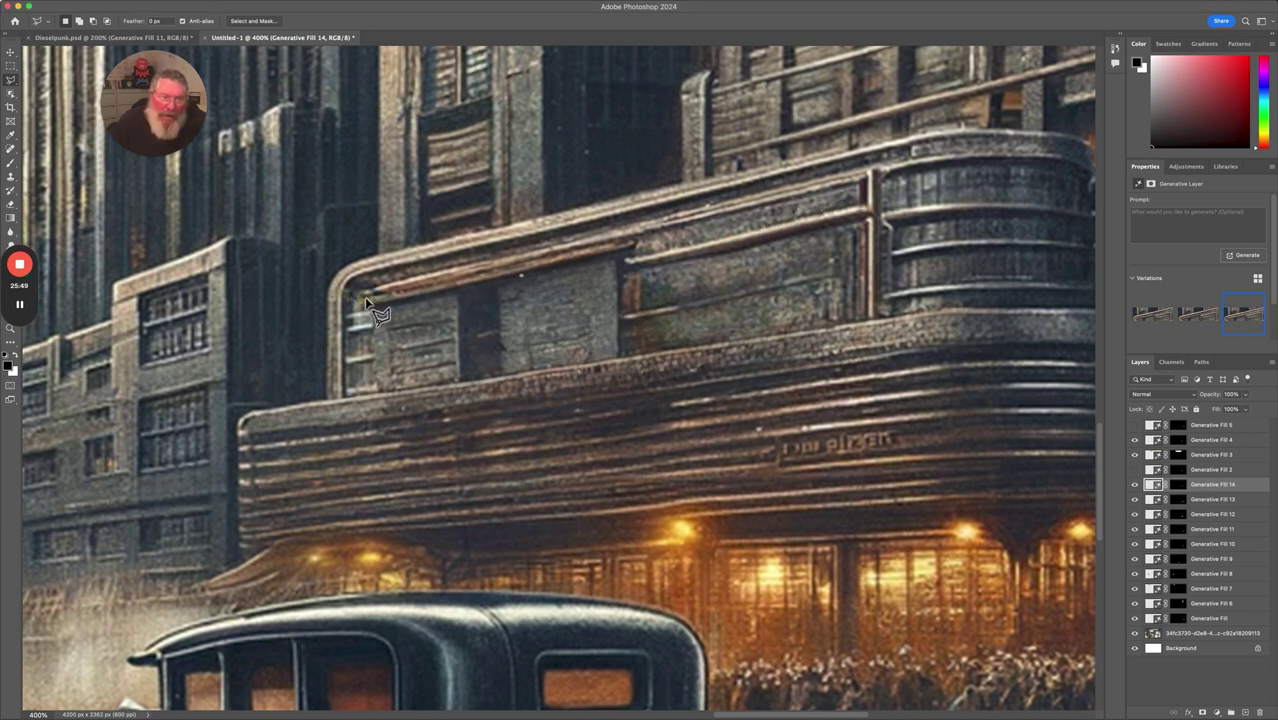
{"action": "left_click", "coordinate": [867, 182]}
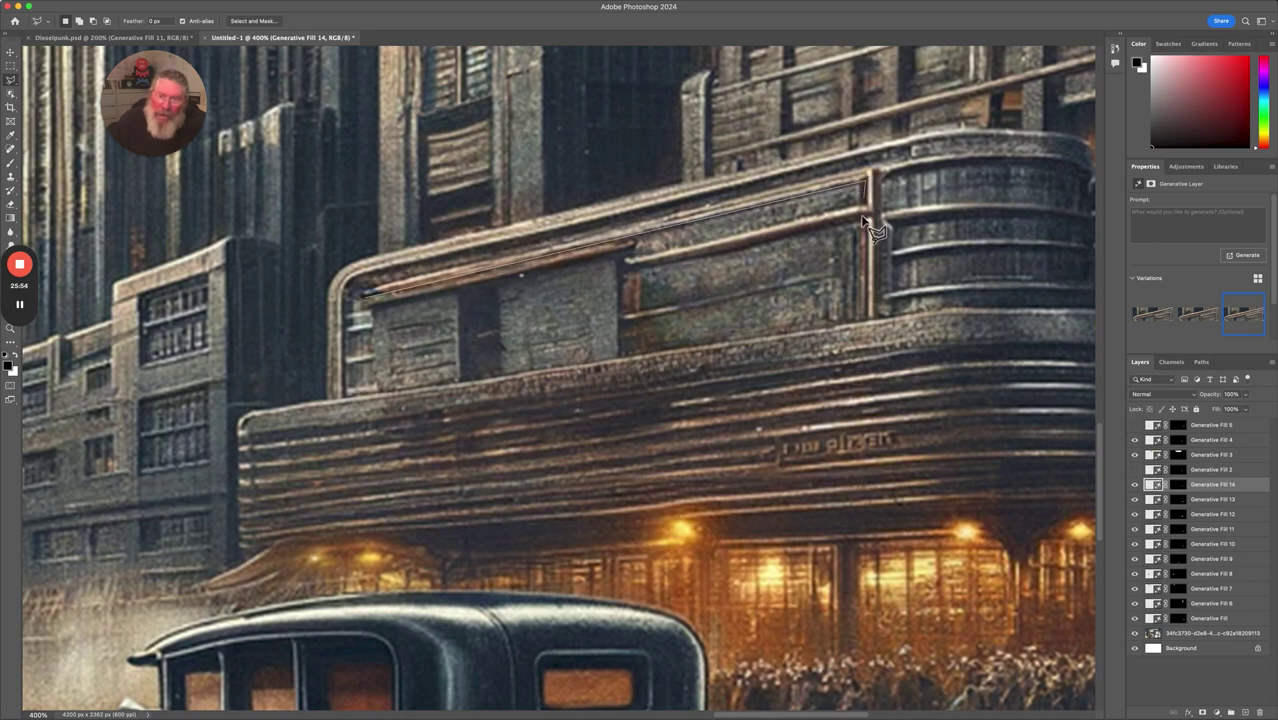
{"action": "left_click", "coordinate": [867, 323]}
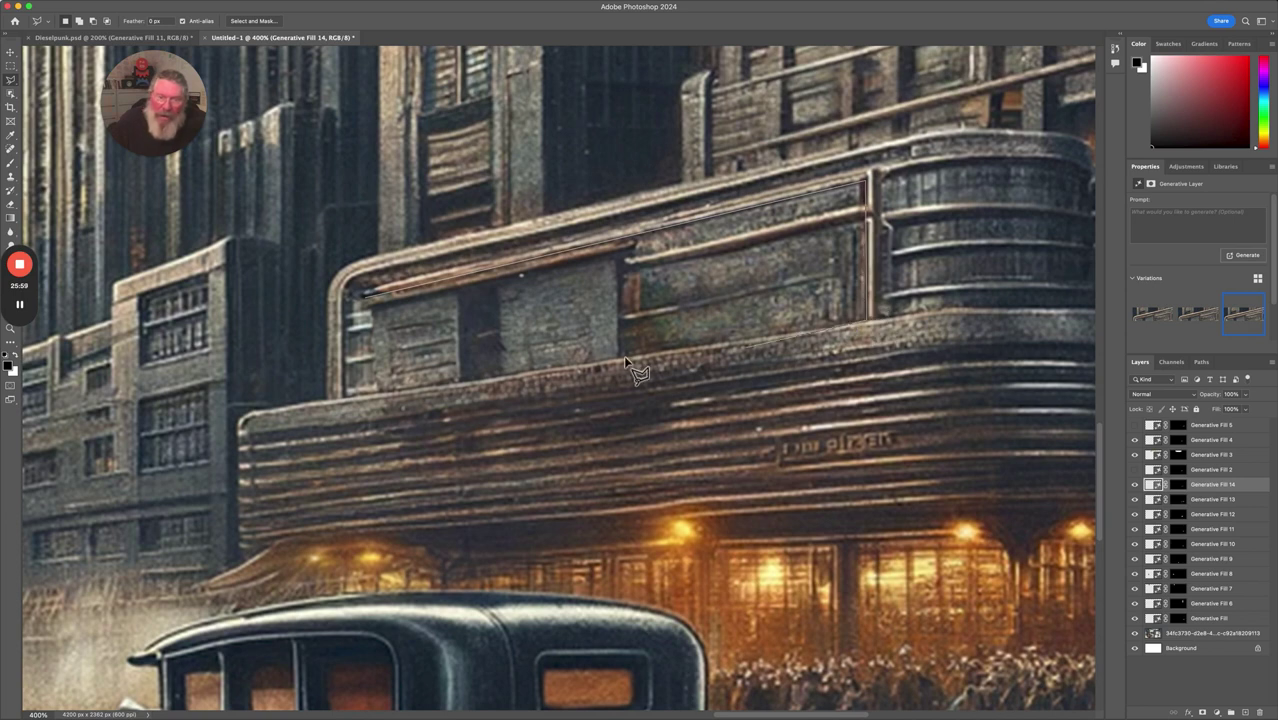
{"action": "left_click", "coordinate": [372, 393]}
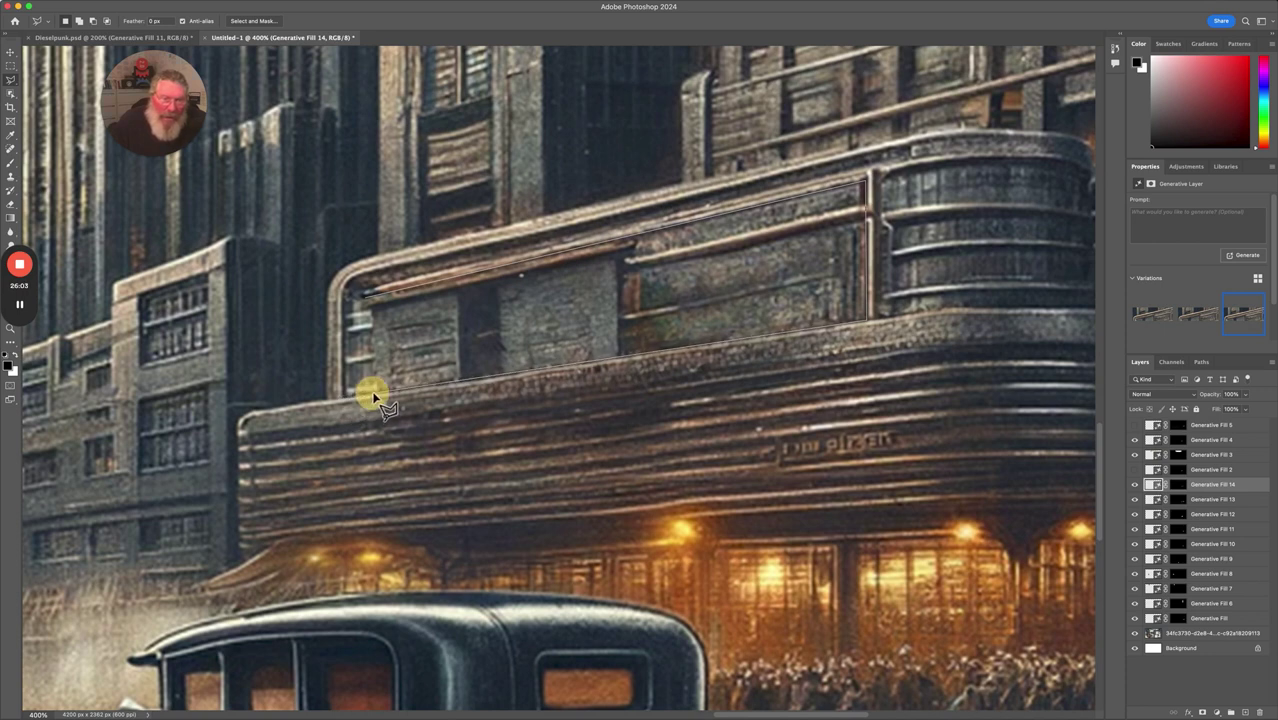
{"action": "left_click", "coordinate": [367, 300]}
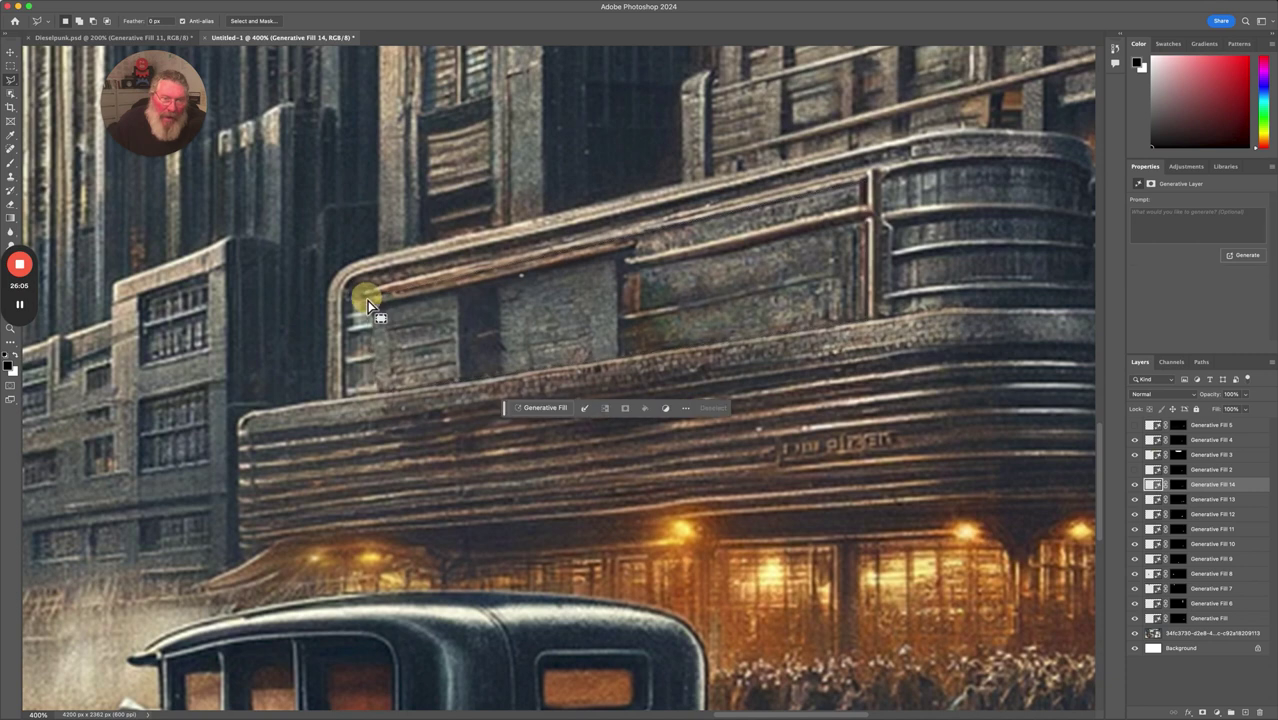
{"action": "left_click", "coordinate": [547, 410]}
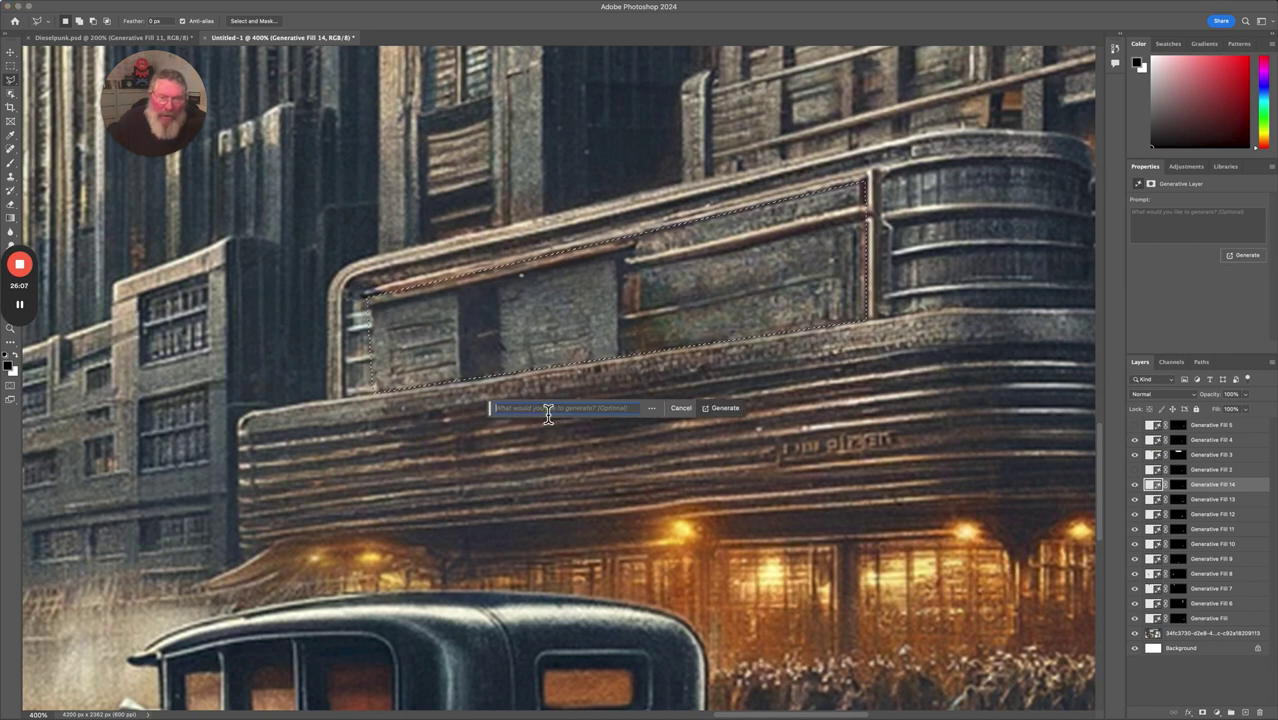
{"action": "left_click", "coordinate": [727, 412]}
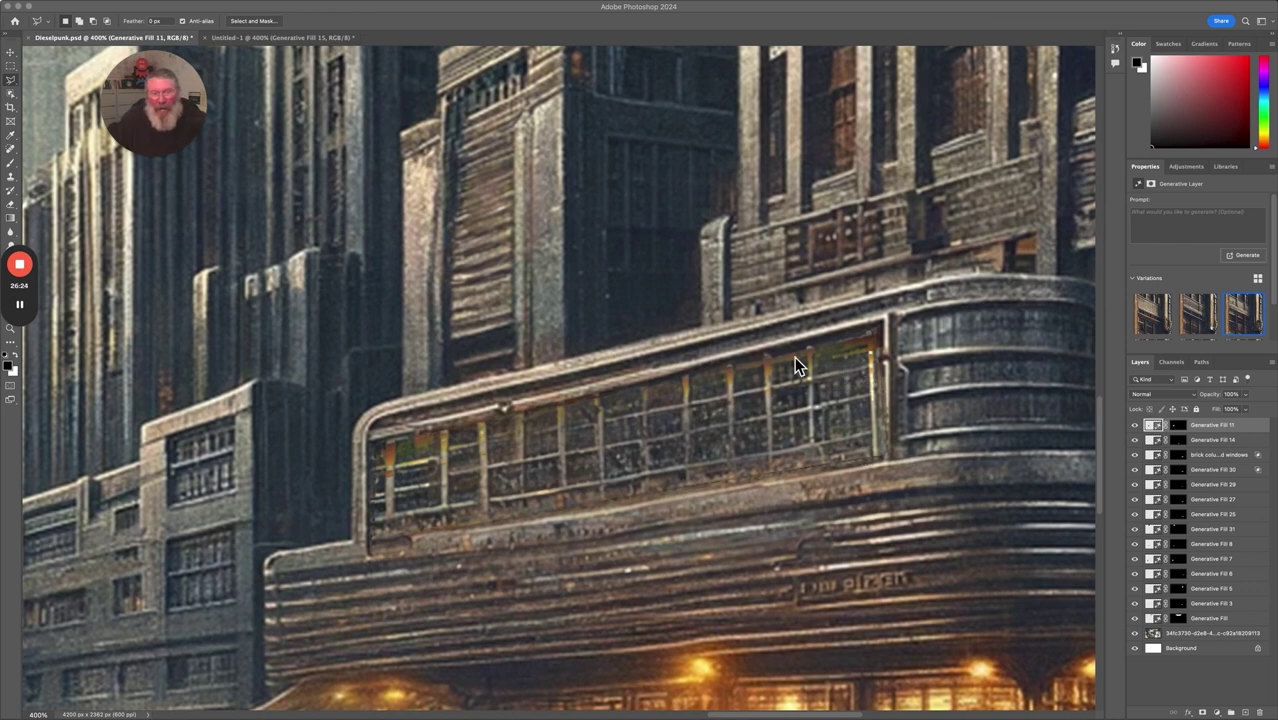
Return to the Untitled-1 document and step through the sign panel interior fill's variations to the third one
{"action": "left_click", "coordinate": [289, 38]}
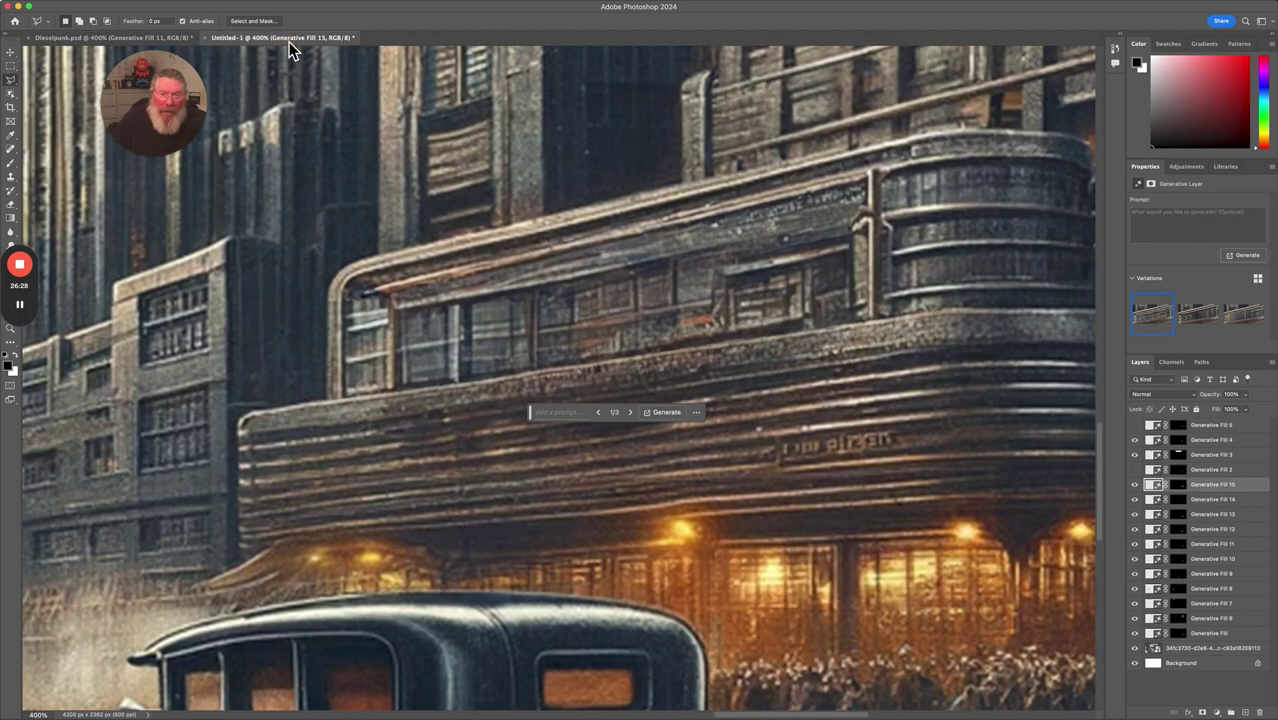
{"action": "left_click", "coordinate": [631, 414]}
{"action": "left_click", "coordinate": [631, 414]}
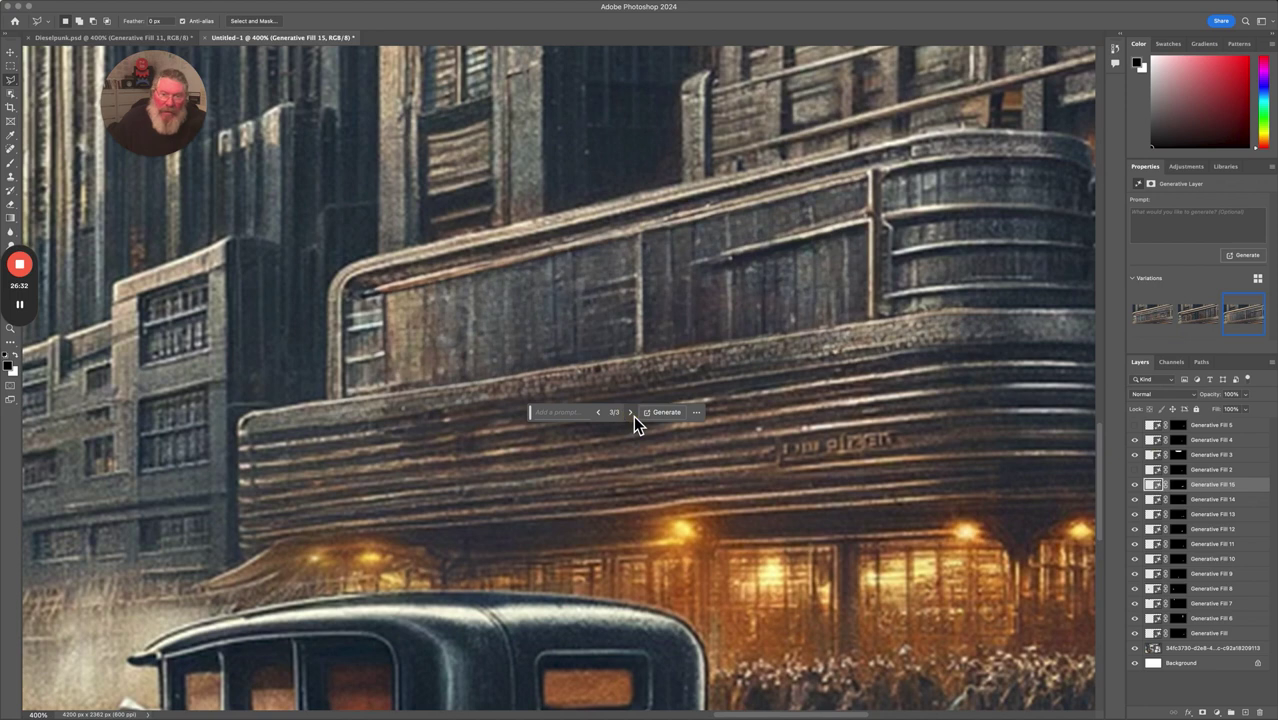
Review the panel interior fill's first two variations, and inspect the divided windows layer in Dieselpunk.psd by toggling its visibility
{"action": "left_click", "coordinate": [631, 413]}
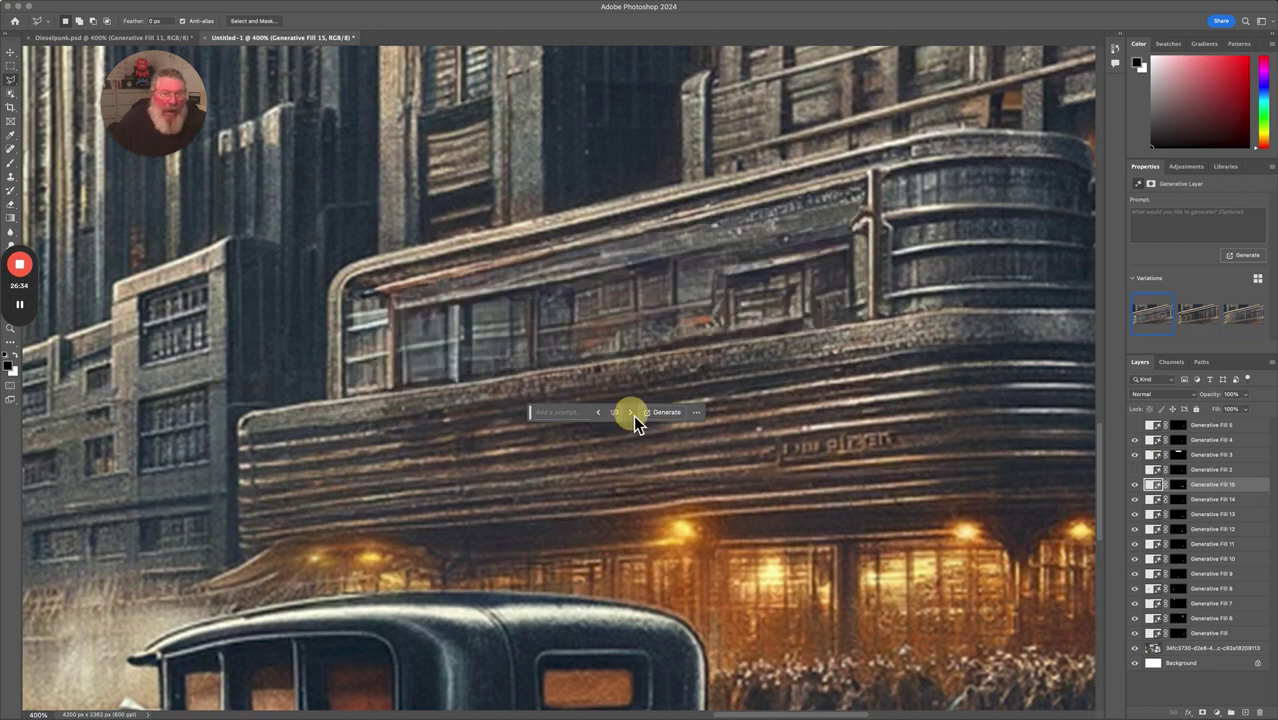
{"action": "left_click", "coordinate": [631, 413]}
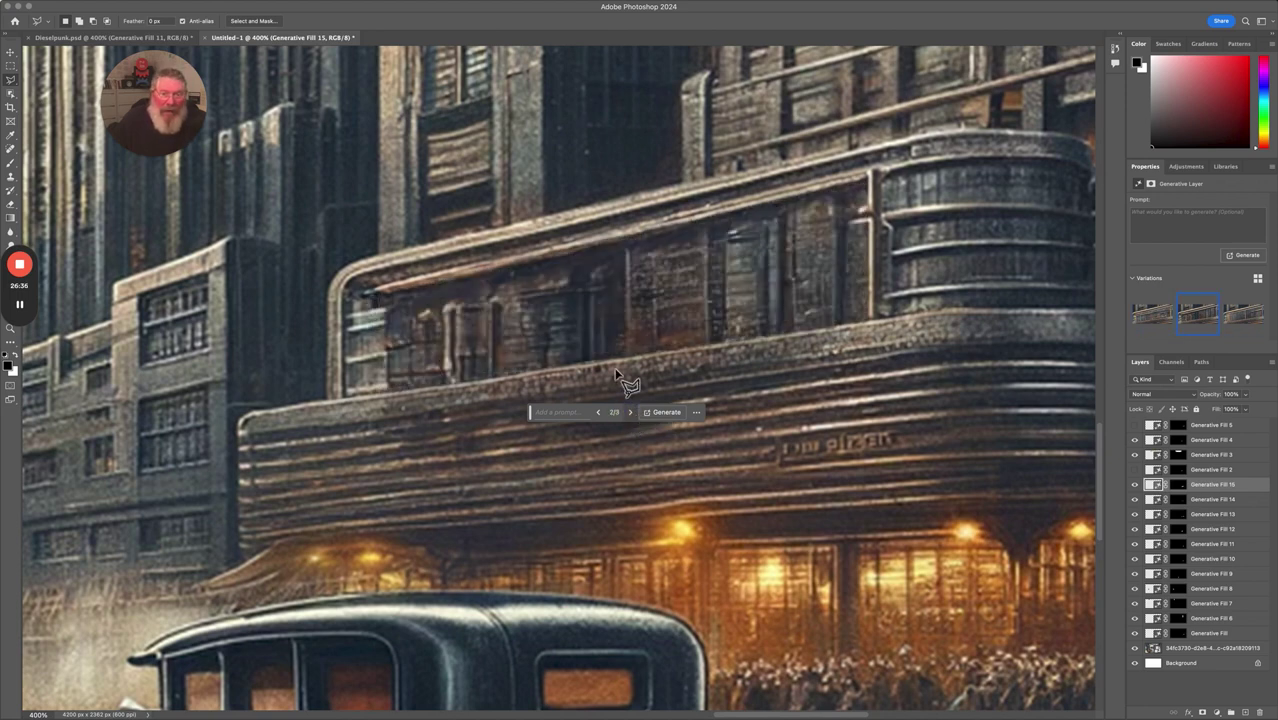
{"action": "left_click", "coordinate": [120, 40]}
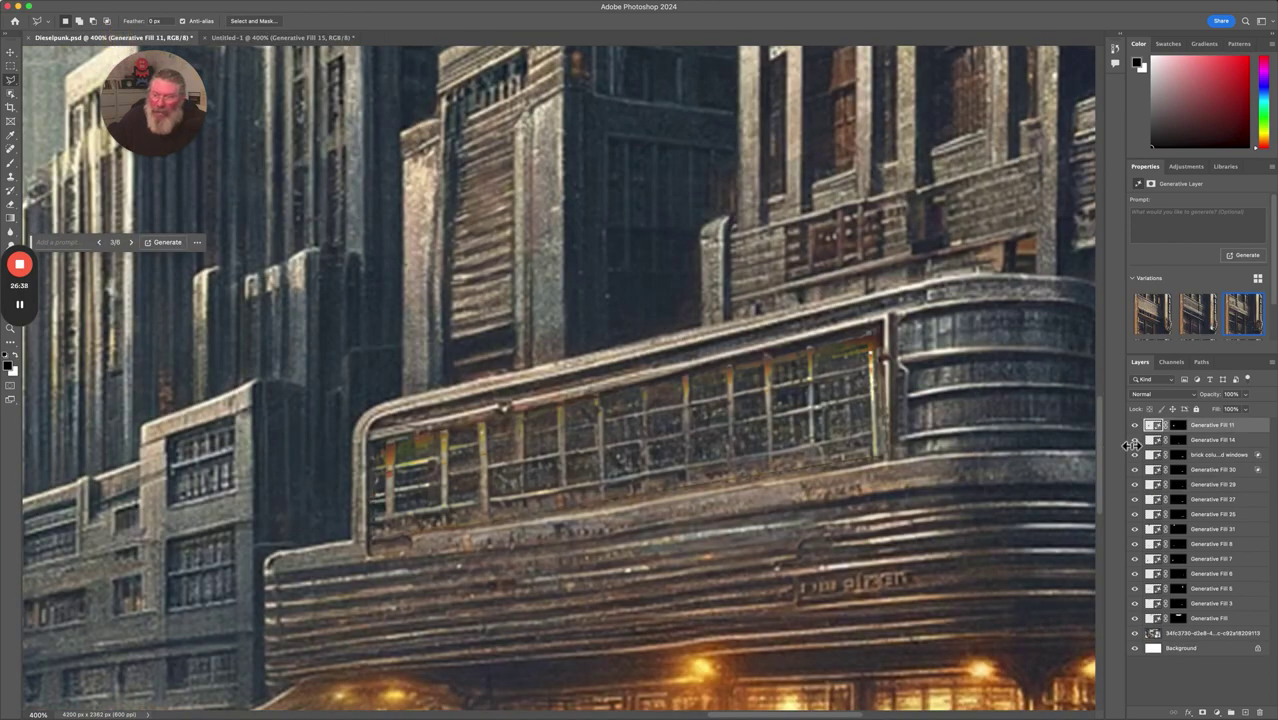
{"action": "left_click", "coordinate": [1212, 455]}
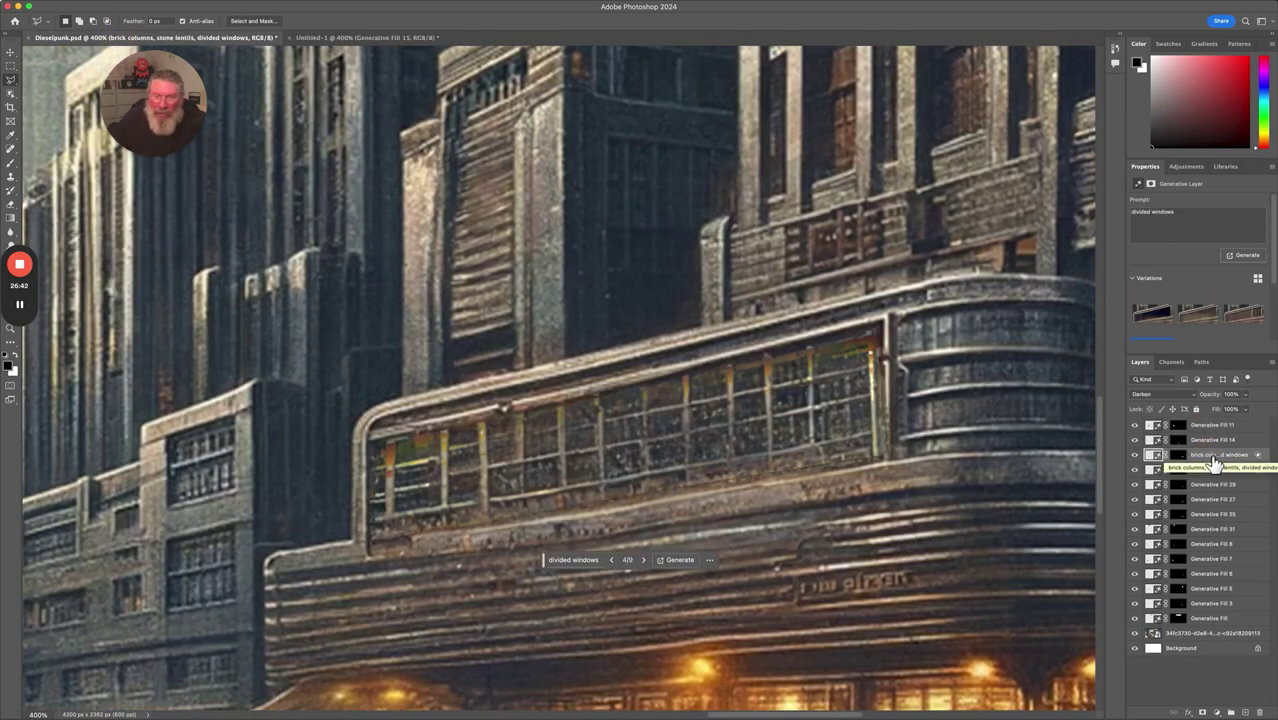
{"action": "left_click", "coordinate": [1143, 462]}
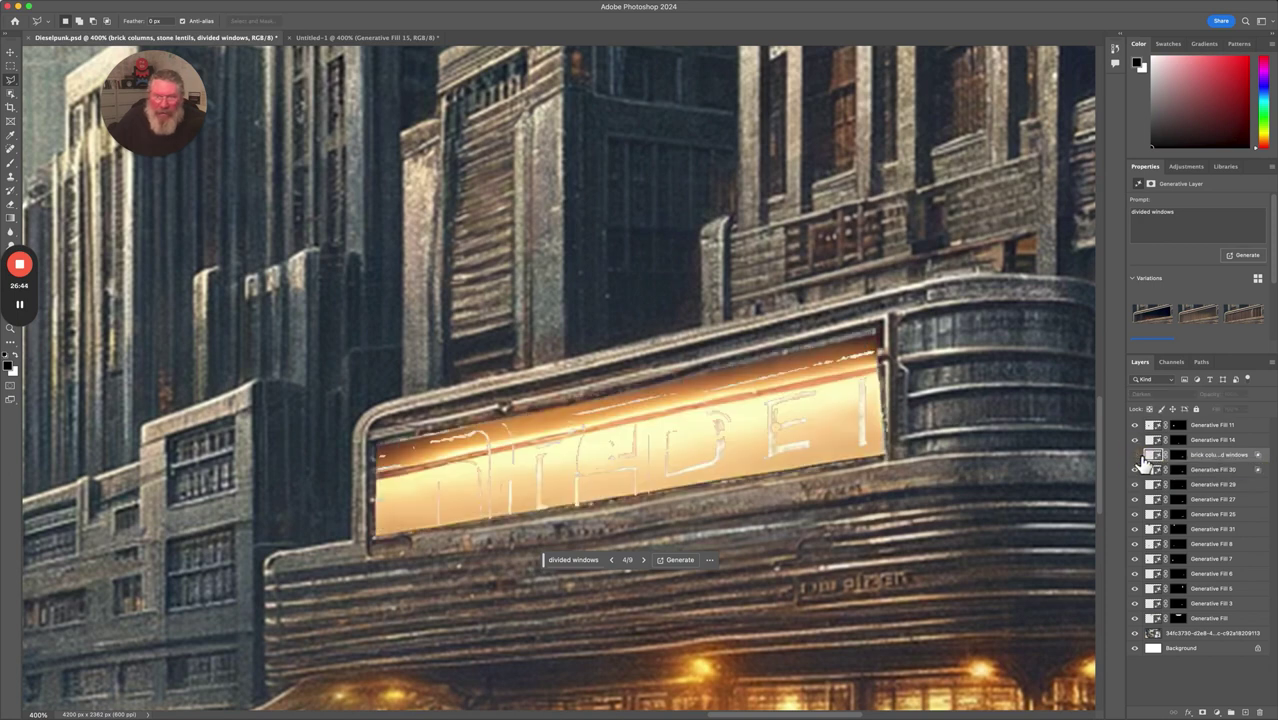
{"action": "left_click", "coordinate": [1137, 452]}
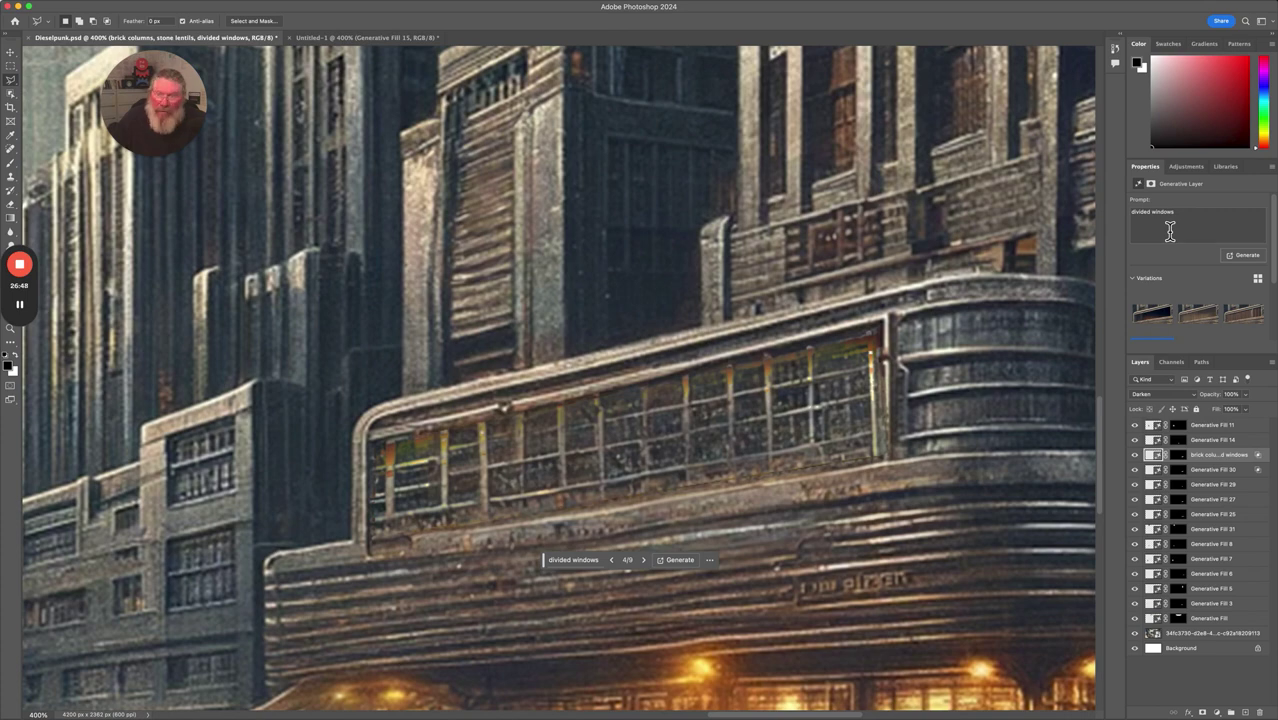
Return to the Untitled-1 document and regenerate the sign panel interior fill with the prompt "divided windows"
{"action": "left_click", "coordinate": [367, 42]}
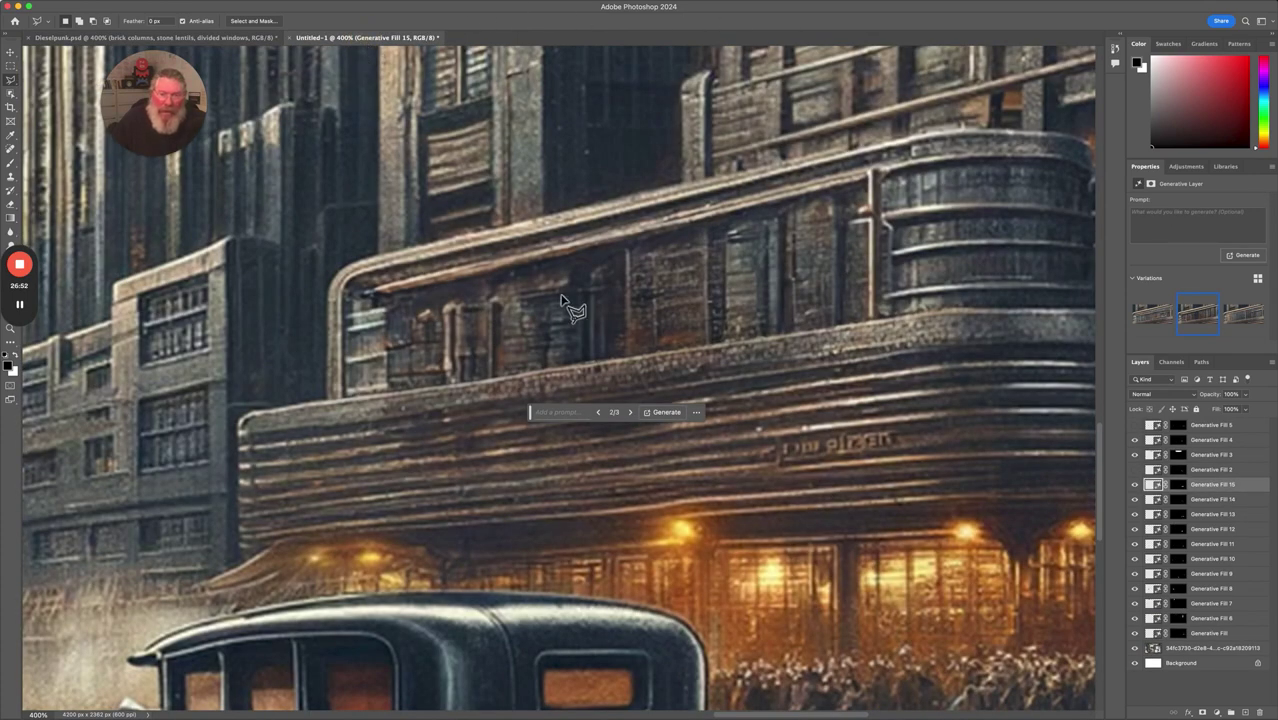
{"action": "left_click", "coordinate": [568, 412]}
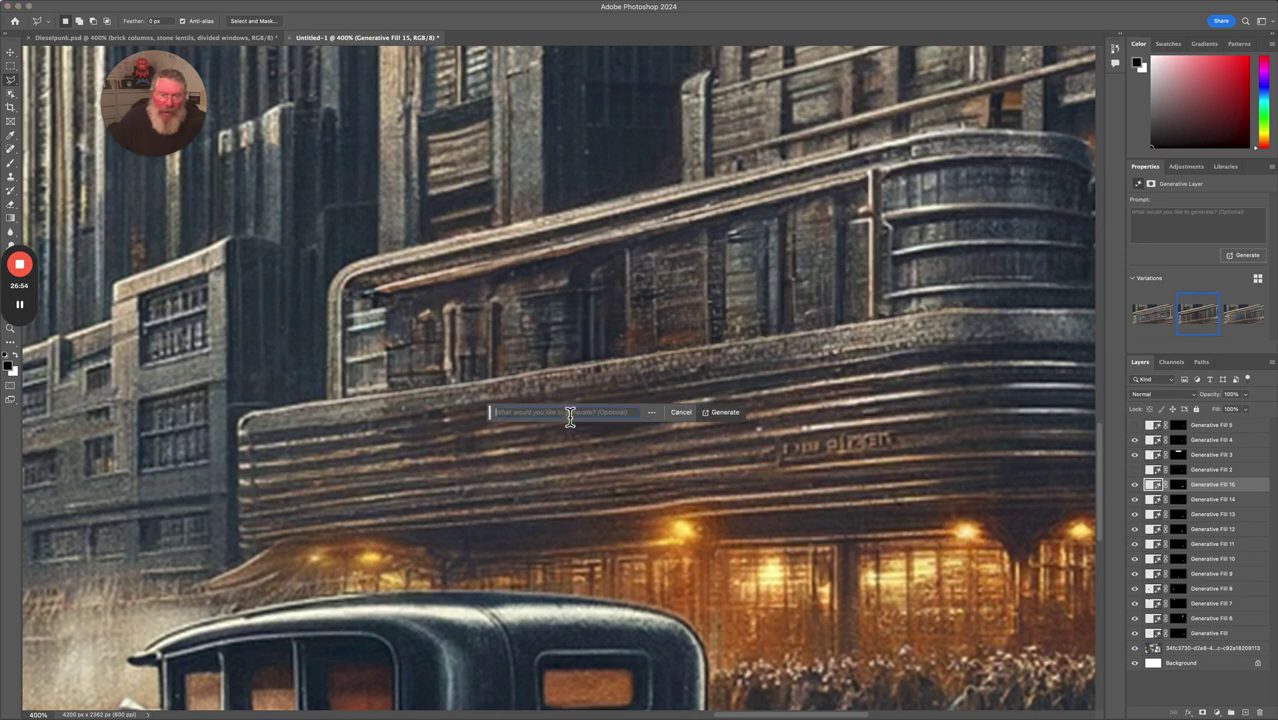
{"action": "type", "text": "divide"}
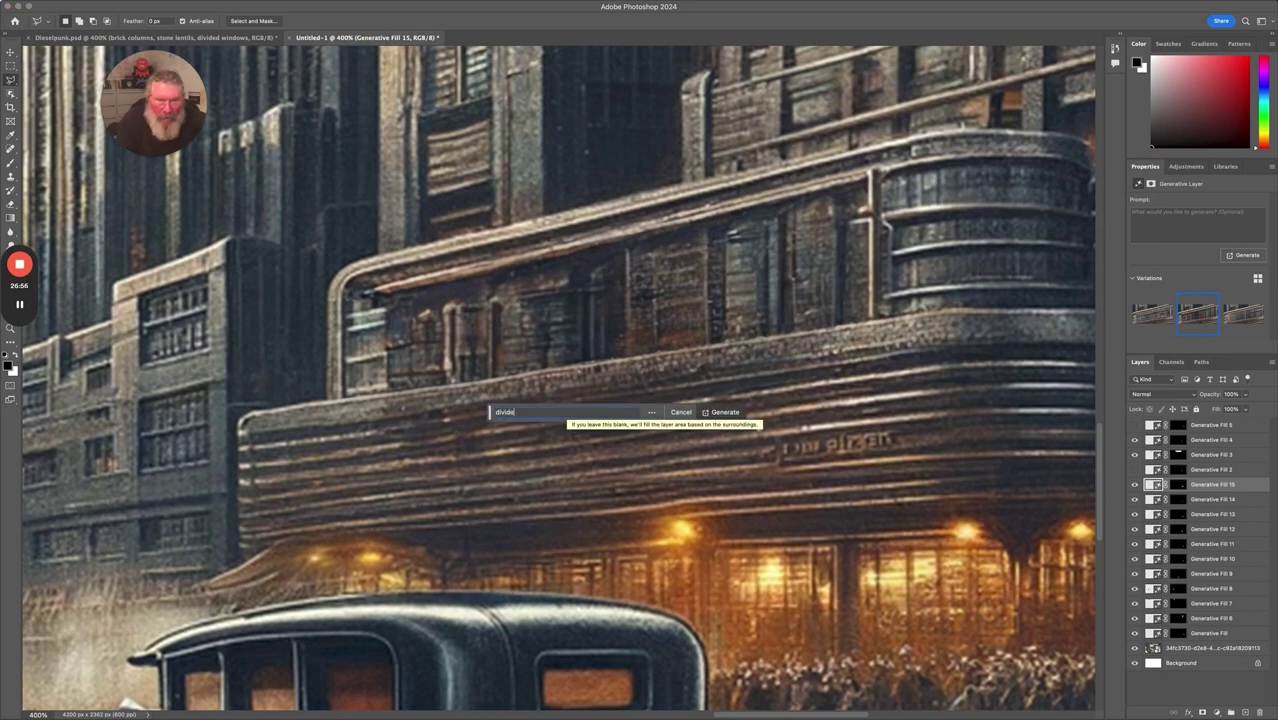
{"action": "type", "text": "d windows"}
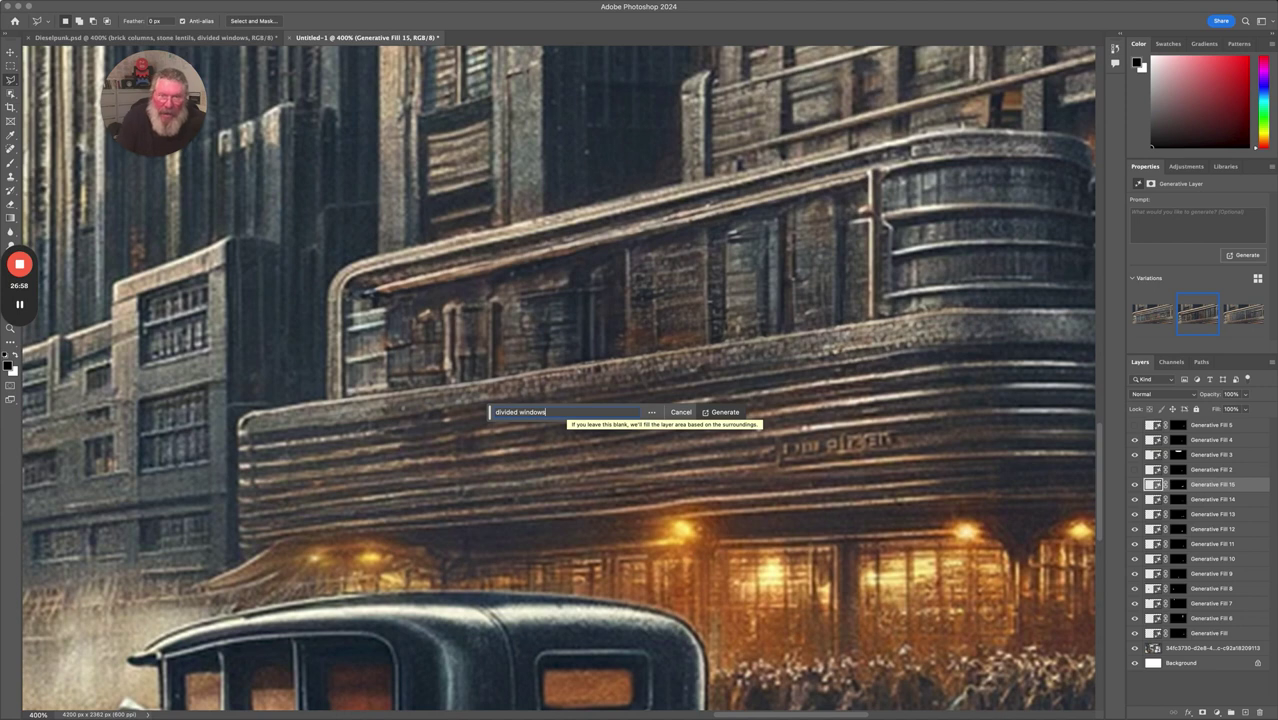
{"action": "left_click", "coordinate": [731, 414]}
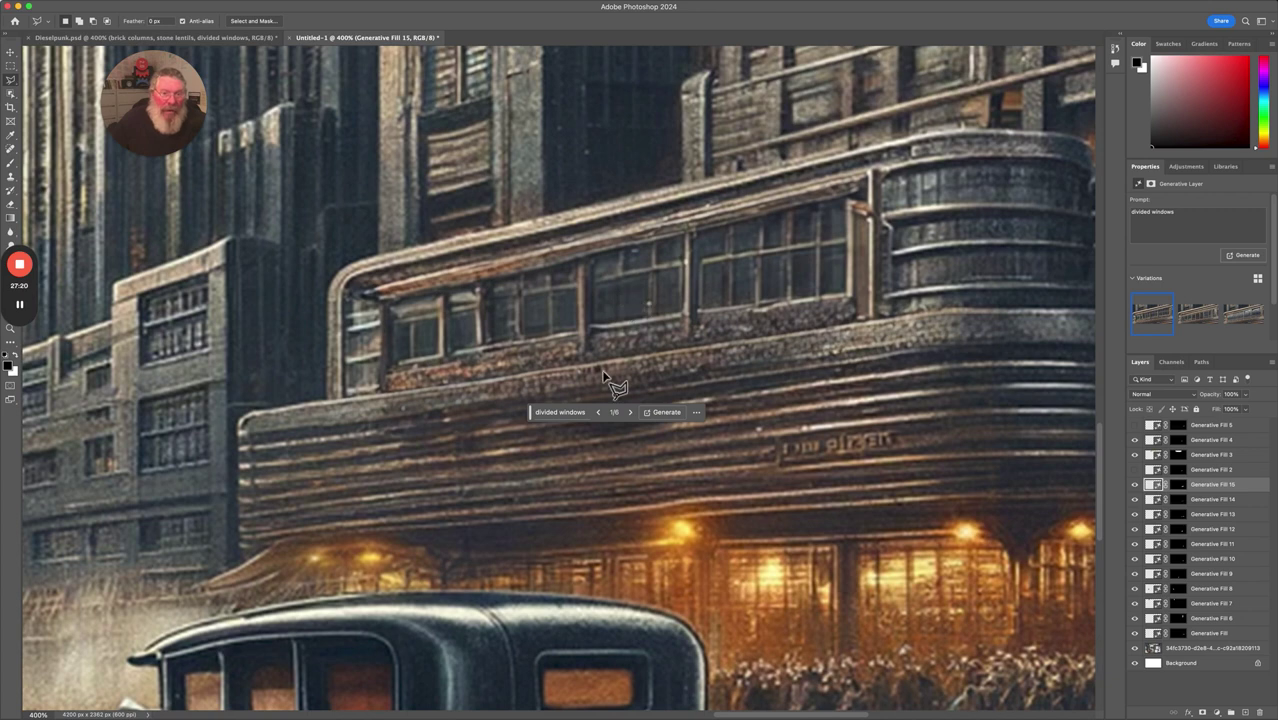
Compare the panel fill's variations, go back to the third one and generate more with the "divided windows" prompt
{"action": "left_click", "coordinate": [631, 416]}
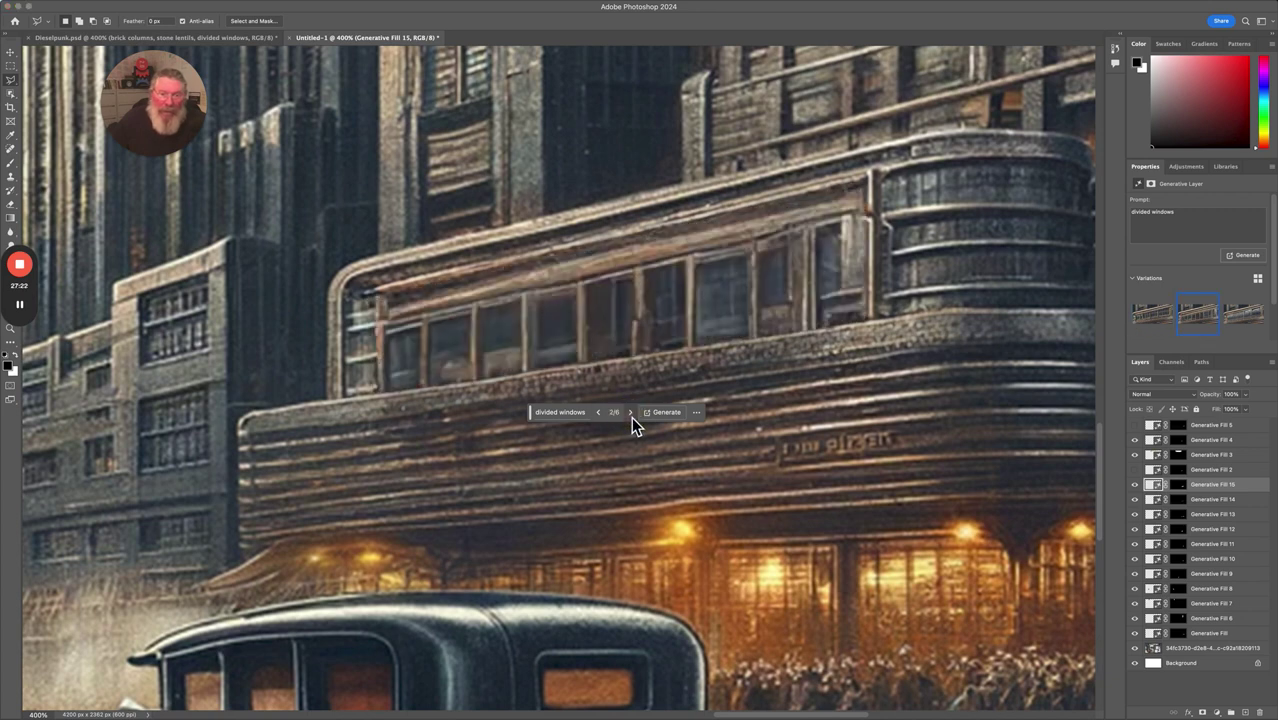
{"action": "left_click", "coordinate": [631, 414]}
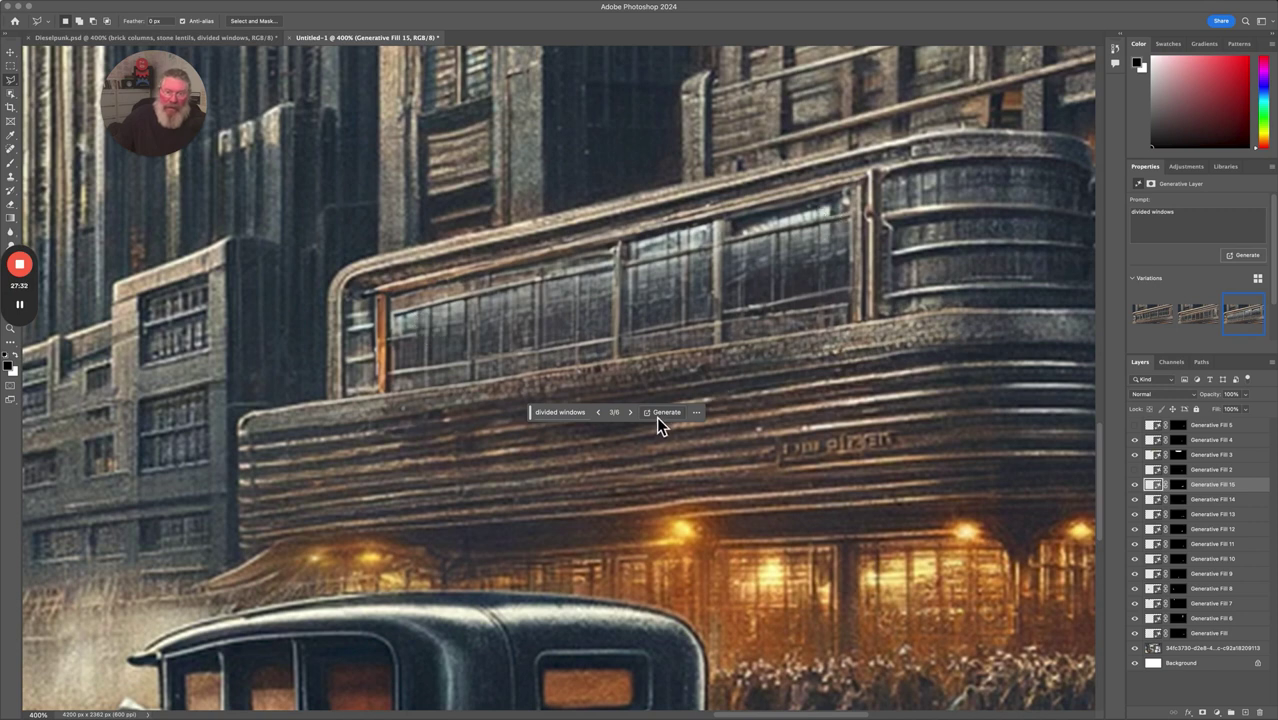
{"action": "left_click", "coordinate": [631, 412]}
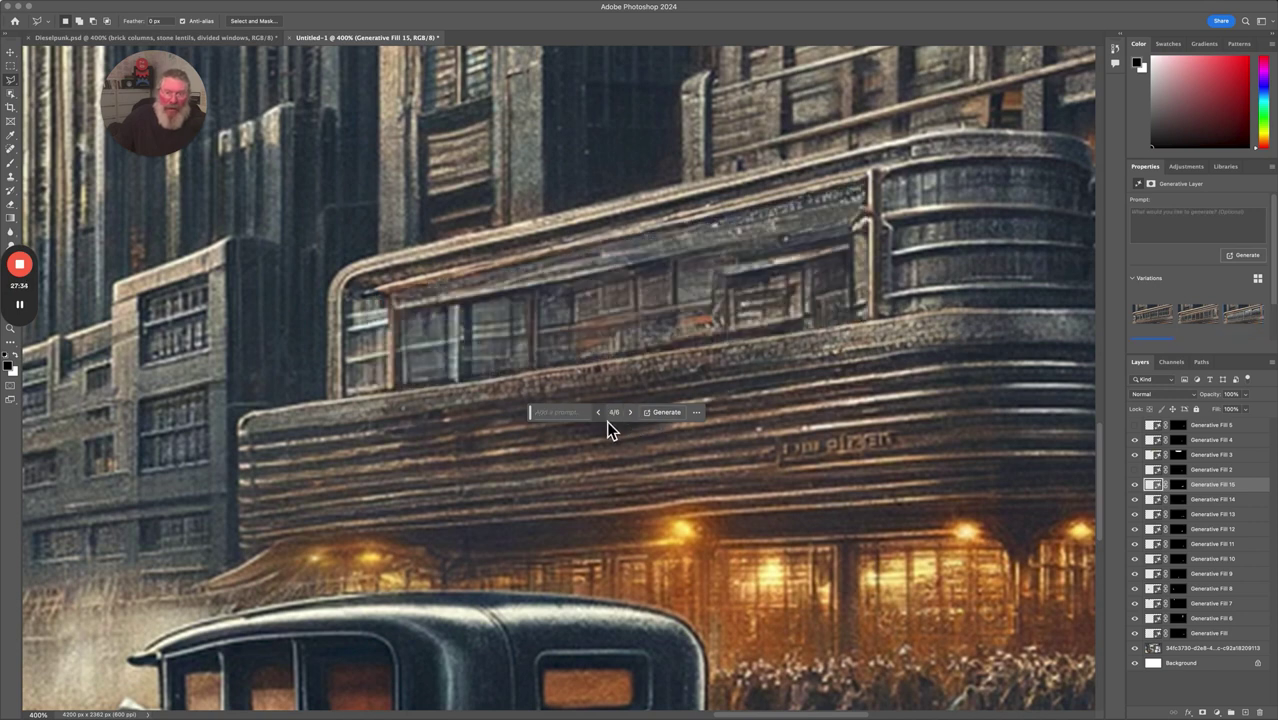
{"action": "left_click", "coordinate": [598, 412]}
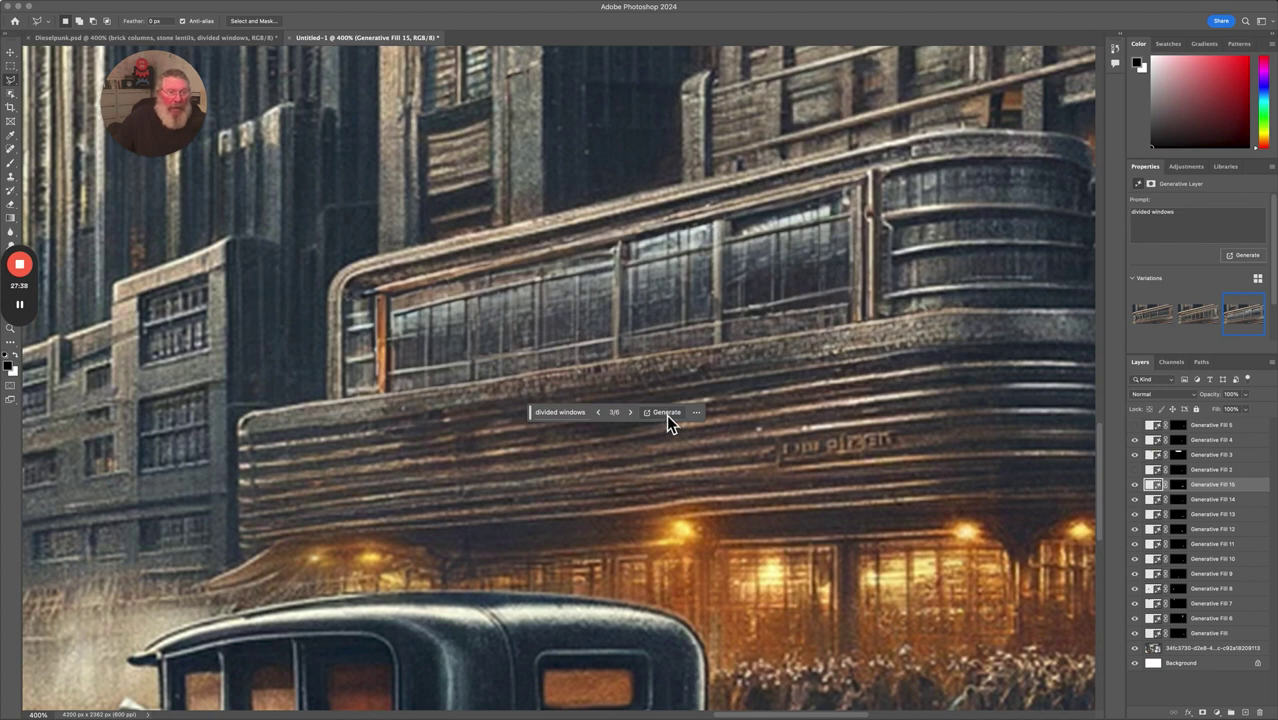
{"action": "left_click", "coordinate": [666, 413]}
Cycle through the nine variations of the panel's window fill and choose the sixth one
{"action": "mouse_move", "coordinate": [25, 312]}
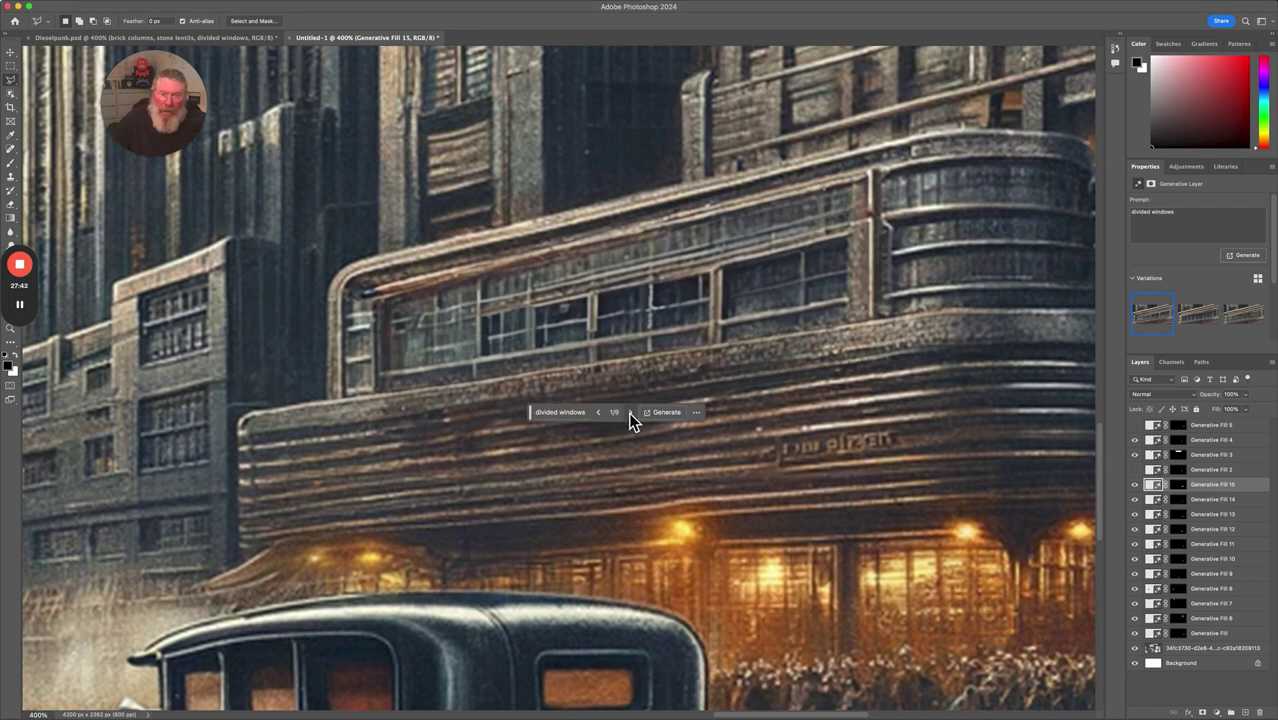
{"action": "left_click", "coordinate": [631, 413]}
{"action": "left_click", "coordinate": [630, 413]}
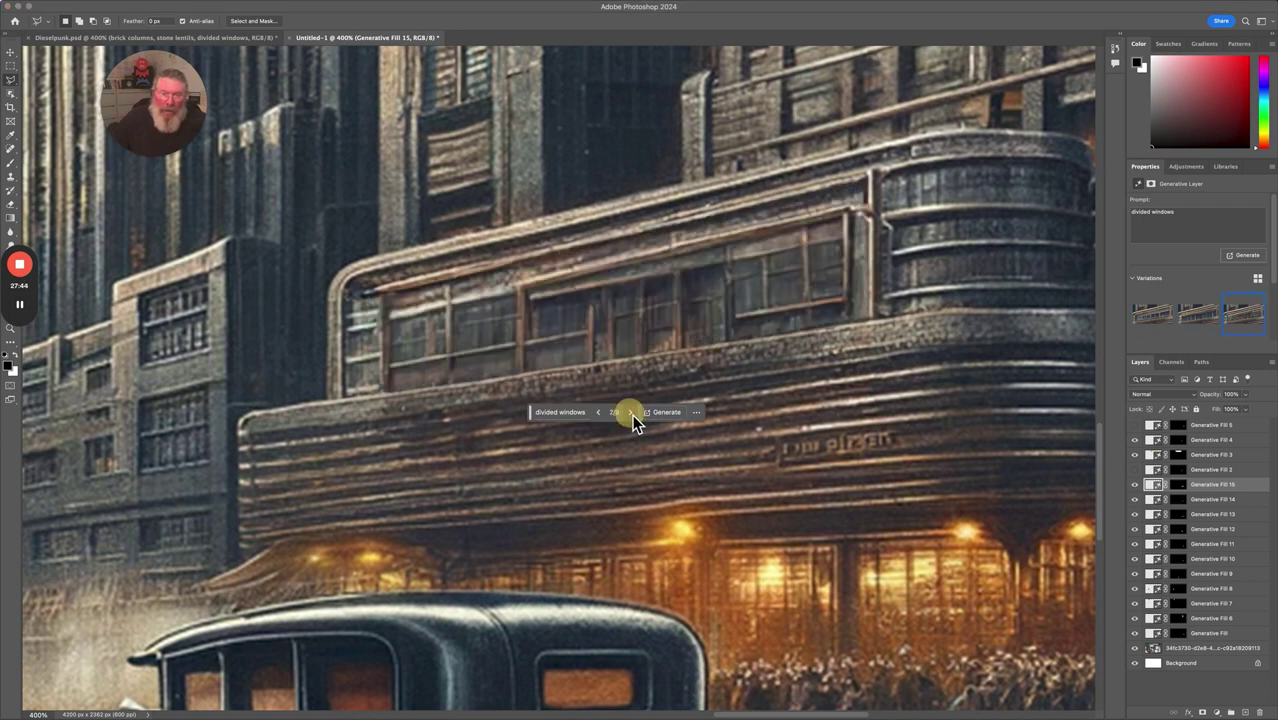
{"action": "left_click", "coordinate": [632, 414]}
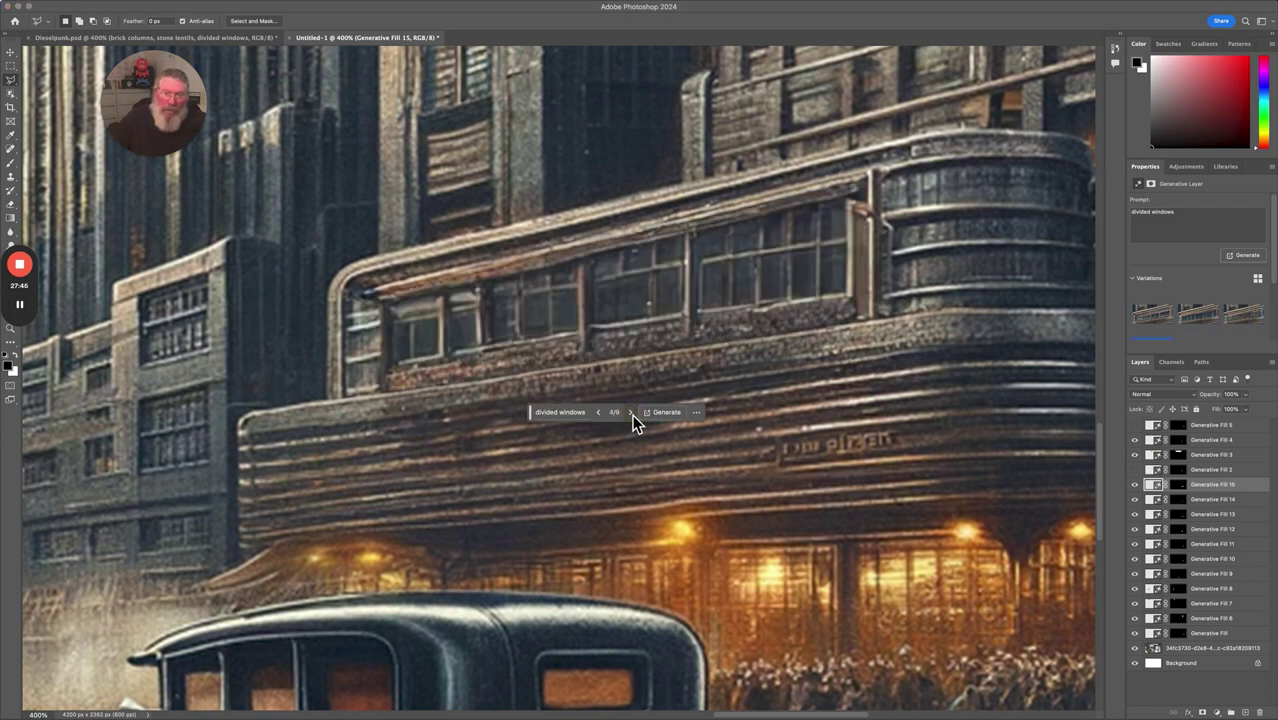
{"action": "left_click", "coordinate": [632, 414]}
{"action": "left_click", "coordinate": [632, 414]}
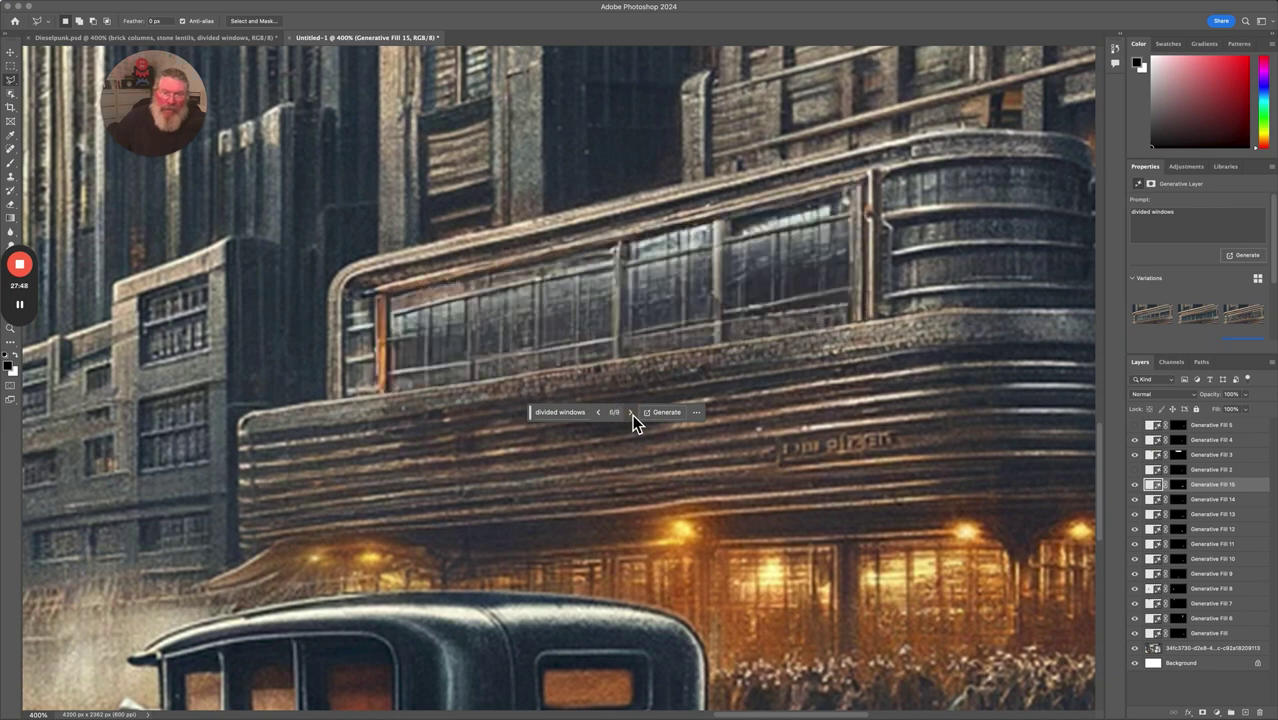
{"action": "left_click", "coordinate": [632, 414]}
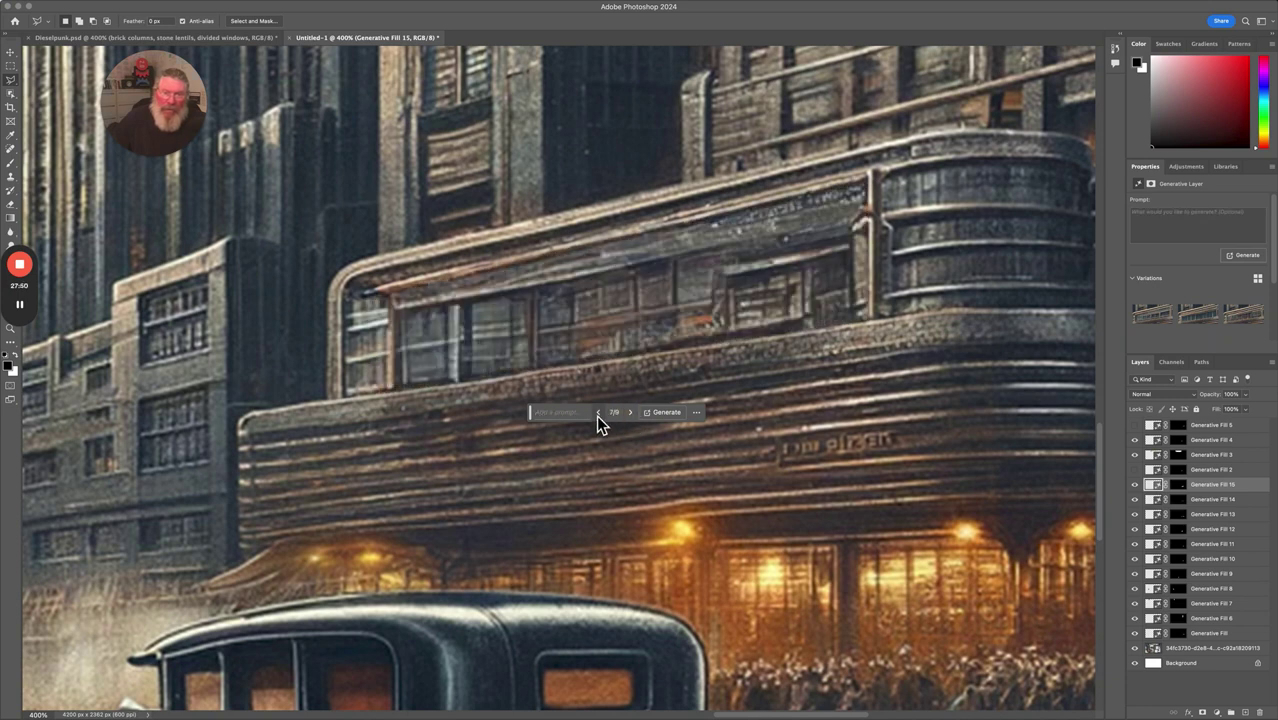
{"action": "left_click", "coordinate": [598, 413]}
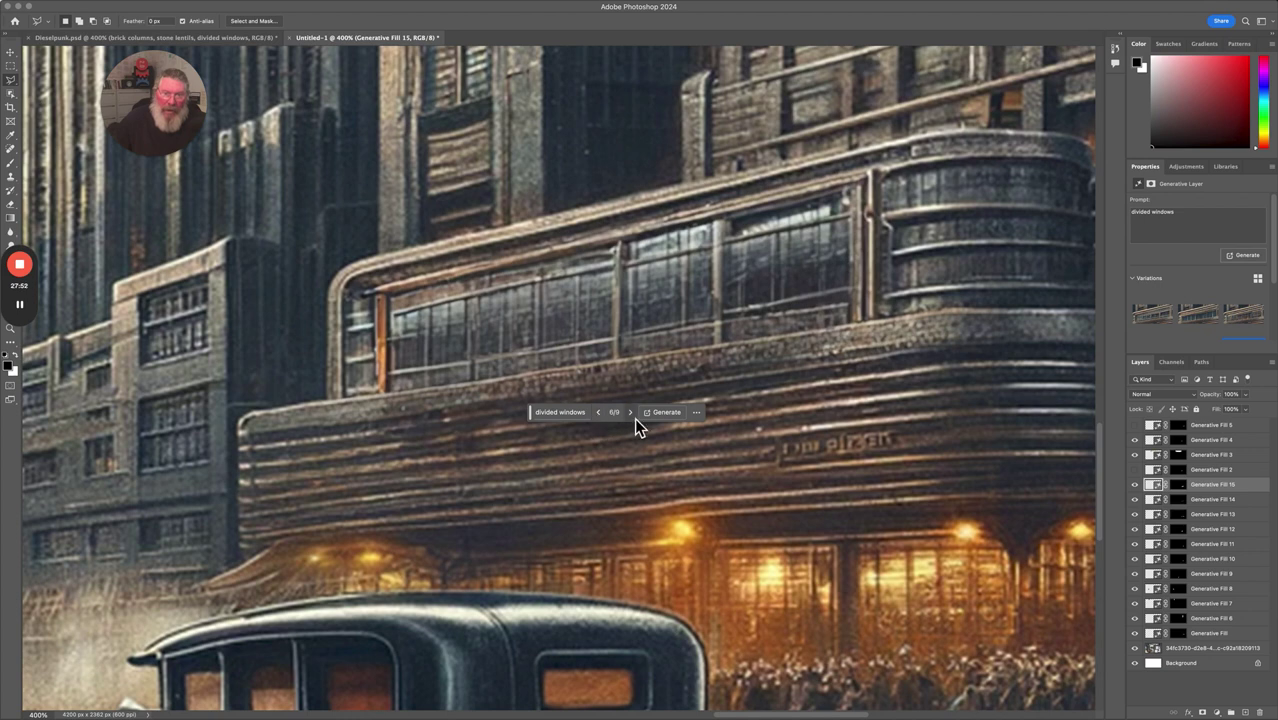
{"action": "left_click", "coordinate": [632, 414]}
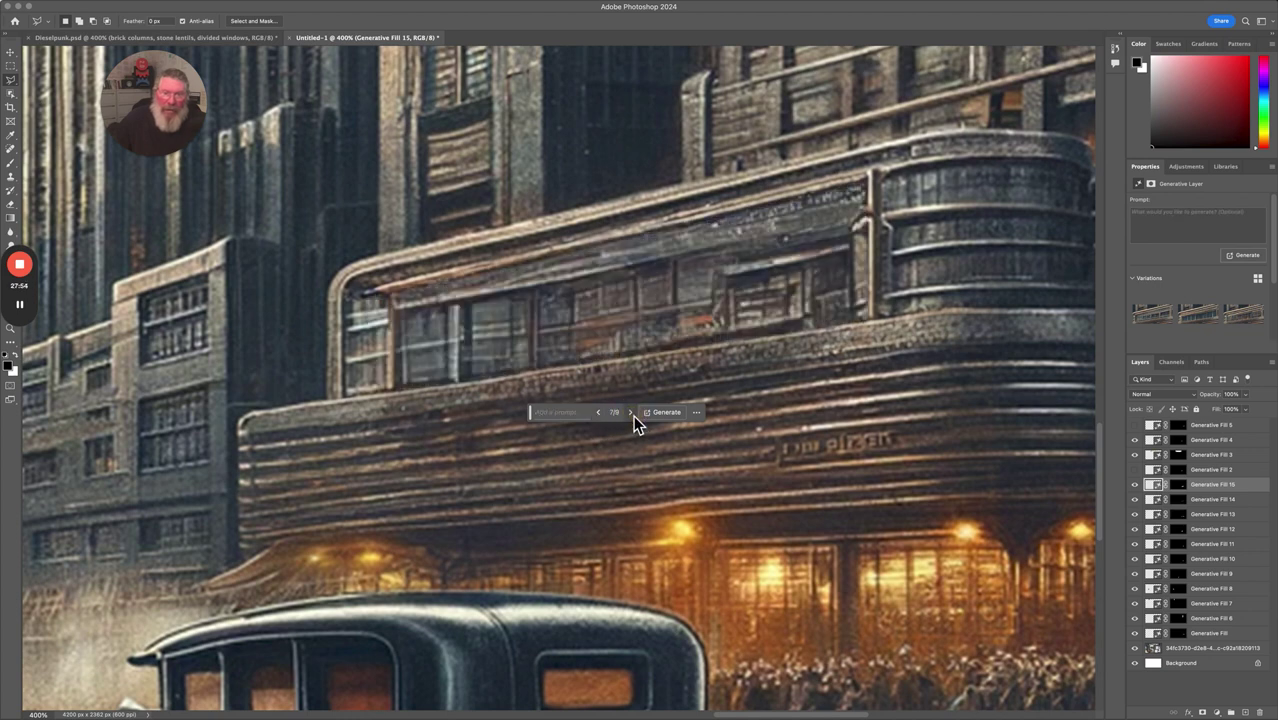
{"action": "left_click", "coordinate": [632, 414]}
{"action": "left_click", "coordinate": [632, 414]}
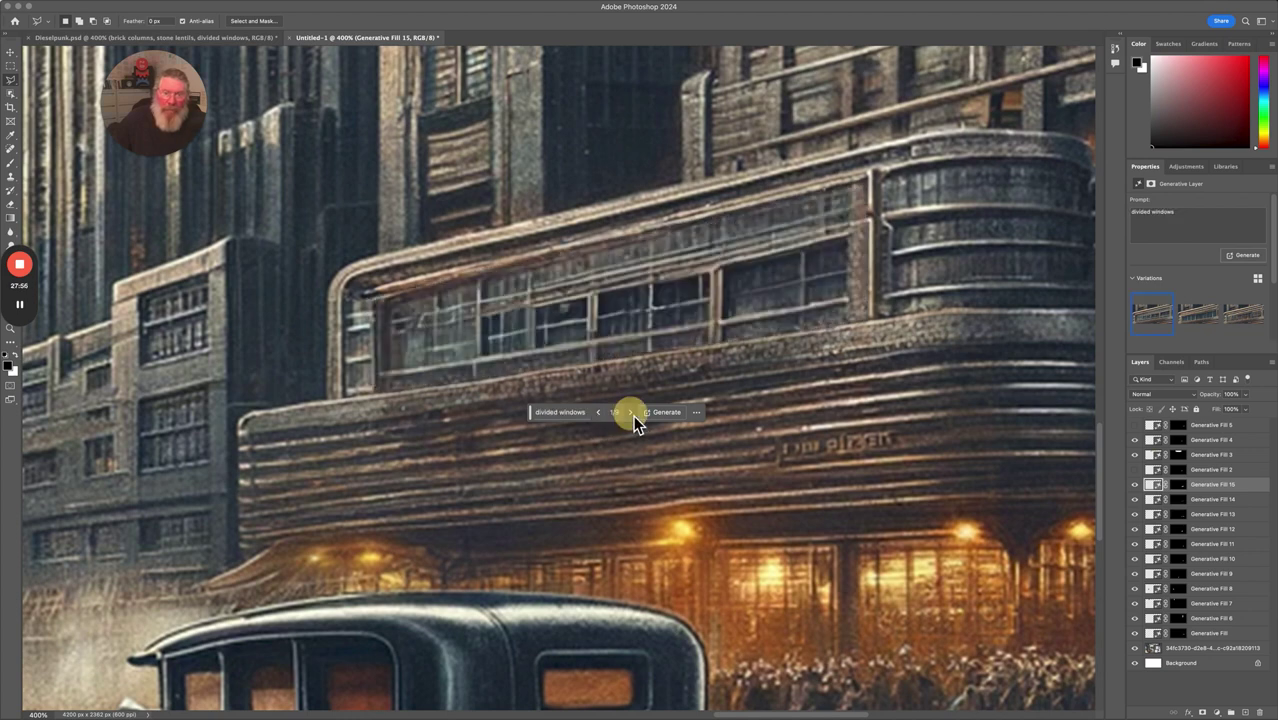
{"action": "left_click", "coordinate": [632, 414]}
{"action": "left_click", "coordinate": [632, 414]}
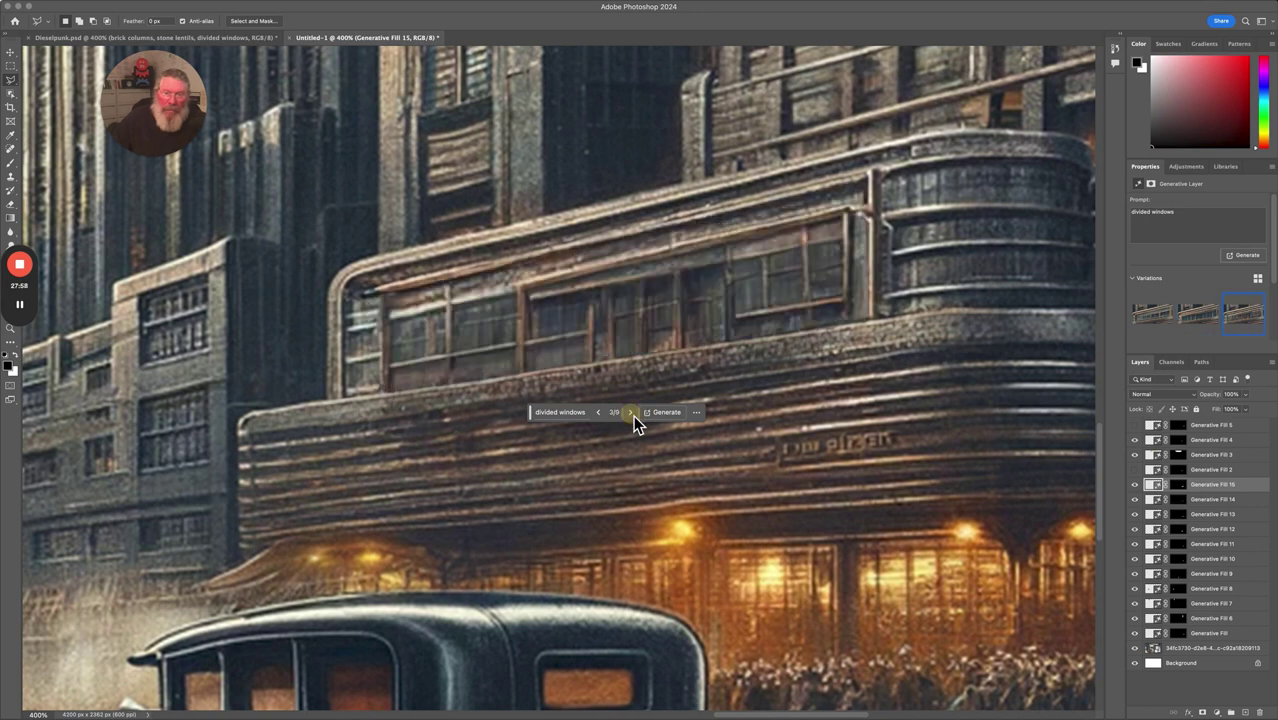
{"action": "left_click", "coordinate": [632, 414]}
{"action": "left_click", "coordinate": [632, 414]}
{"action": "left_click", "coordinate": [632, 414]}
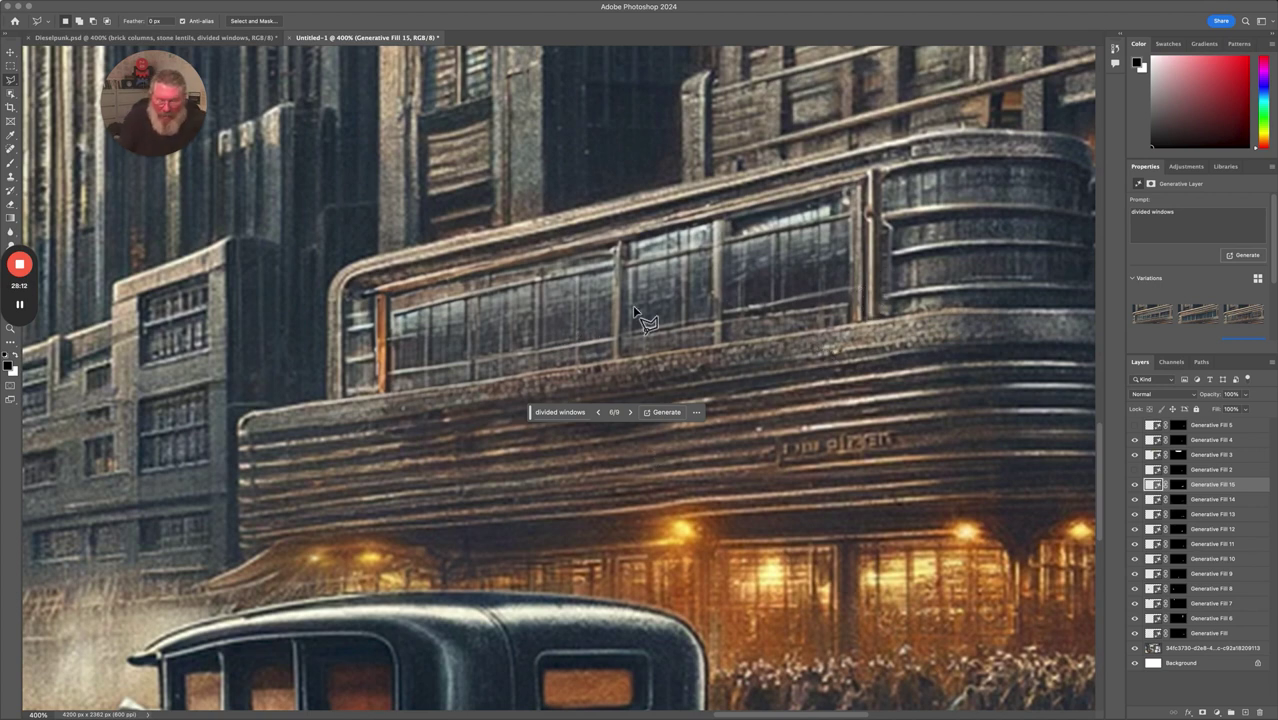
Fit the whole poster in view in both Untitled-1 and Dieselpunk.psd to compare the two edits, ending on Untitled-1
{"action": "key", "text": "super+0"}
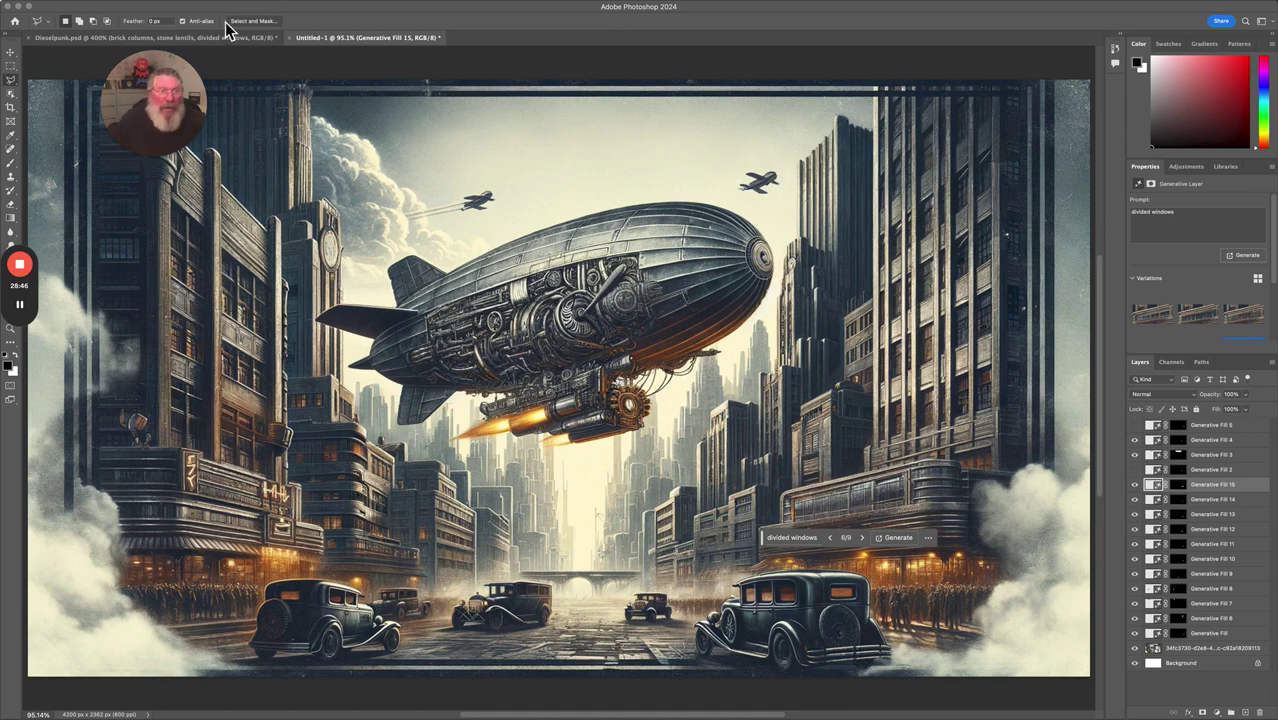
{"action": "left_click", "coordinate": [140, 41]}
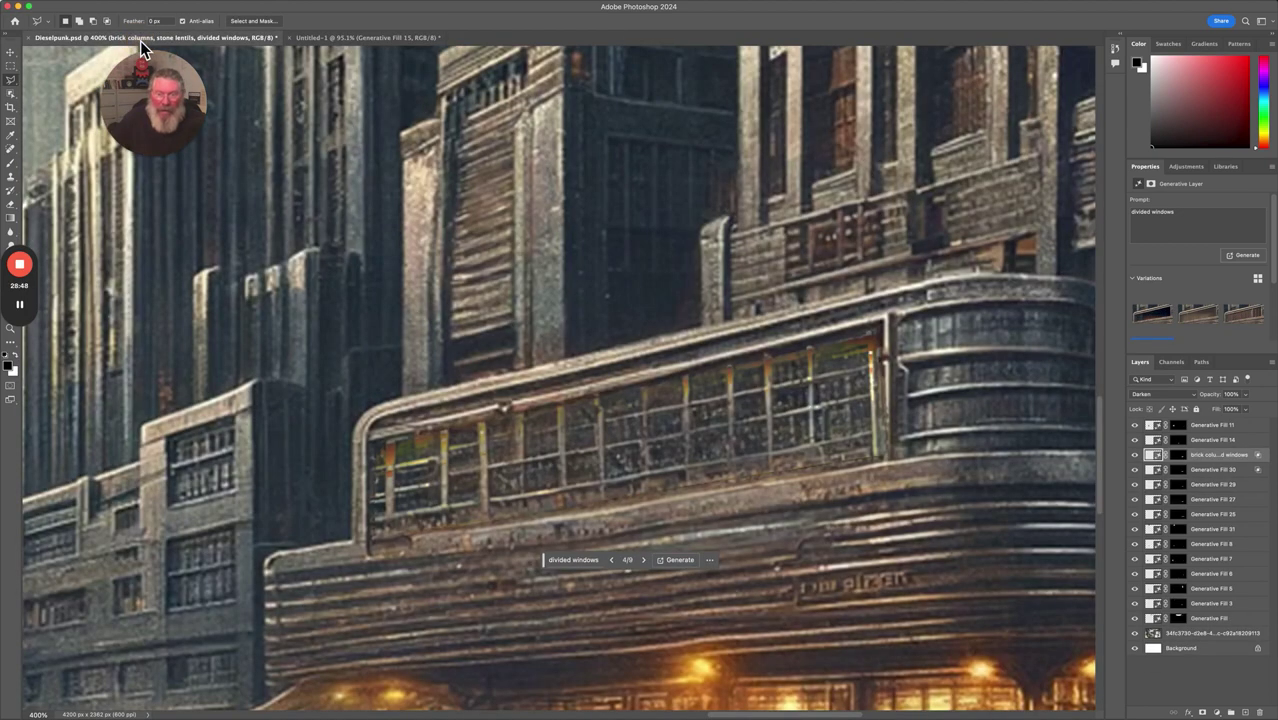
{"action": "key", "text": "super+0"}
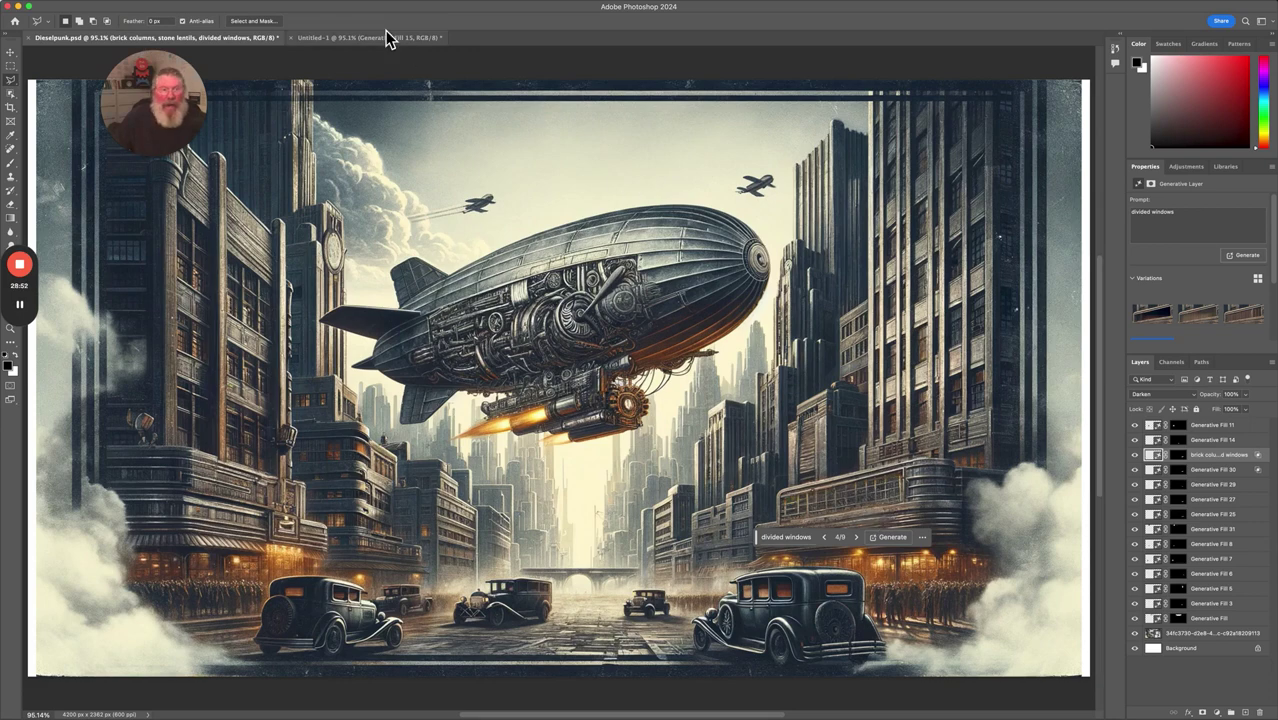
{"action": "left_click", "coordinate": [310, 40]}
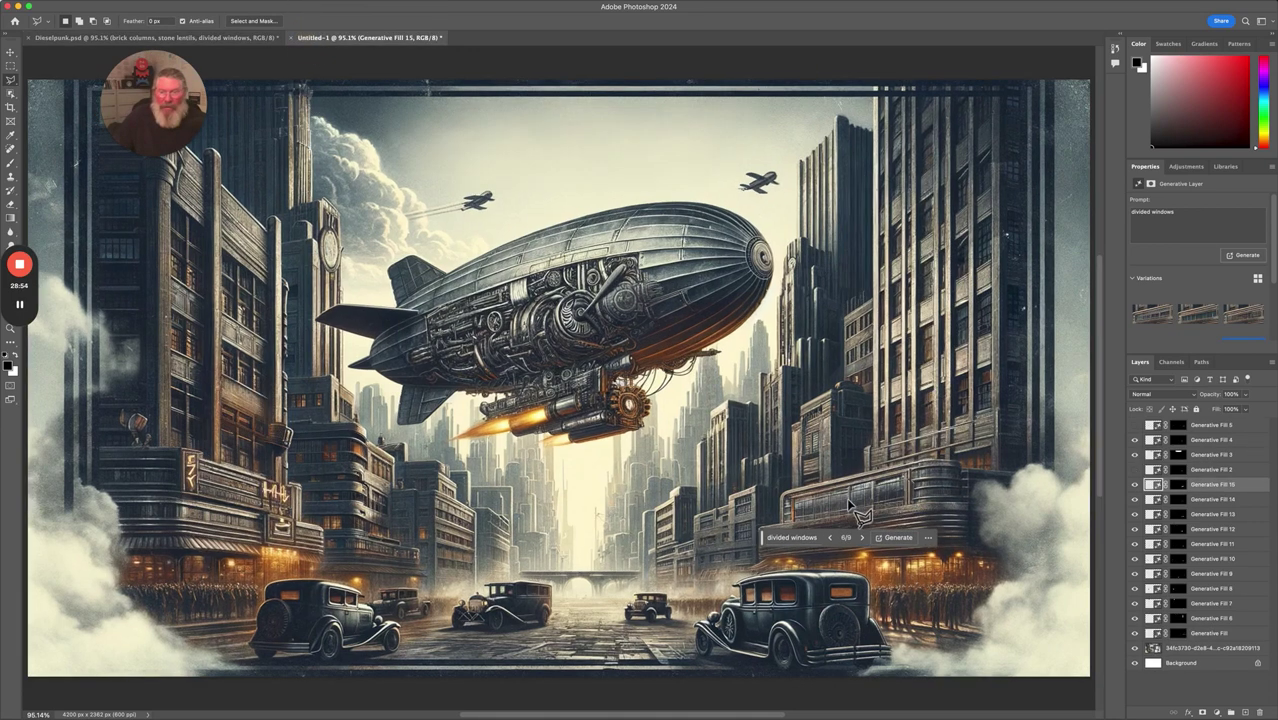